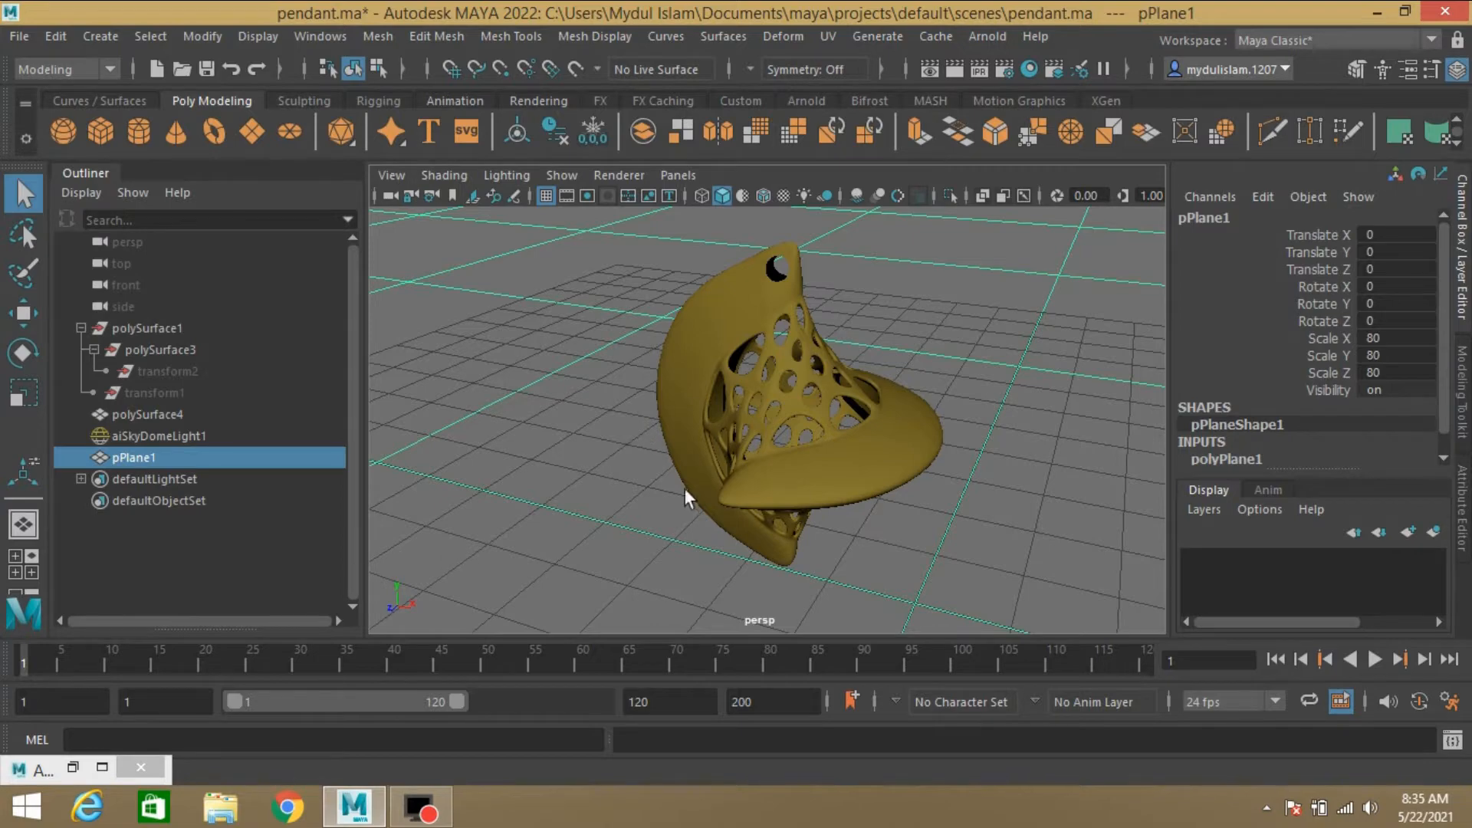
- Examine the finished pendant in the viewport and in its Arnold render
alt+drag(685, 488, 598, 472)
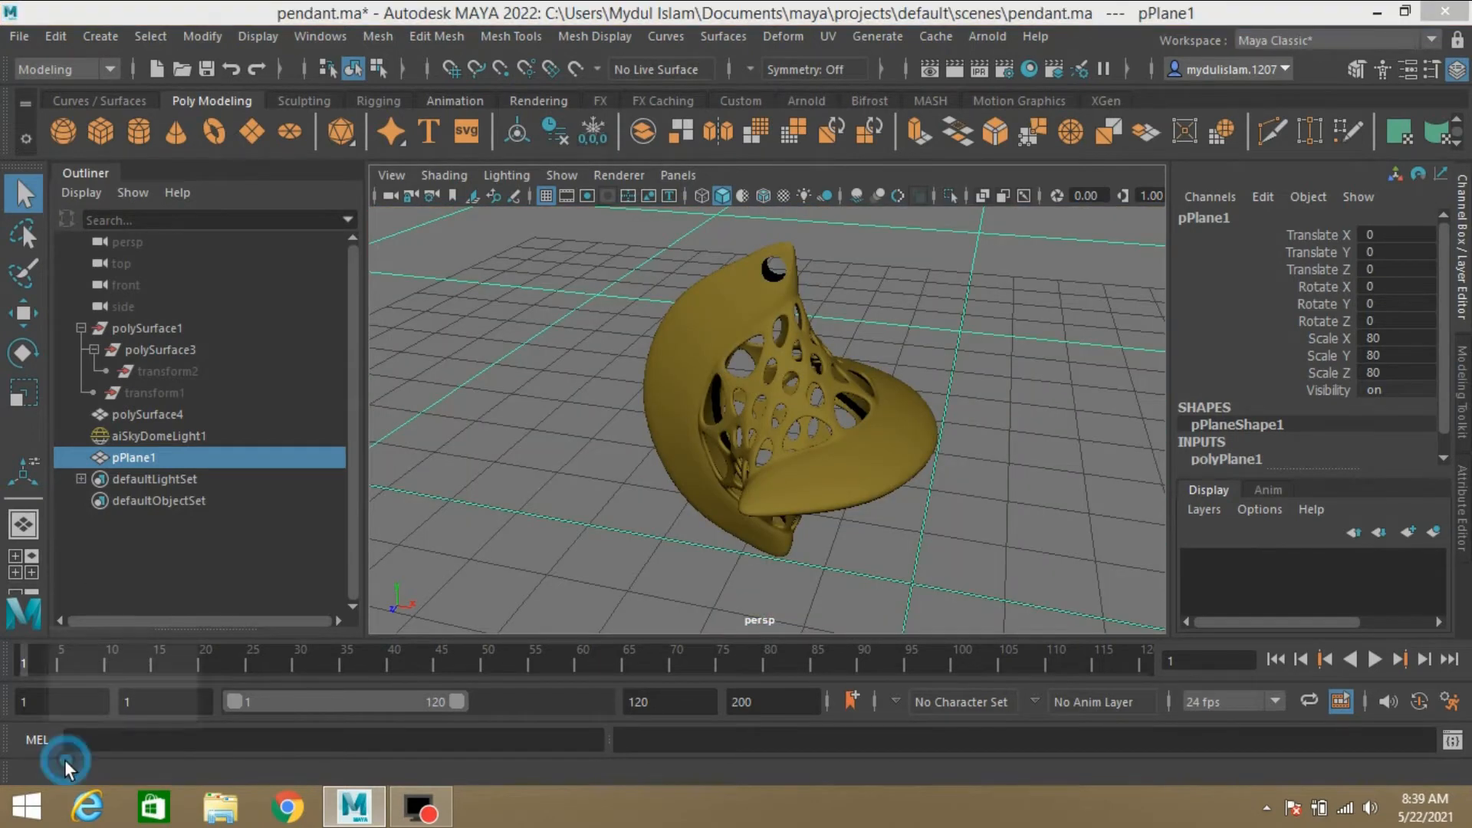
click(64, 763)
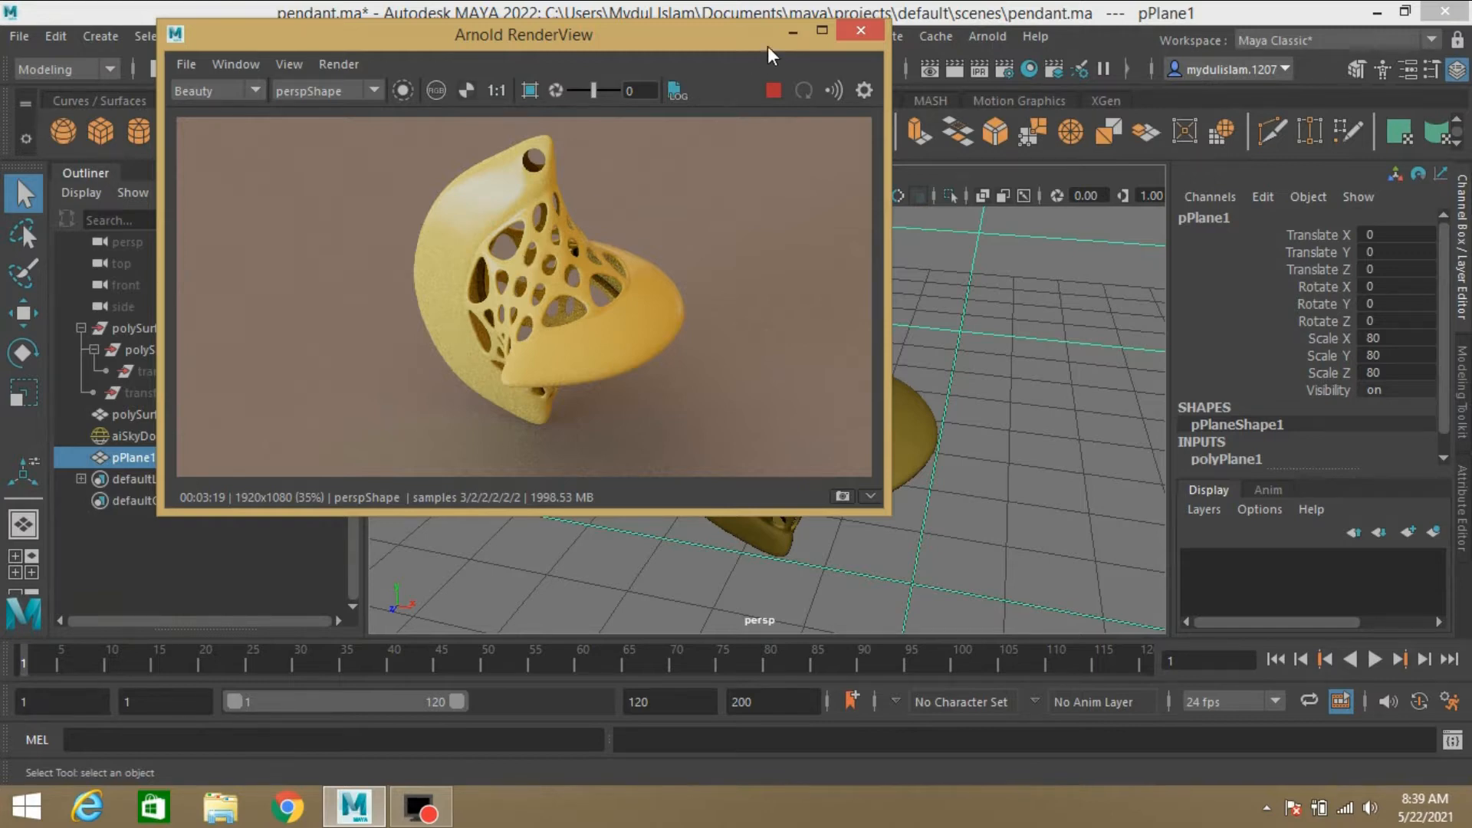
click(791, 33)
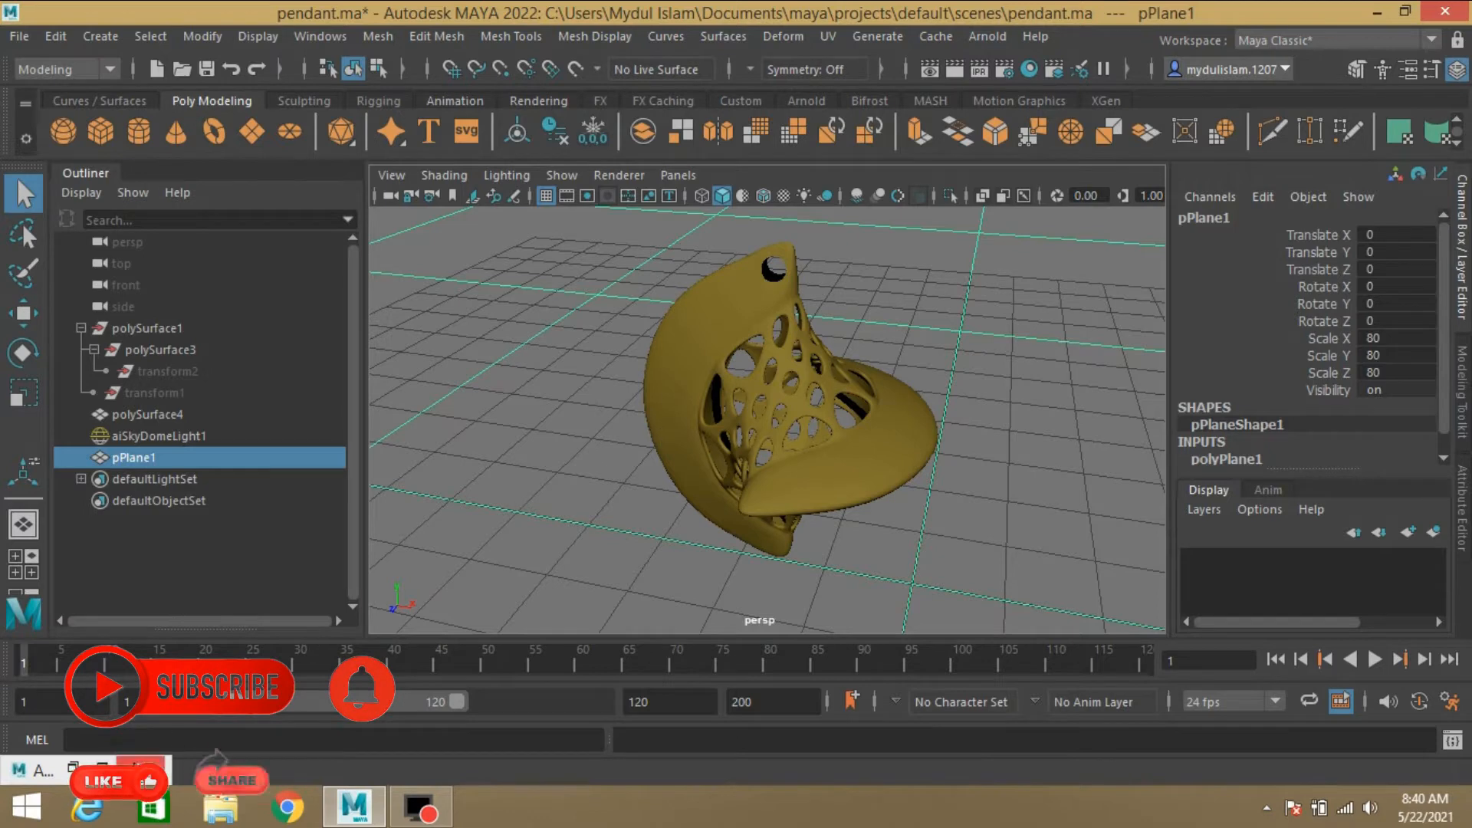
- Start a new empty scene without saving the changes to pendant.ma
click(23, 36)
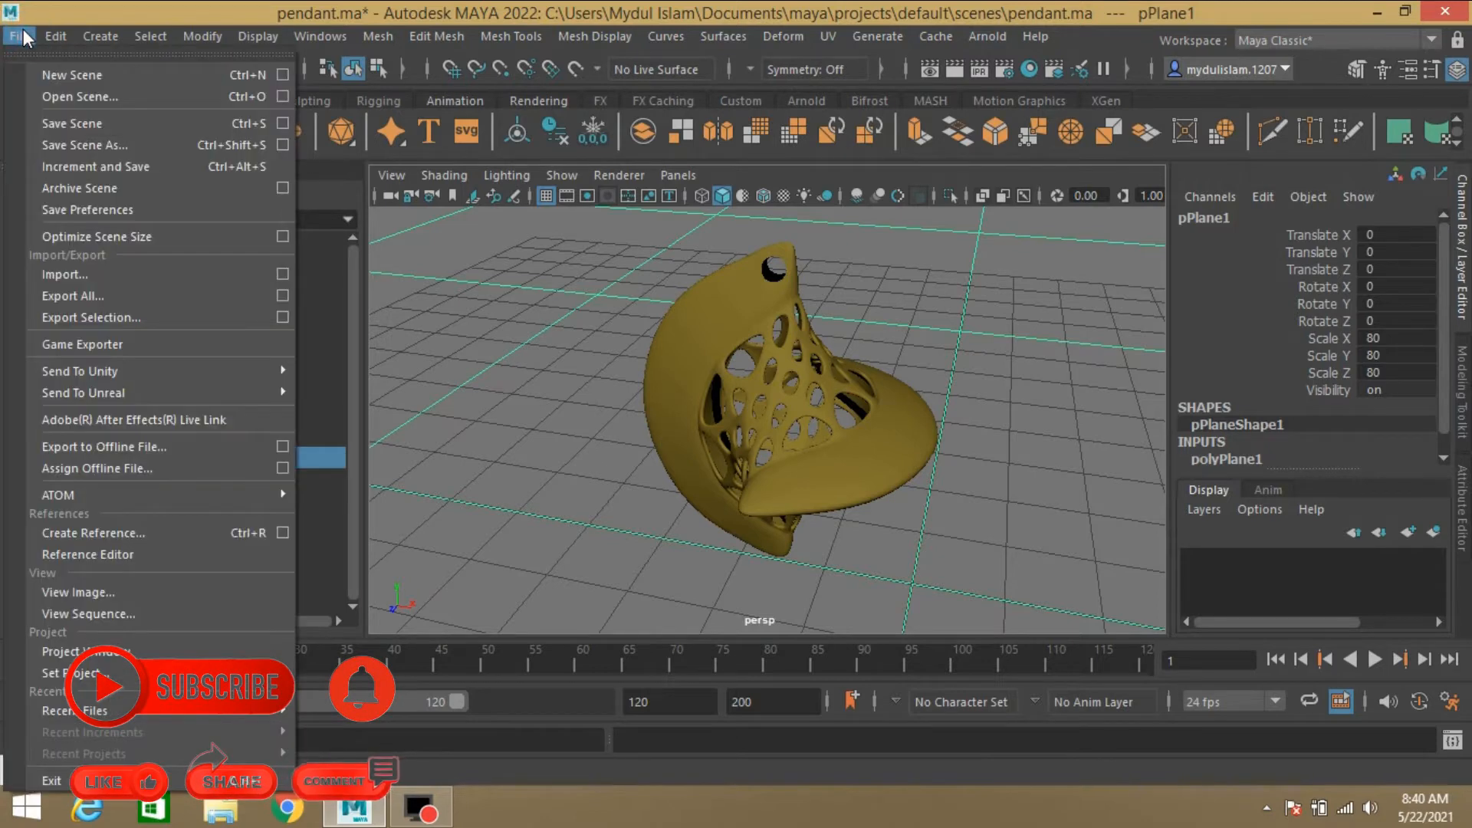
click(72, 74)
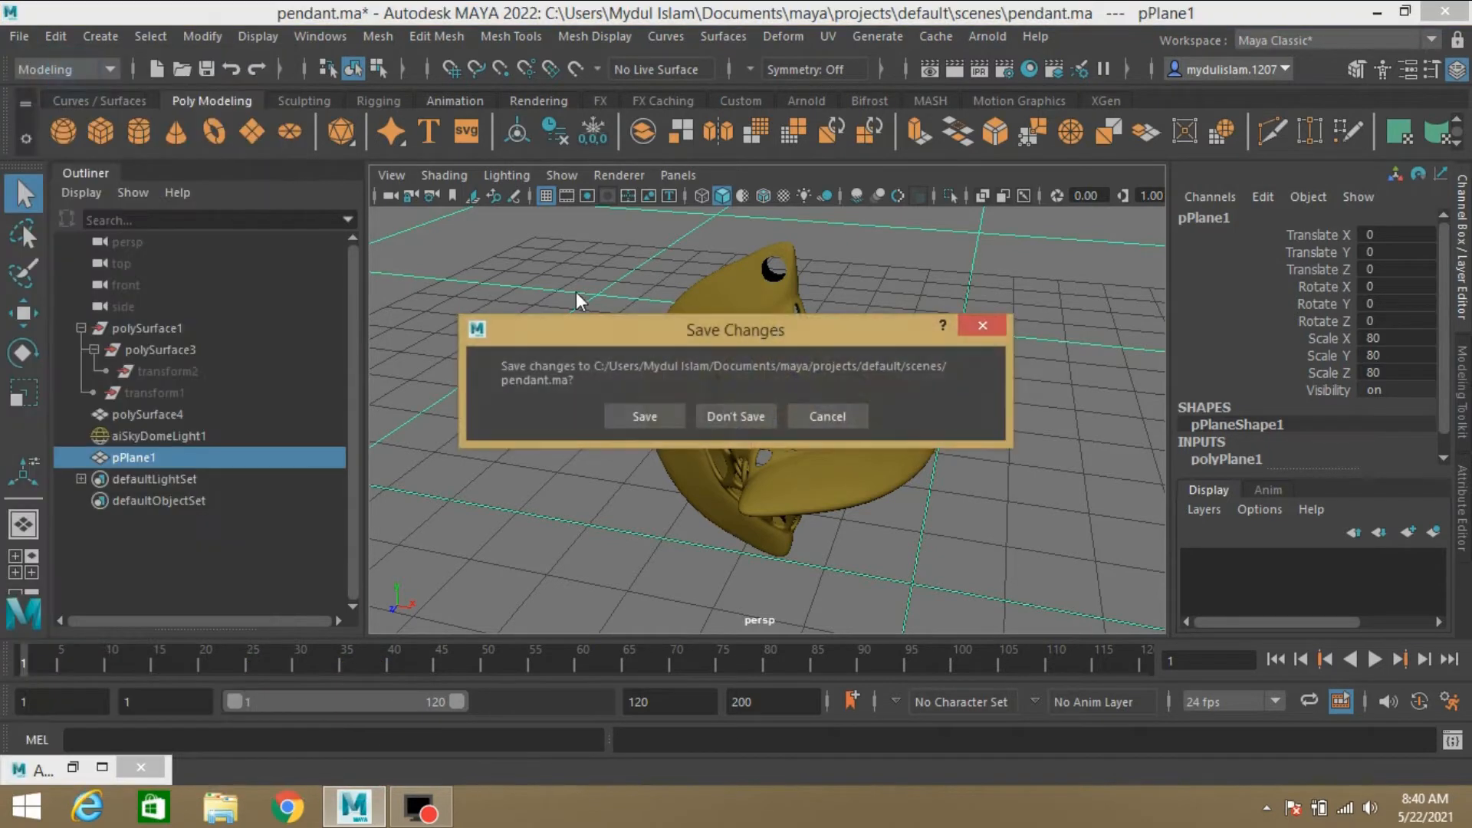
click(736, 418)
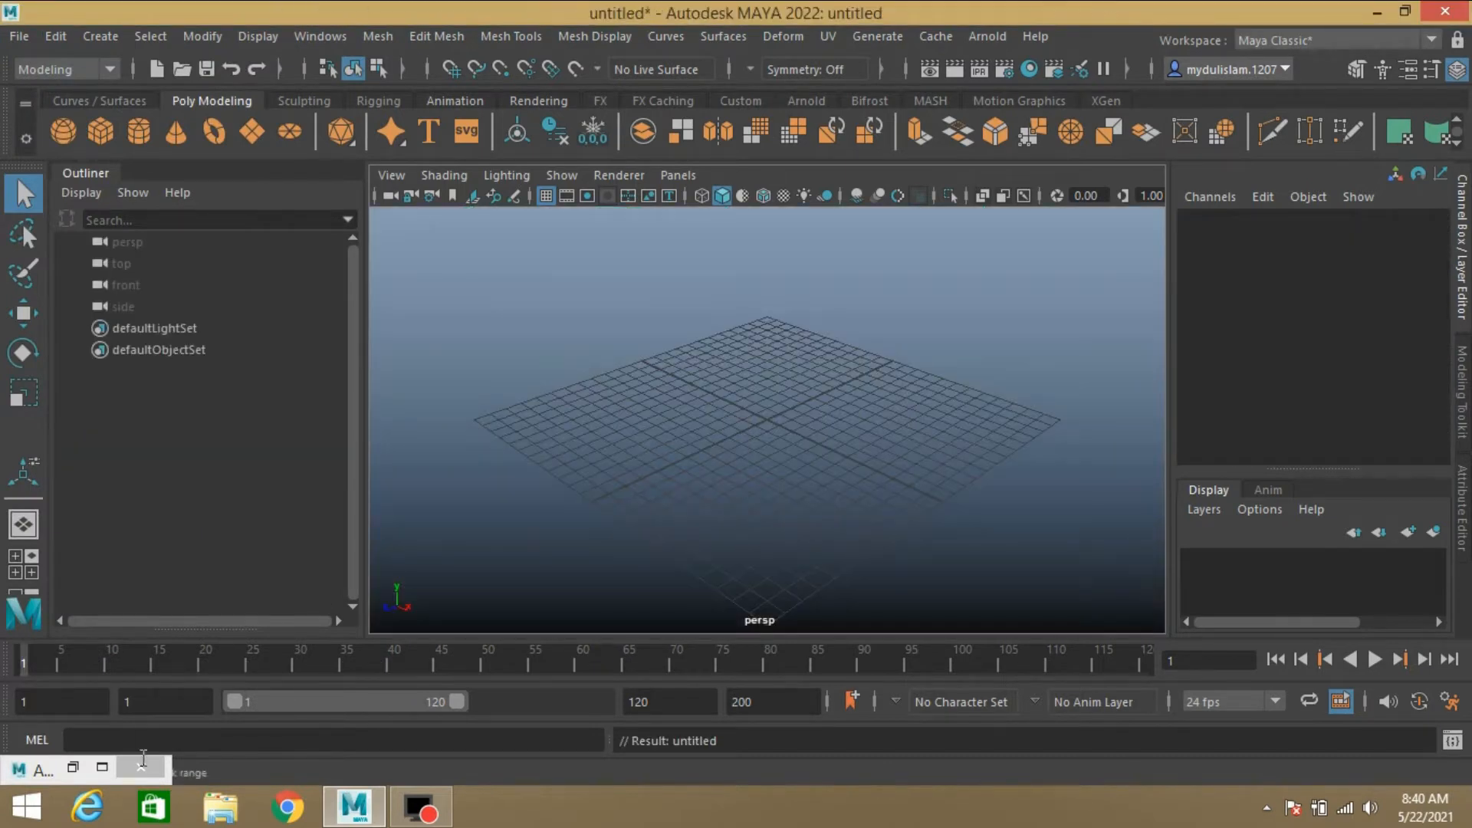
- Create a polygon cone at the origin with radius 2, 8 axis subdivisions and 5 height subdivisions
key(space)
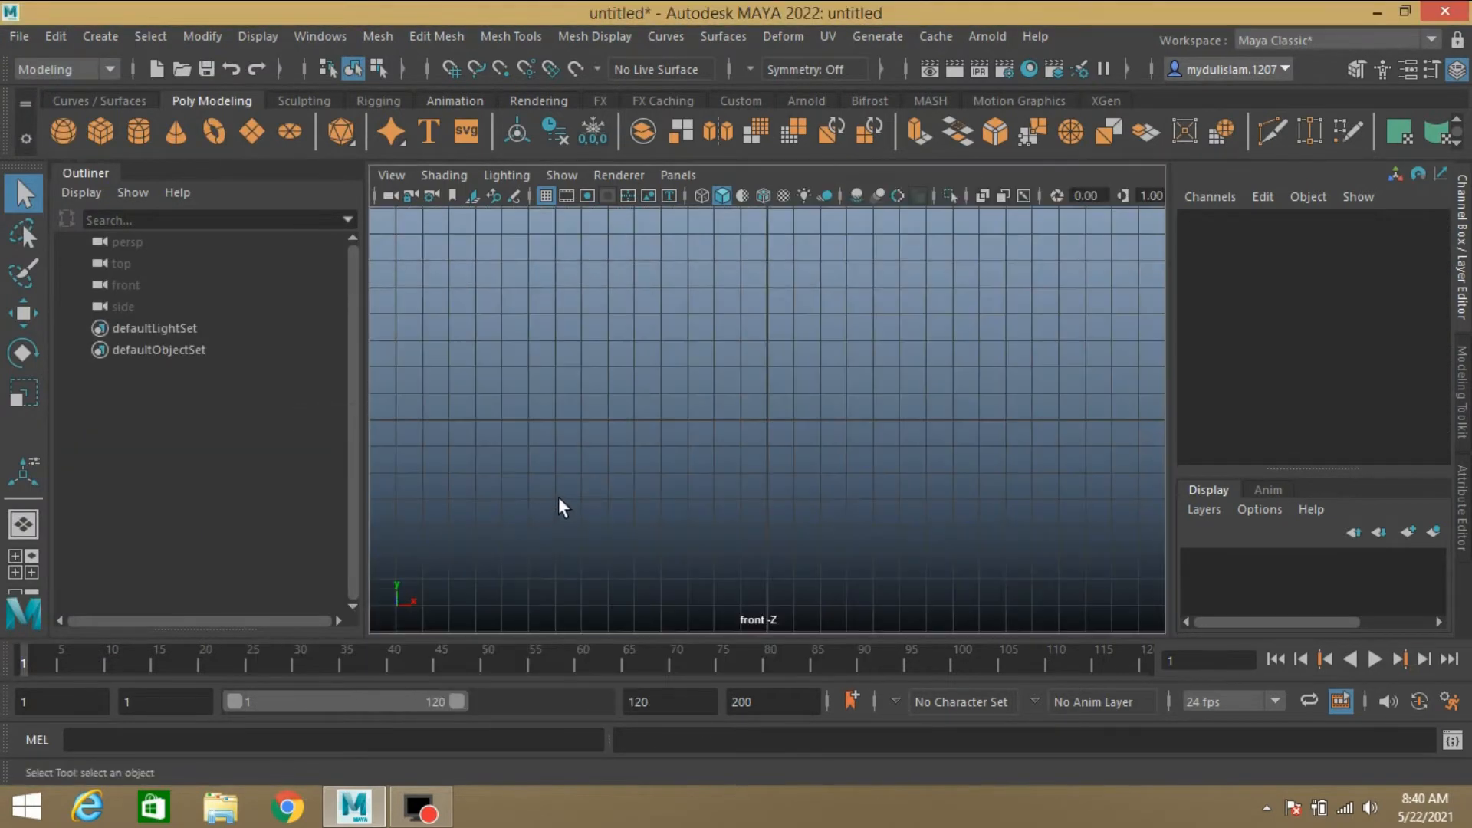
click(170, 128)
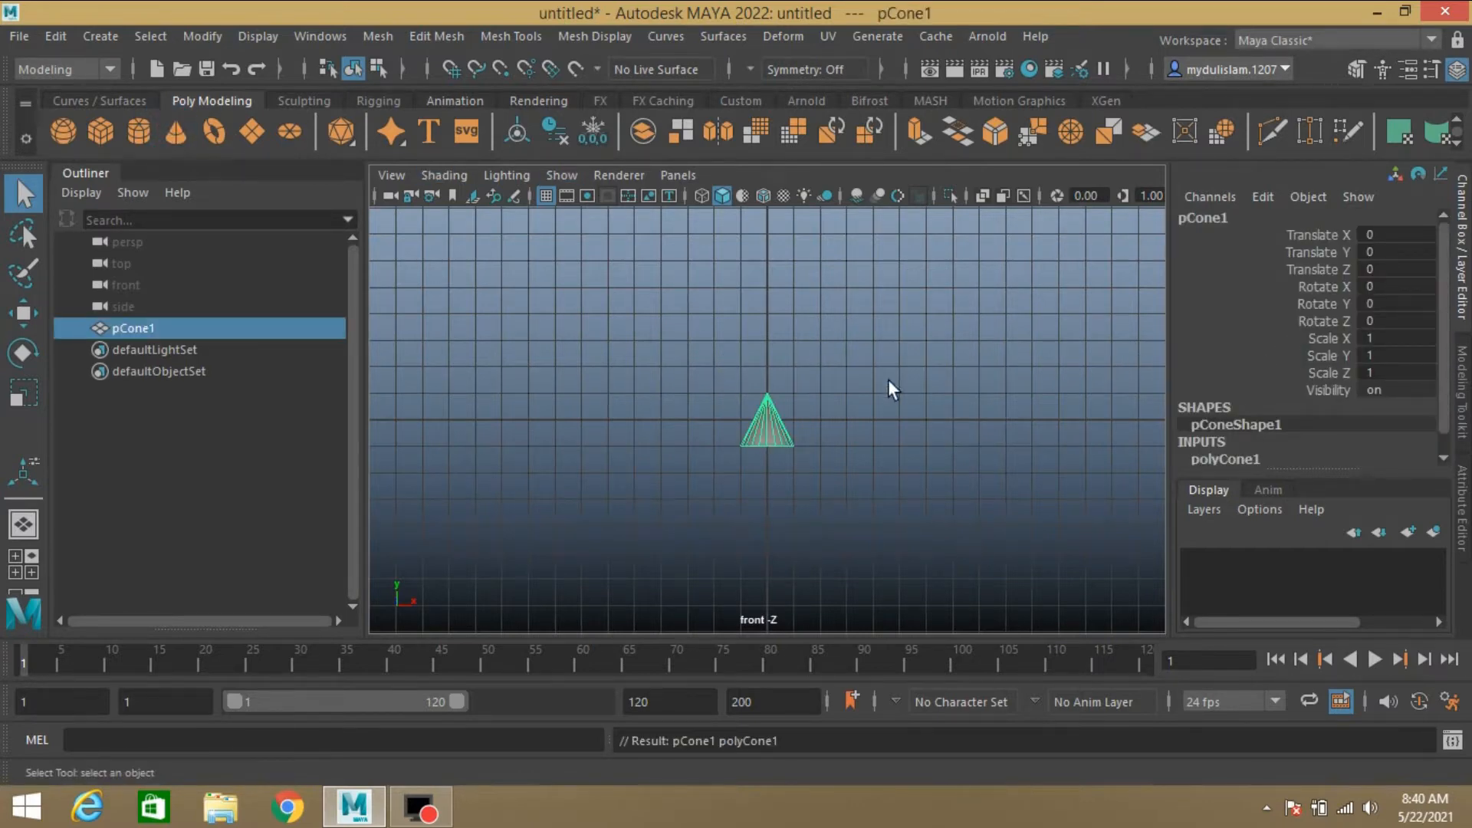
key(t)
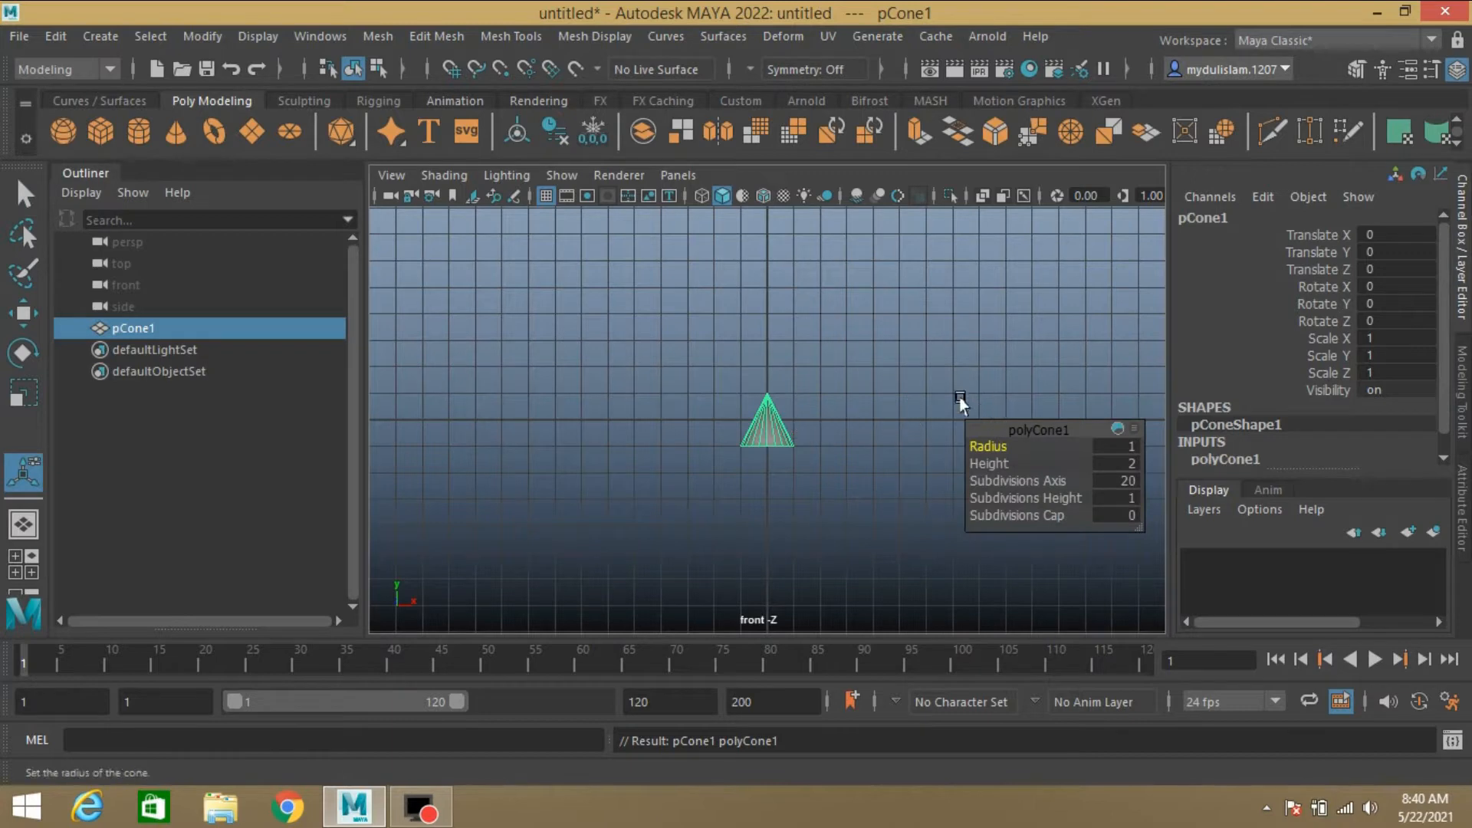
drag(1006, 430, 951, 344)
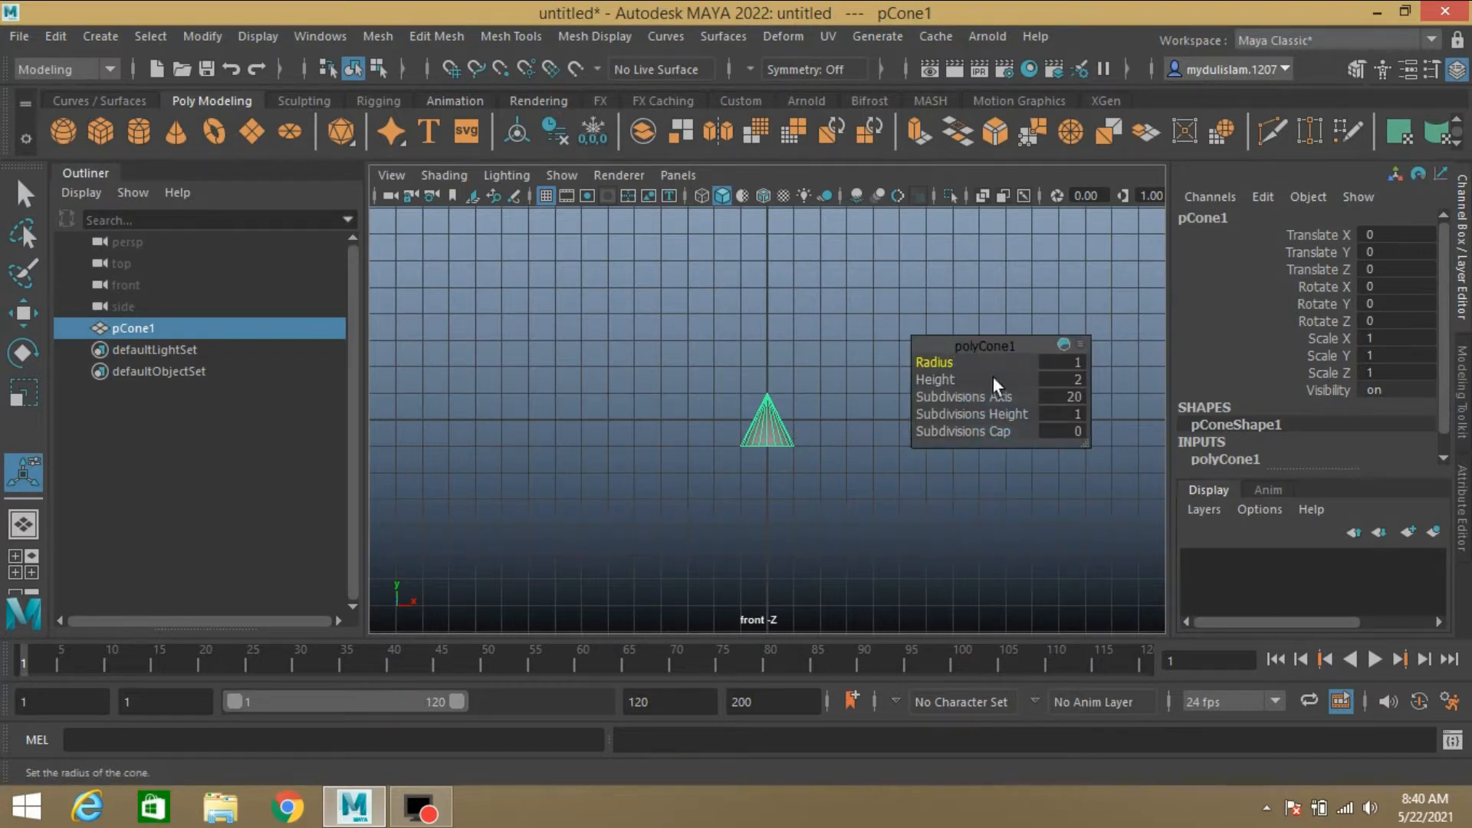
click(1069, 363)
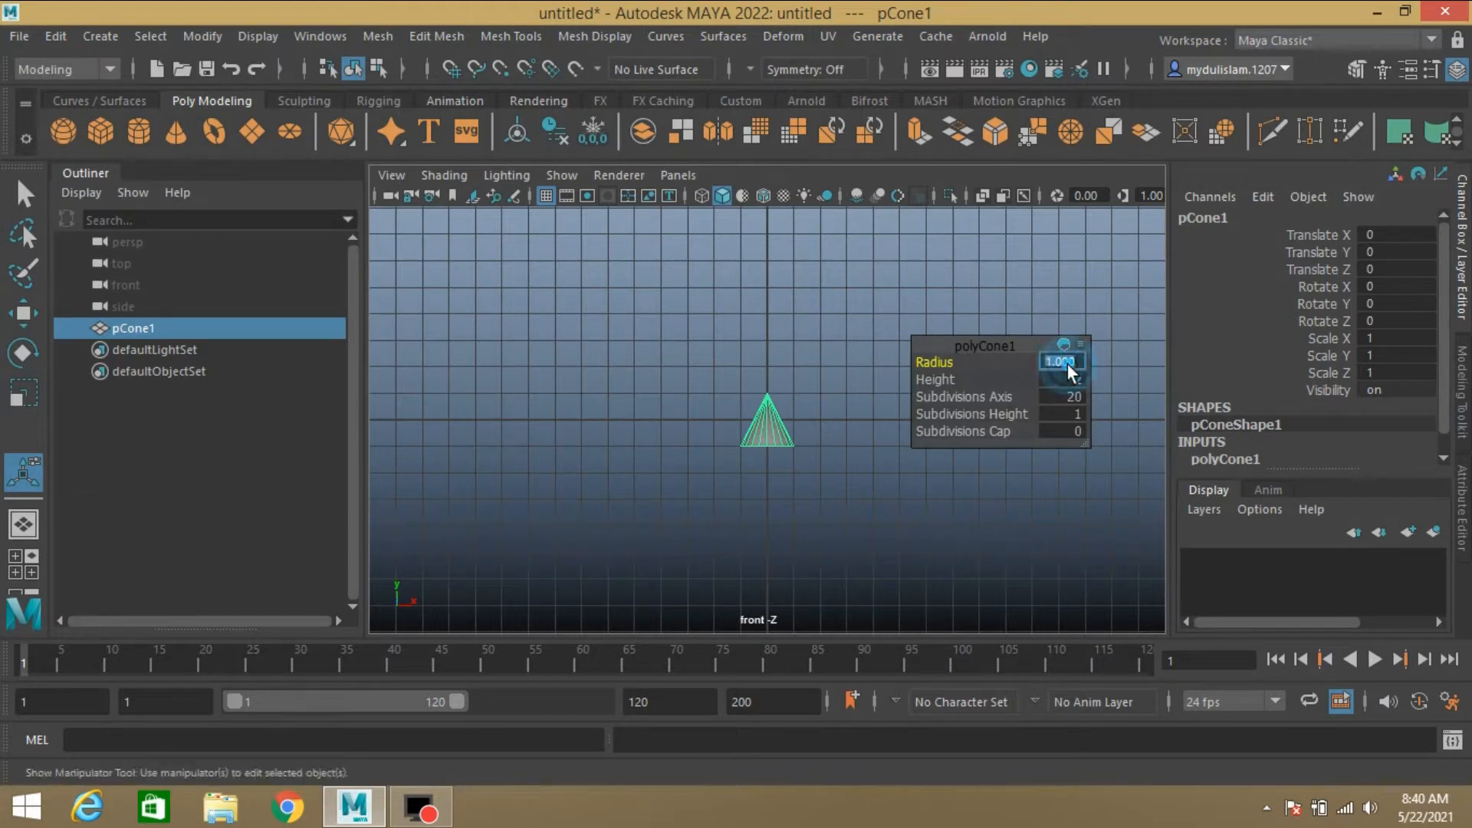
click(1052, 400)
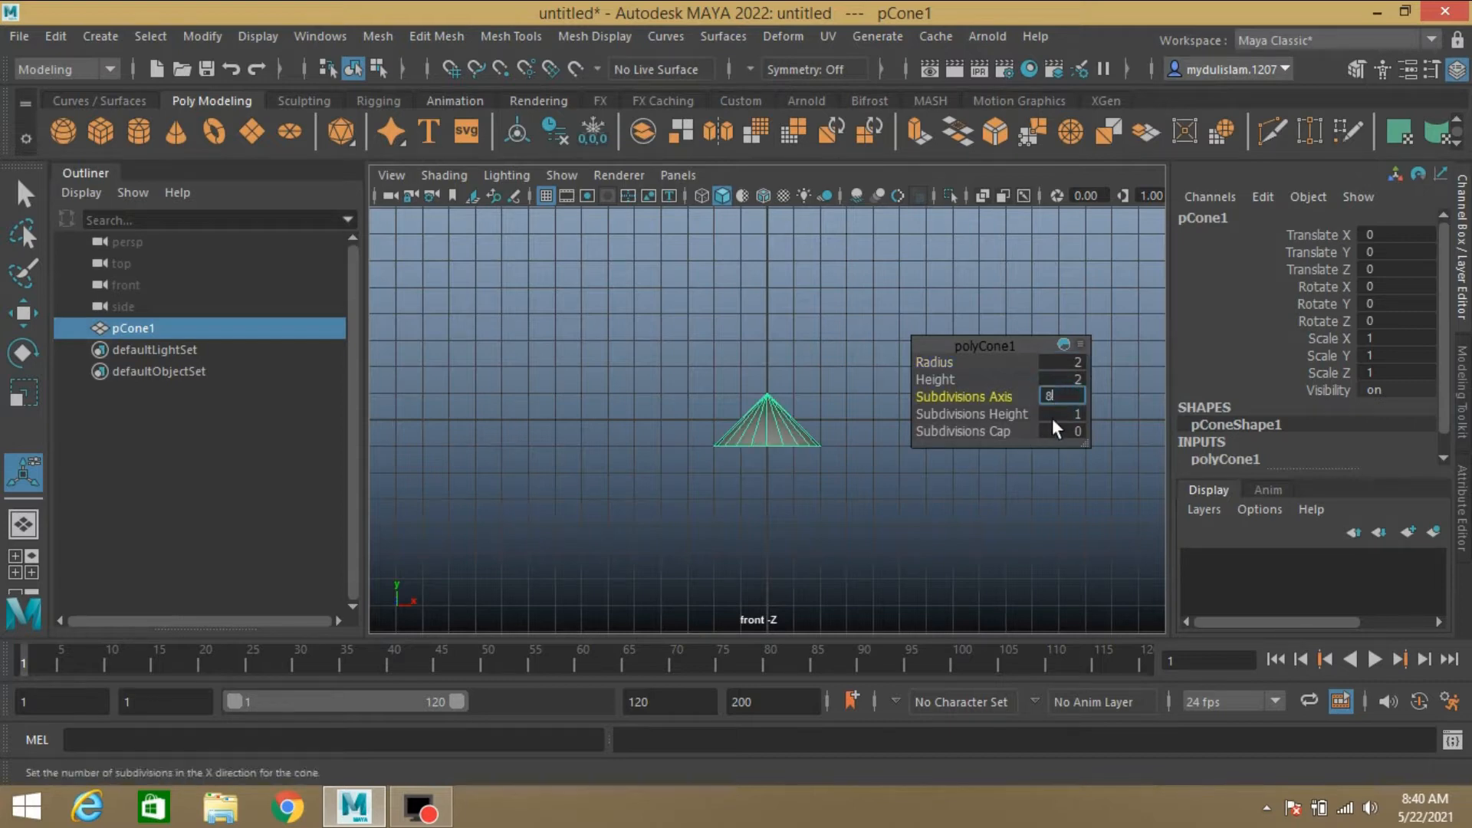
click(1057, 415)
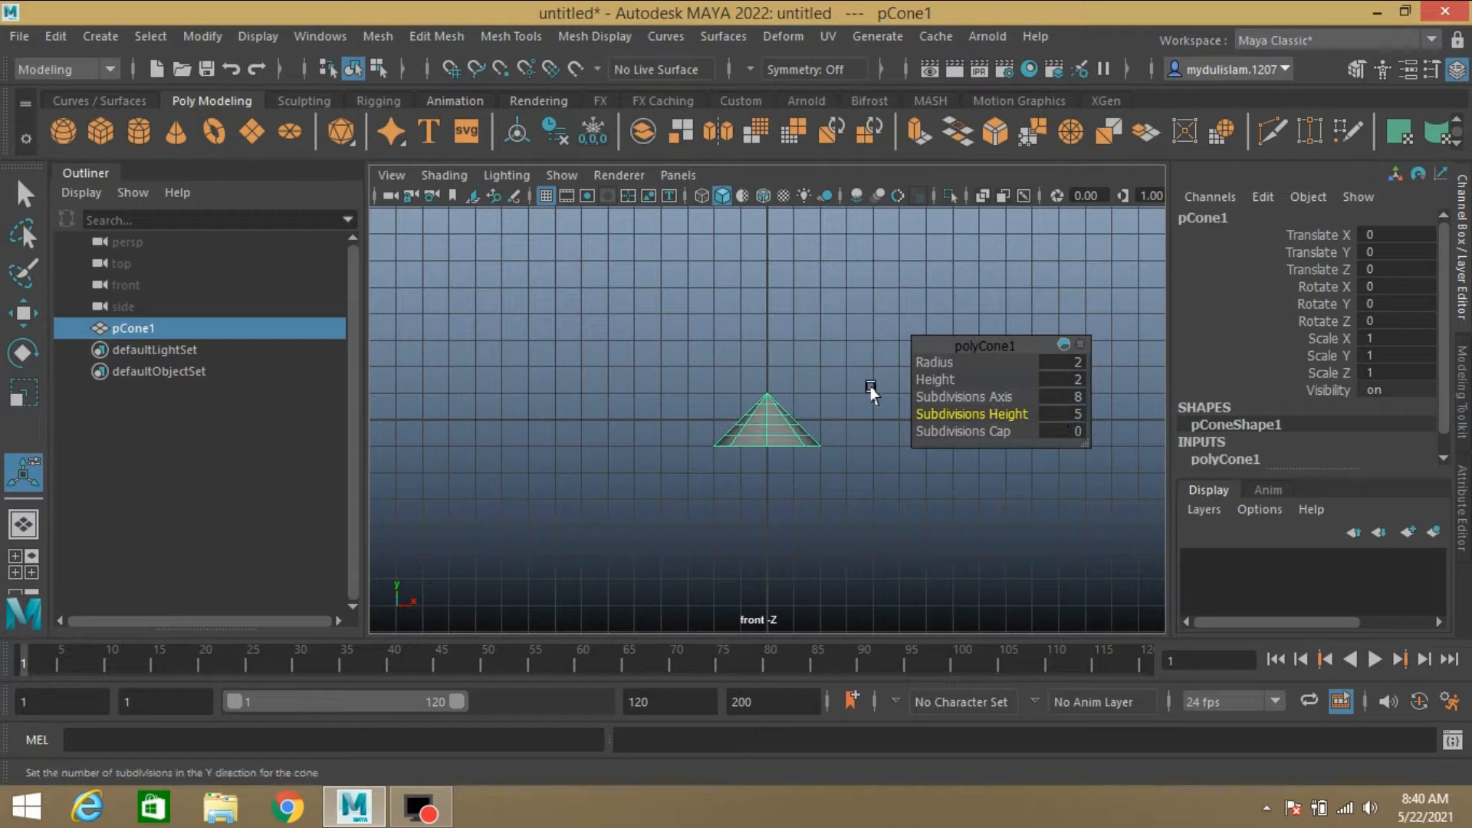
key(space)
key(space)
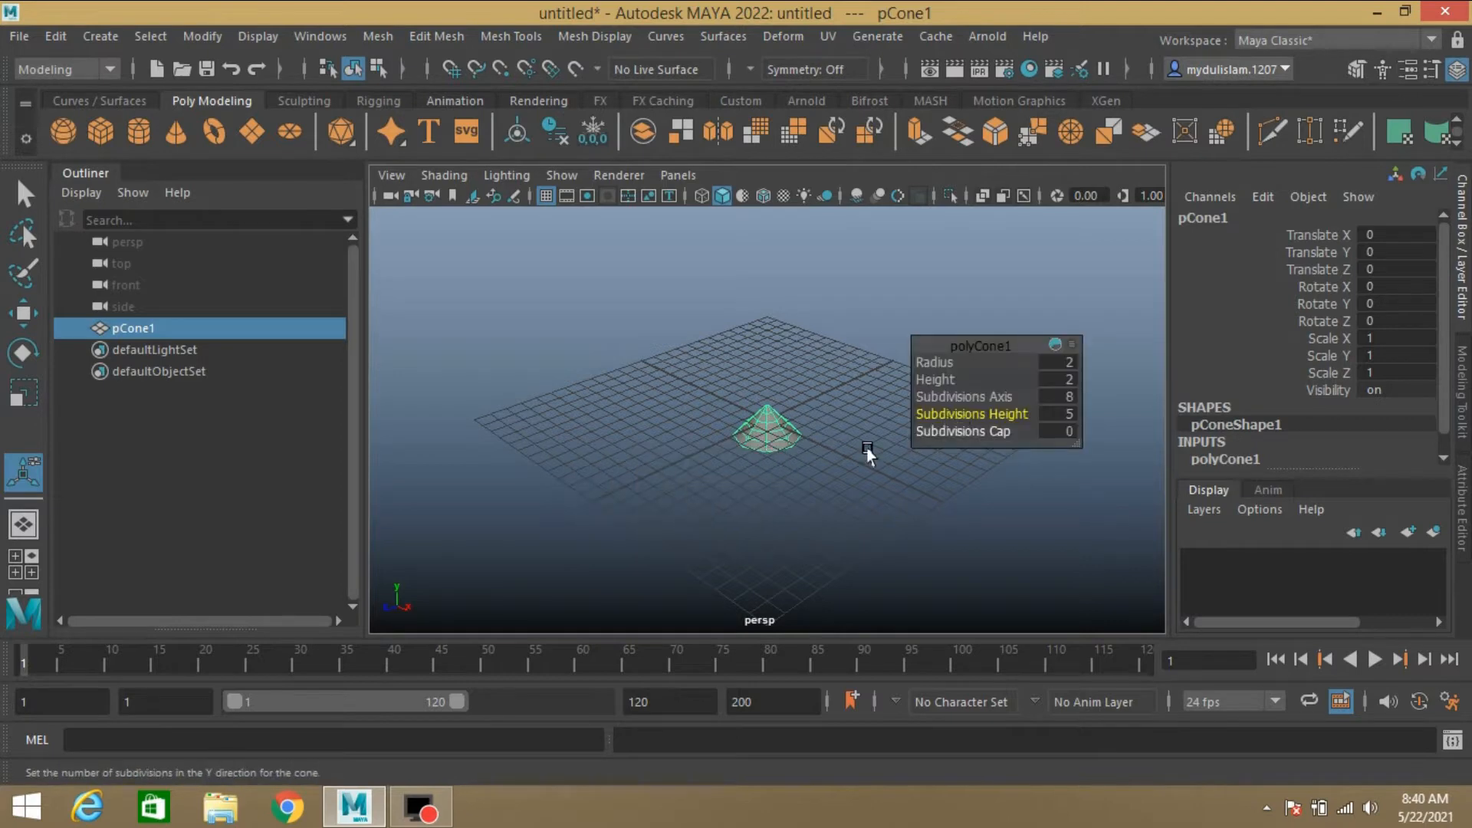
key(q)
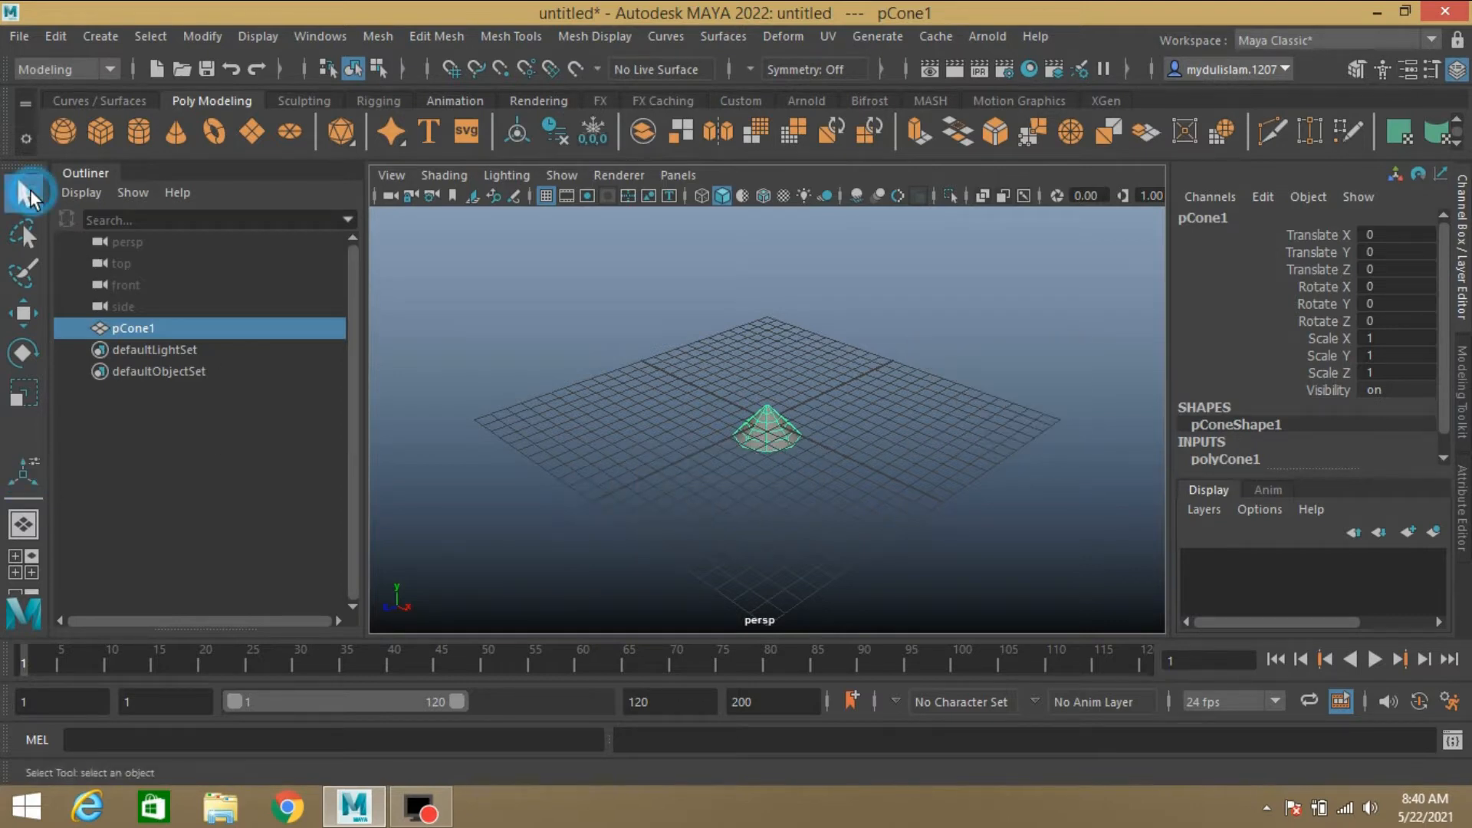
- Delete the cone's flat base face so the underside is open
alt+drag(867, 485, 844, 388)
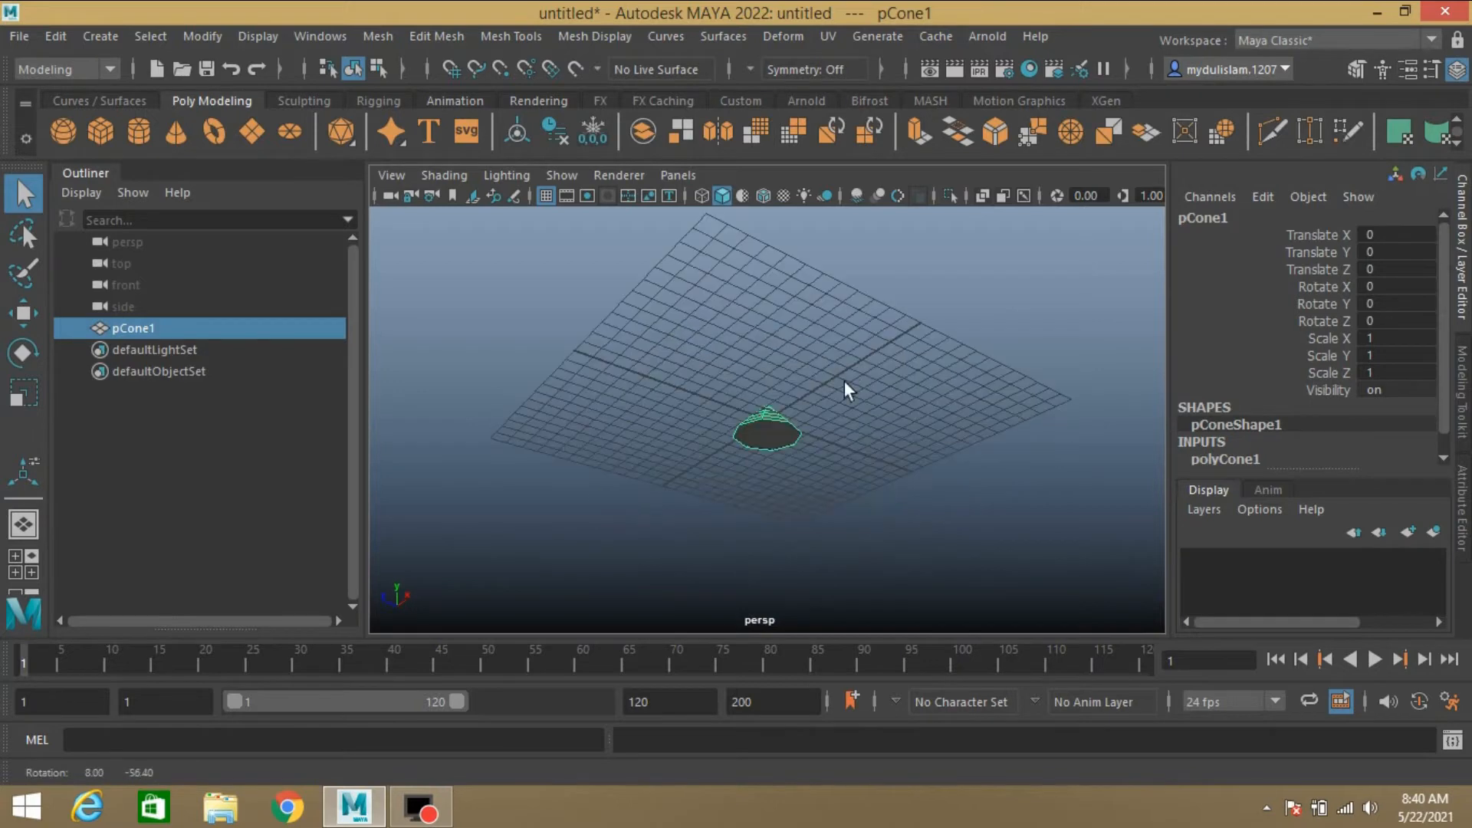
scroll(844, 384, up, 3)
click(1354, 71)
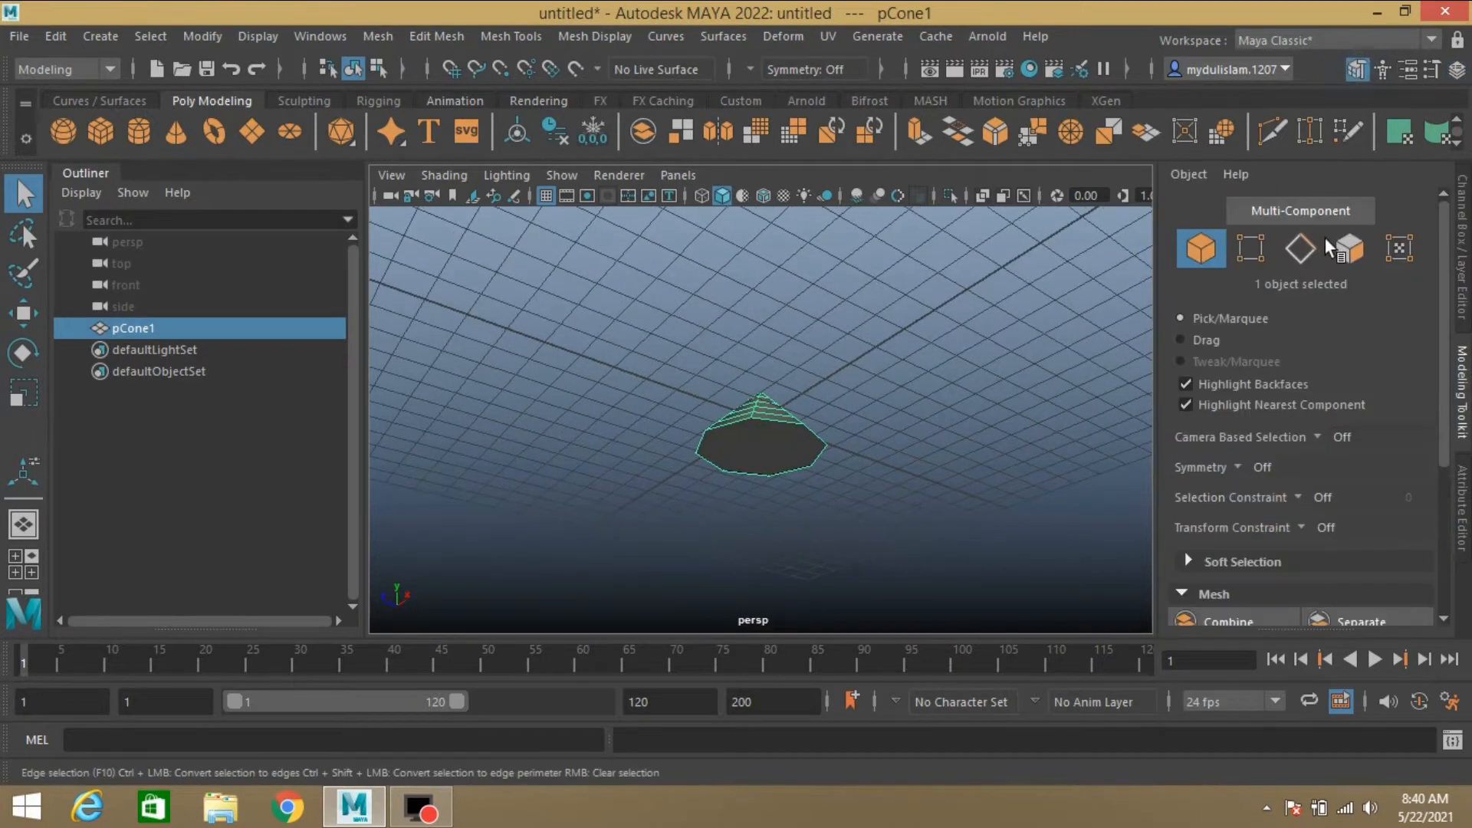
click(1350, 248)
click(750, 448)
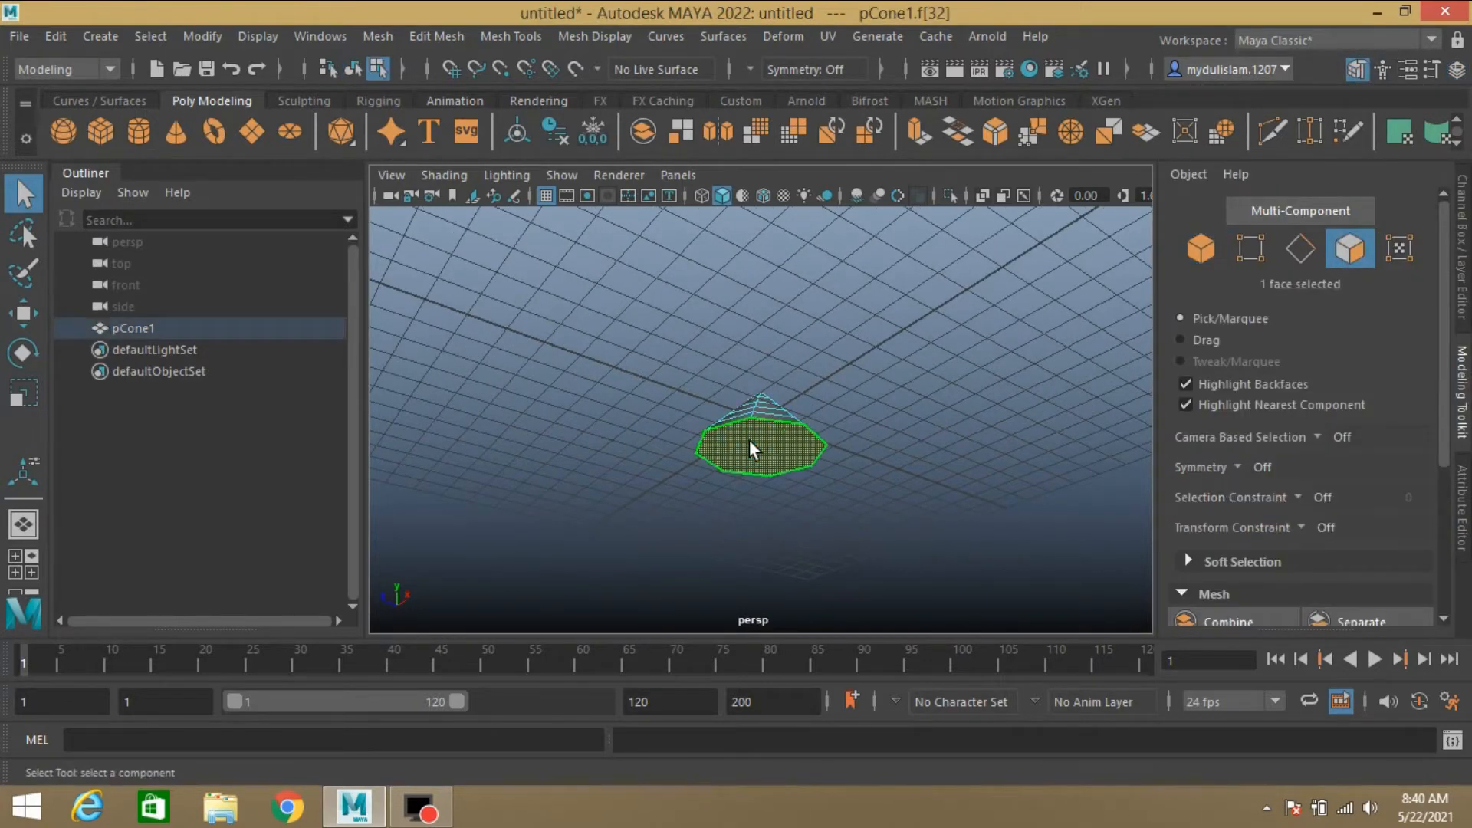
key(Delete)
- Duplicate the open cone and turn the copy upside down with Rotate Z set to 180
alt+drag(867, 353, 940, 476)
key(space)
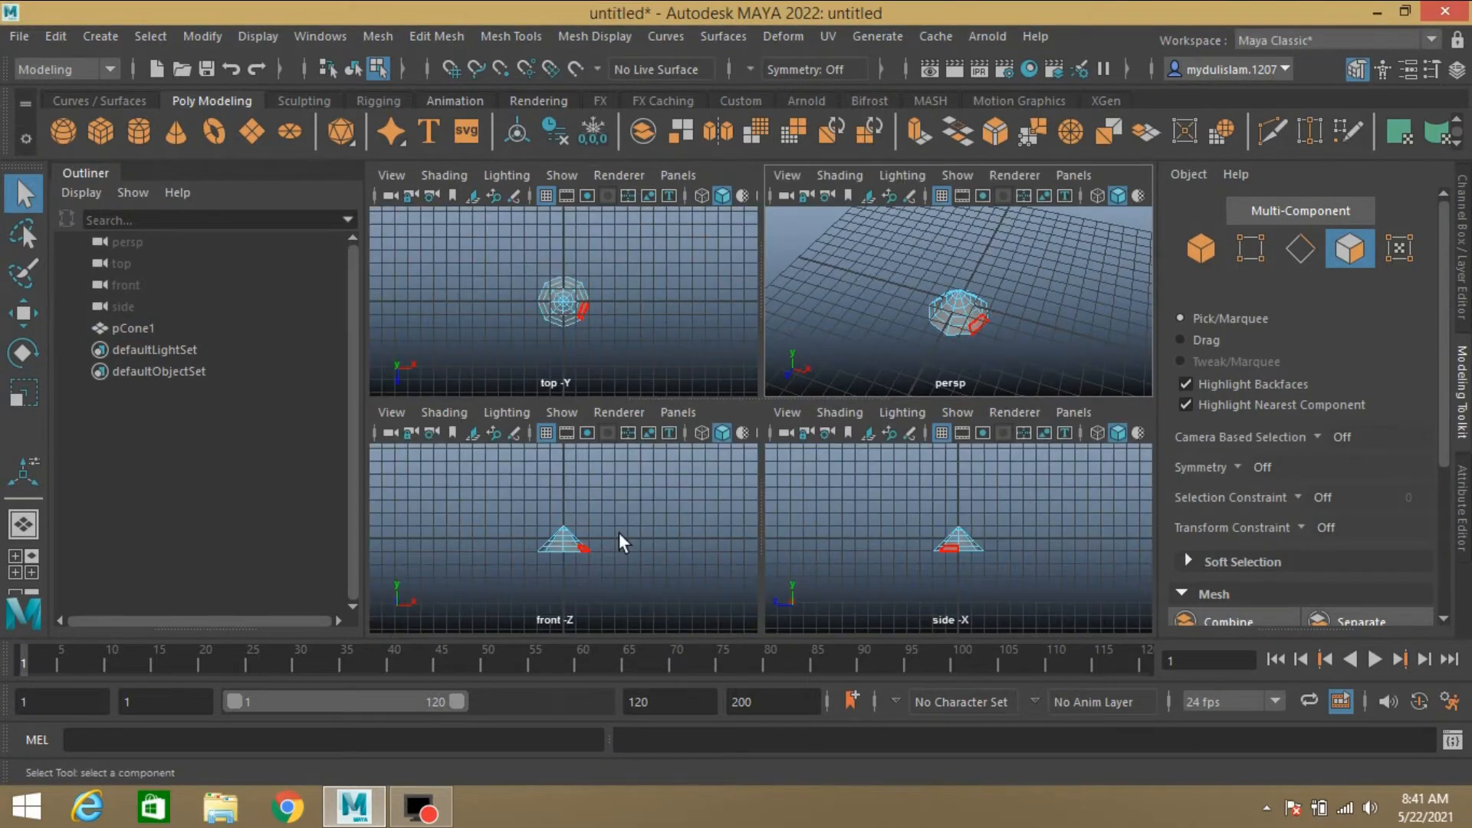
key(space)
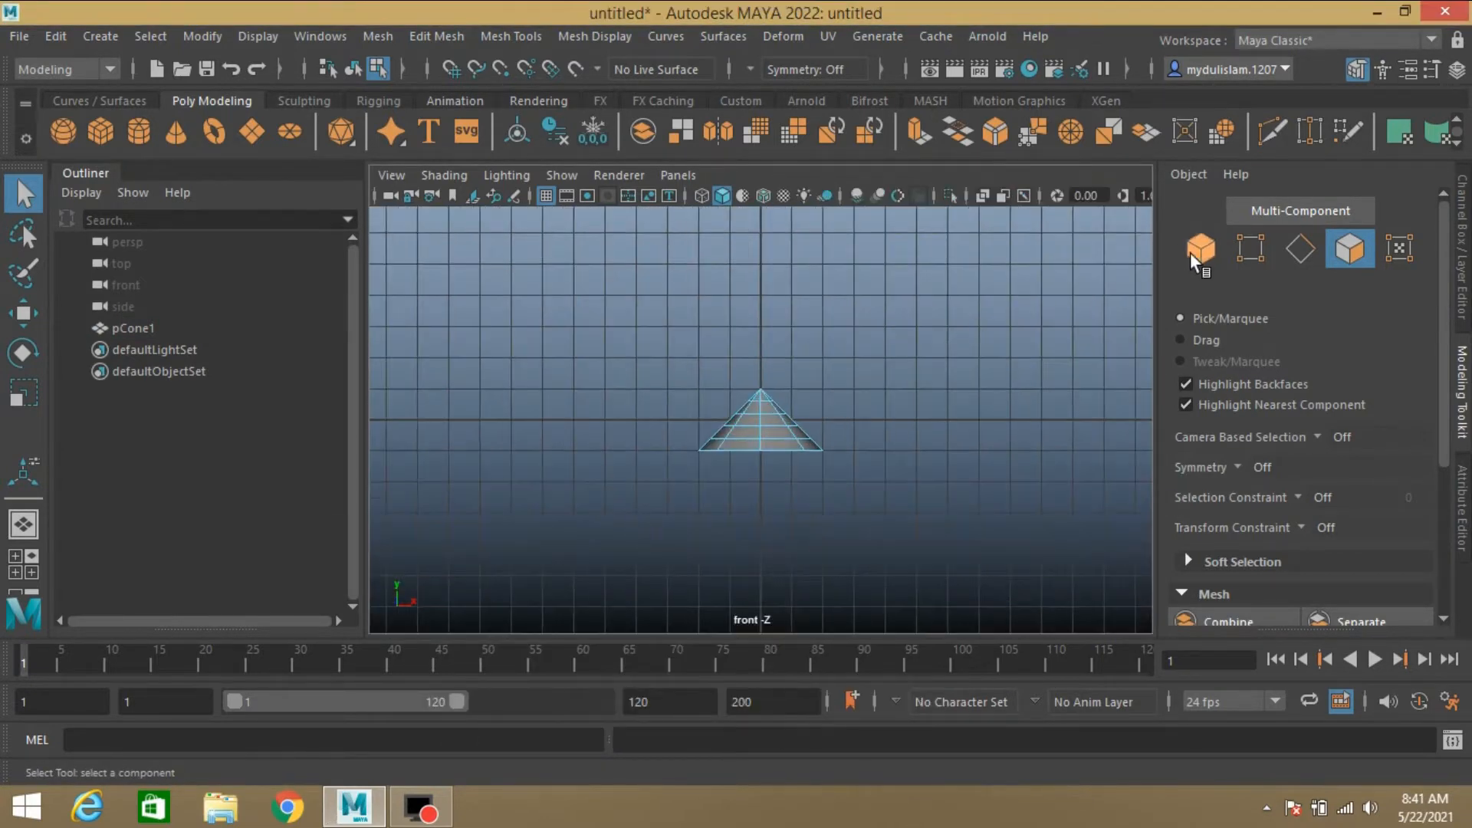
click(1197, 257)
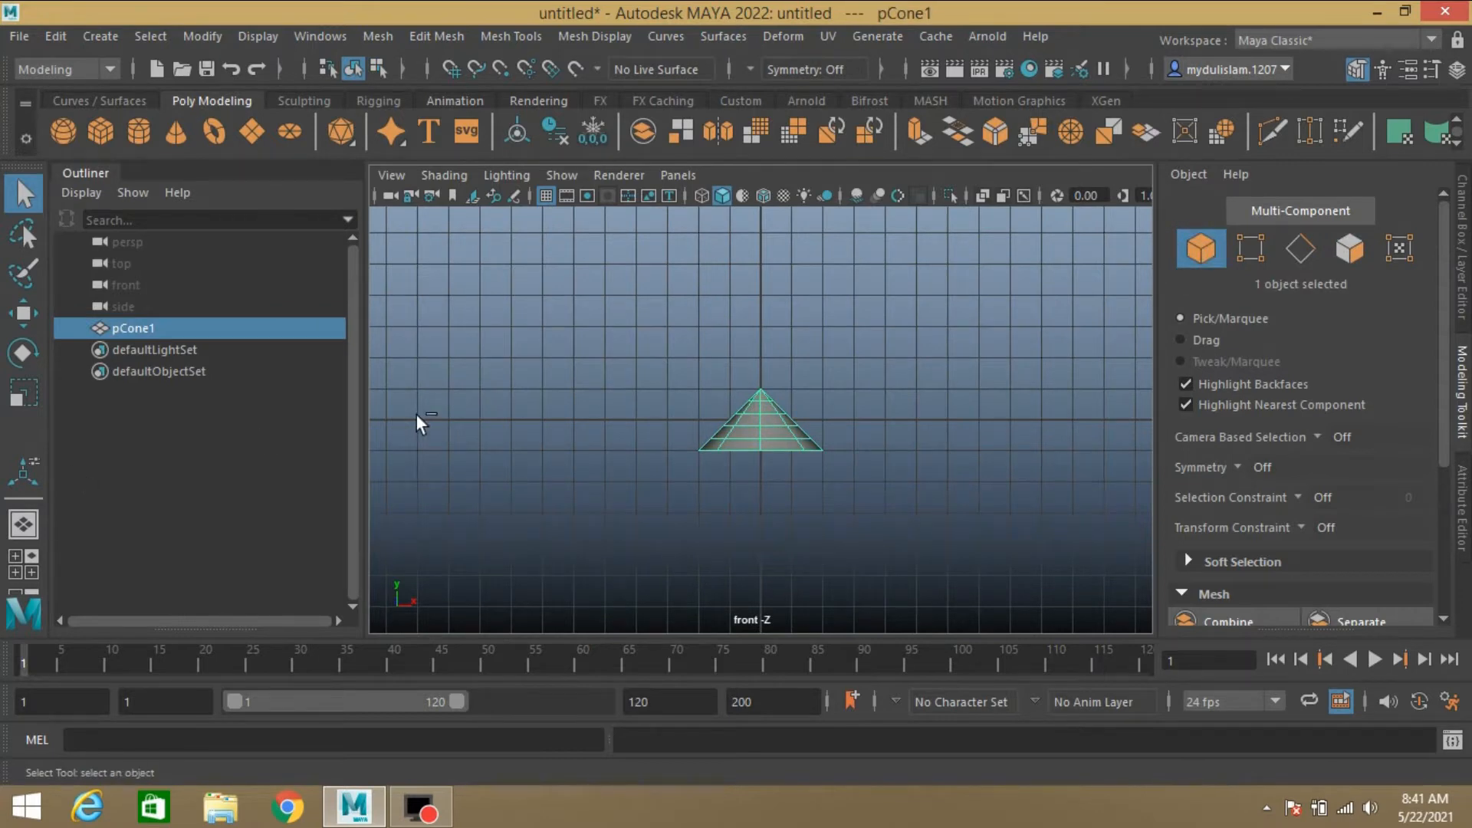
key(ctrl+d)
key(e)
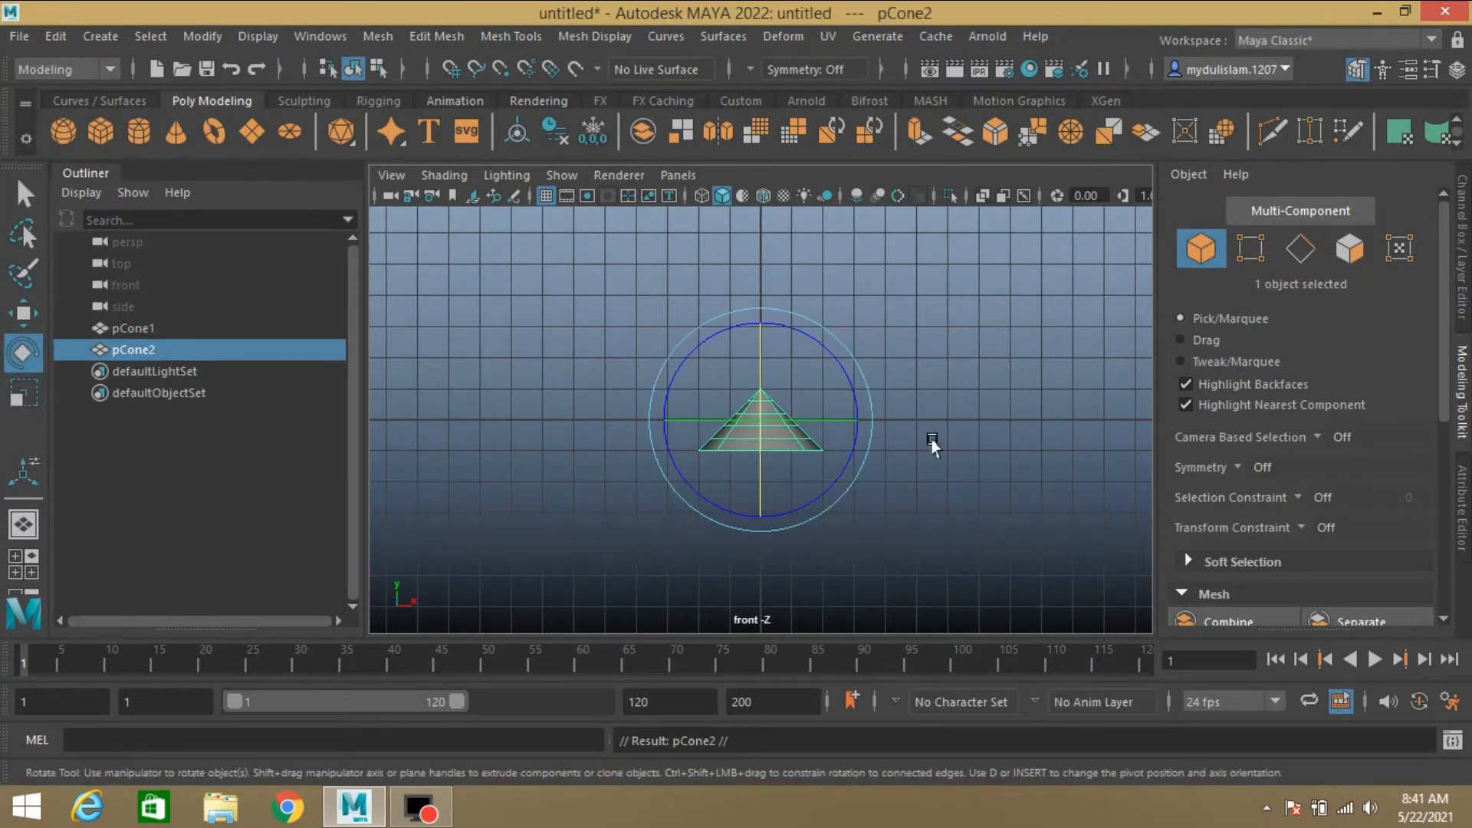
drag(844, 384, 861, 451)
click(1460, 276)
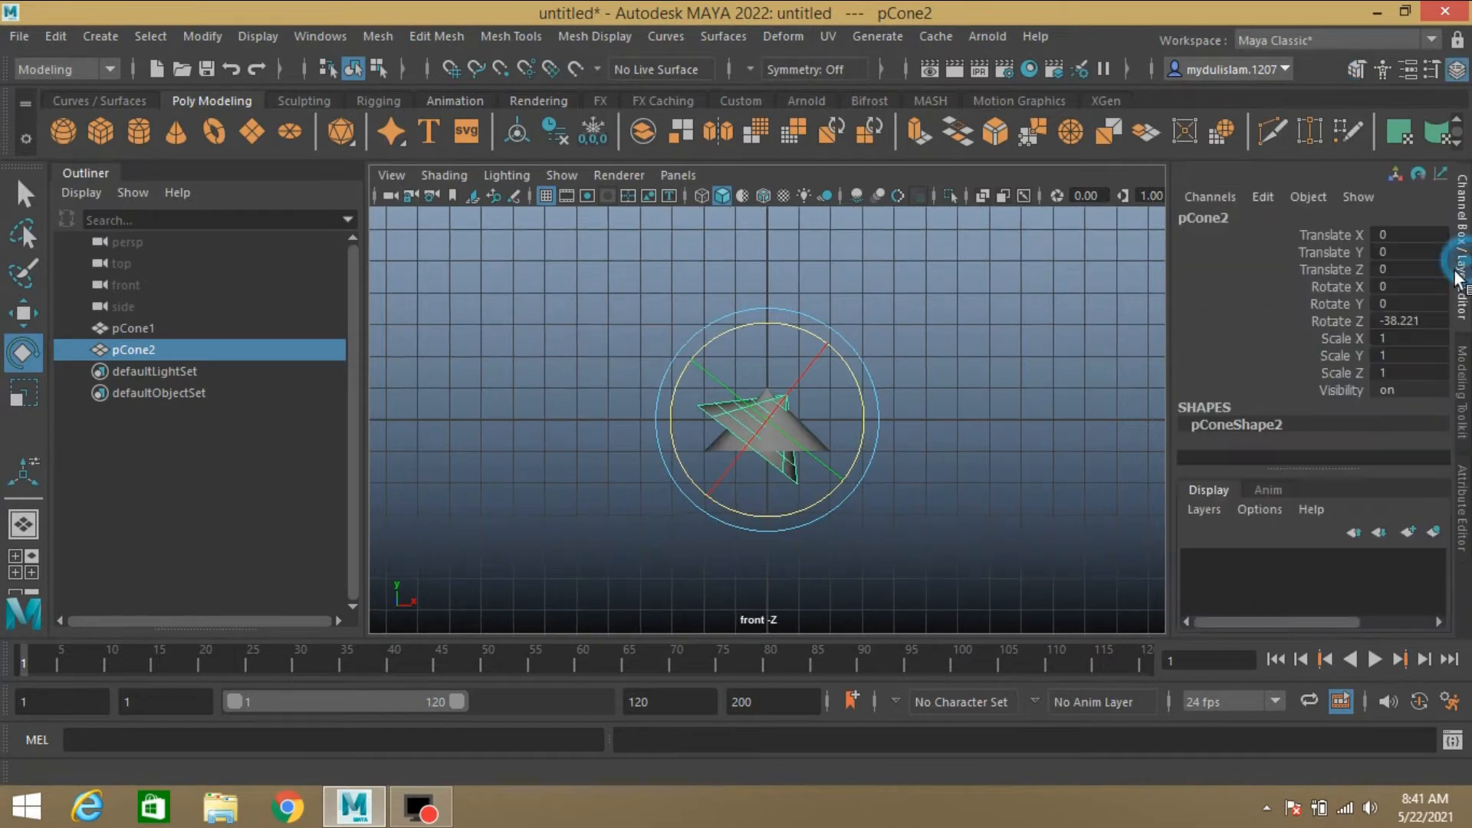
double_click(1392, 321)
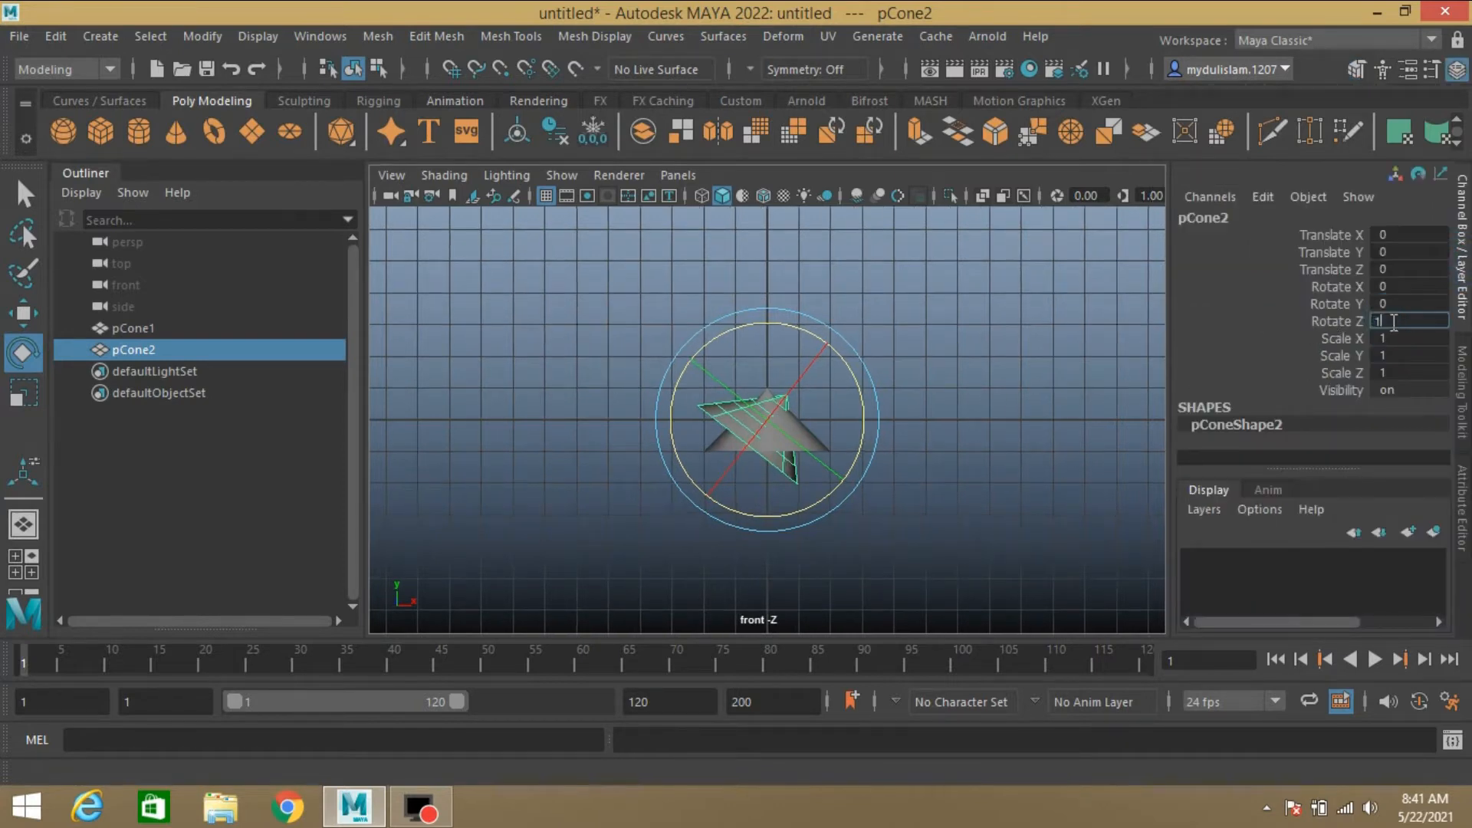
key(Return)
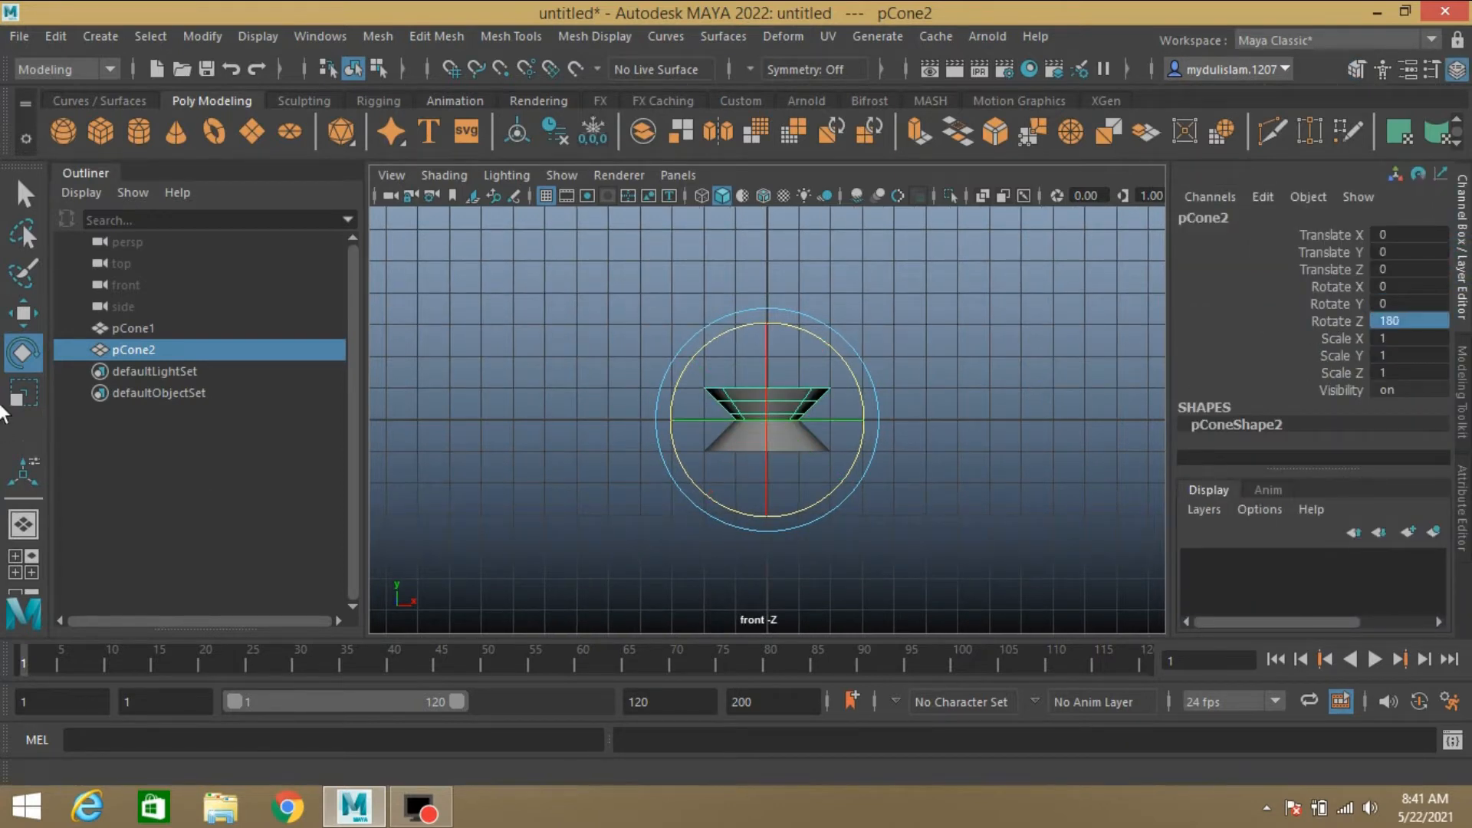
- Move the inverted cone down to Translate Y -2 with grid snapping, so the two open bases meet
click(23, 313)
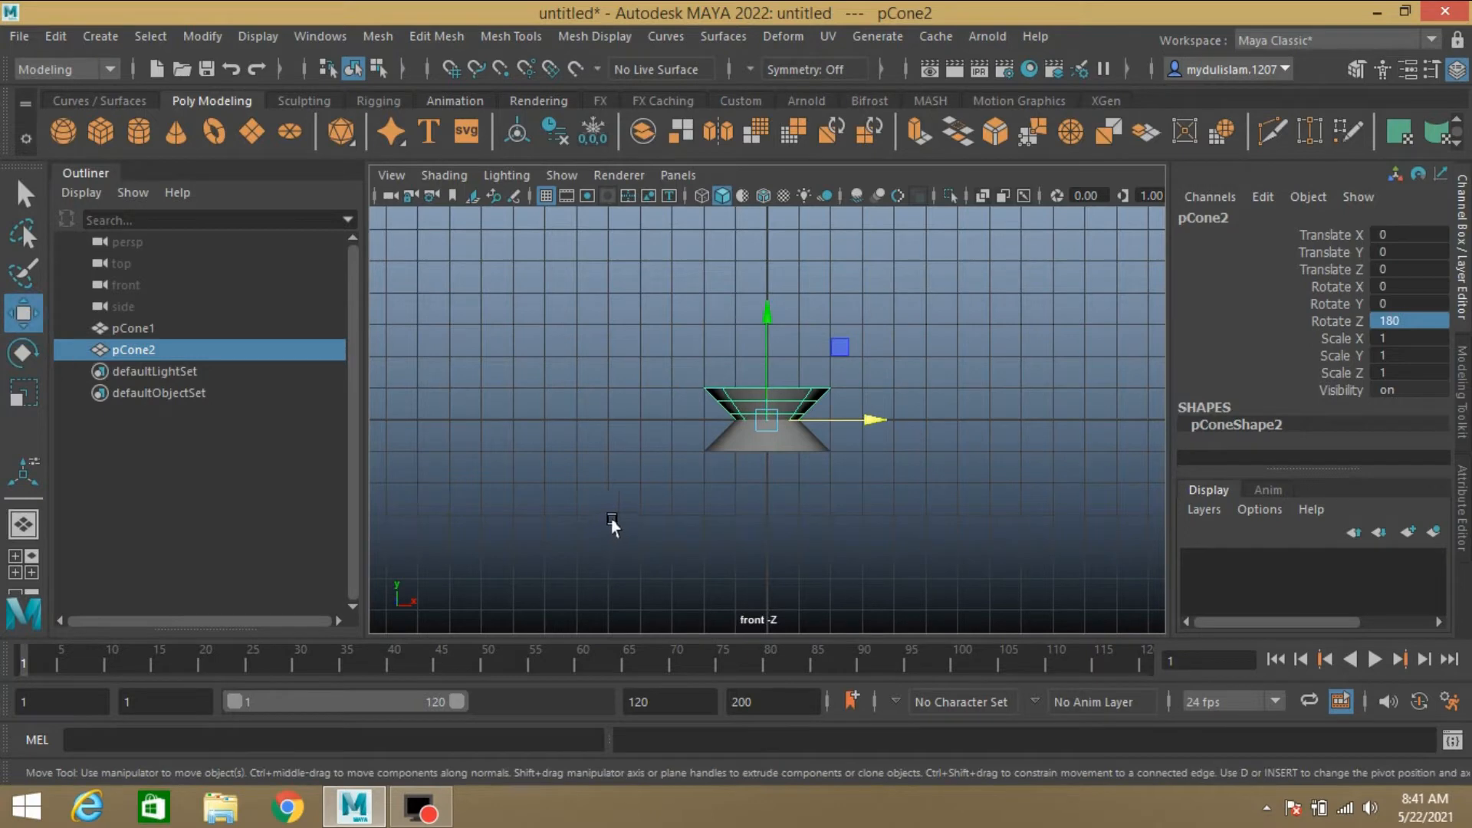
key(x)
drag(763, 320, 793, 475)
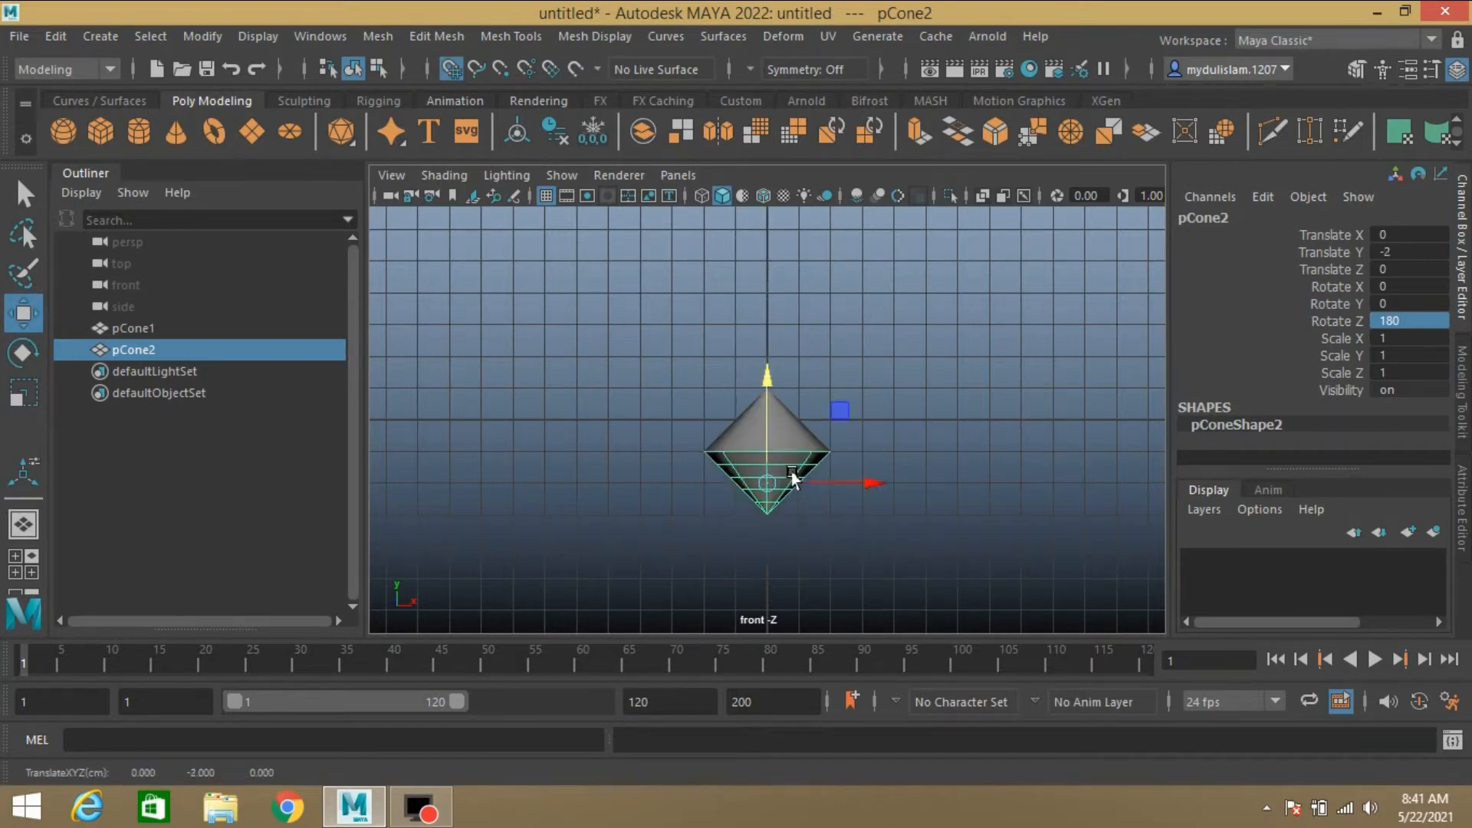
- Combine the two cones into one mesh and delete its construction history
drag(604, 331, 819, 602)
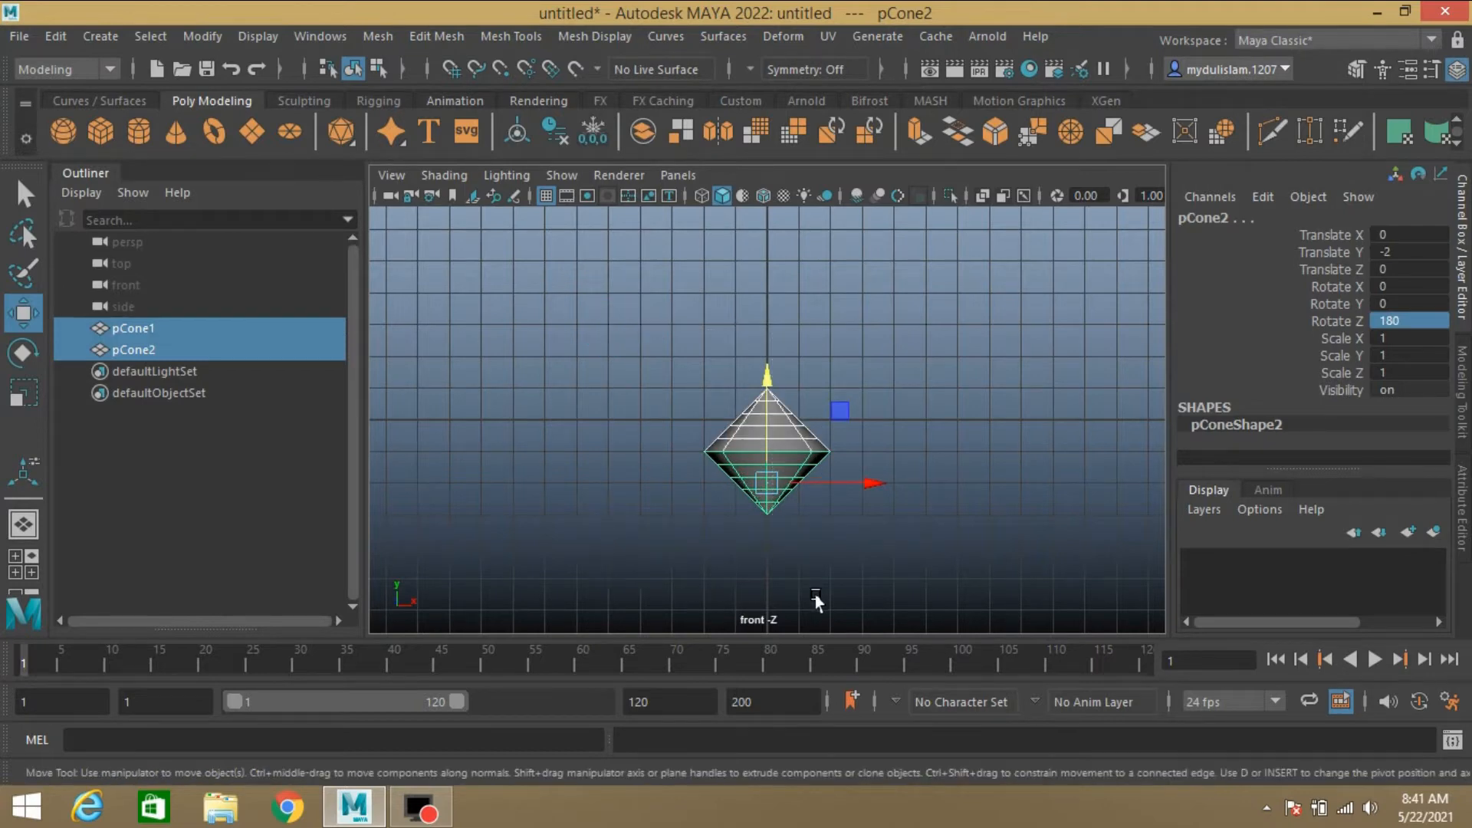
click(371, 31)
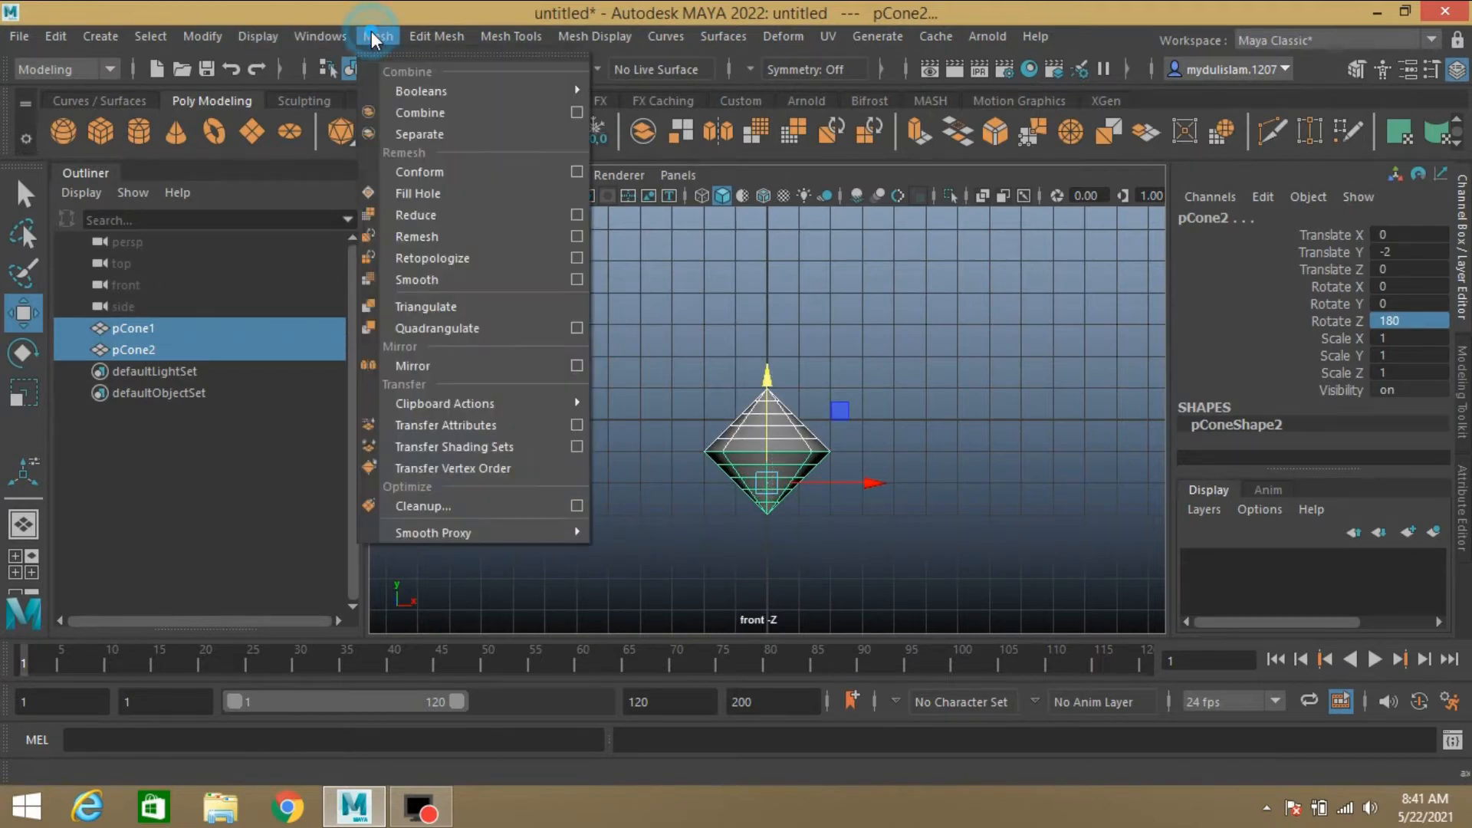
click(423, 112)
click(51, 36)
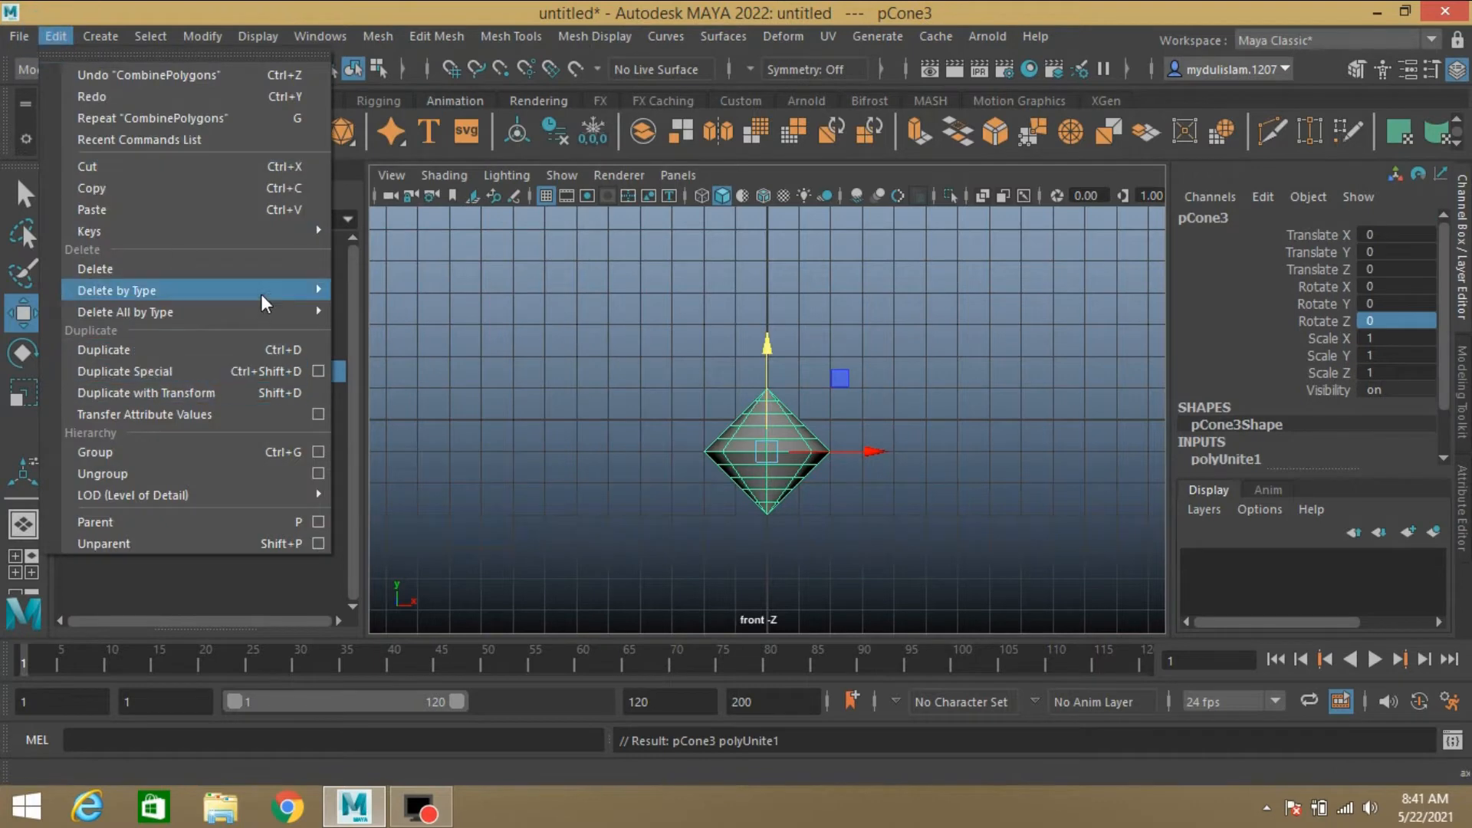
mouse_move(270, 291)
click(369, 290)
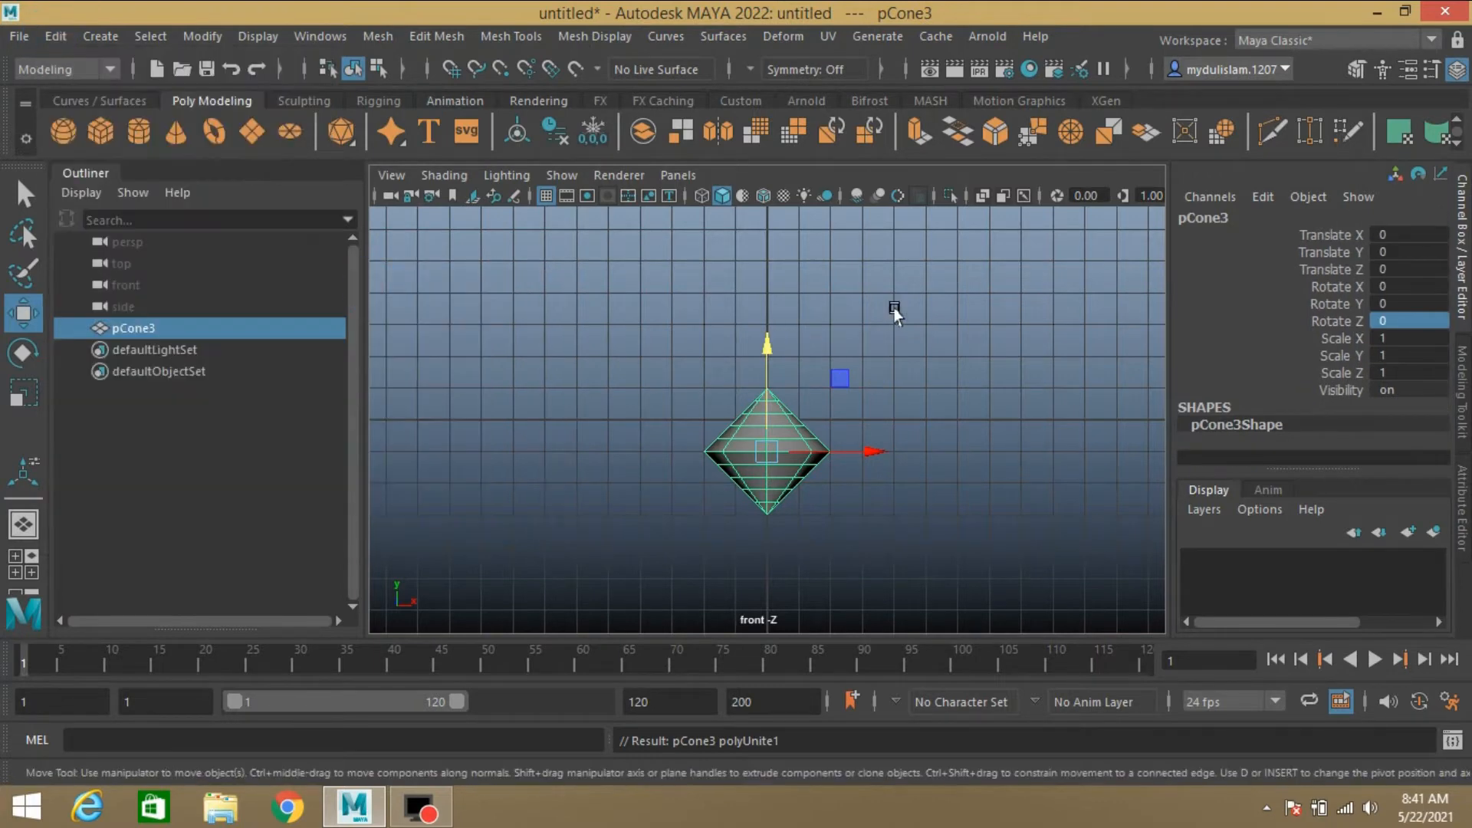
- Merge all vertices of the combined double-cone mesh and return to object selection
click(1354, 68)
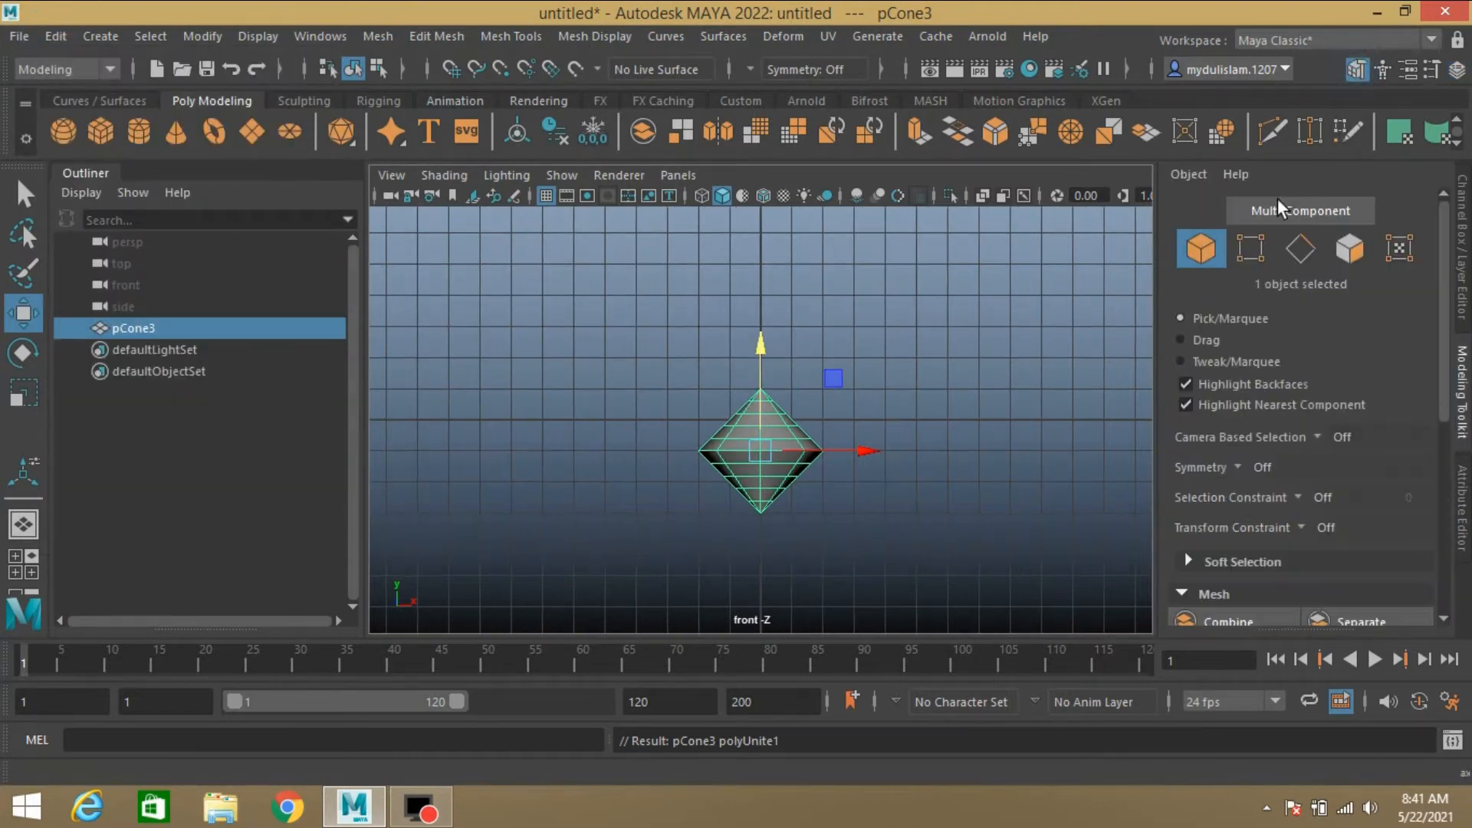
click(1256, 245)
drag(572, 321, 878, 589)
click(1033, 131)
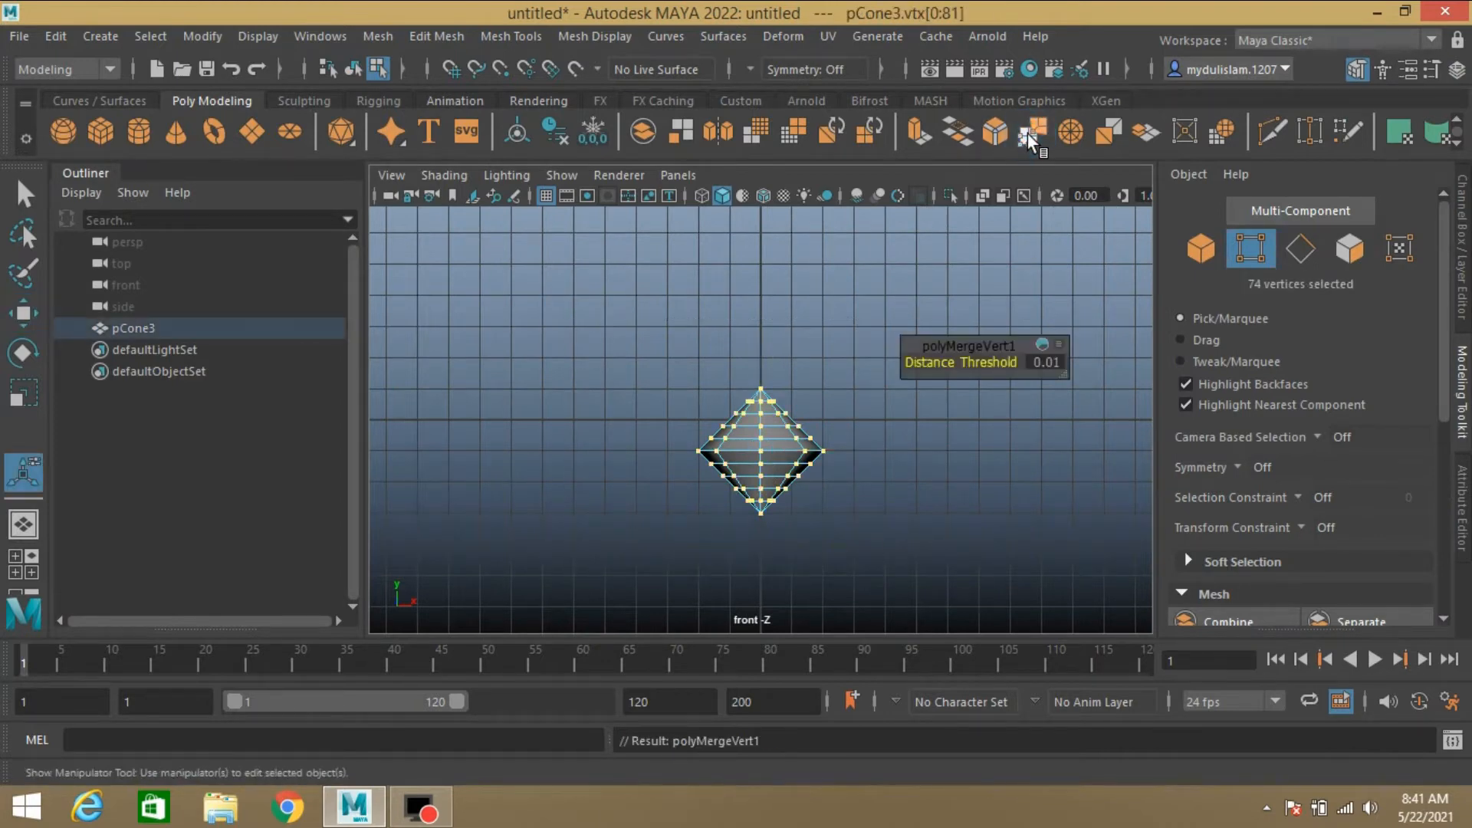
click(1200, 248)
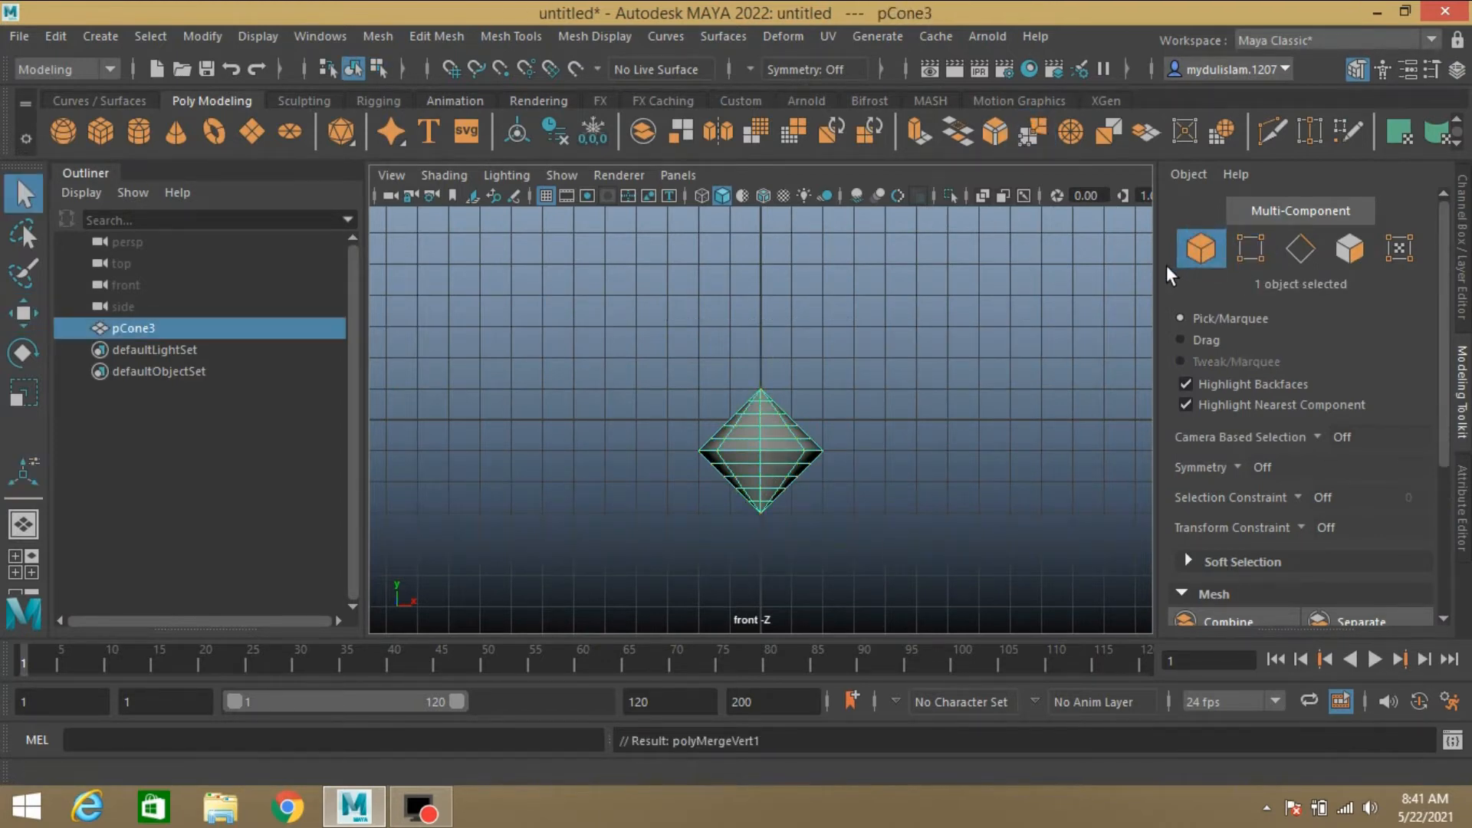
- Delete the construction history of the merged double-cone mesh
click(56, 36)
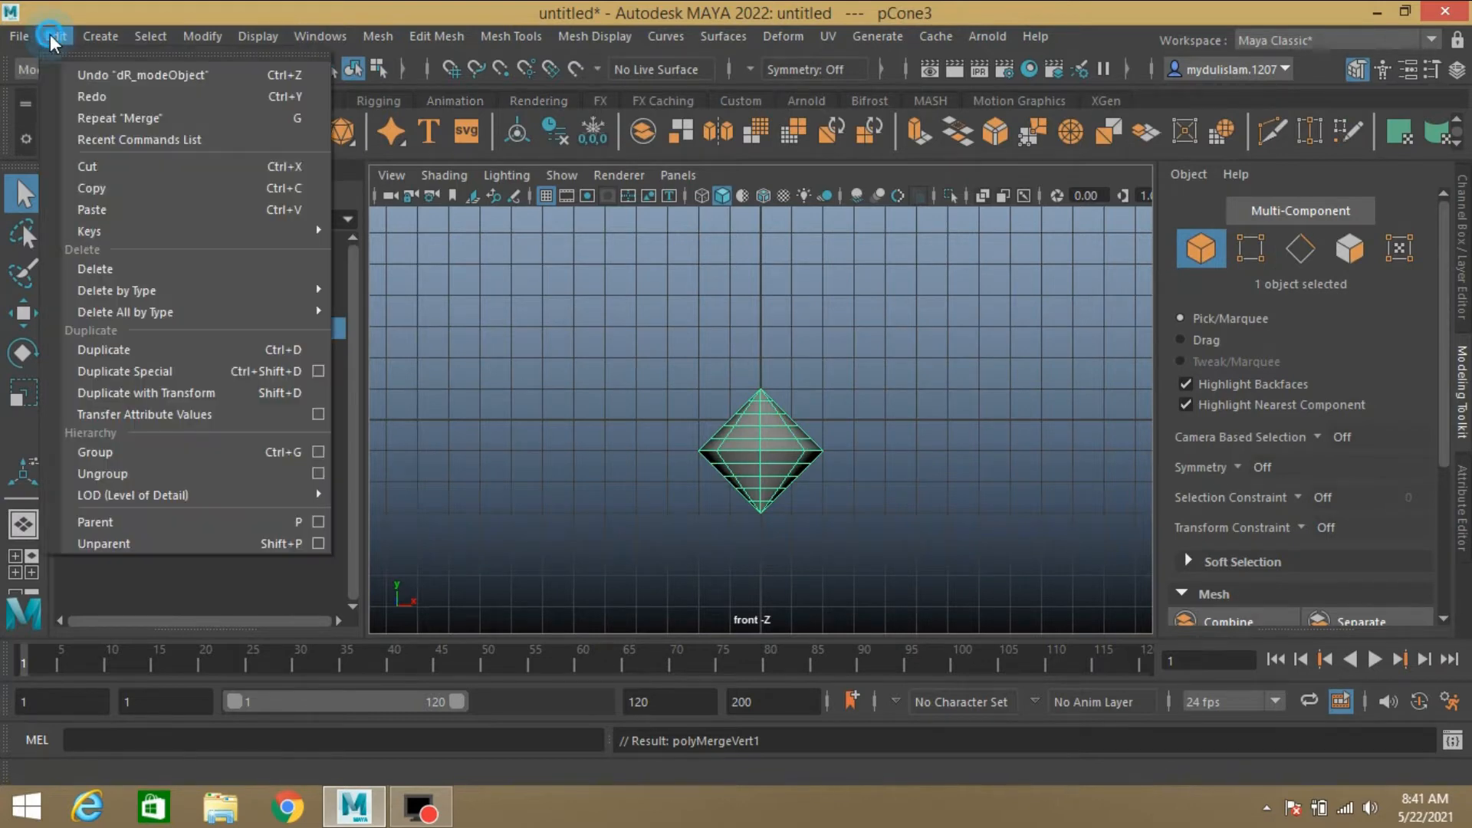
mouse_move(276, 299)
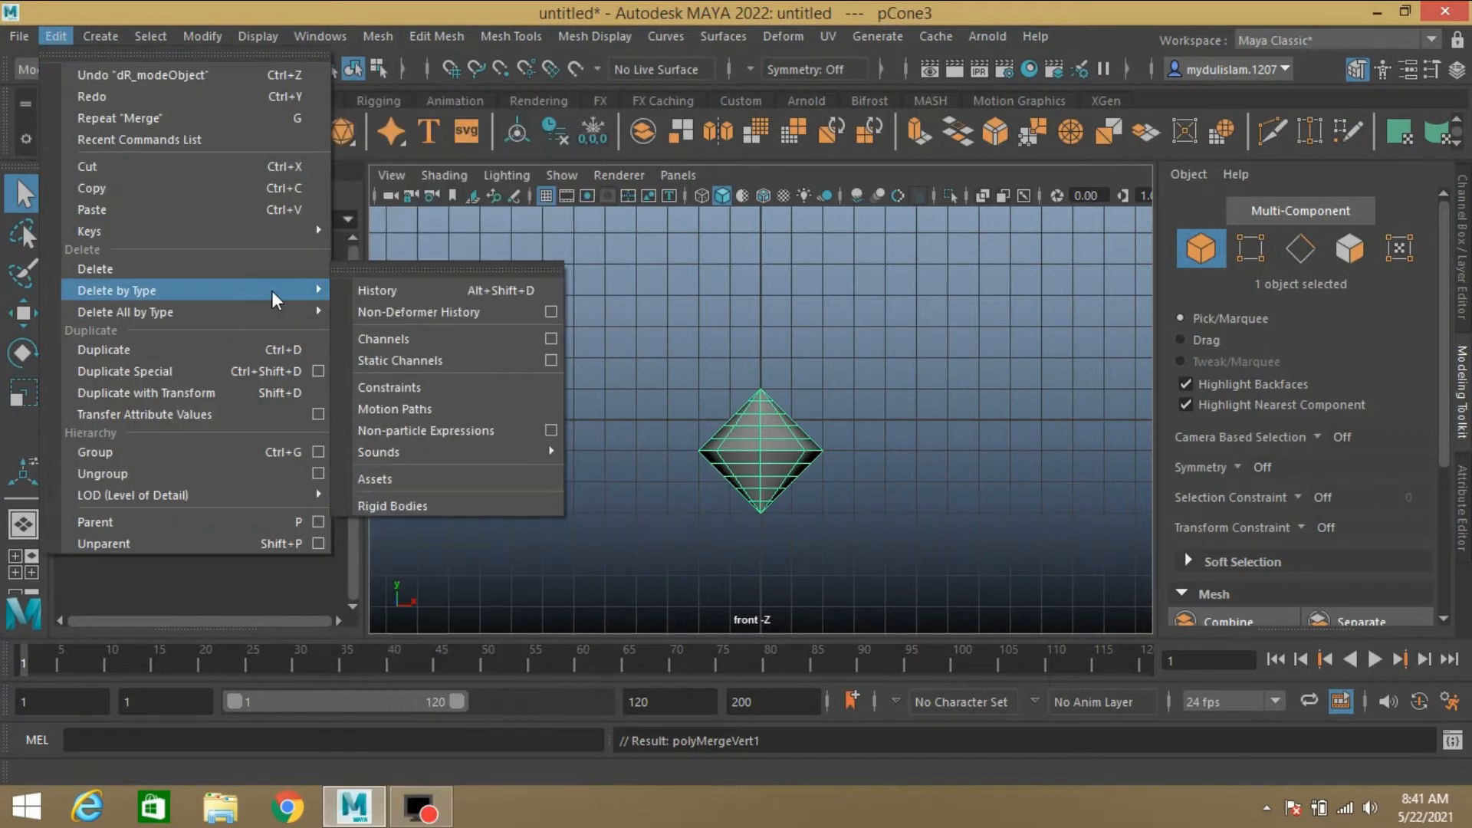
click(376, 291)
- Extract all faces of the double cone's left half into a separate piece and return to object selection
click(1350, 248)
scroll(895, 411, up, 4)
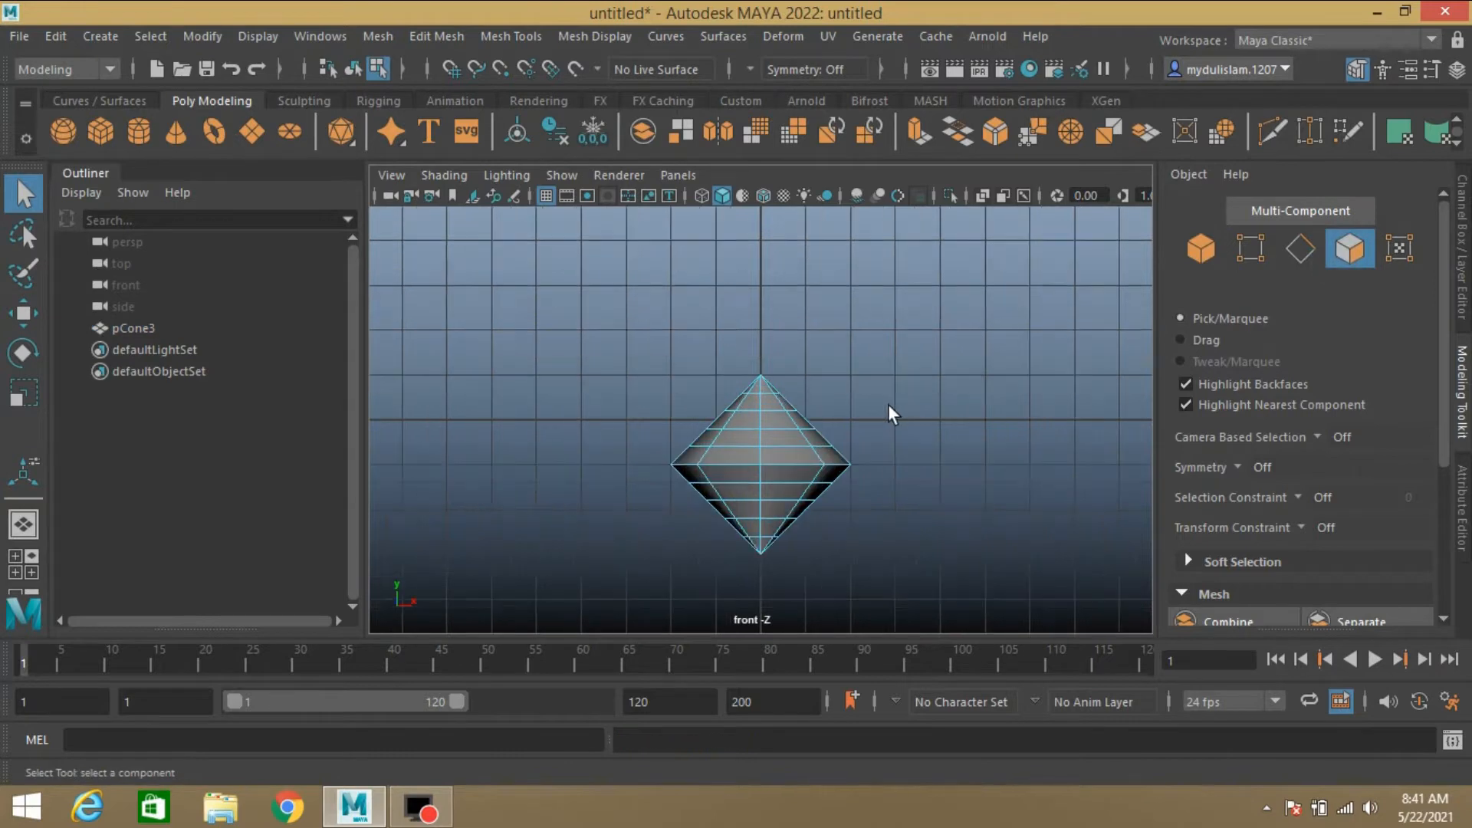
drag(470, 294, 755, 645)
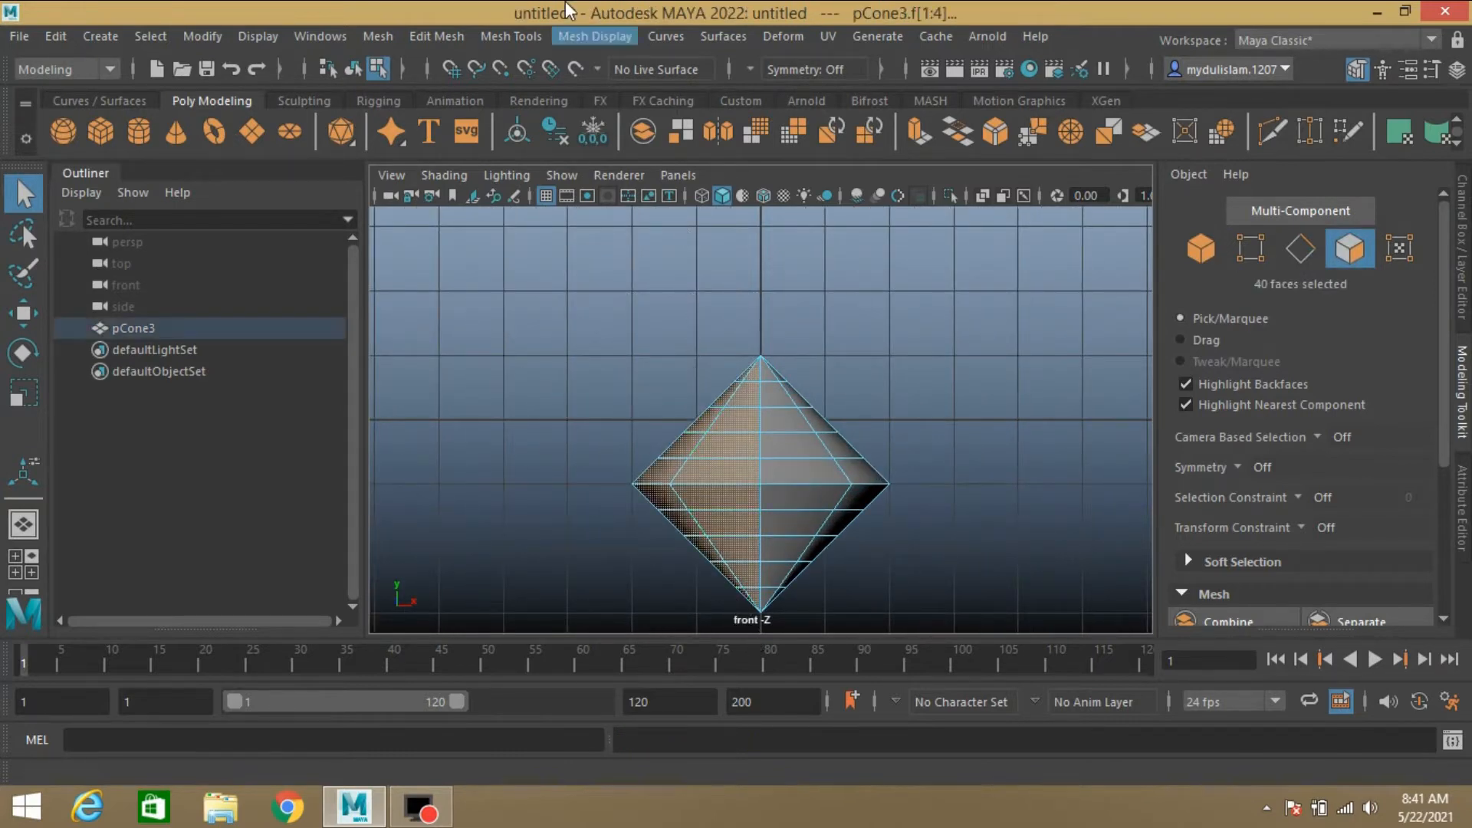
click(434, 36)
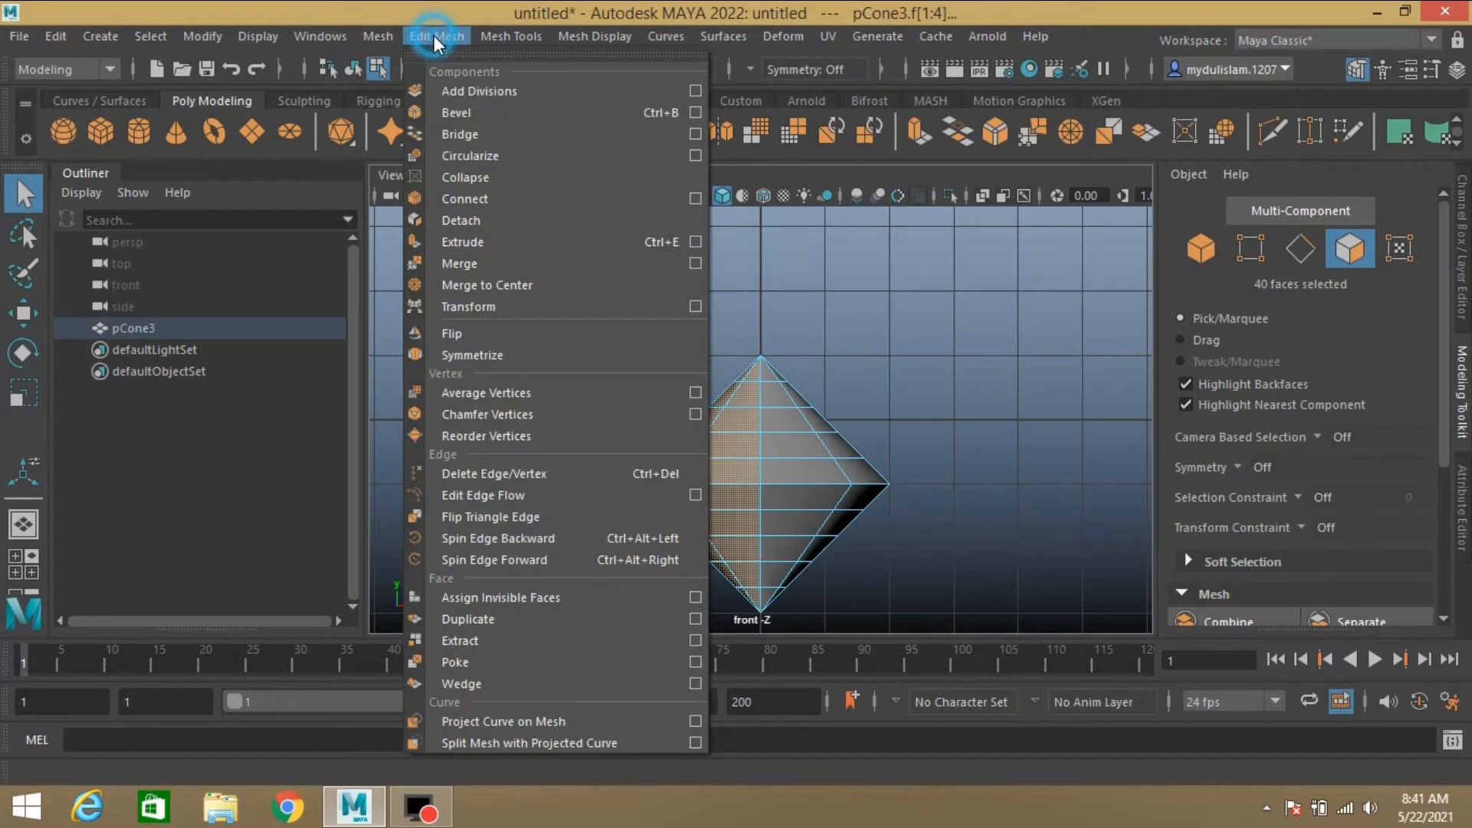
click(489, 640)
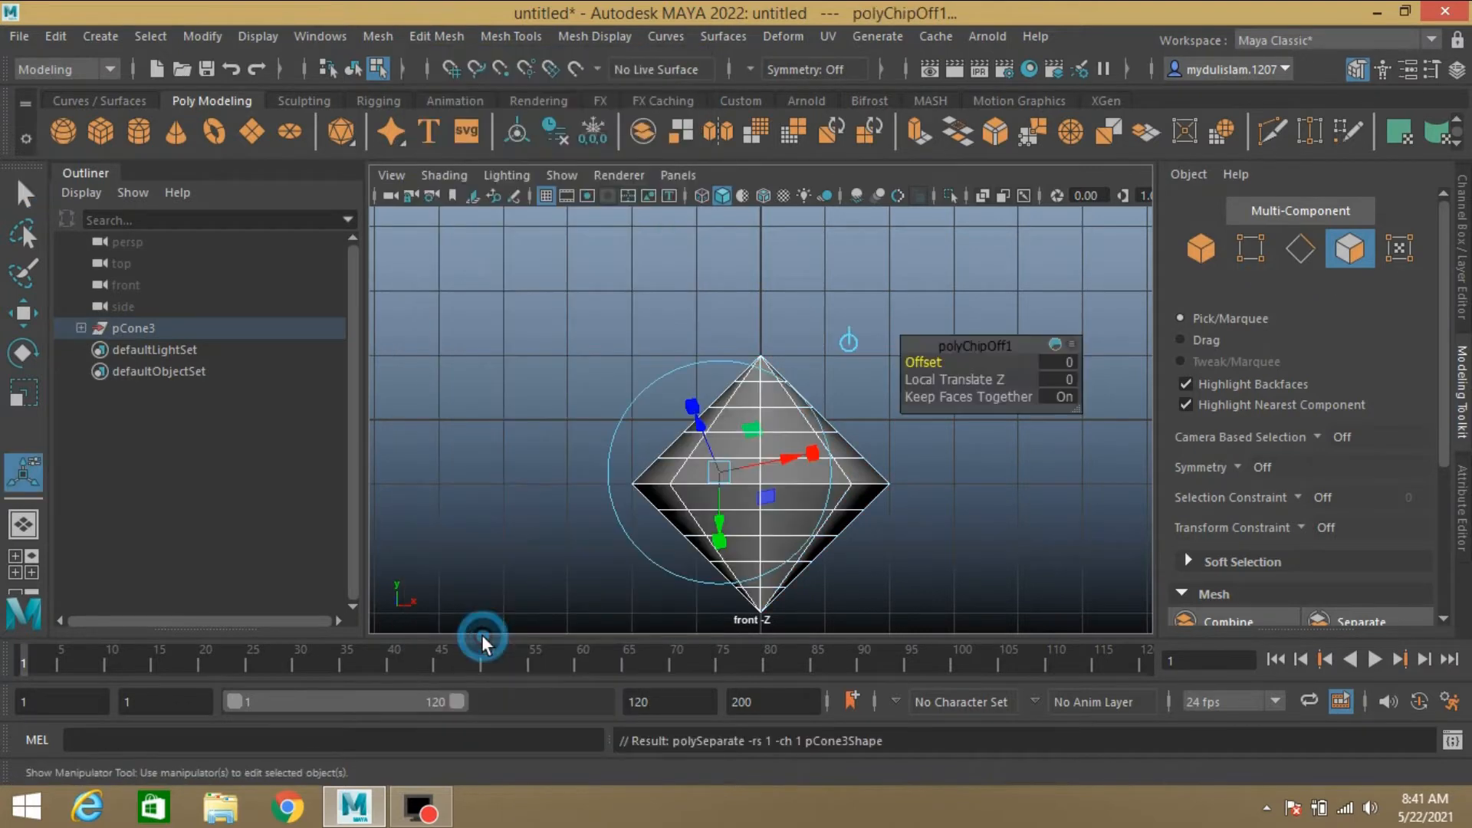
click(1201, 248)
- Move the extracted left half's pivot down to Y -1, snapped to the centre of the double cone
click(709, 482)
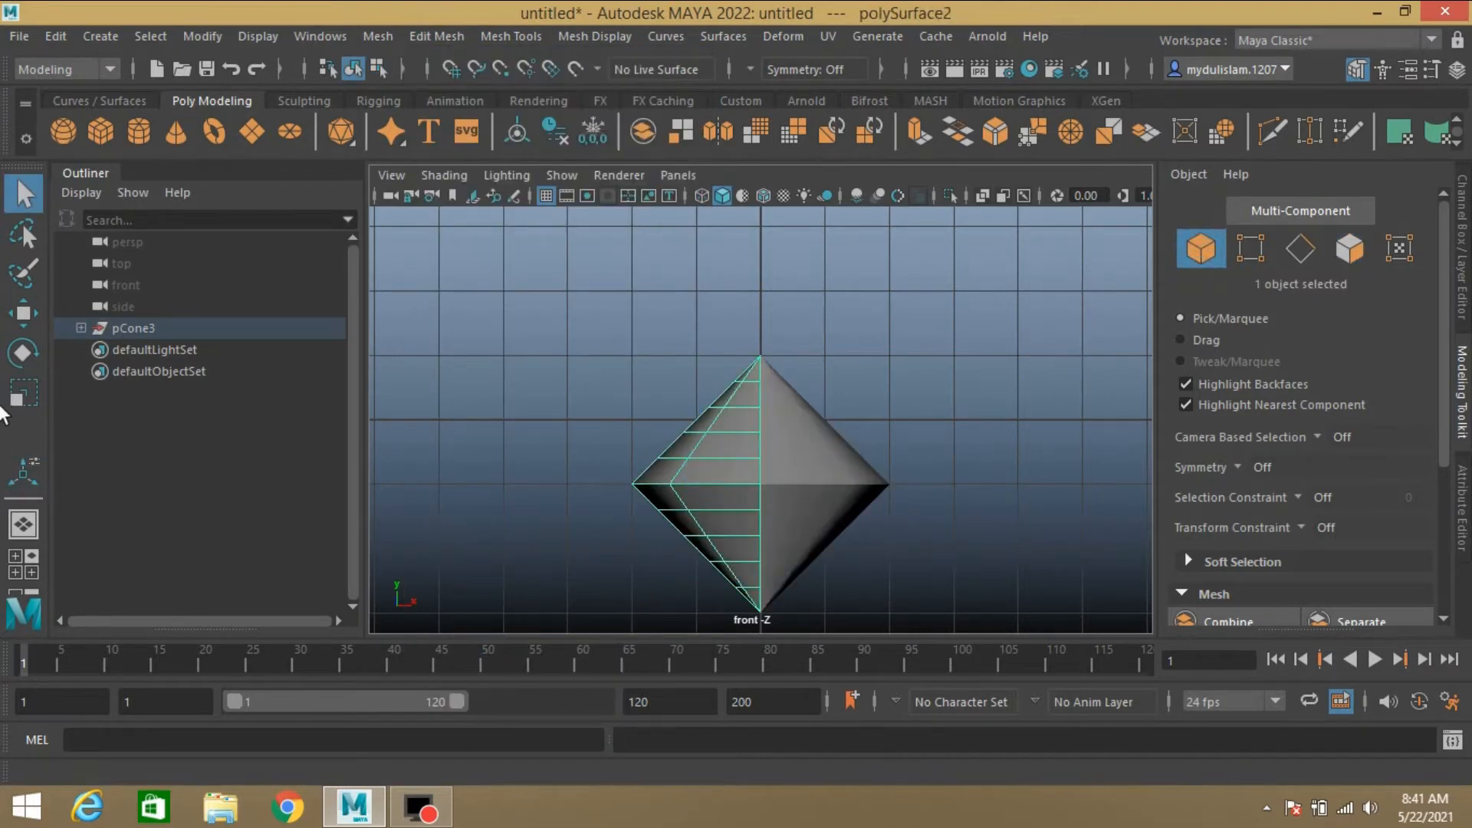
click(22, 353)
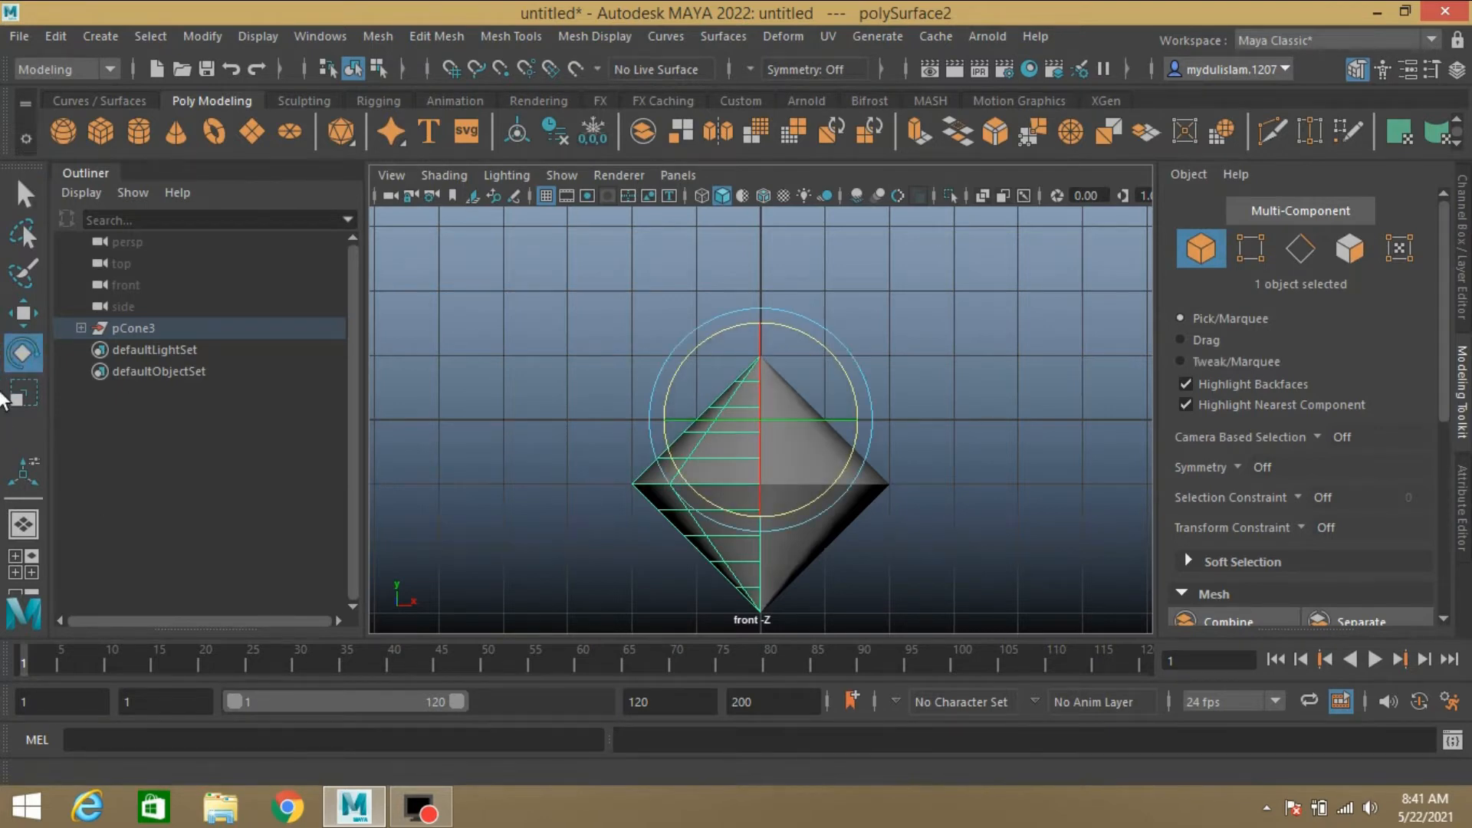
click(23, 313)
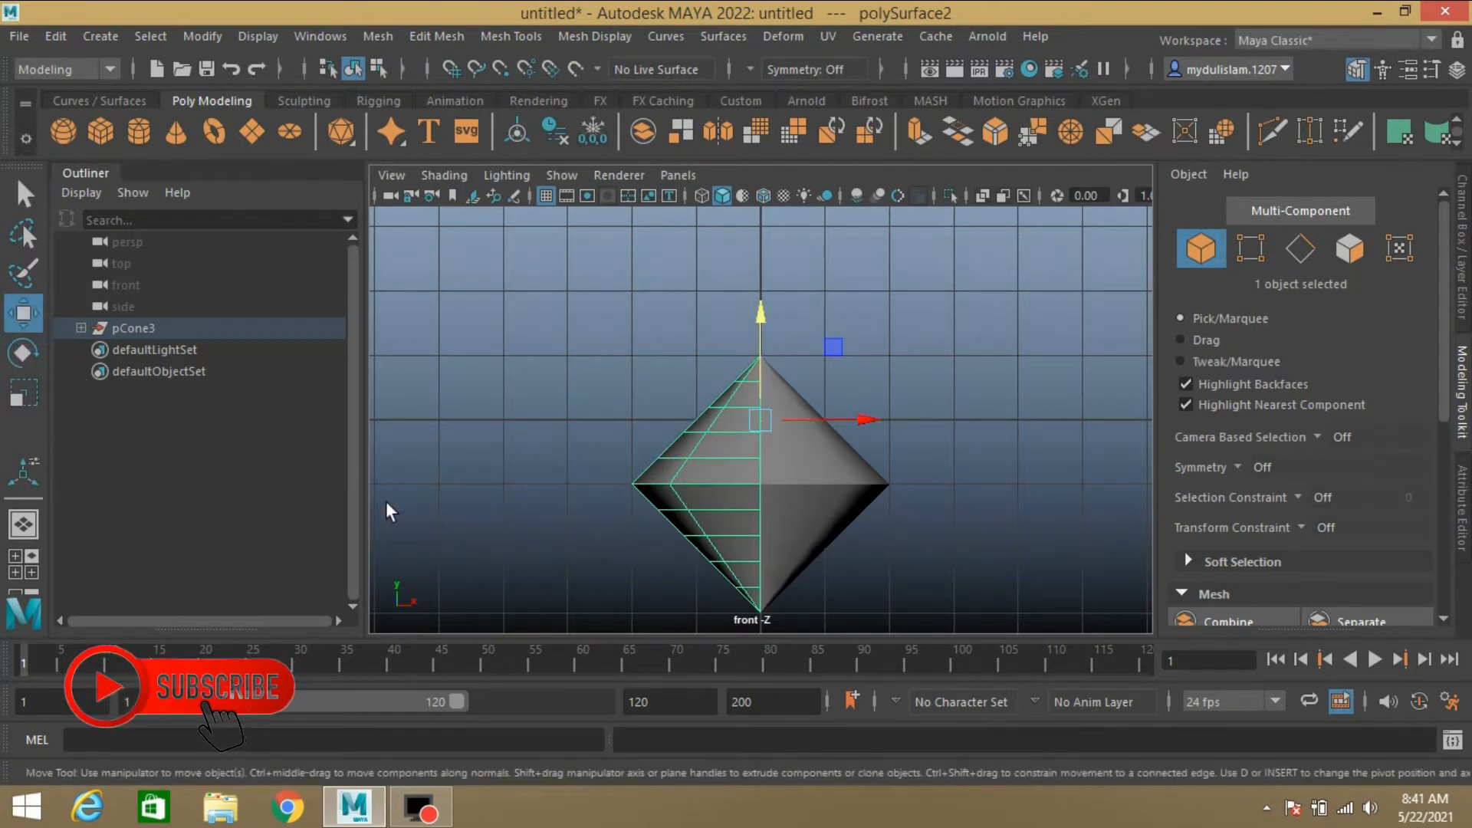
key(Insert)
key(v)
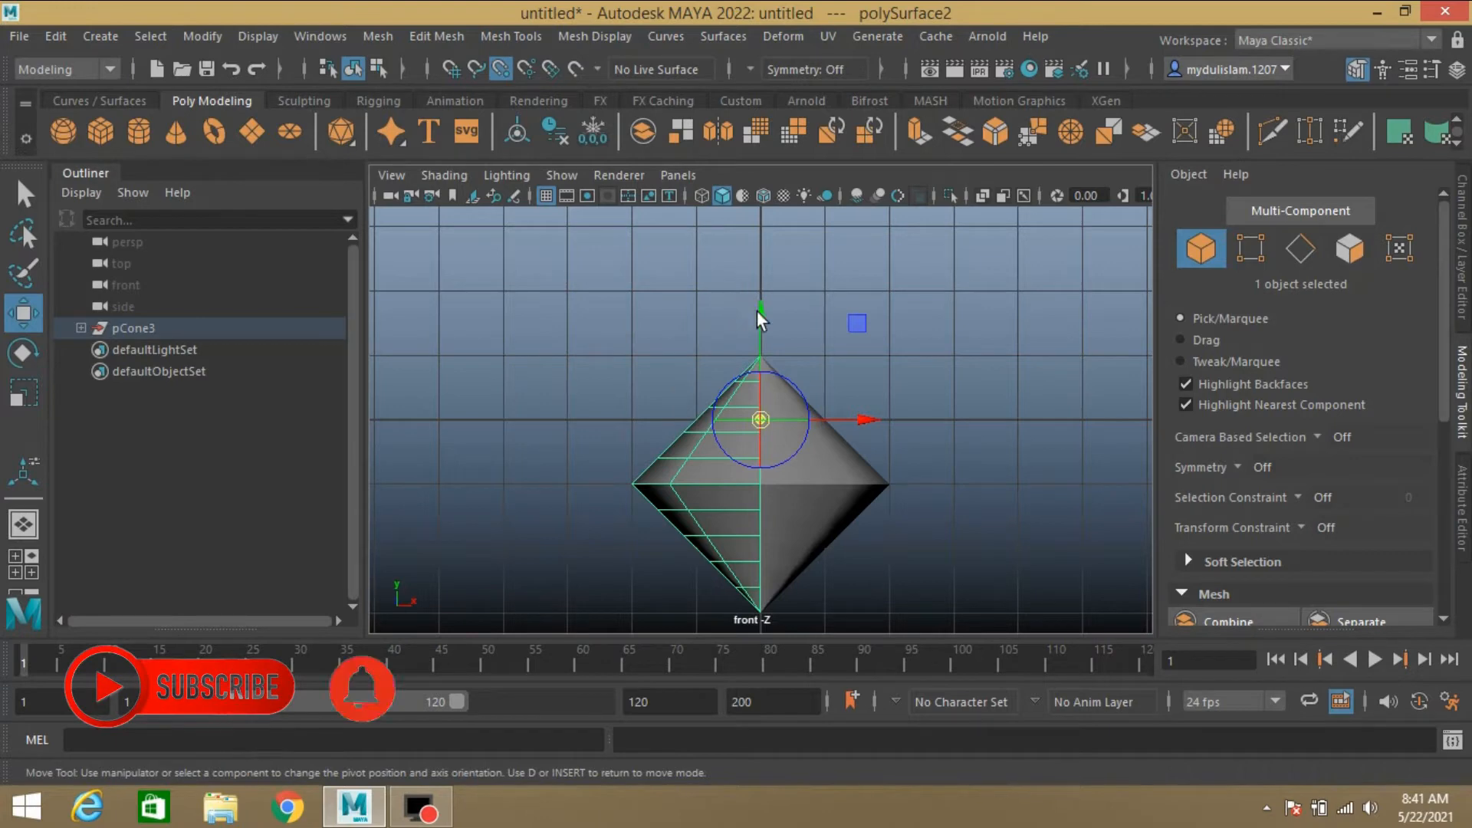
drag(759, 321, 792, 490)
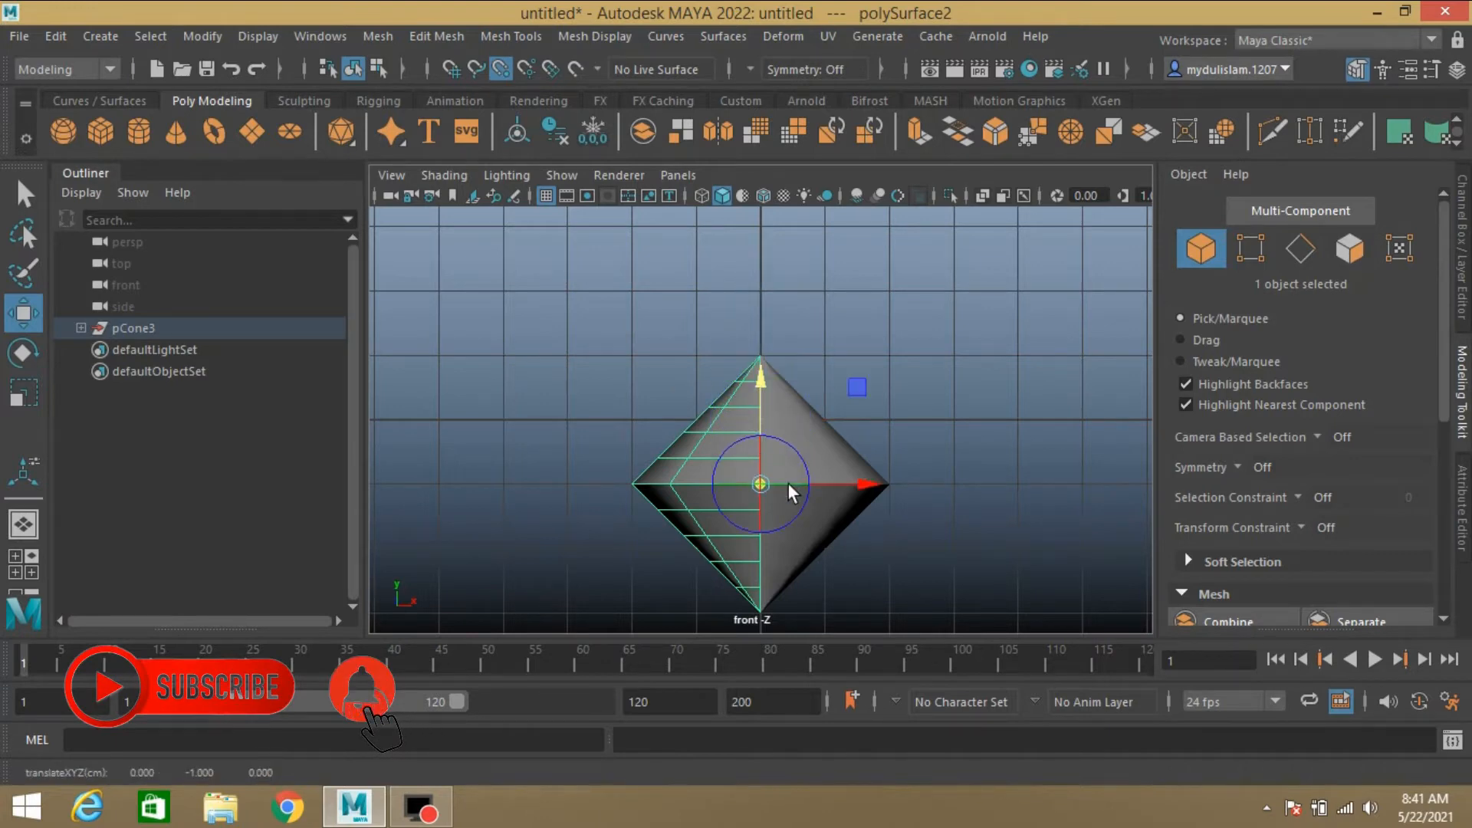
key(Insert)
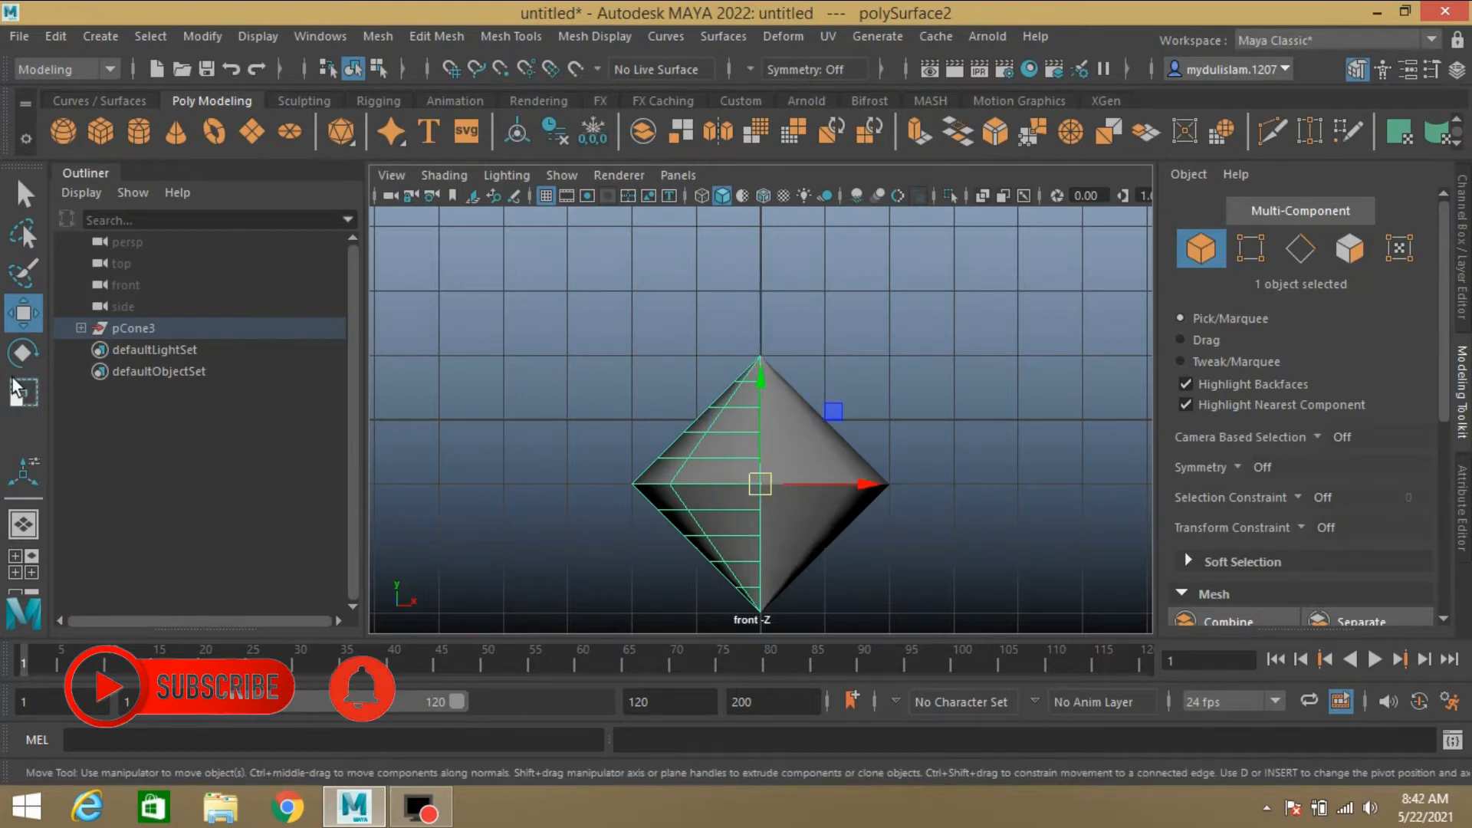
- Rotate the extracted left half about its pivot with Rotate X set to 90
click(23, 354)
drag(759, 439, 758, 529)
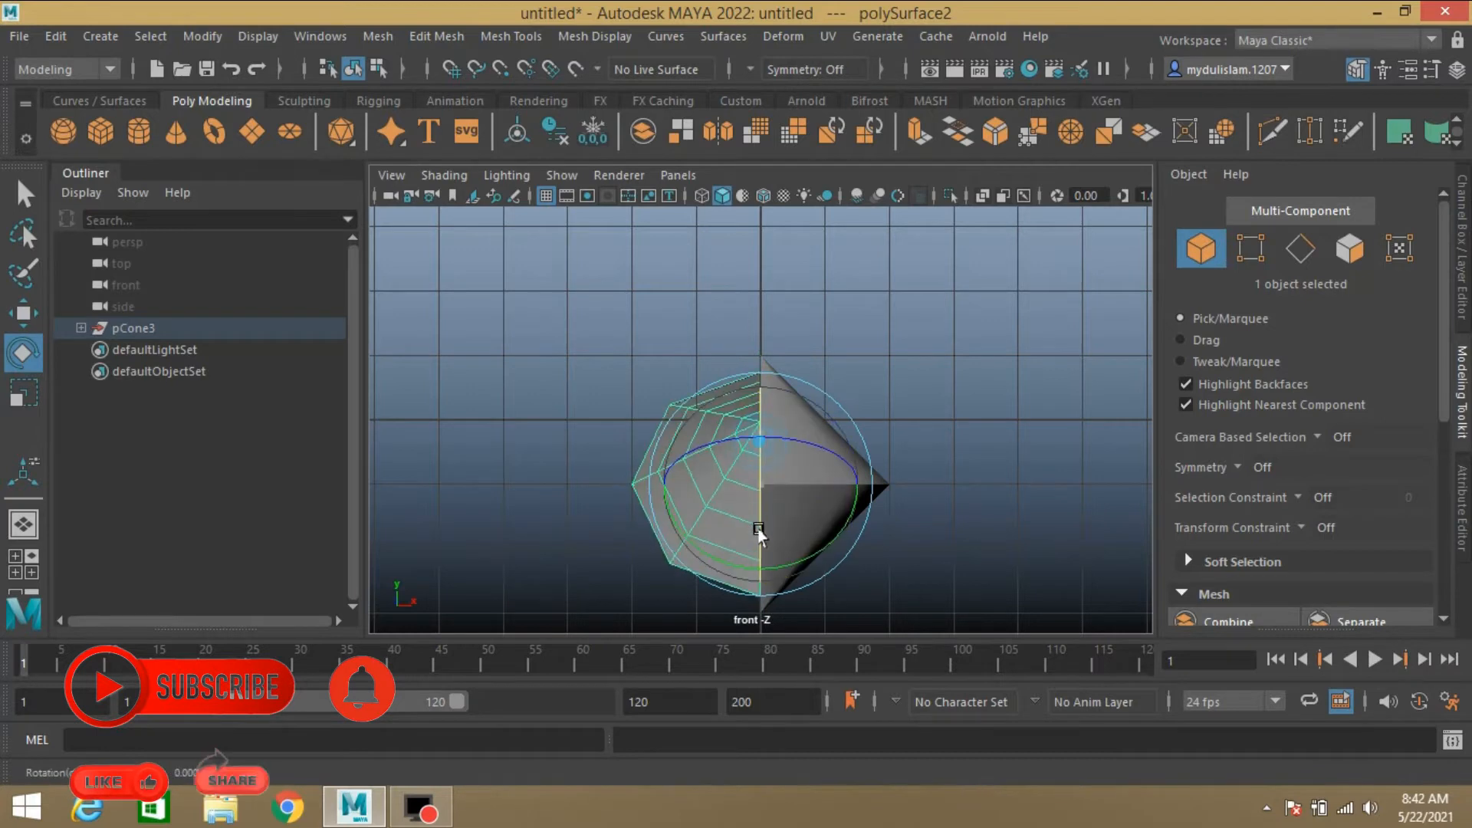
click(1460, 253)
click(1394, 287)
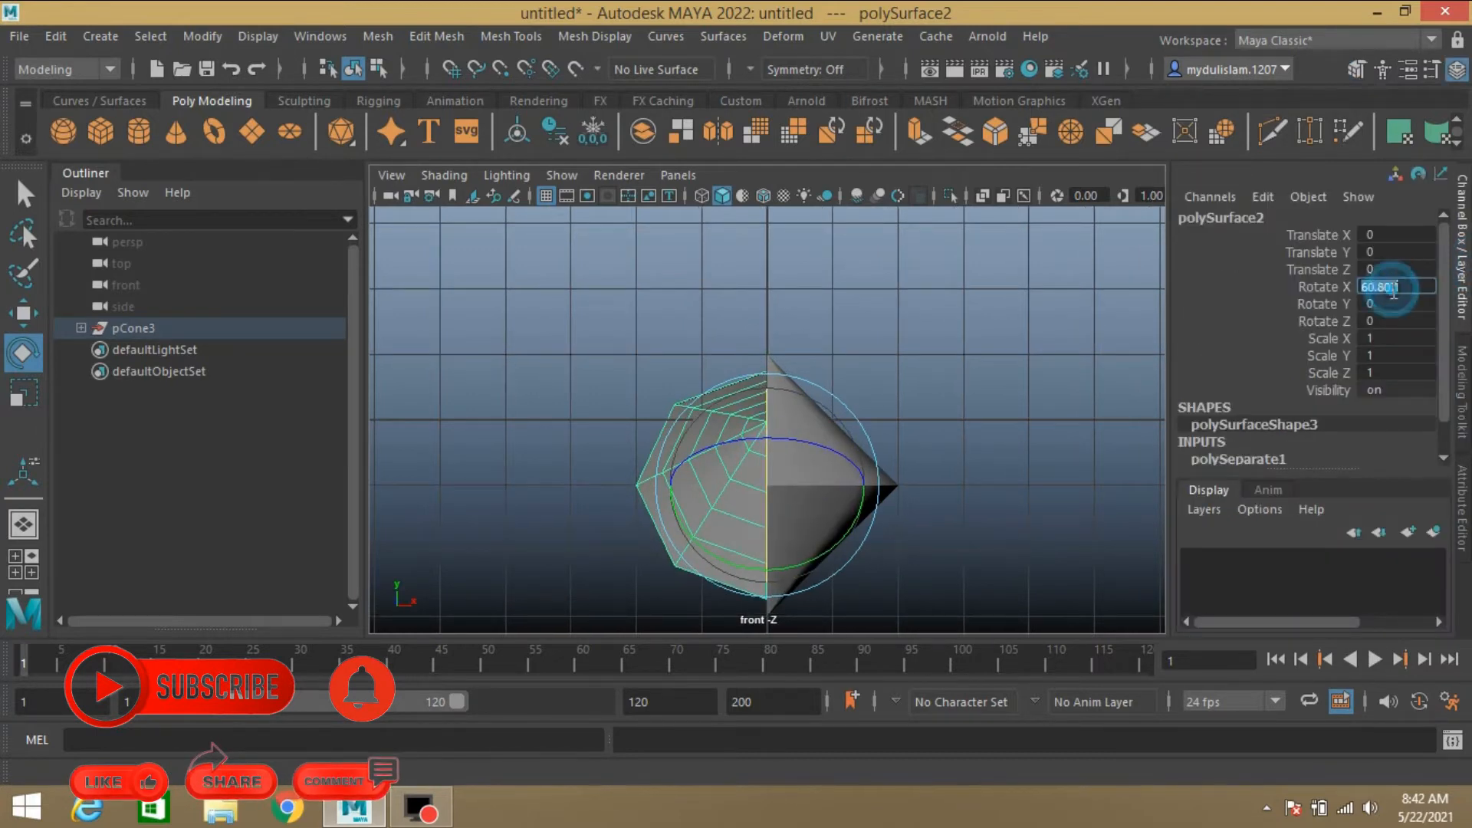
text(90)
key(Return)
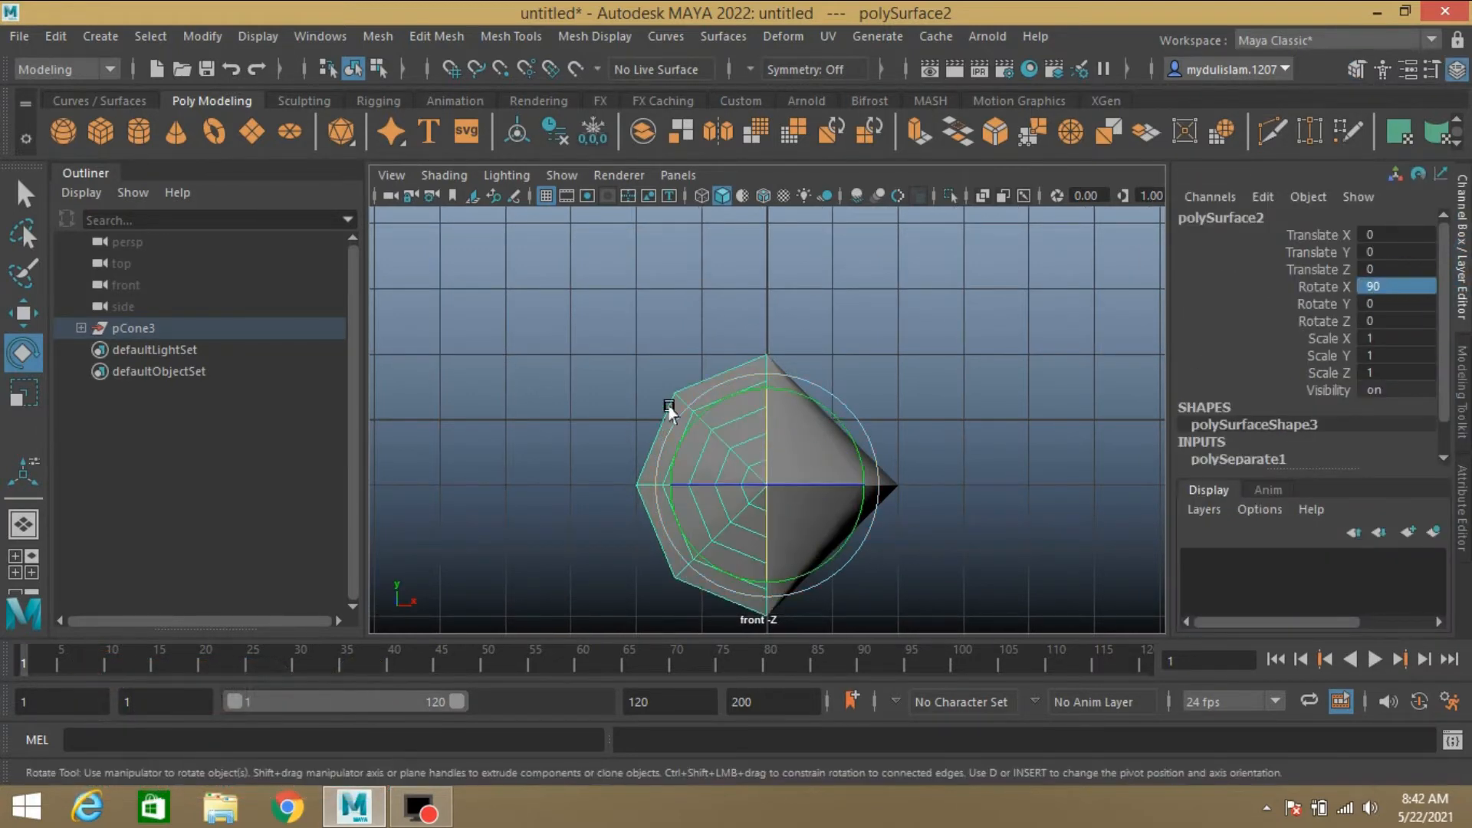
- Combine the rotated half and the untouched half into one mesh and delete its construction history
drag(551, 322, 936, 670)
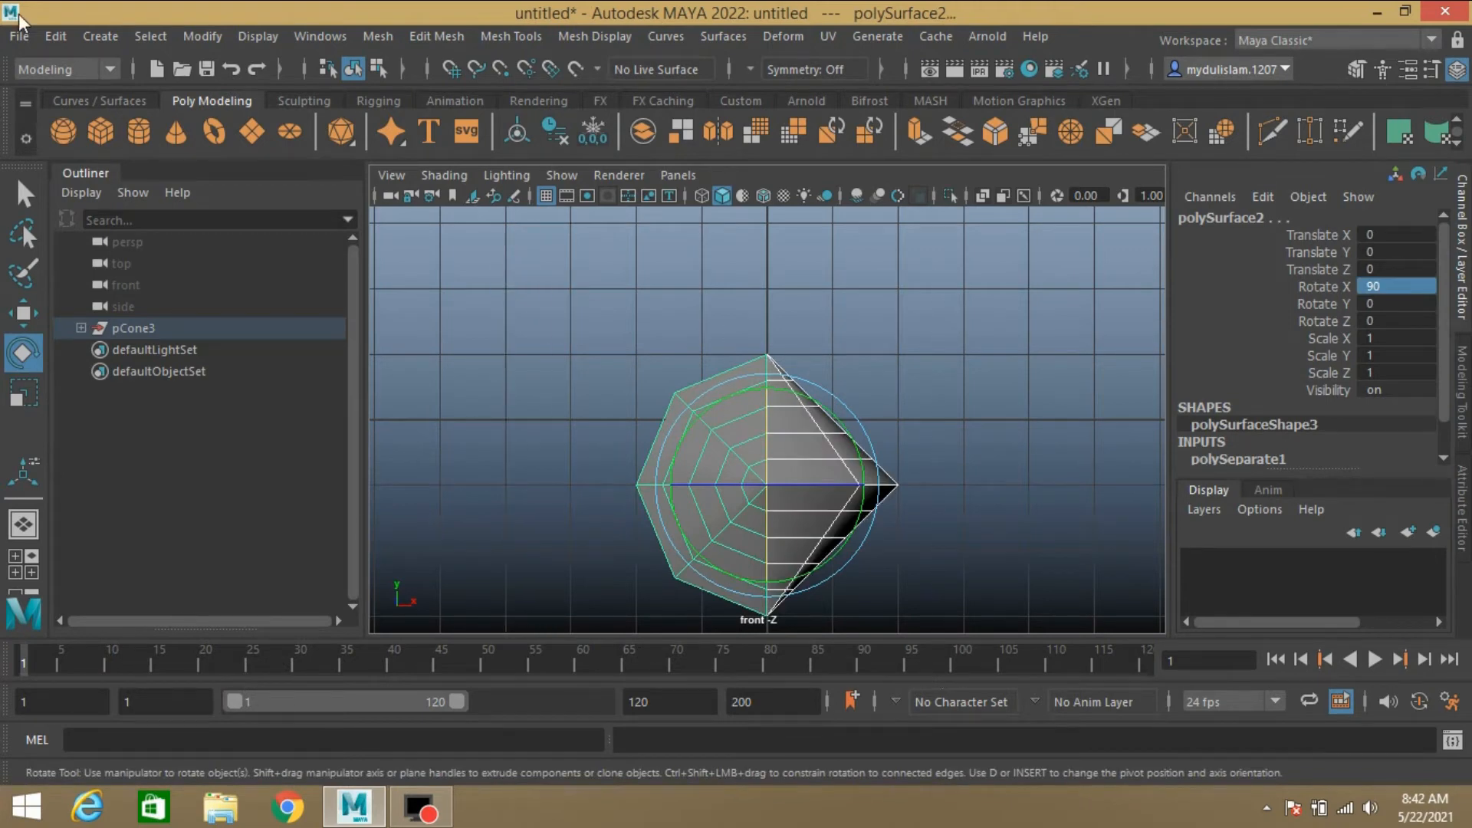
click(389, 32)
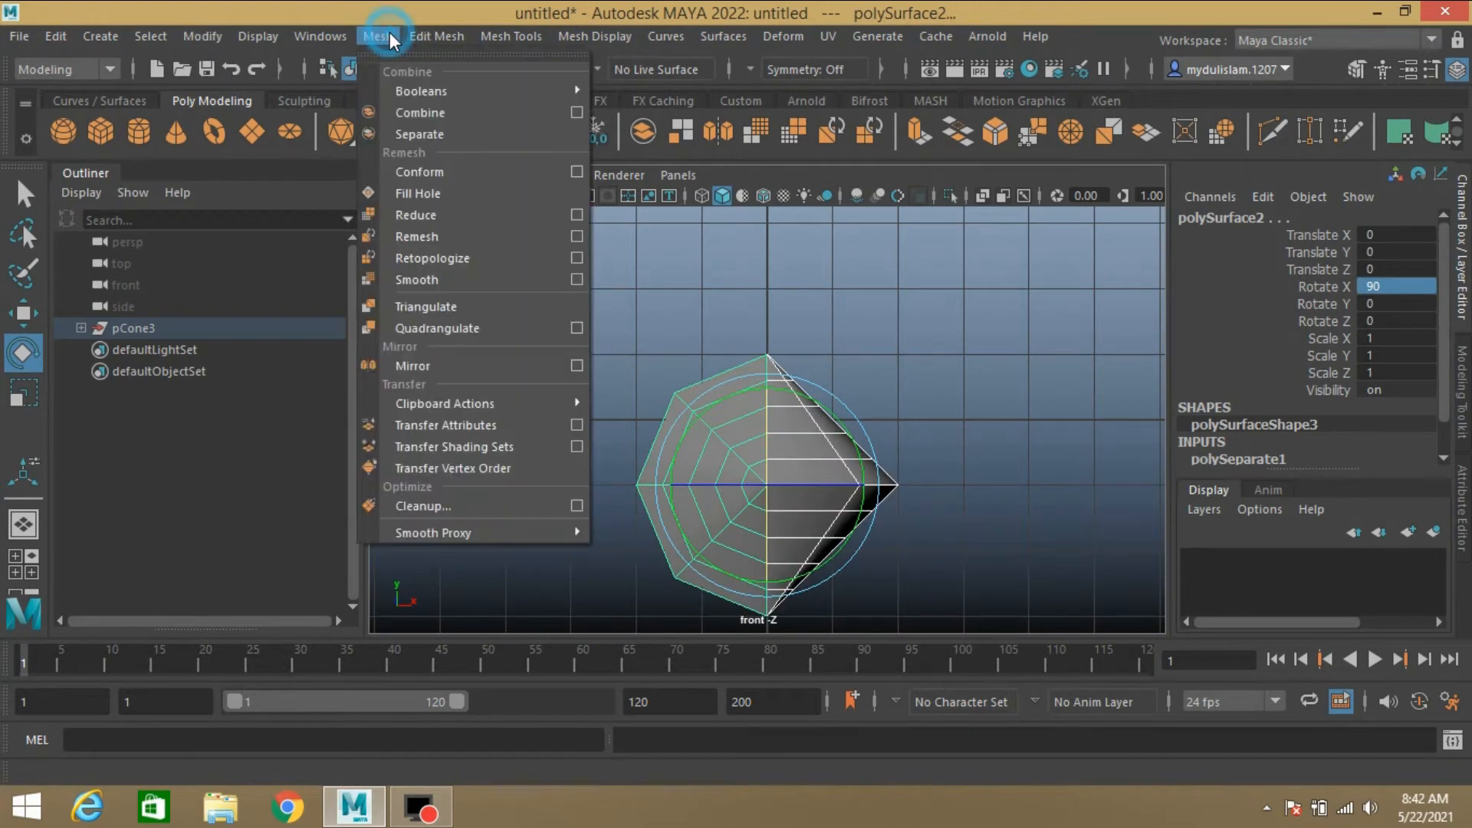
click(419, 105)
click(53, 37)
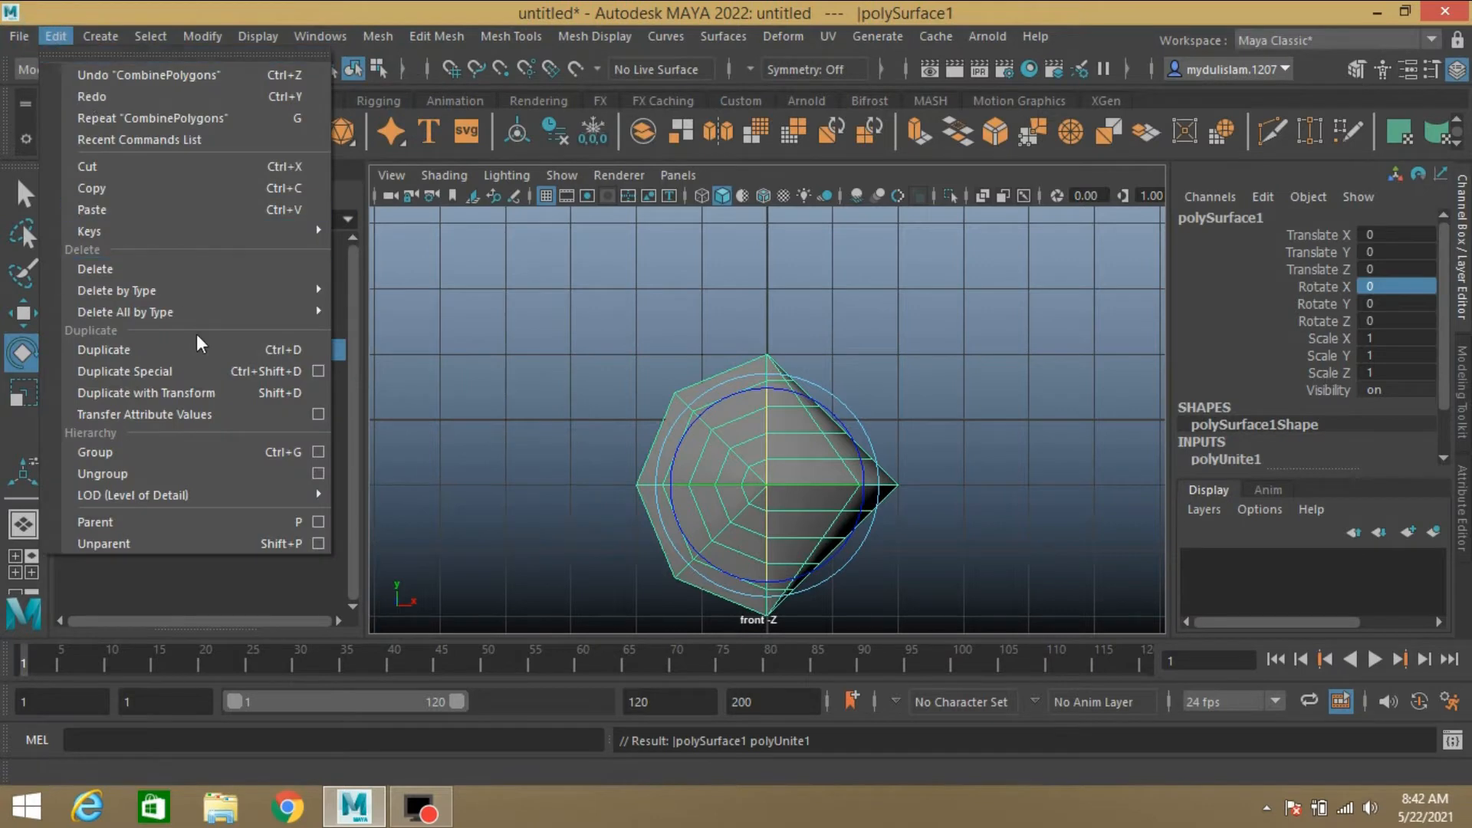
mouse_move(270, 291)
click(357, 283)
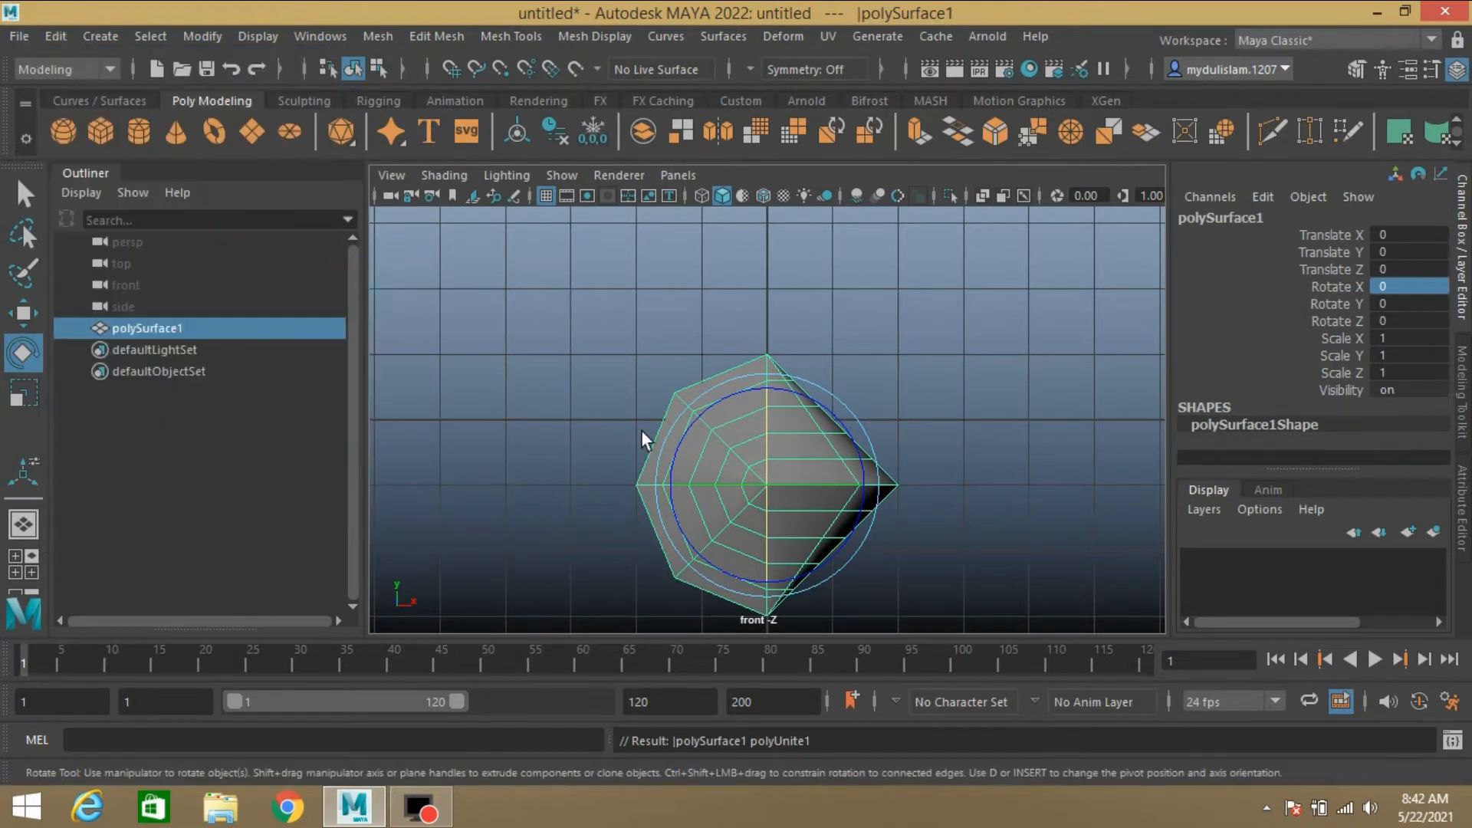
click(27, 203)
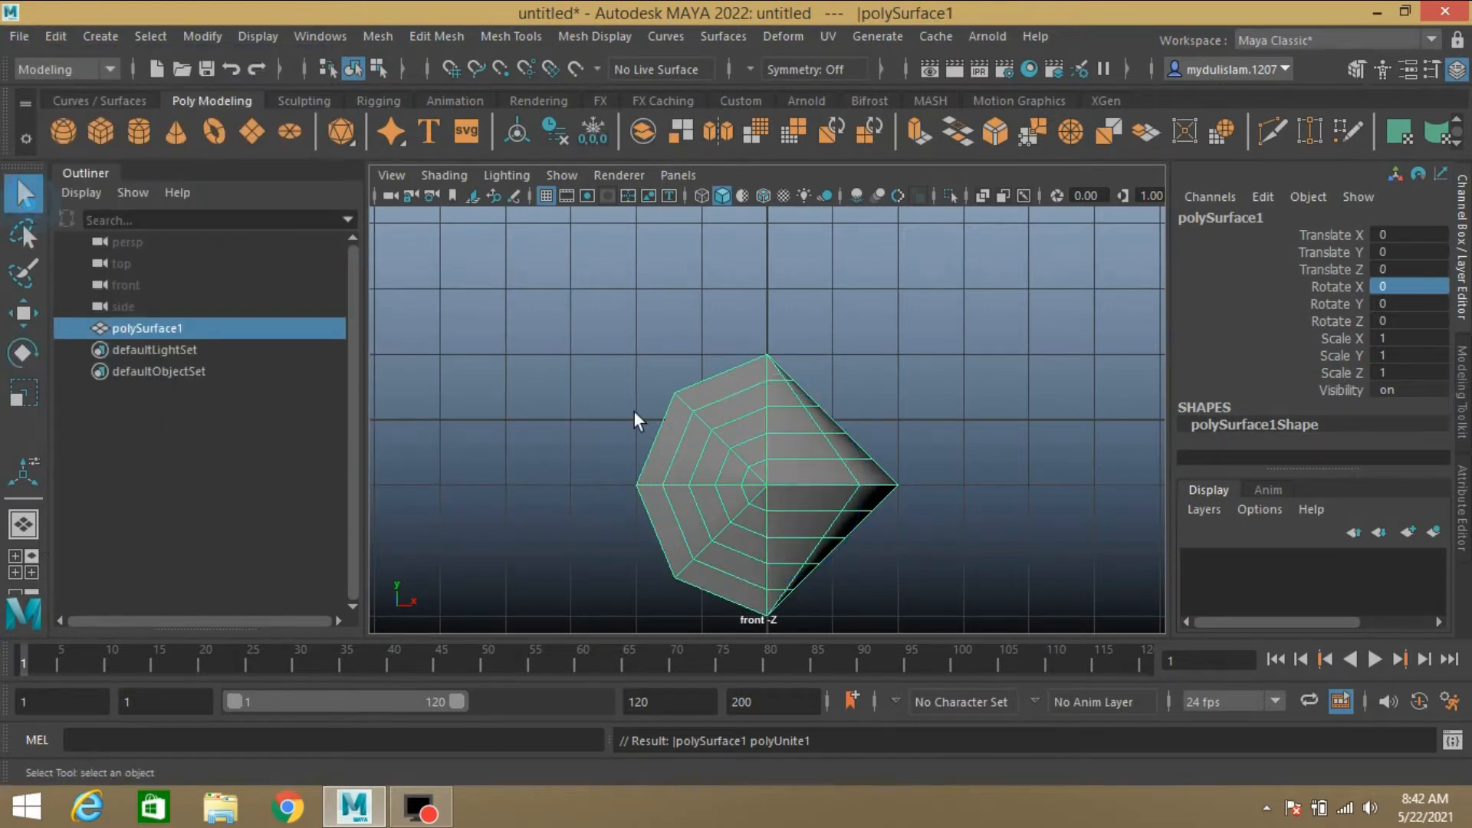
- Merge all vertices of the recombined mesh with a 0.01 distance threshold and delete its history
scroll(752, 441, down, 3)
click(1358, 69)
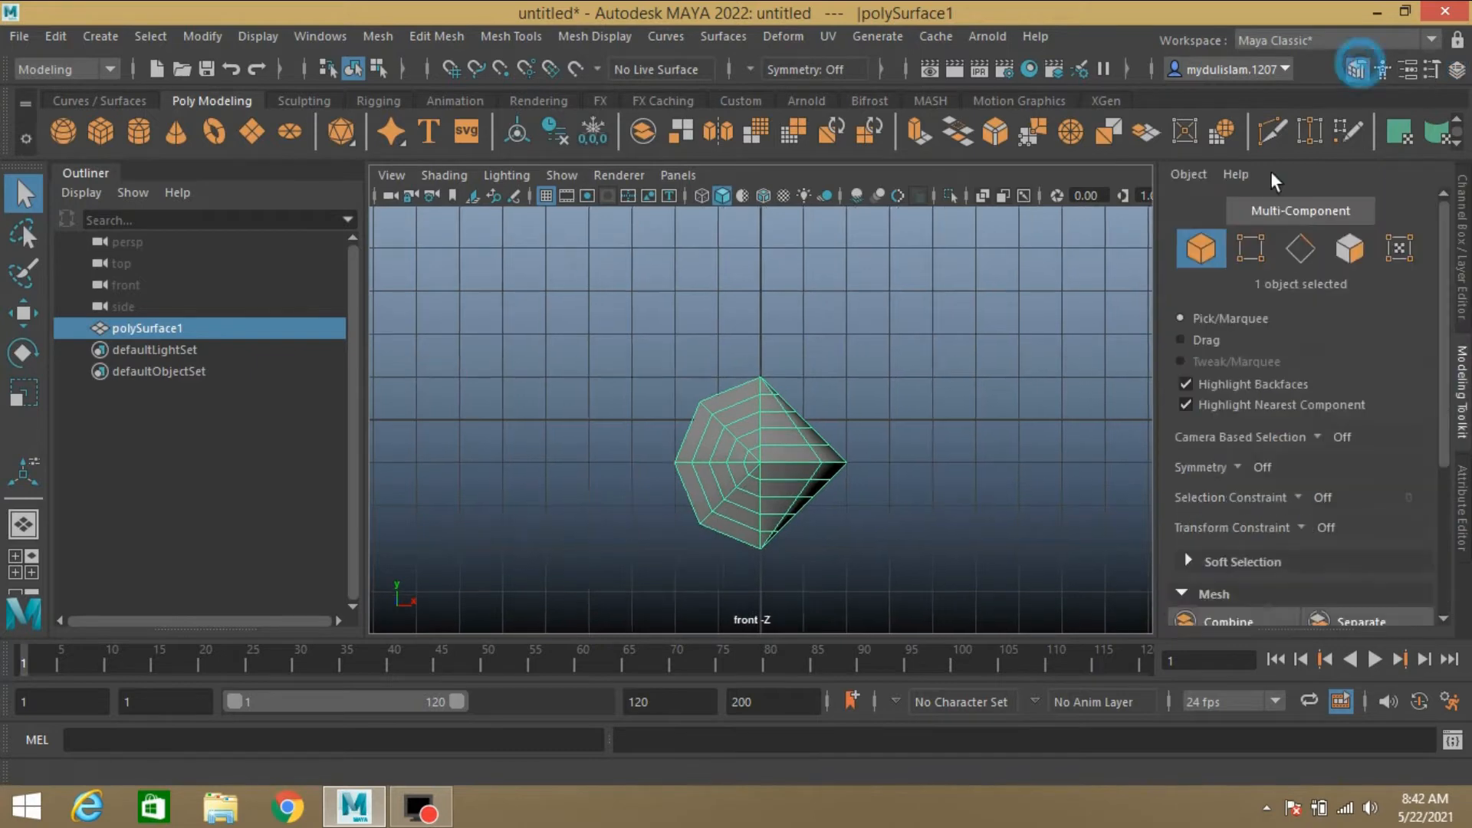
click(1250, 247)
drag(411, 308, 944, 610)
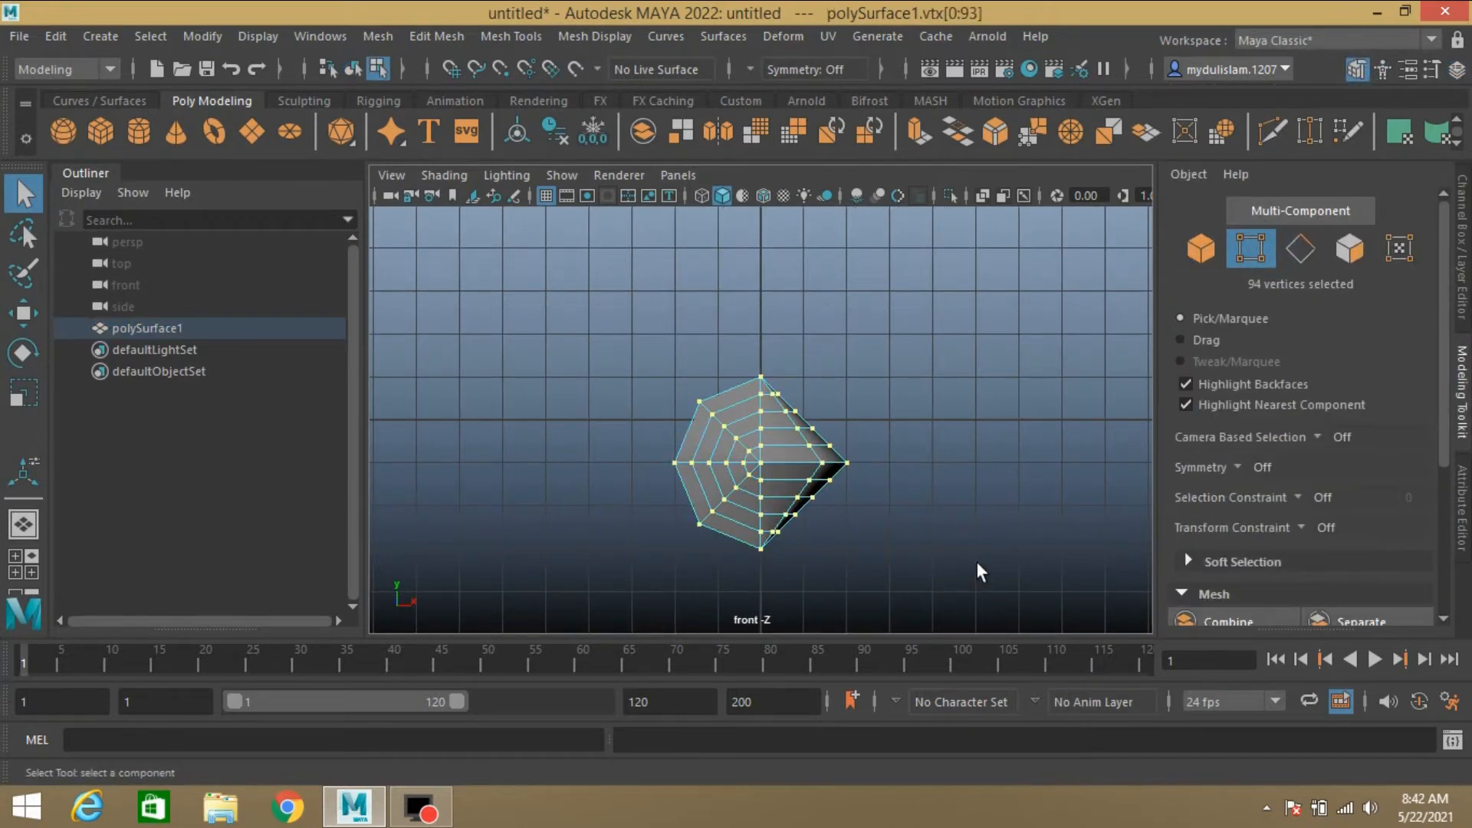
click(1033, 132)
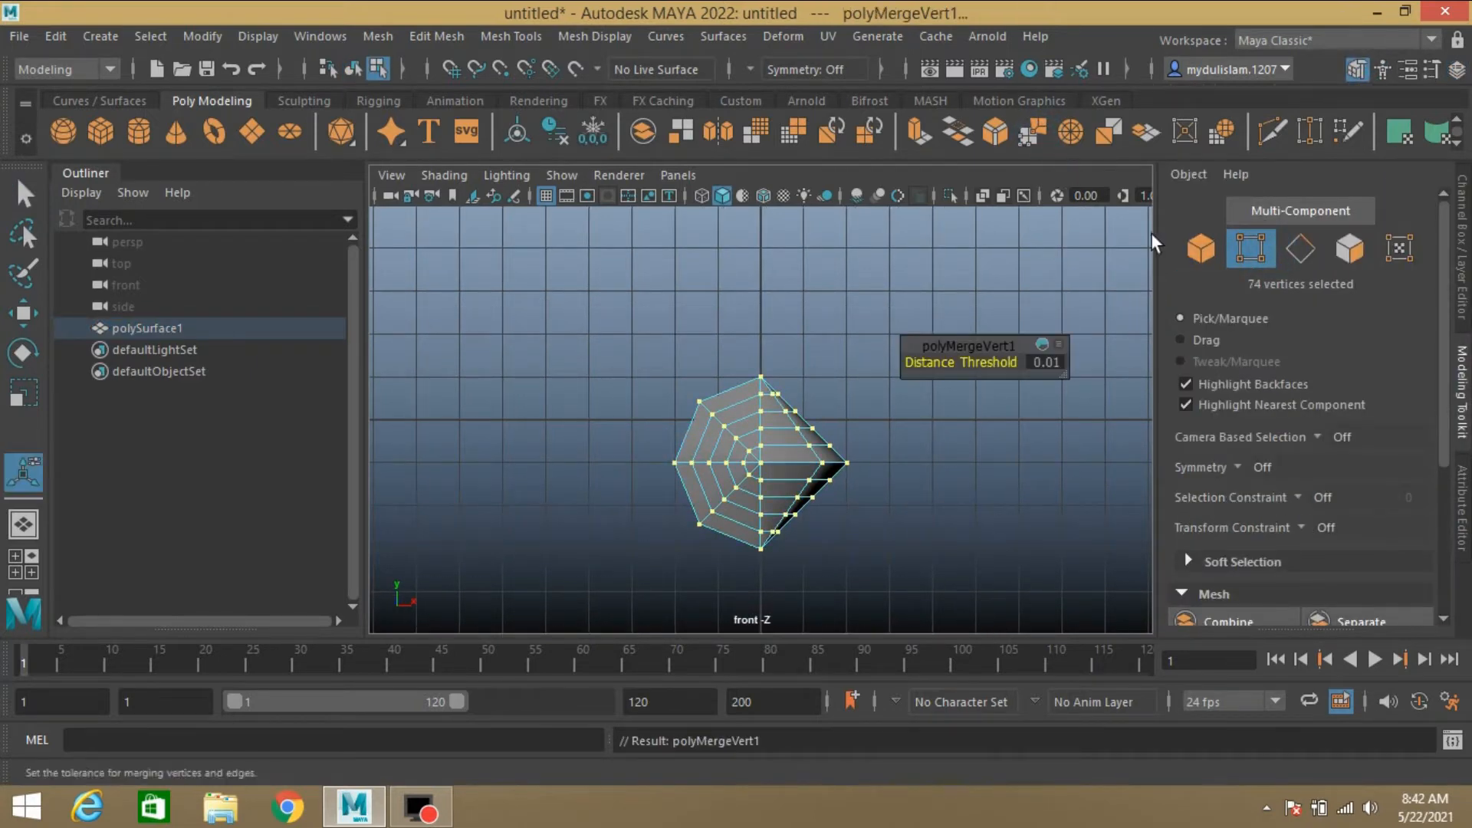
click(1201, 247)
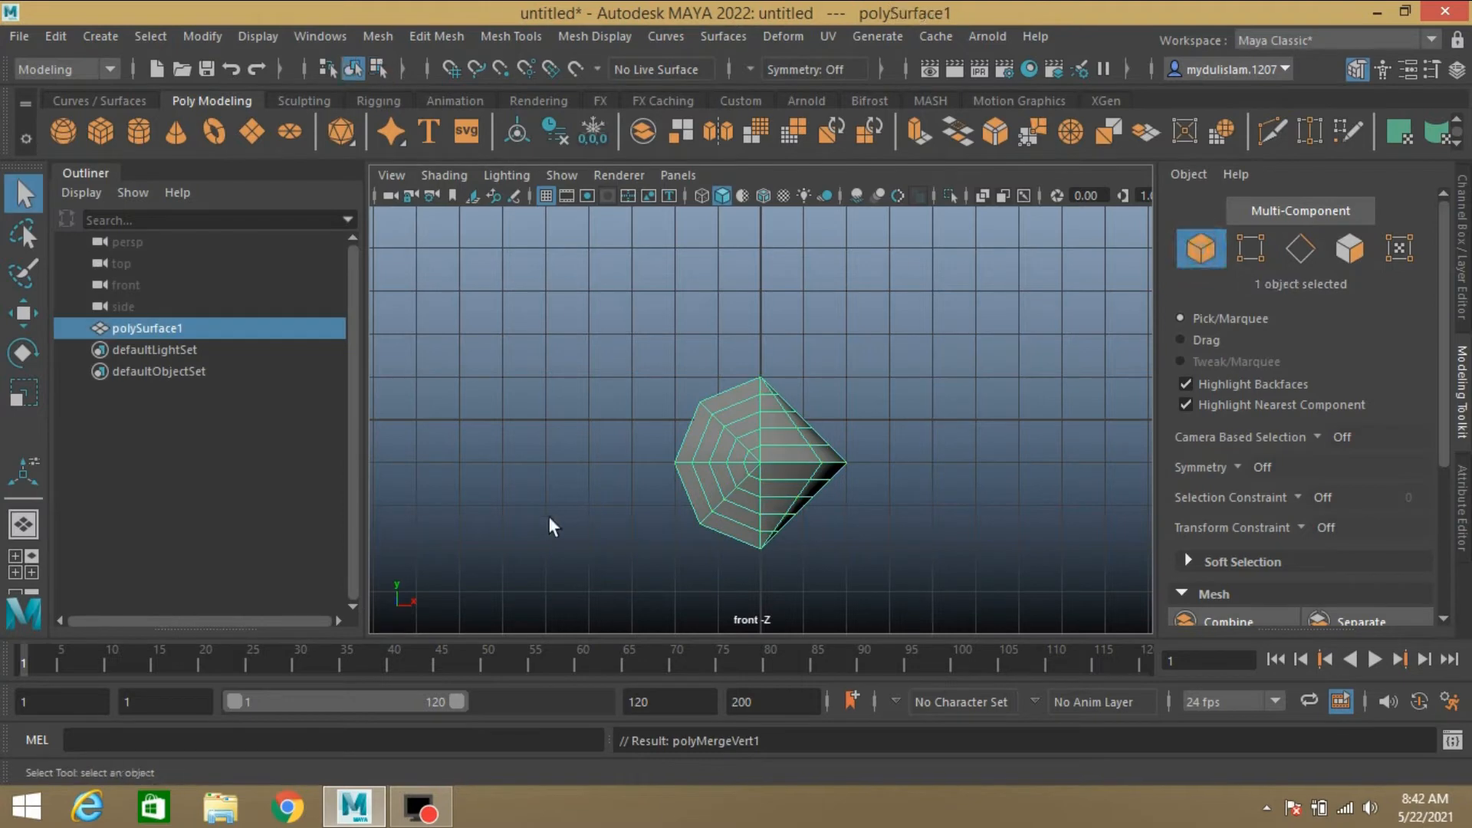
click(54, 40)
mouse_move(115, 289)
click(387, 291)
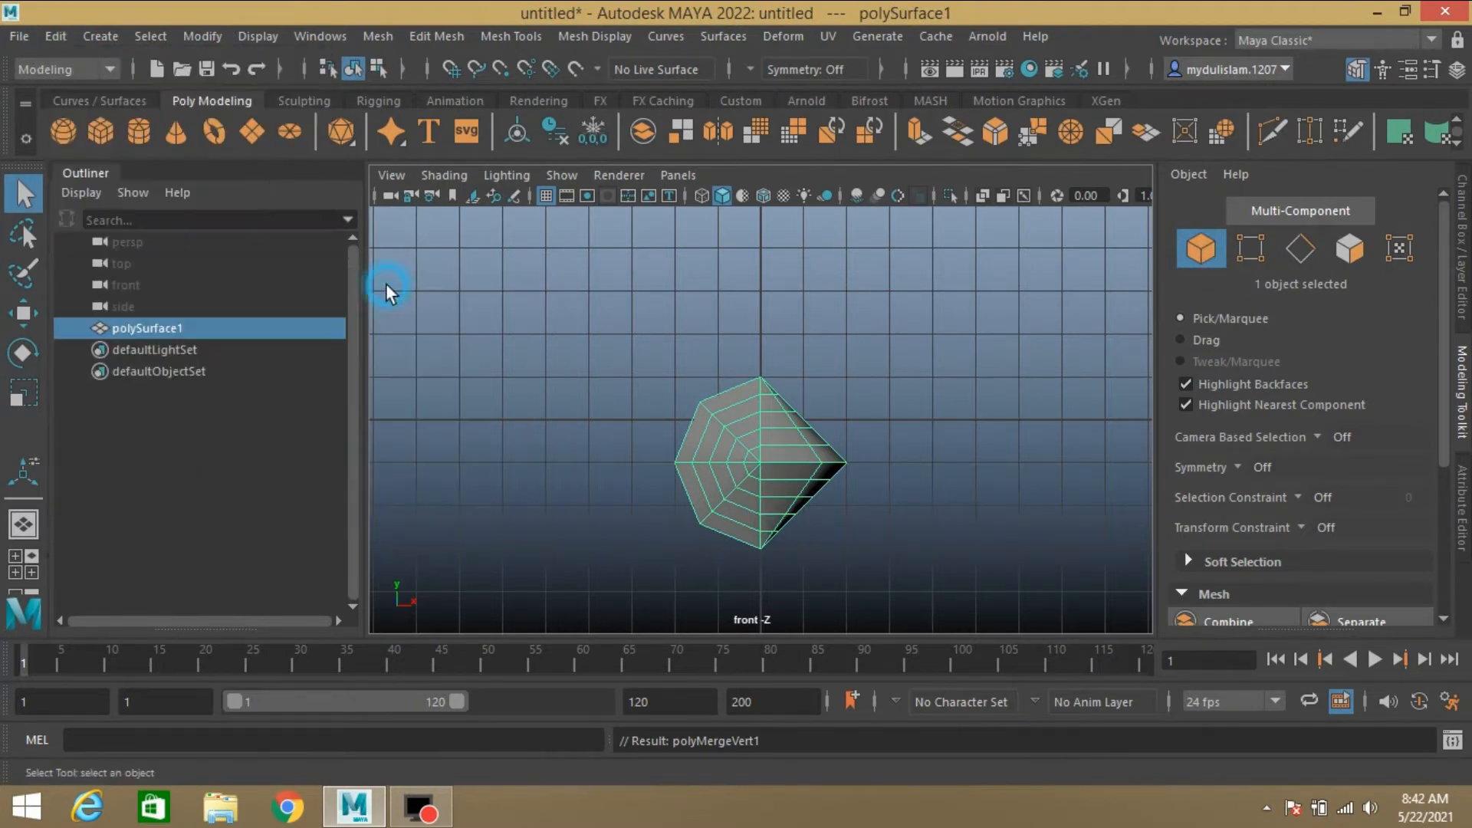
- Select the three middle face loops of the twisted mesh, leaving out the innermost and outermost bands
click(1350, 248)
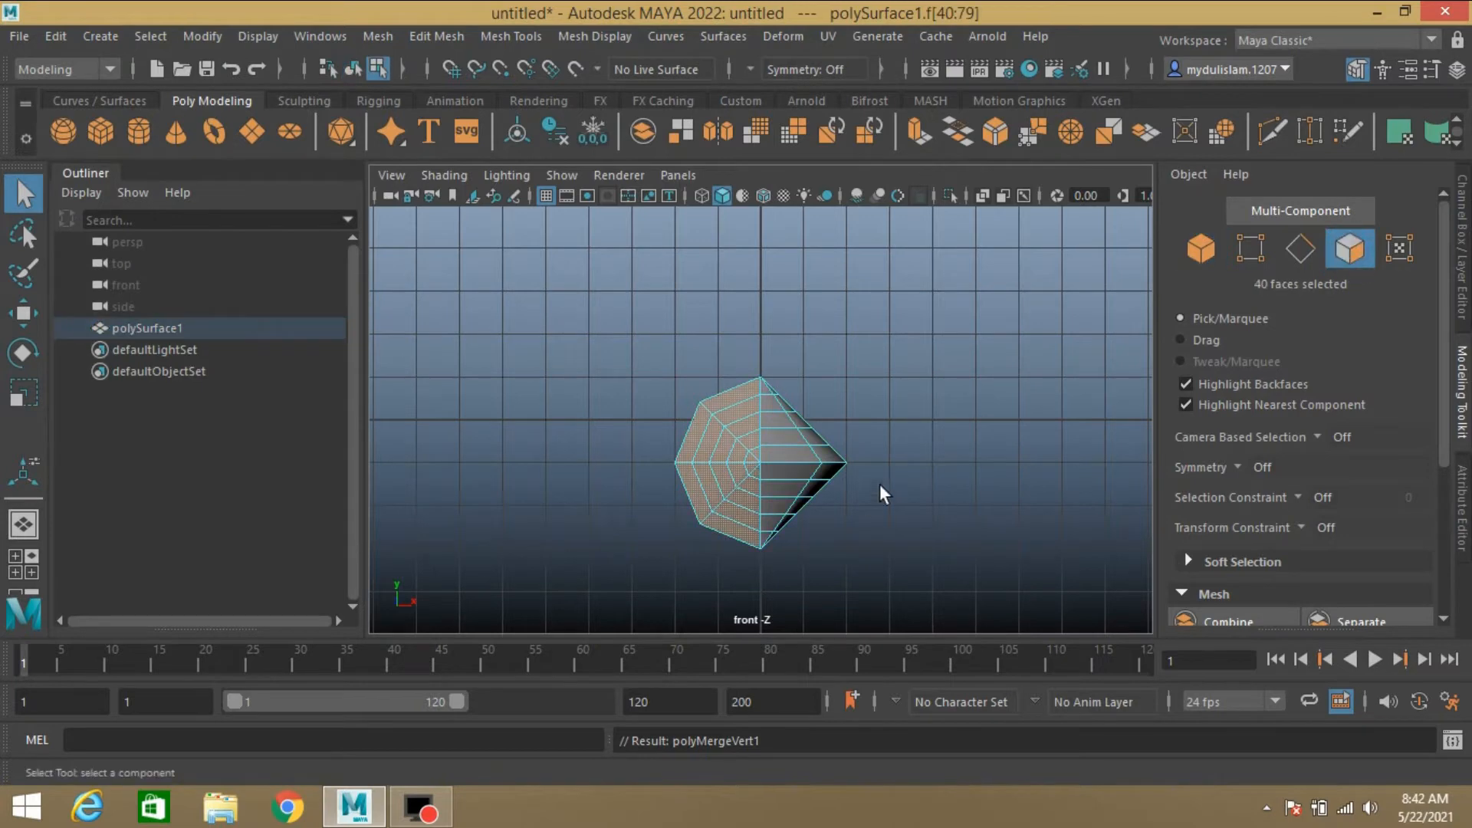
scroll(866, 482, up, 4)
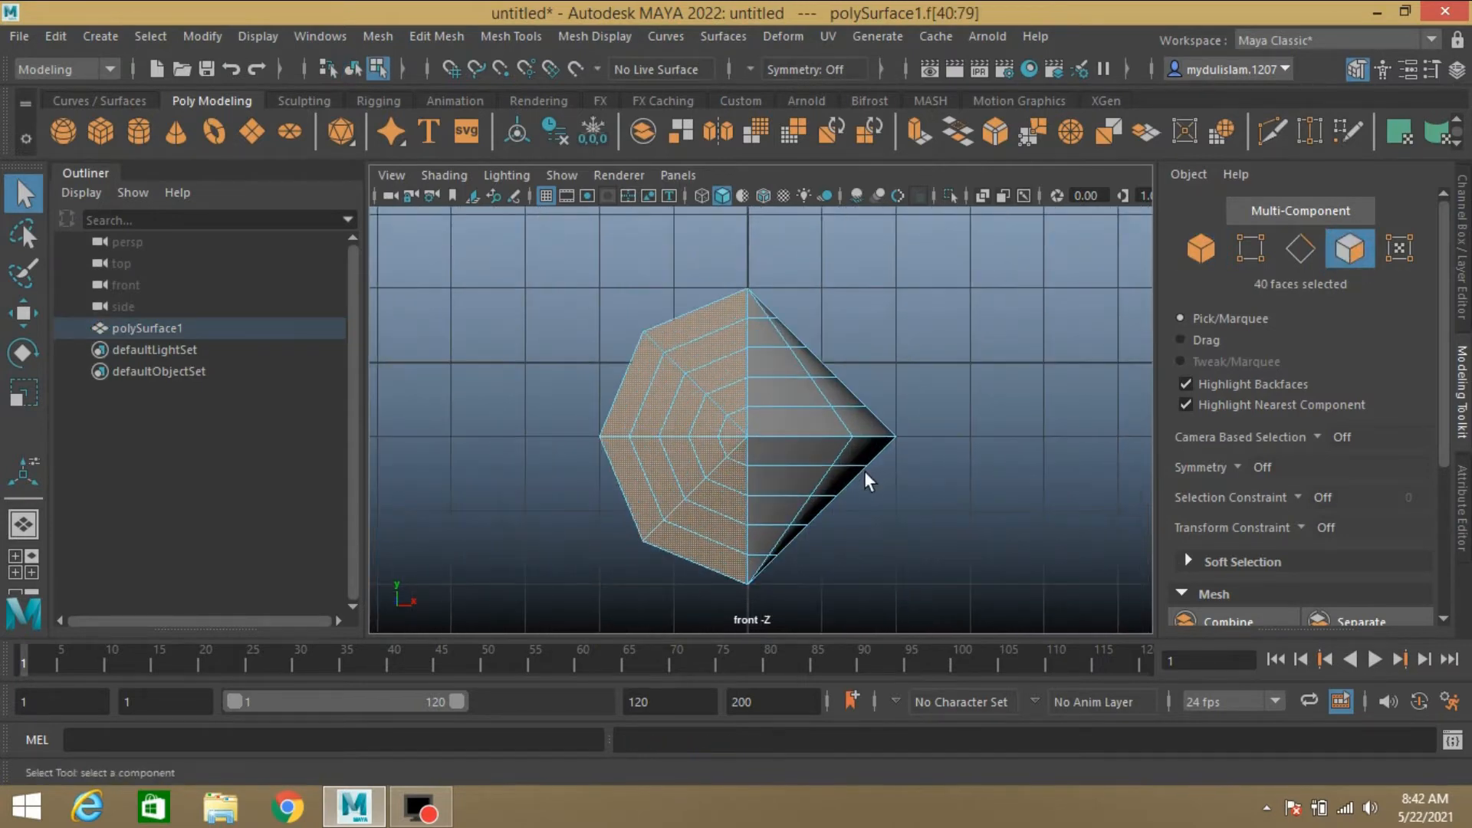
click(867, 520)
click(784, 481)
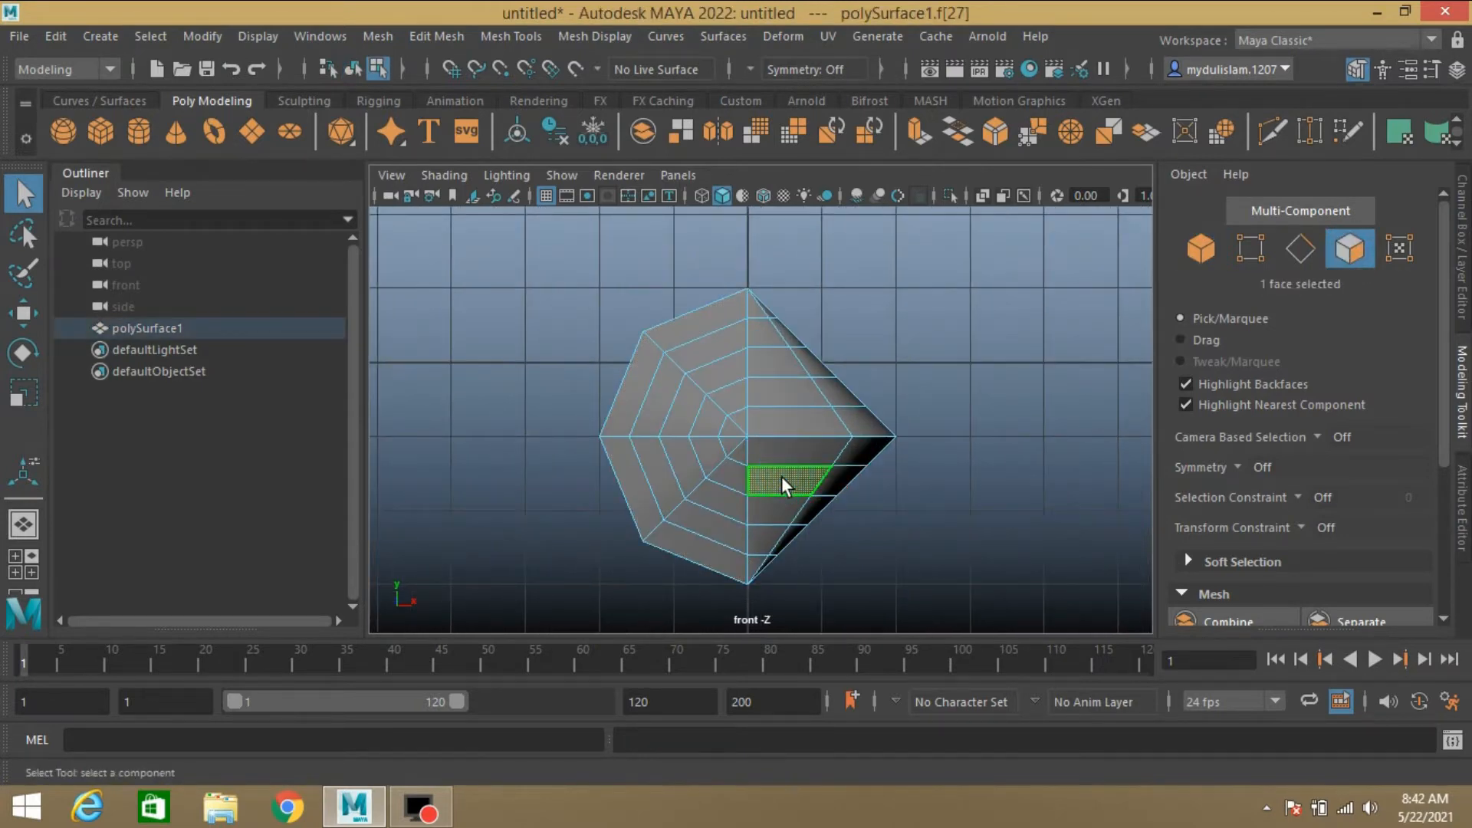
double_click(753, 489)
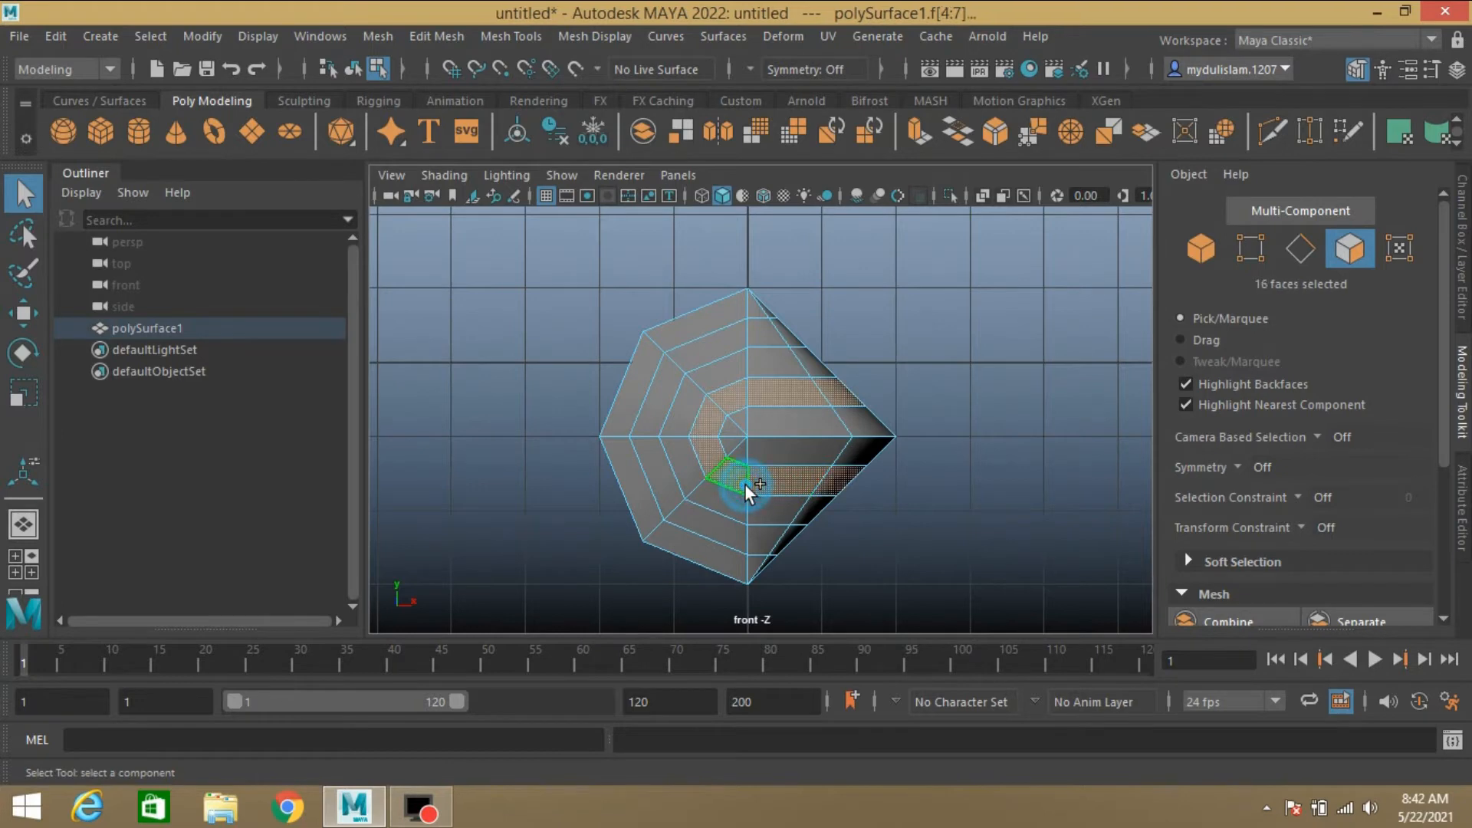
shift+click(776, 522)
shift+double_click(716, 499)
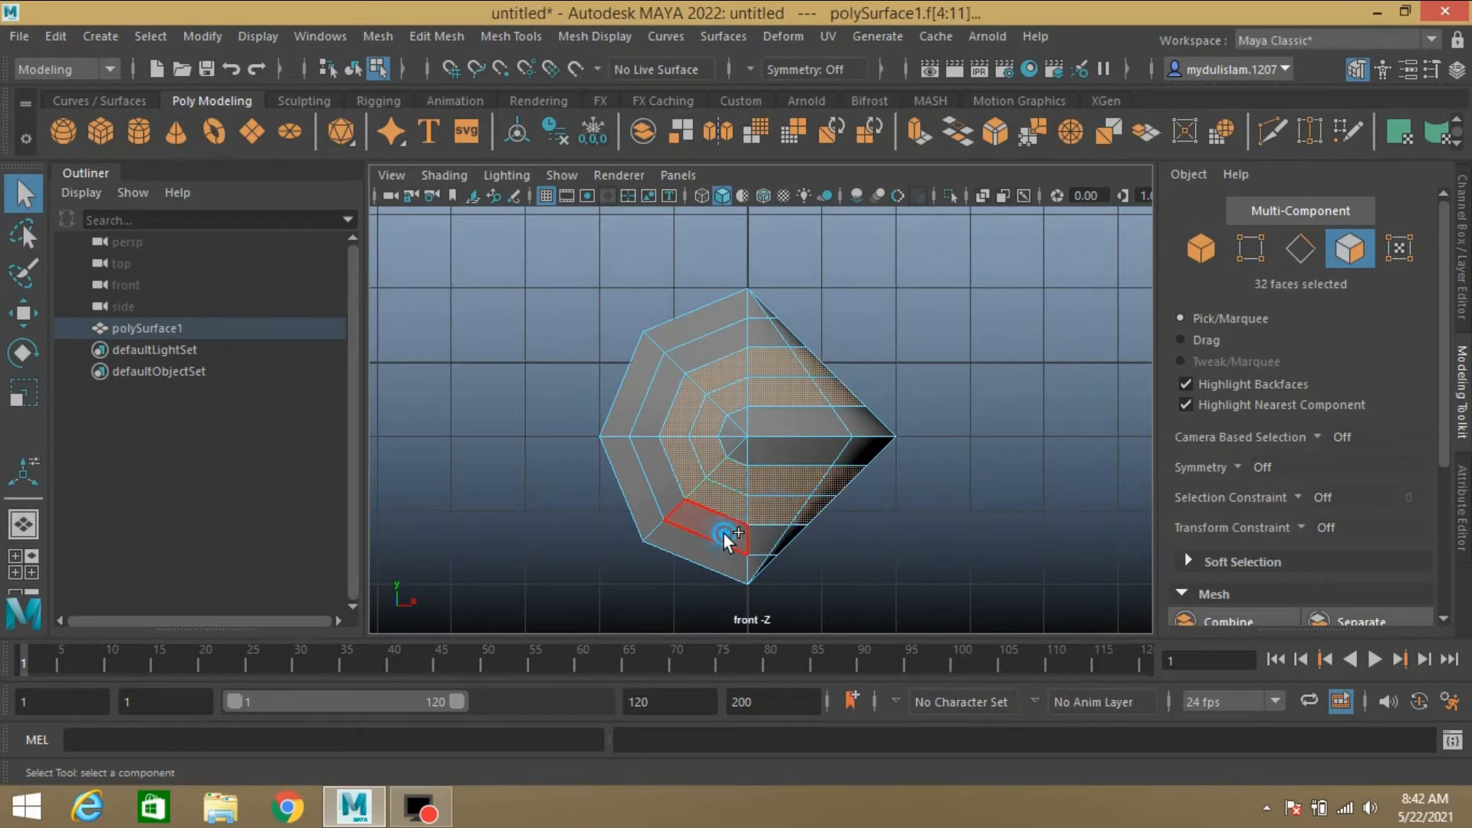
shift+double_click(660, 497)
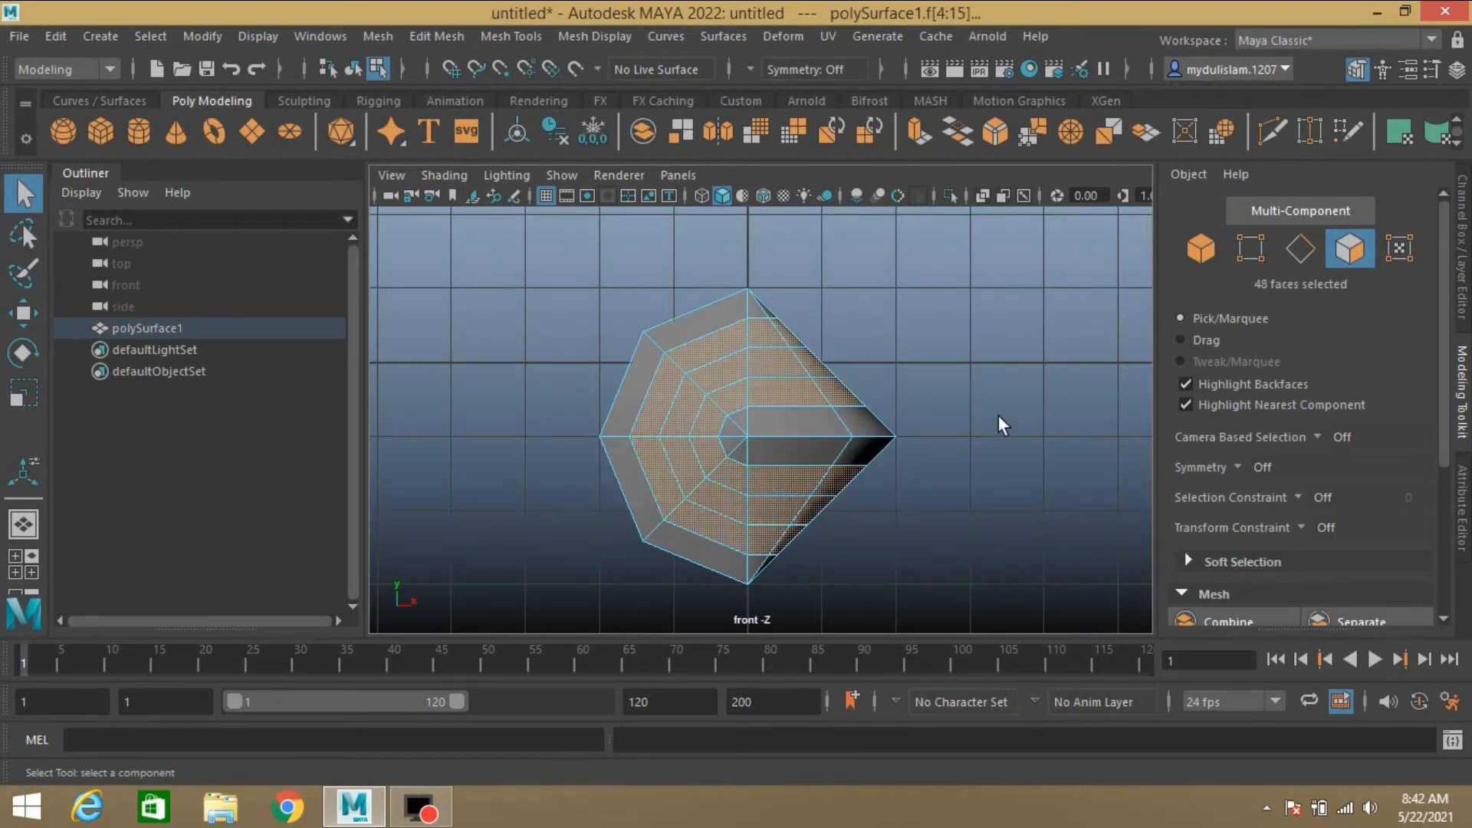
- Apply Average Vertices to the selected middle face loops of the twisted mesh in the perspective view
key(space)
key(space)
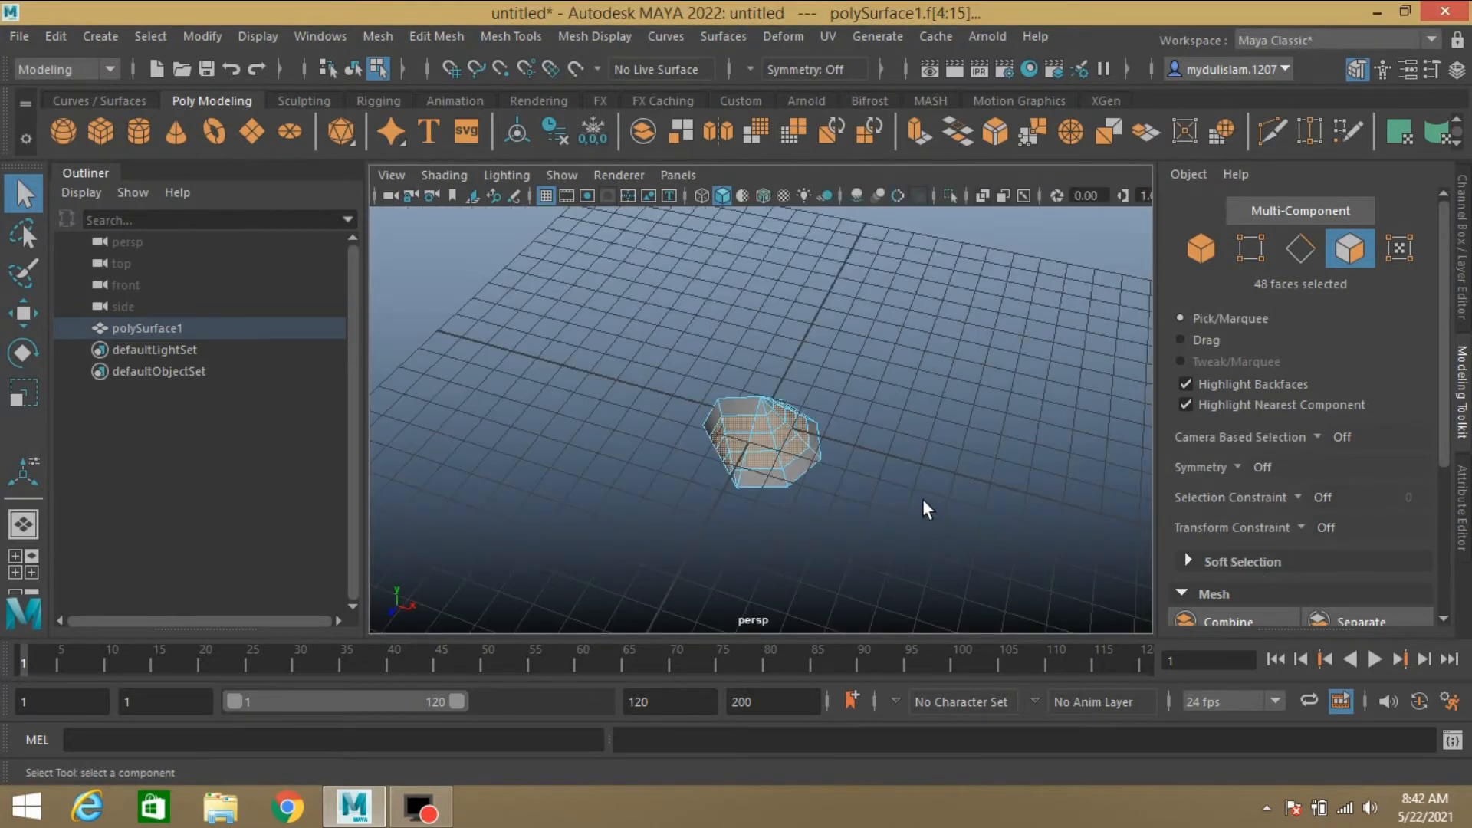
alt+drag(906, 500, 937, 449)
scroll(914, 473, up, 5)
alt+middle_drag(910, 460, 909, 396)
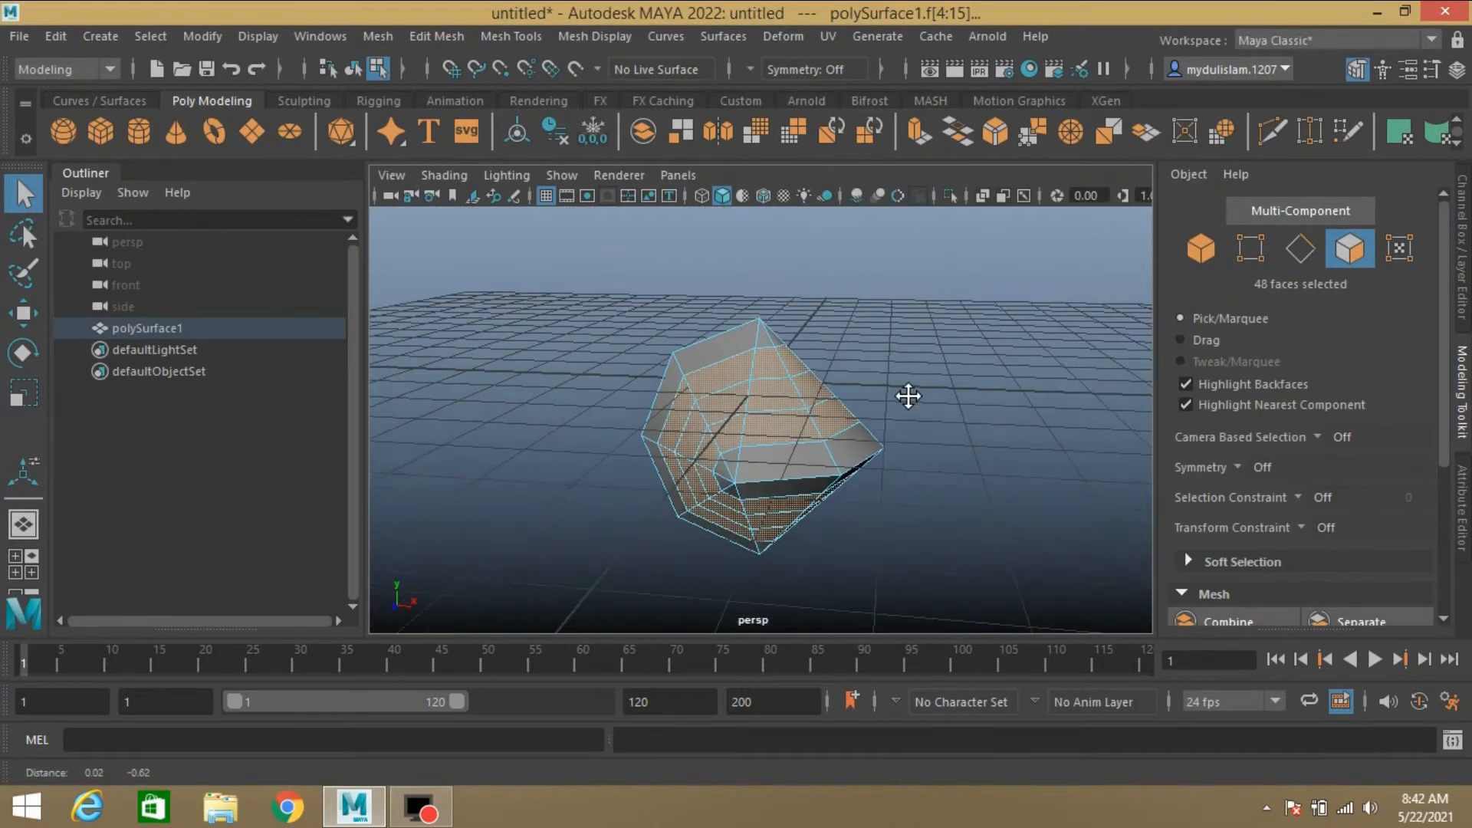
alt+drag(908, 396, 911, 459)
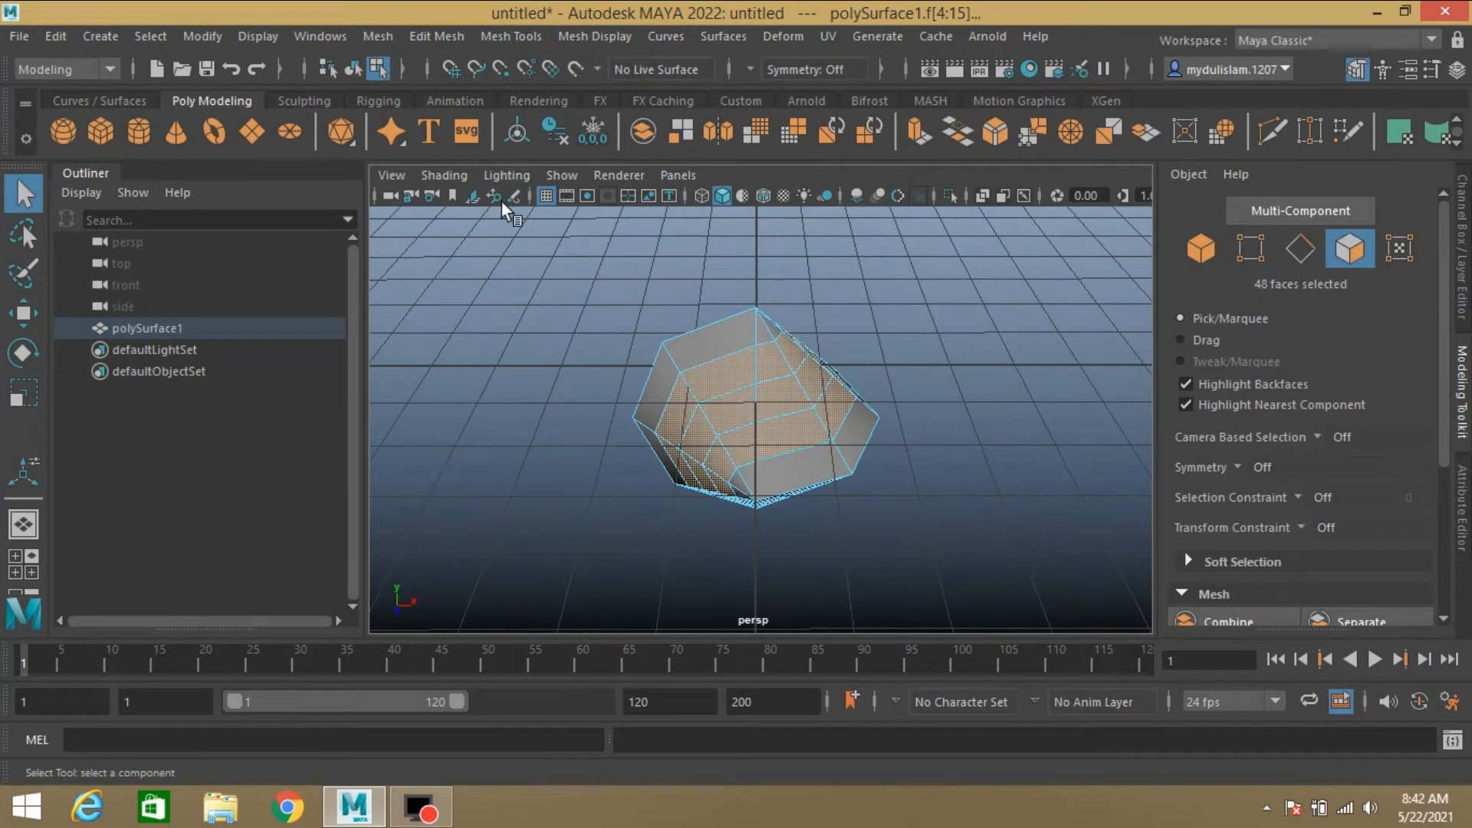
click(437, 36)
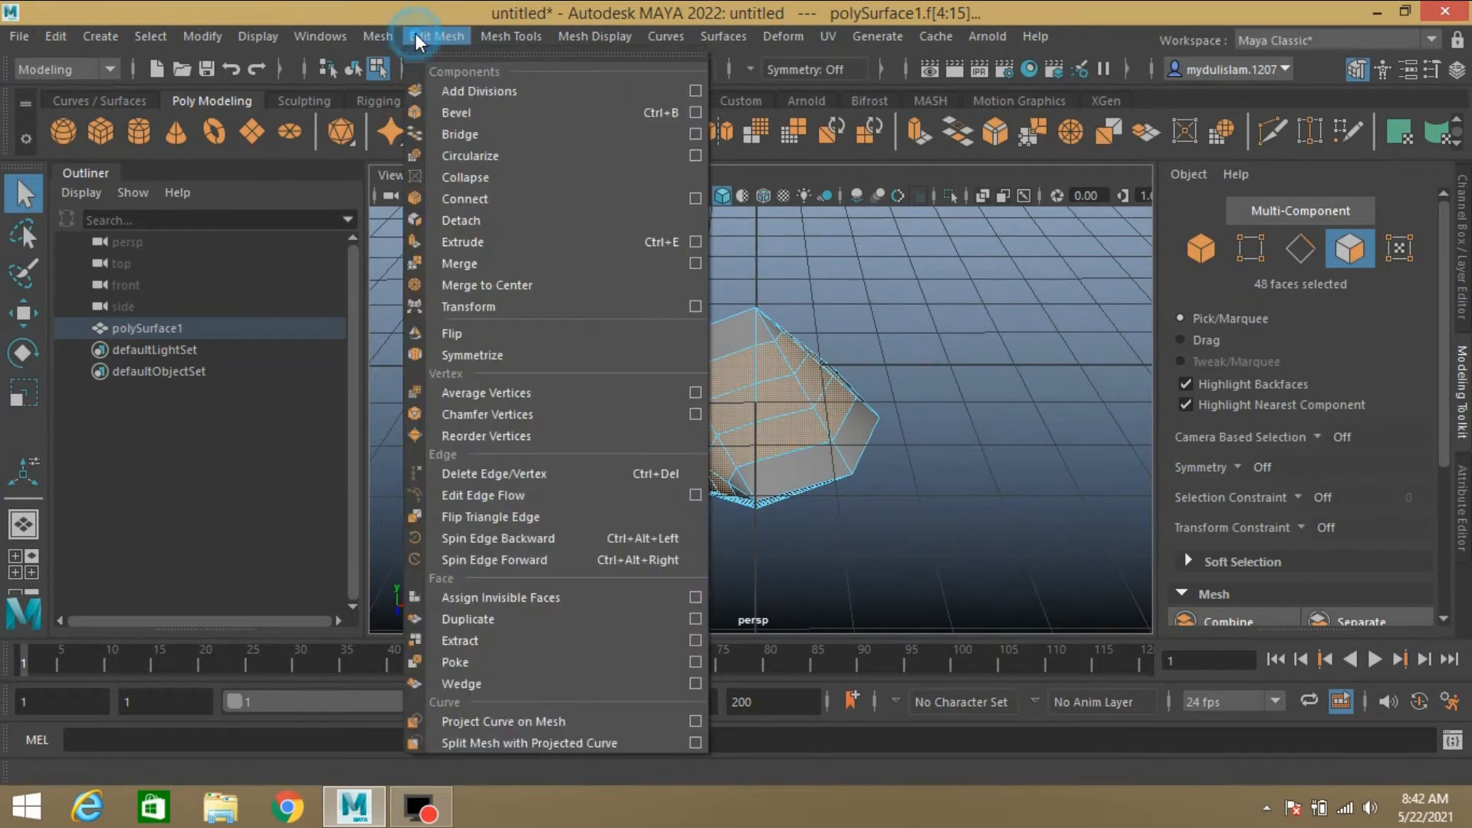
click(481, 393)
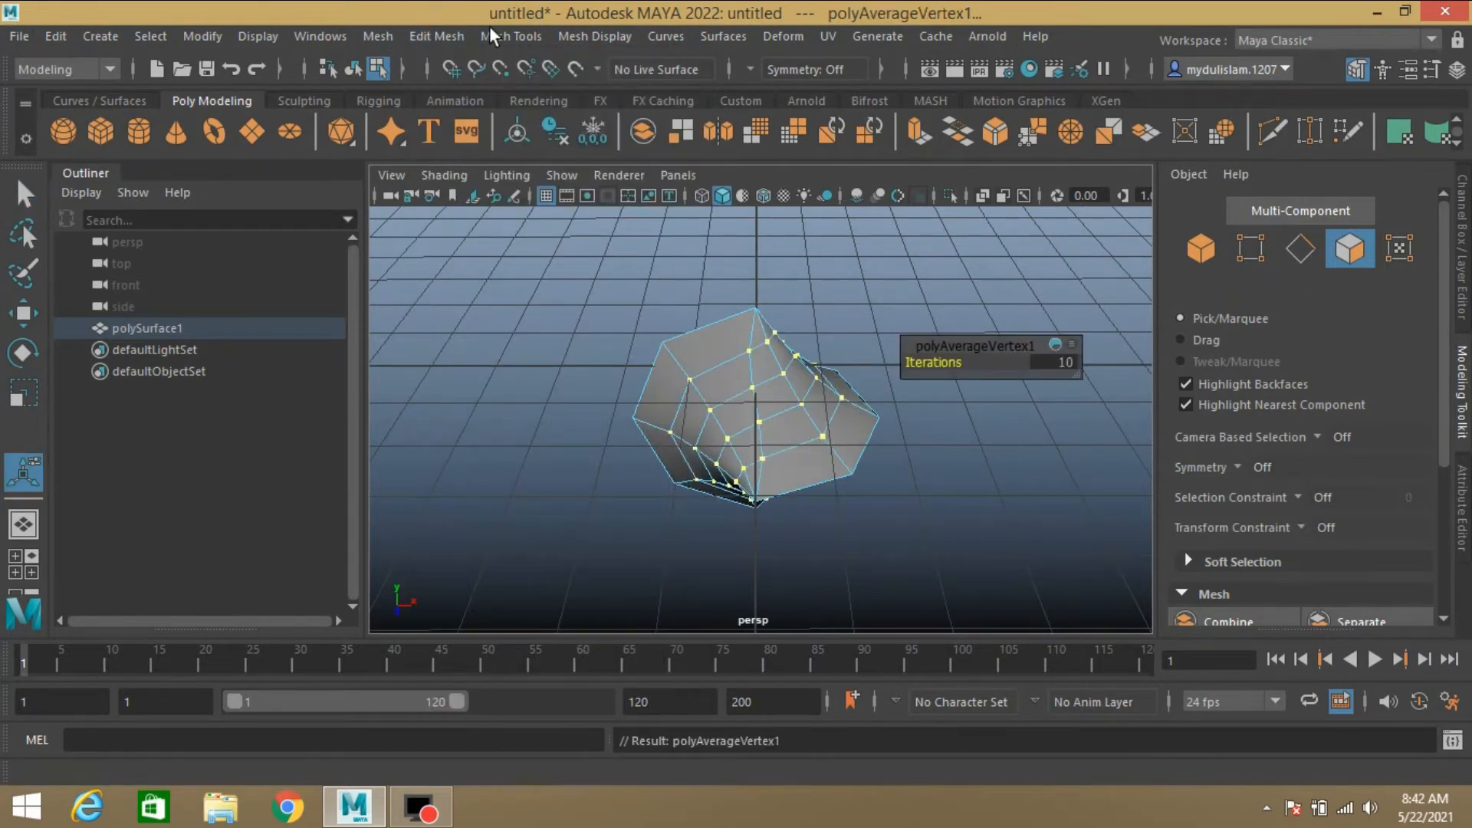
- Repeat Average Vertices on the middle face loops until it has been applied seven times, and check the smoothed mesh in object mode
click(425, 38)
click(485, 393)
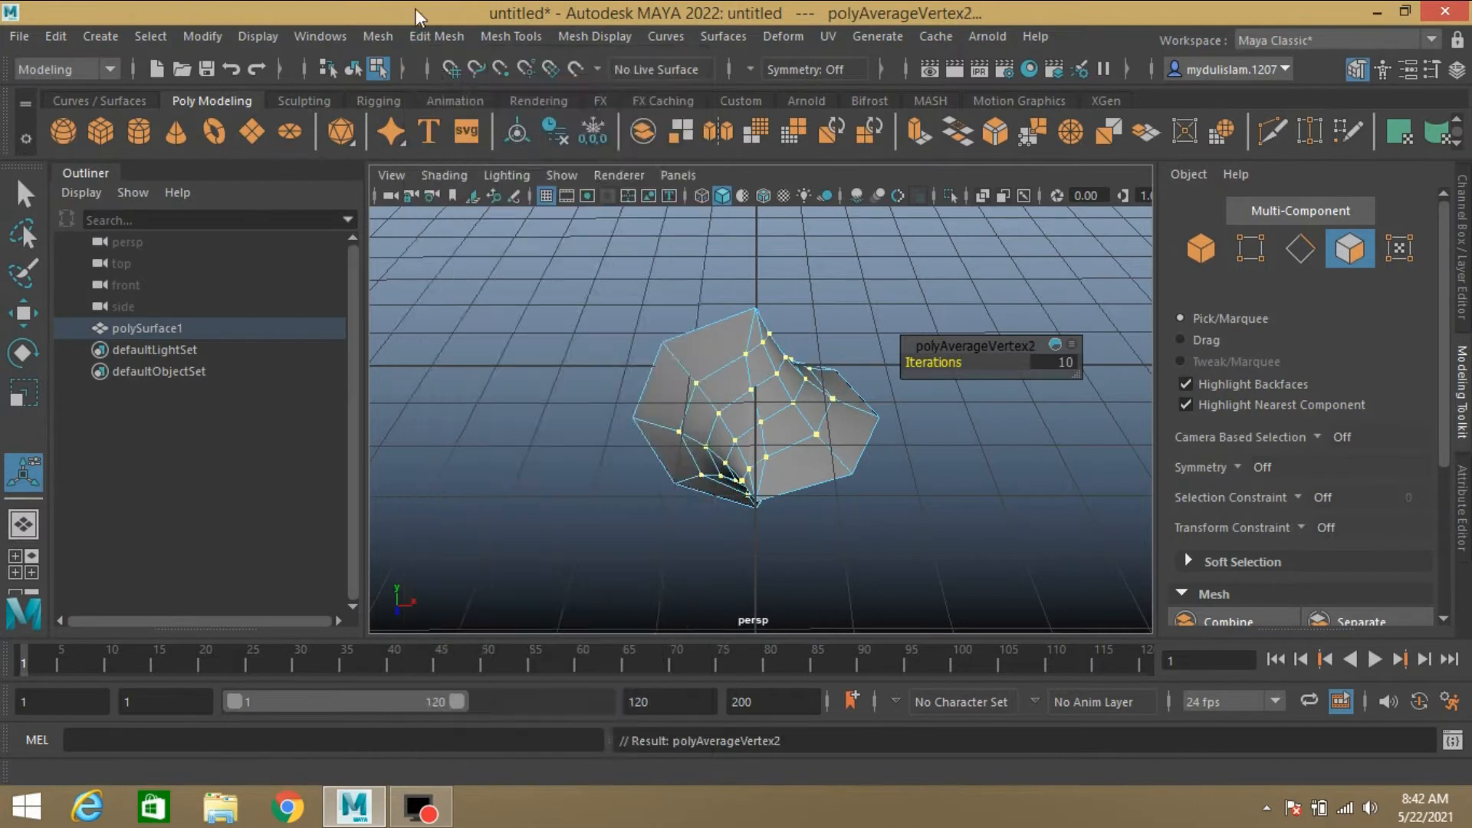
key(g)
alt+drag(512, 392, 690, 414)
click(436, 36)
click(490, 394)
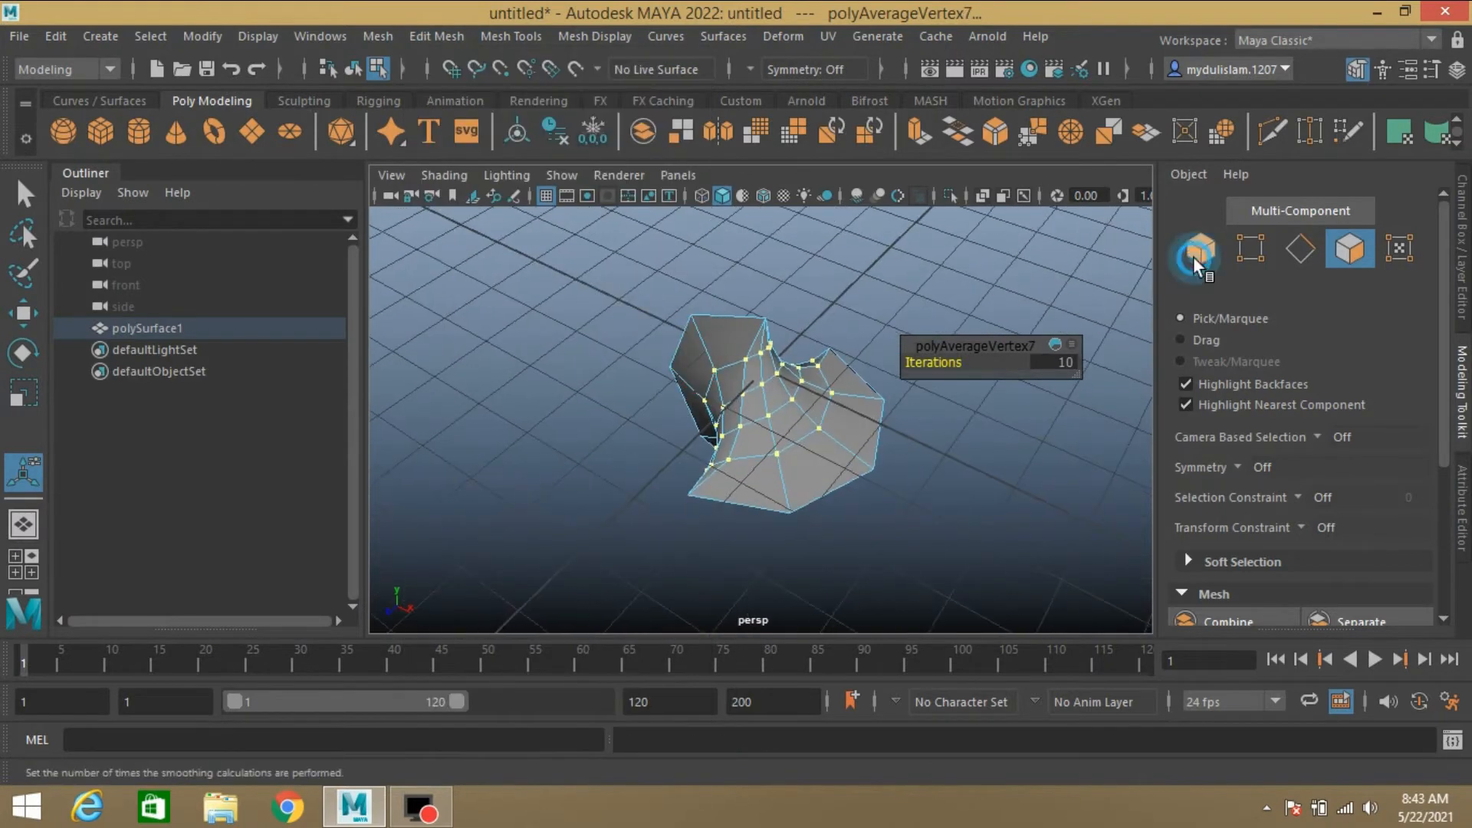
click(1199, 253)
alt+drag(795, 469, 921, 415)
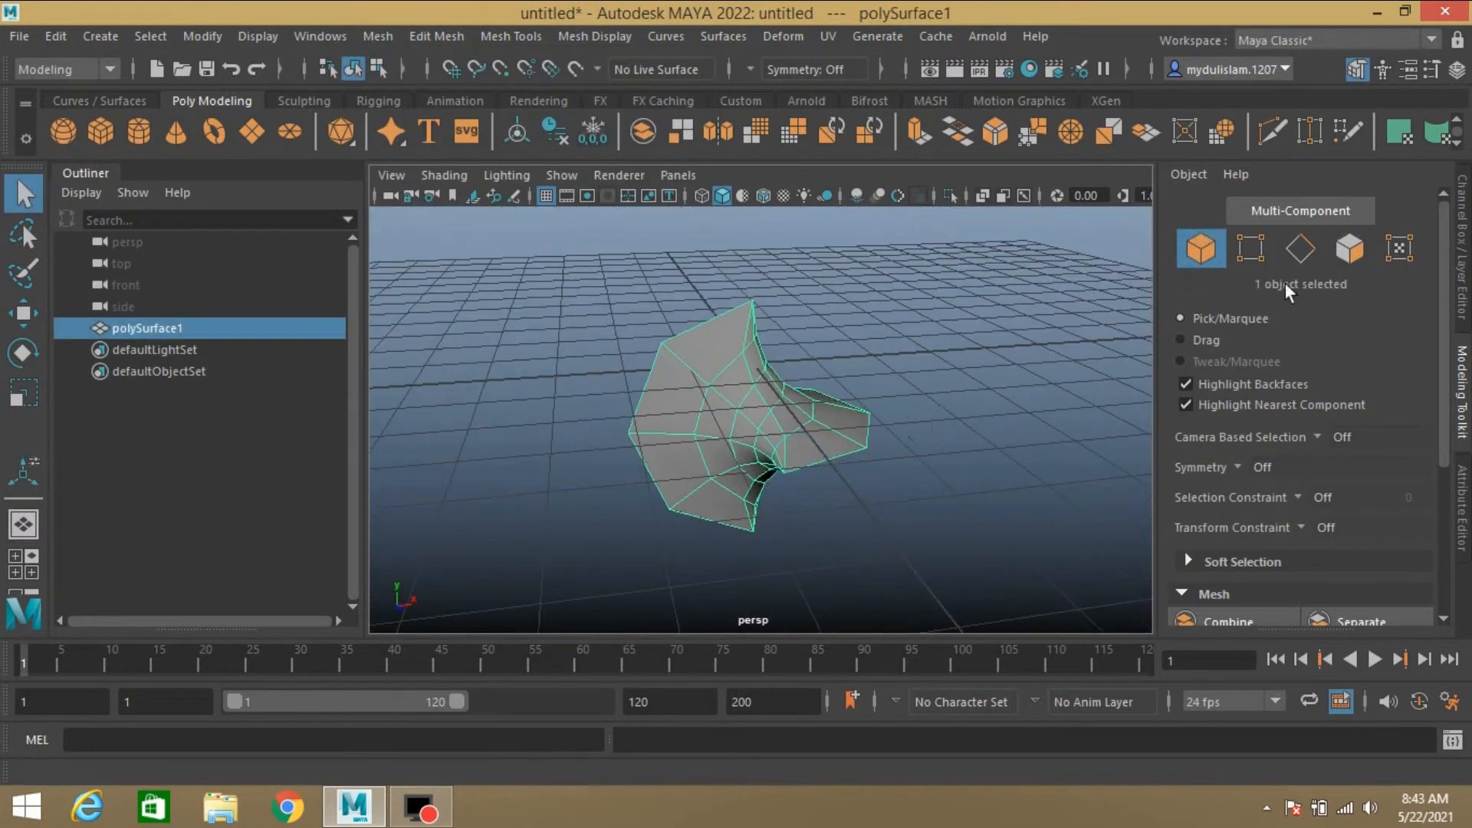
- Reselect the smoothed middle faces of the mesh and extract them as a separate piece
click(1350, 248)
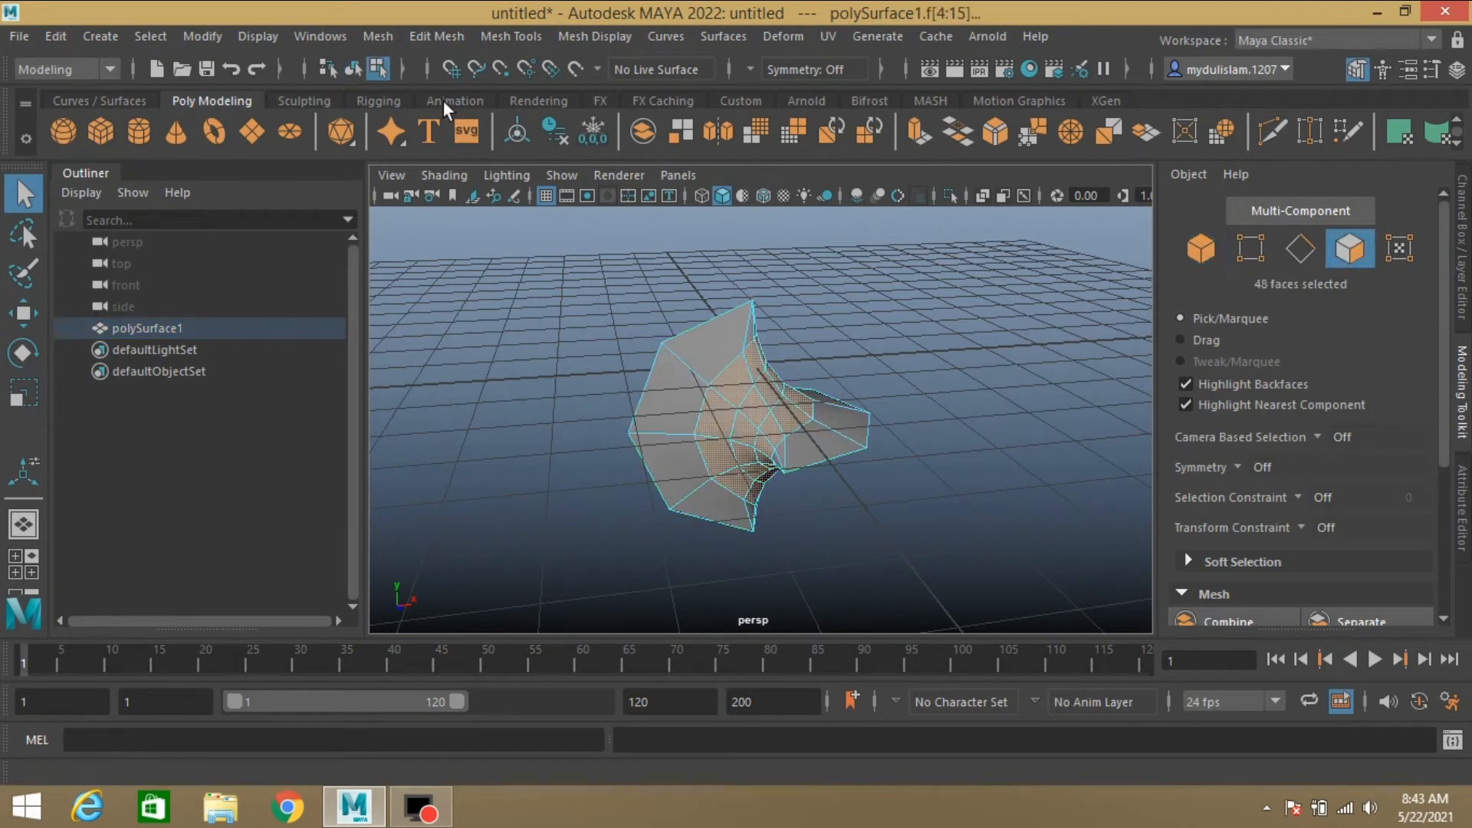
click(437, 36)
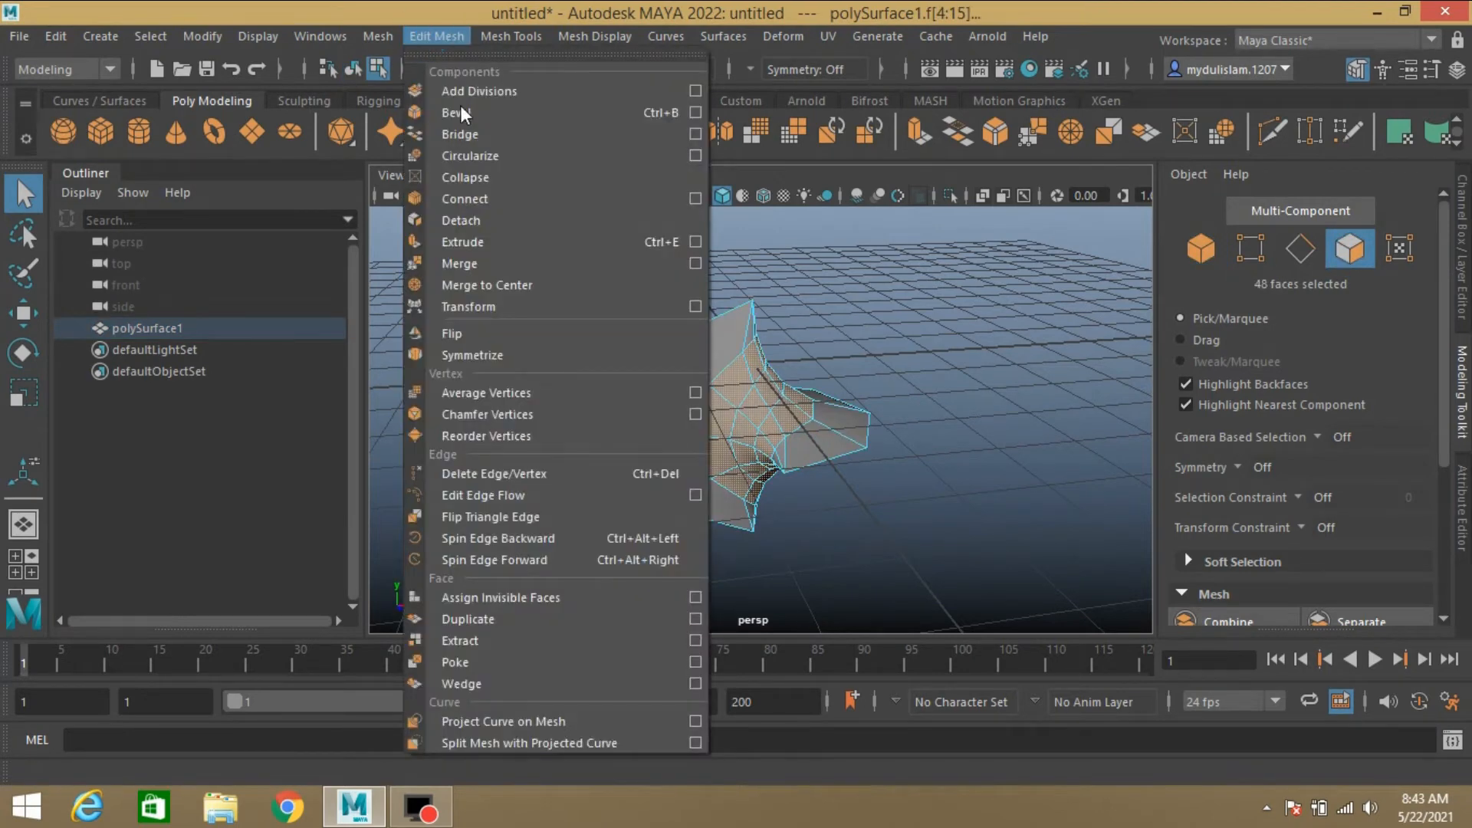
click(495, 641)
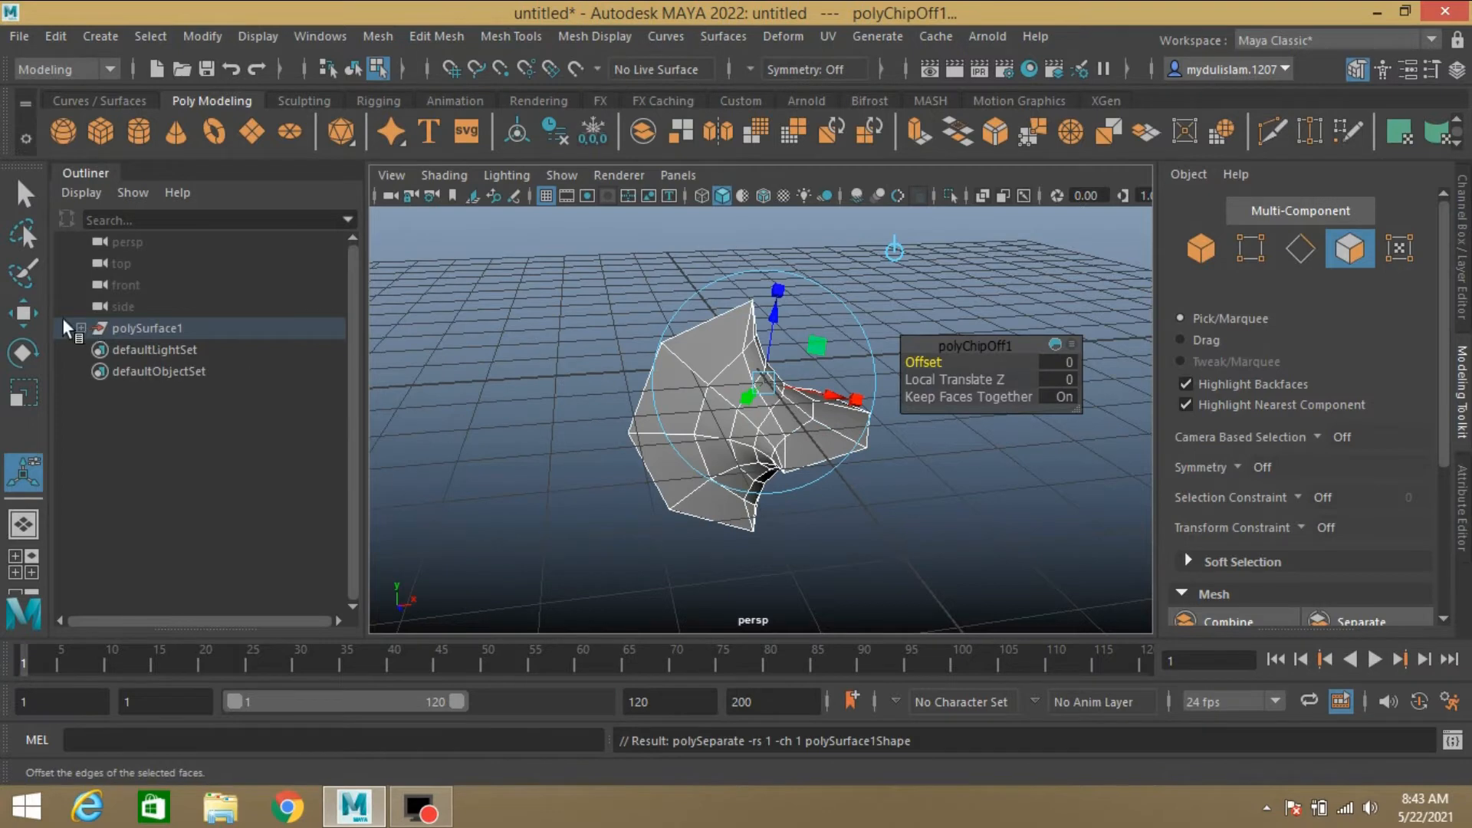
click(25, 194)
- Select the extracted middle piece as an object and move it along X well clear of the outer bands
click(1202, 247)
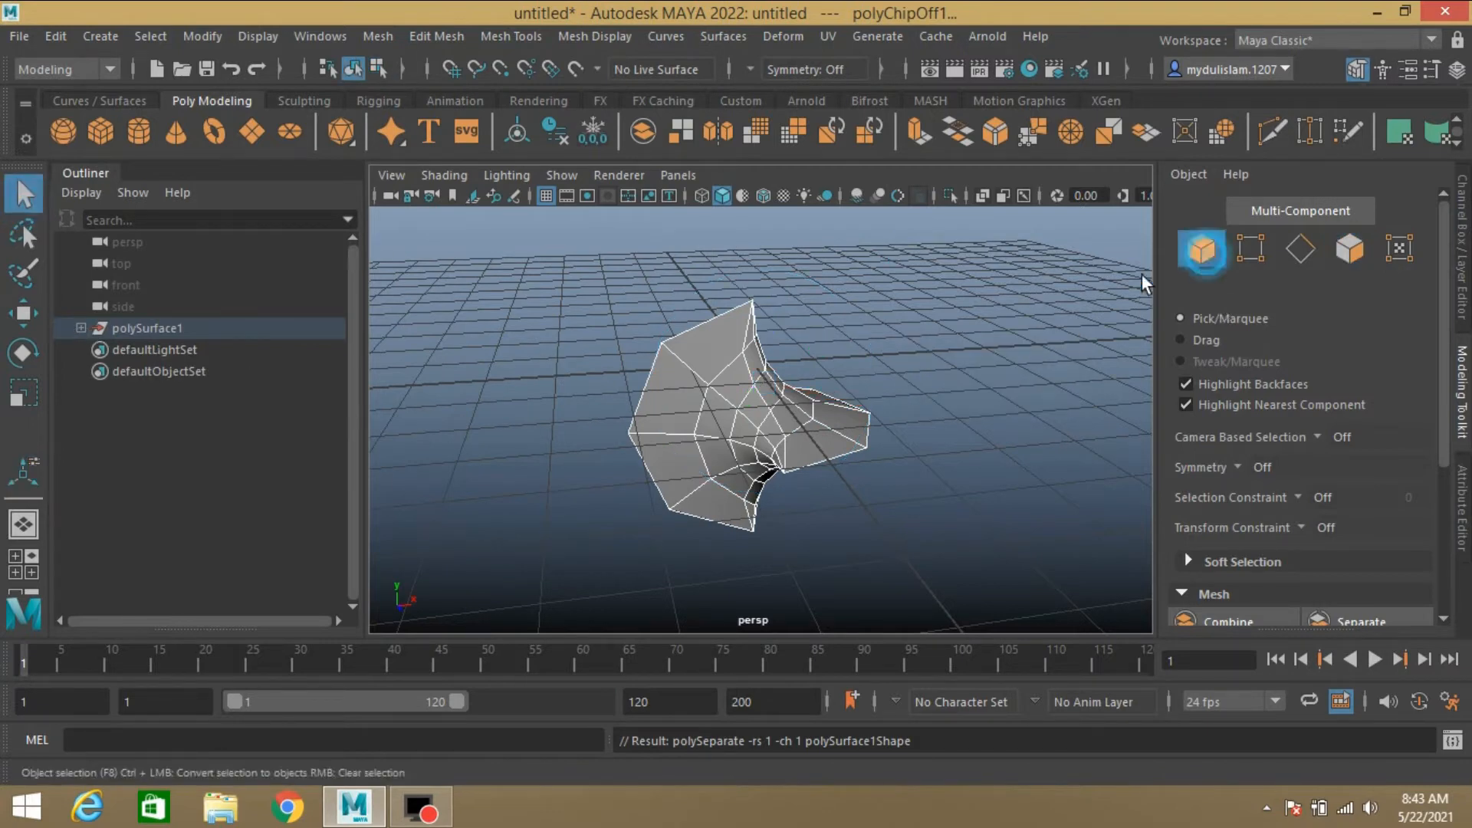
click(725, 443)
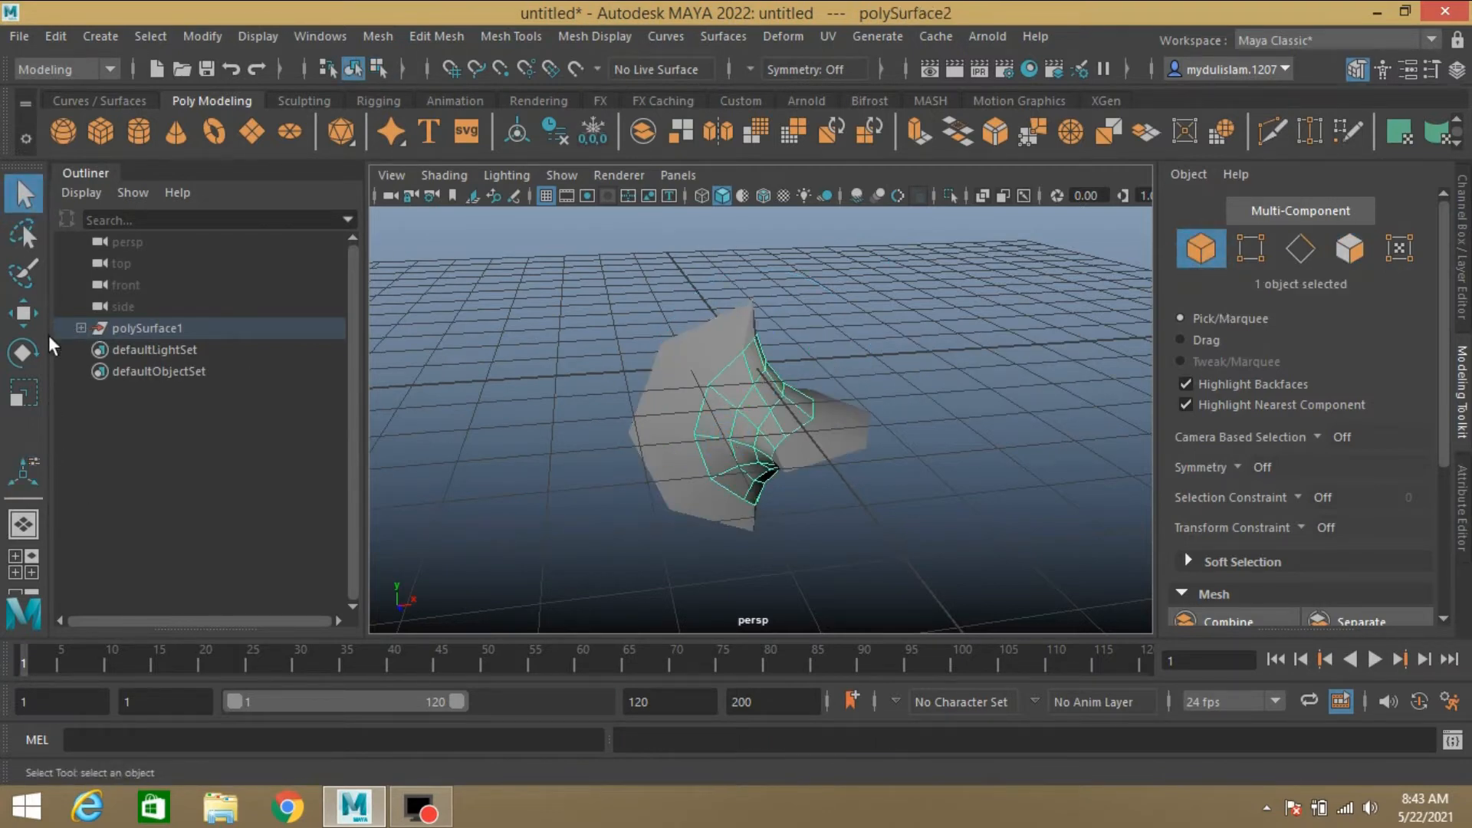
click(23, 312)
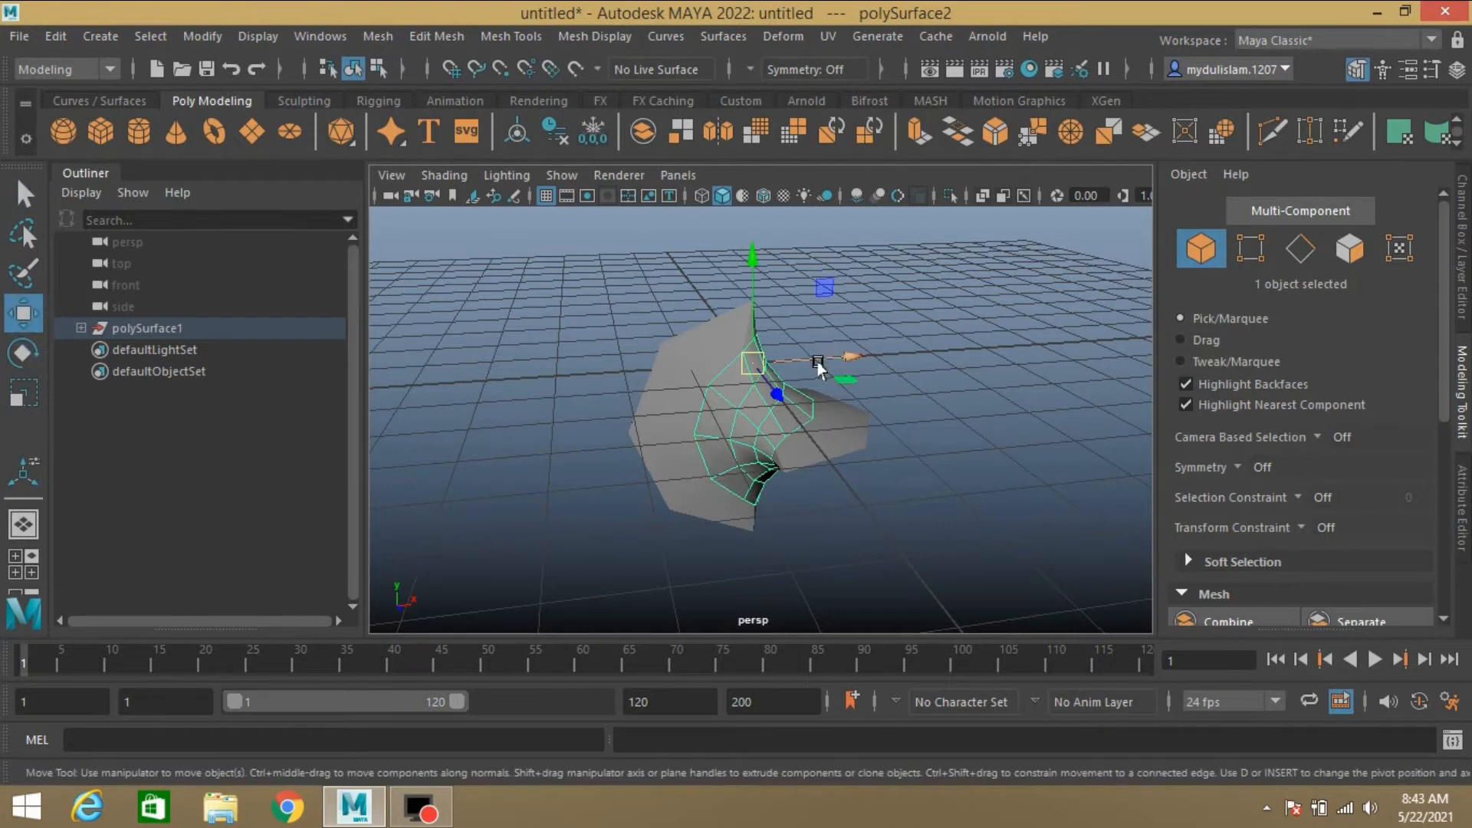
drag(818, 367, 1189, 366)
alt+drag(882, 490, 832, 519)
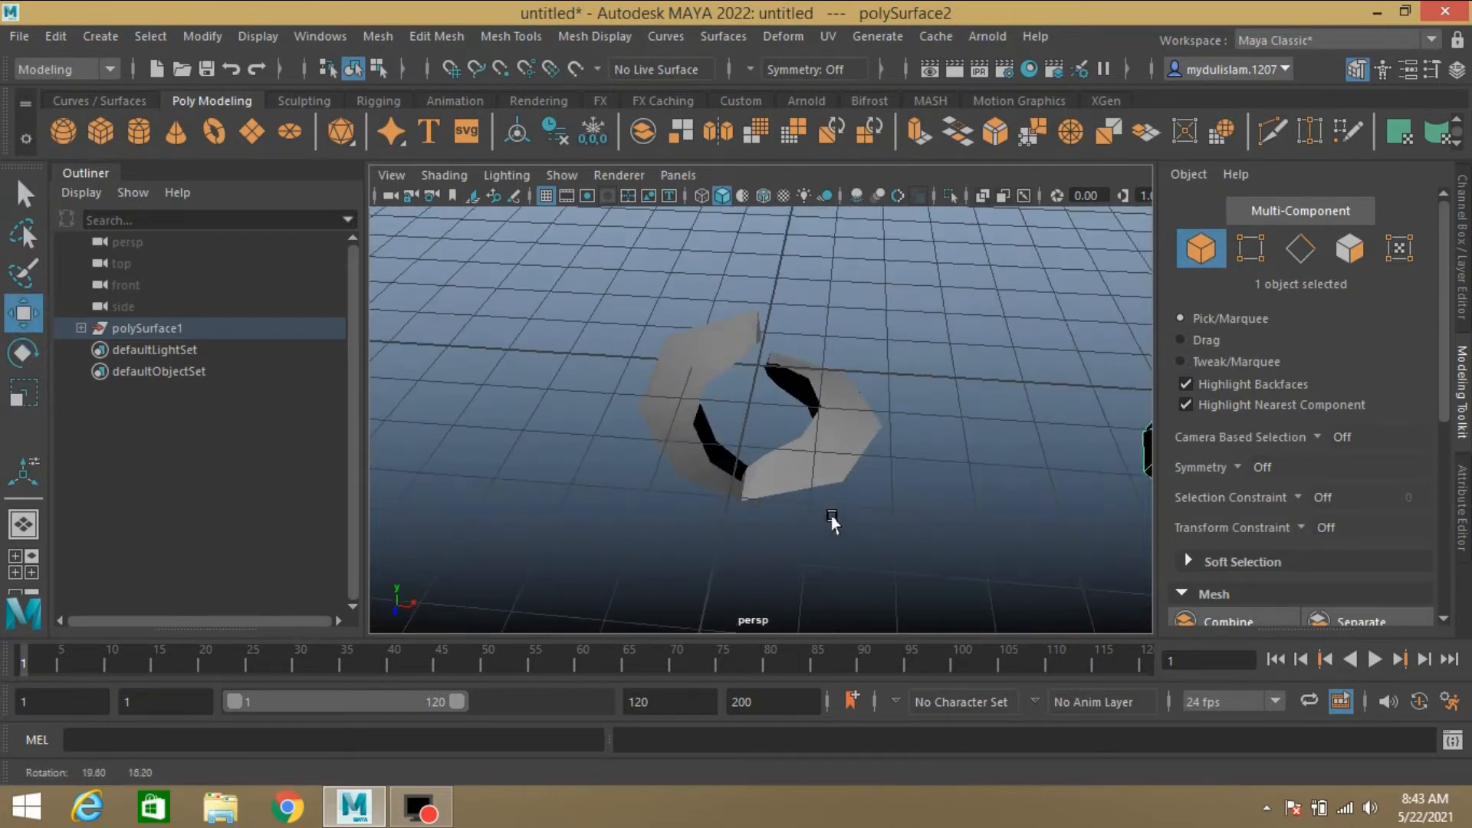
- Separate the remaining outer shell into its two halves and delete the left half
click(683, 376)
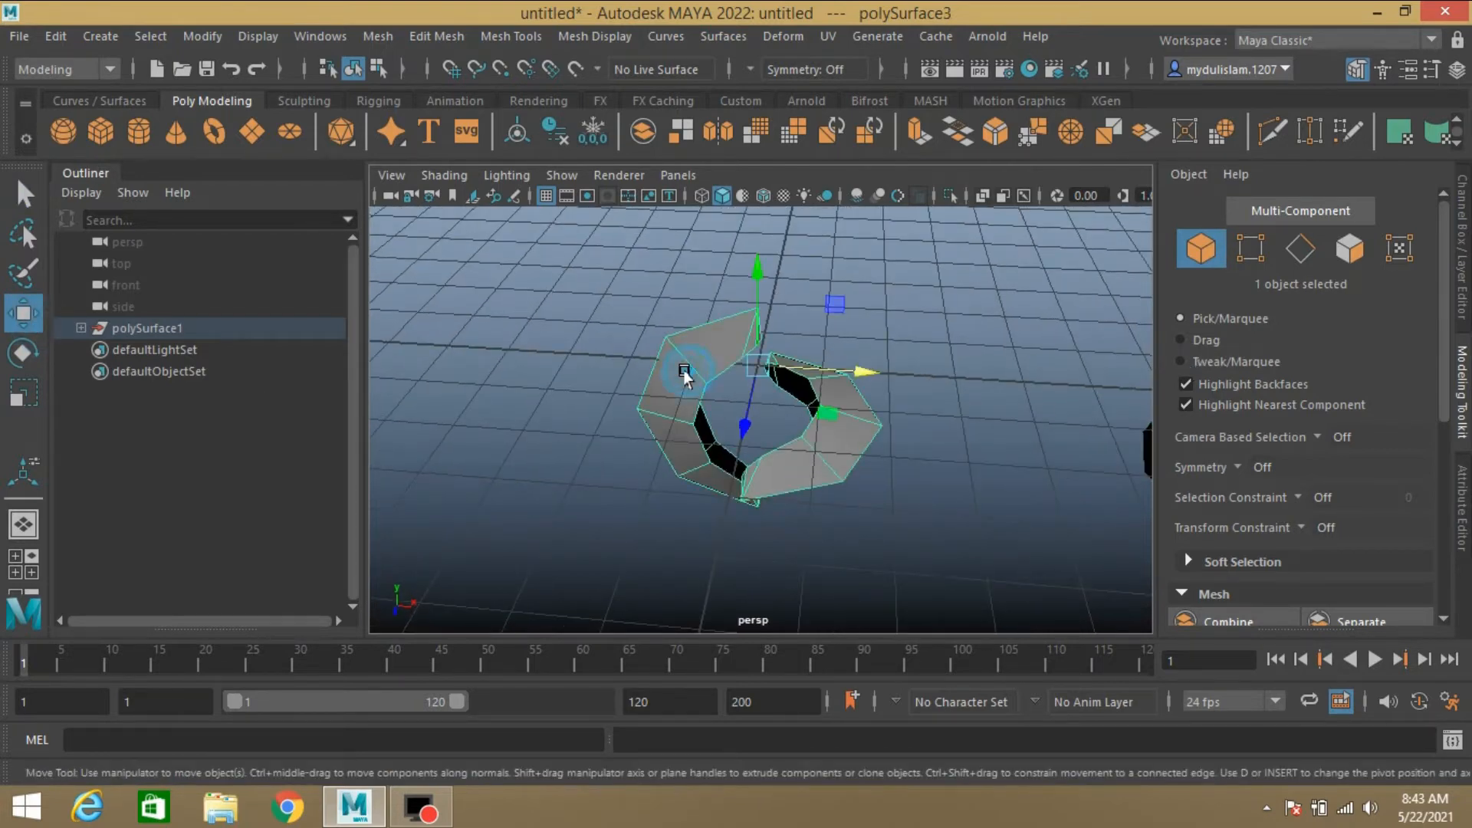
click(378, 36)
click(414, 132)
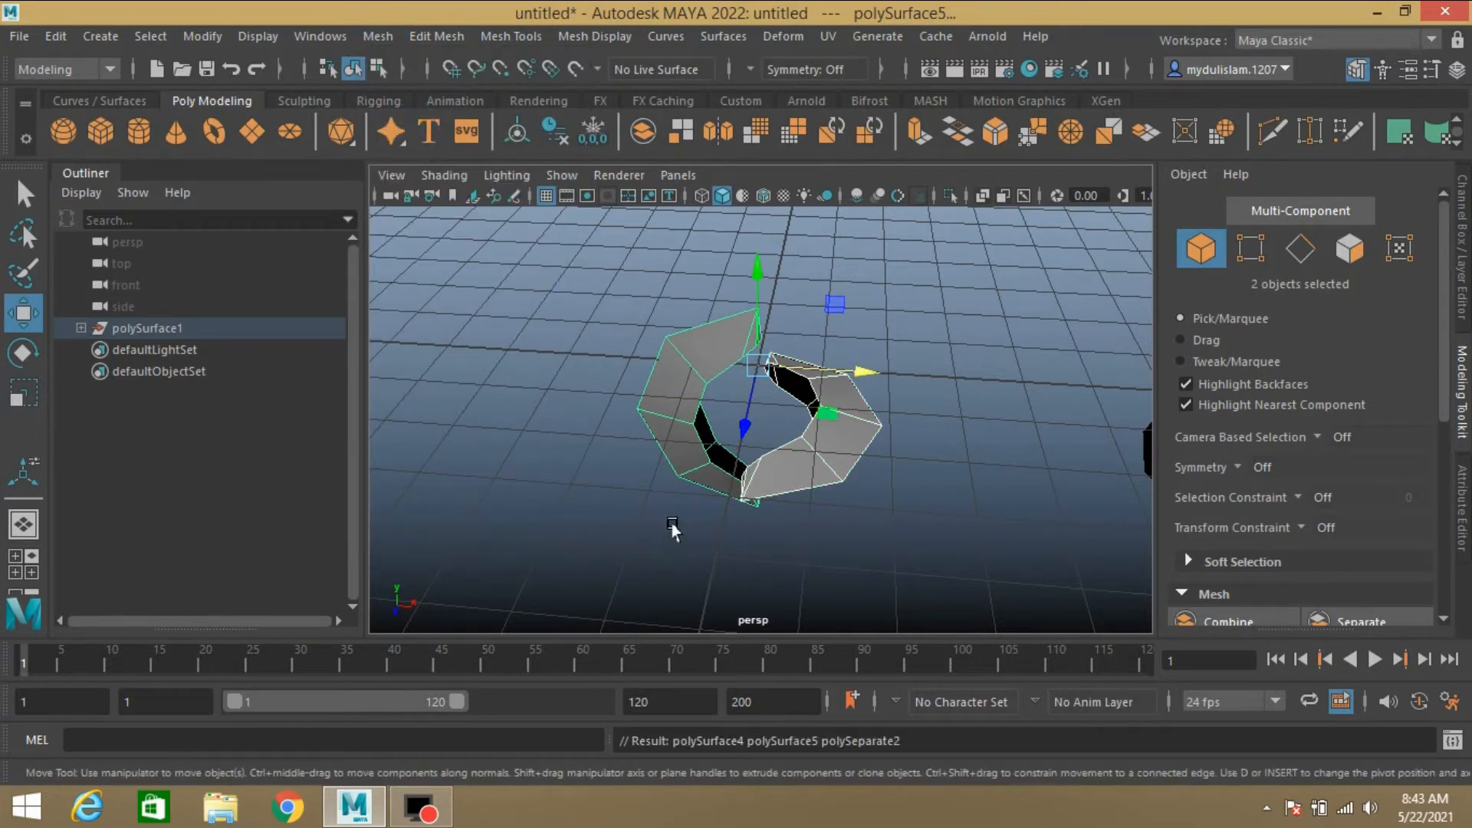
click(661, 400)
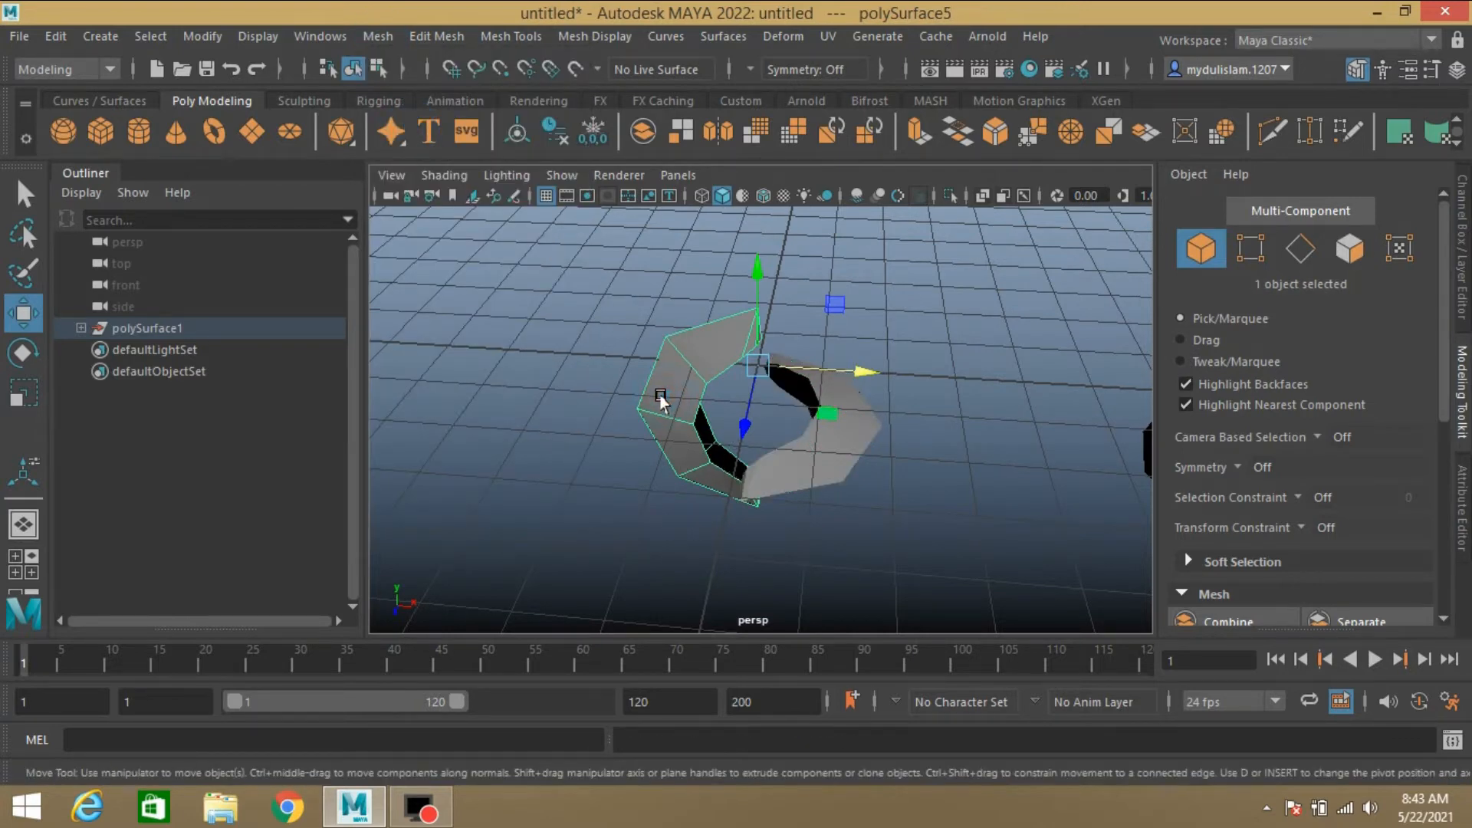
key(Delete)
- Multi-Cut edges near both pointed ends of the remaining half, from the inner vertex across the outer edge to the opposite inner vertex
click(778, 472)
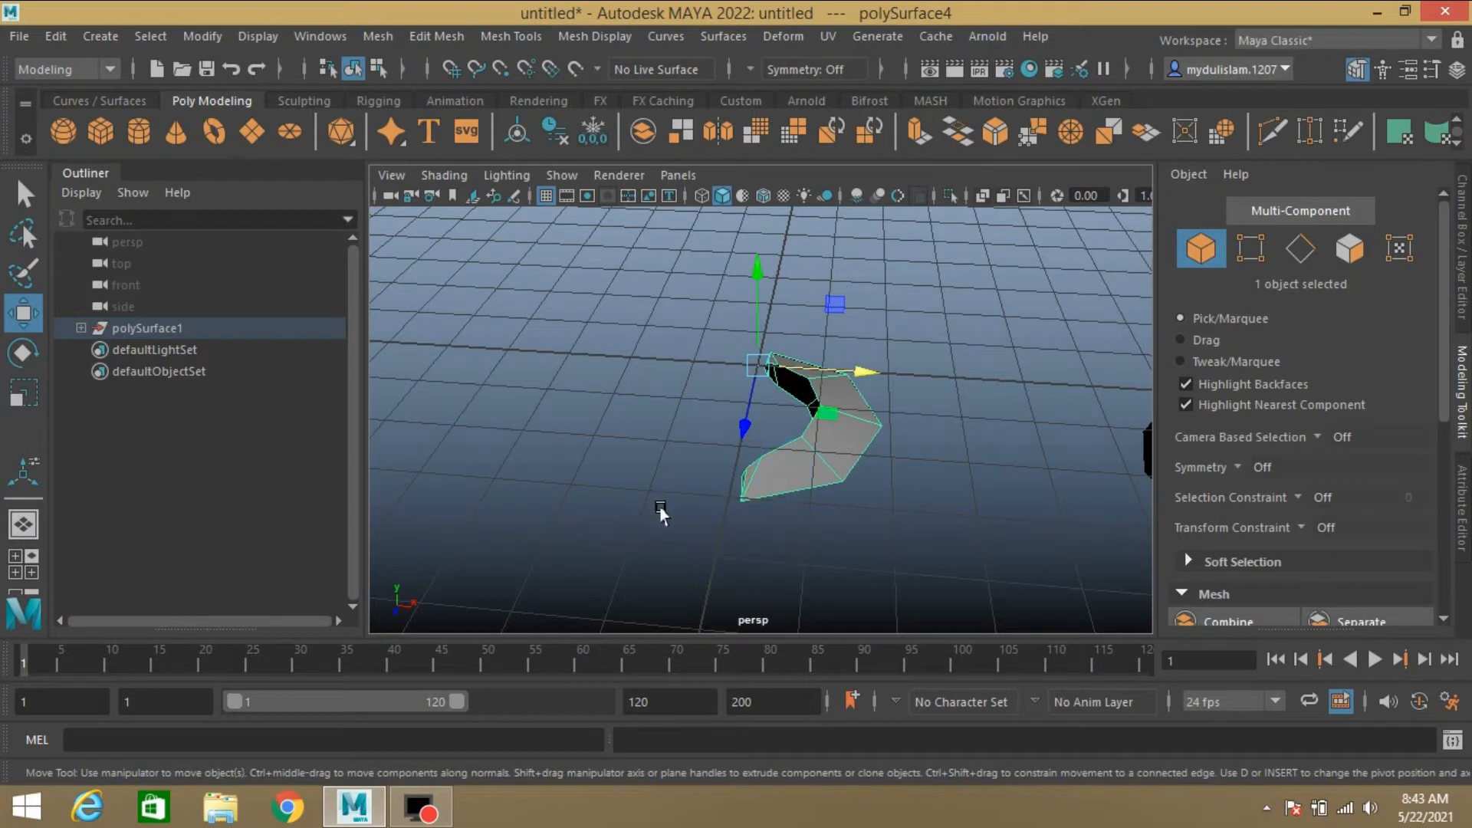
alt+drag(661, 514, 741, 506)
scroll(840, 481, up, 5)
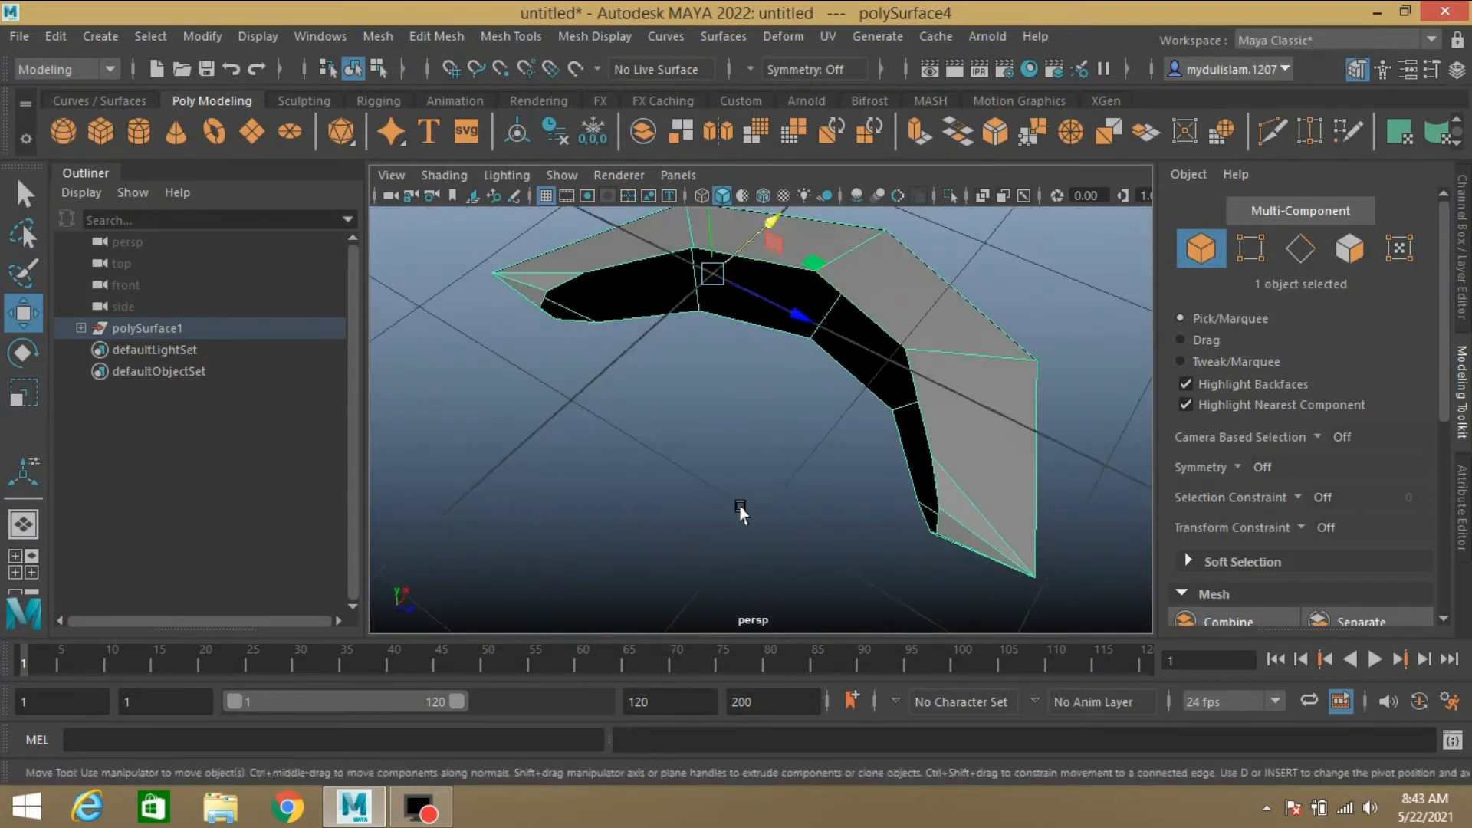
click(1265, 128)
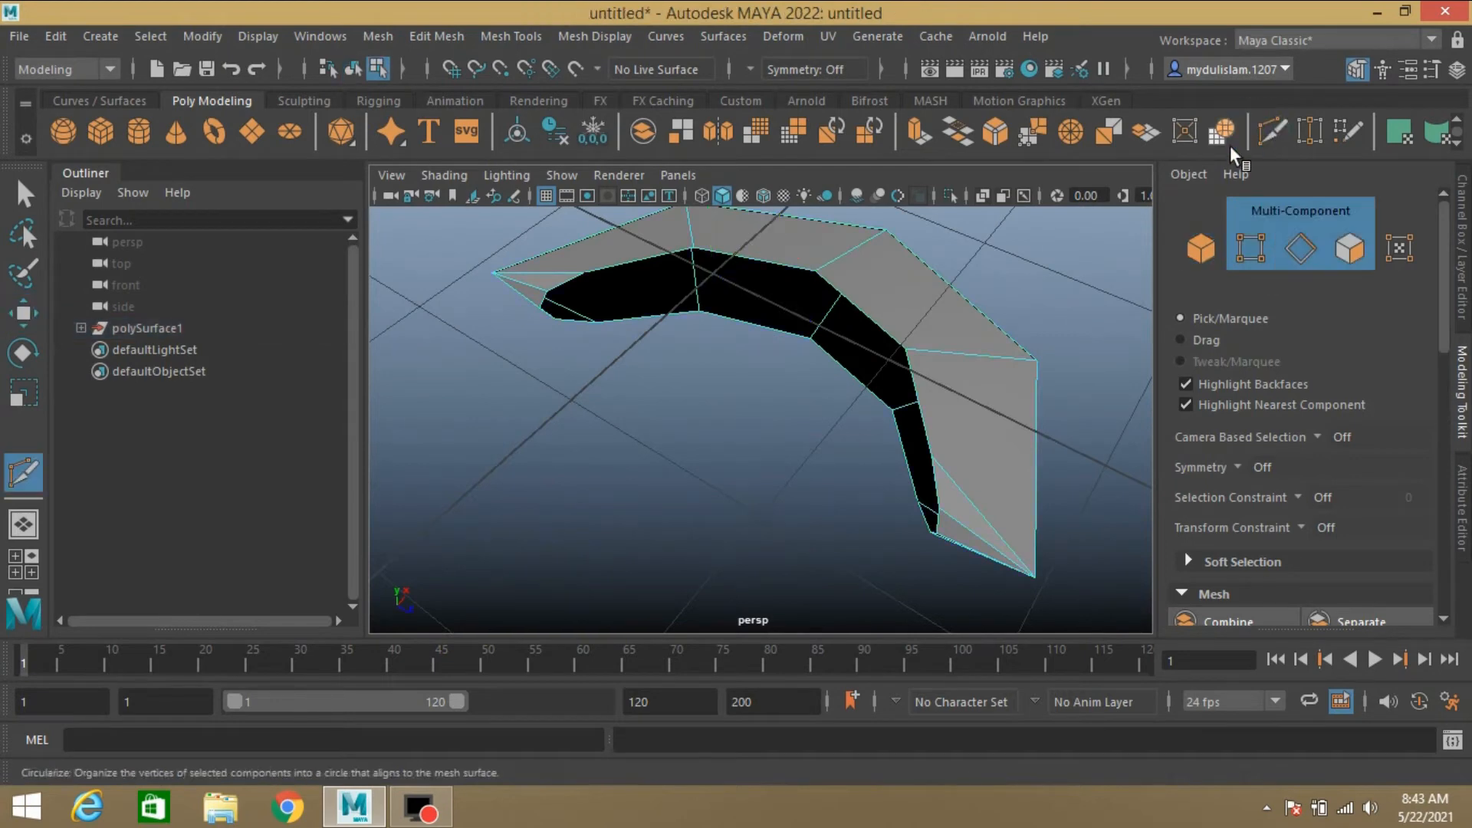
alt+drag(1065, 319, 971, 293)
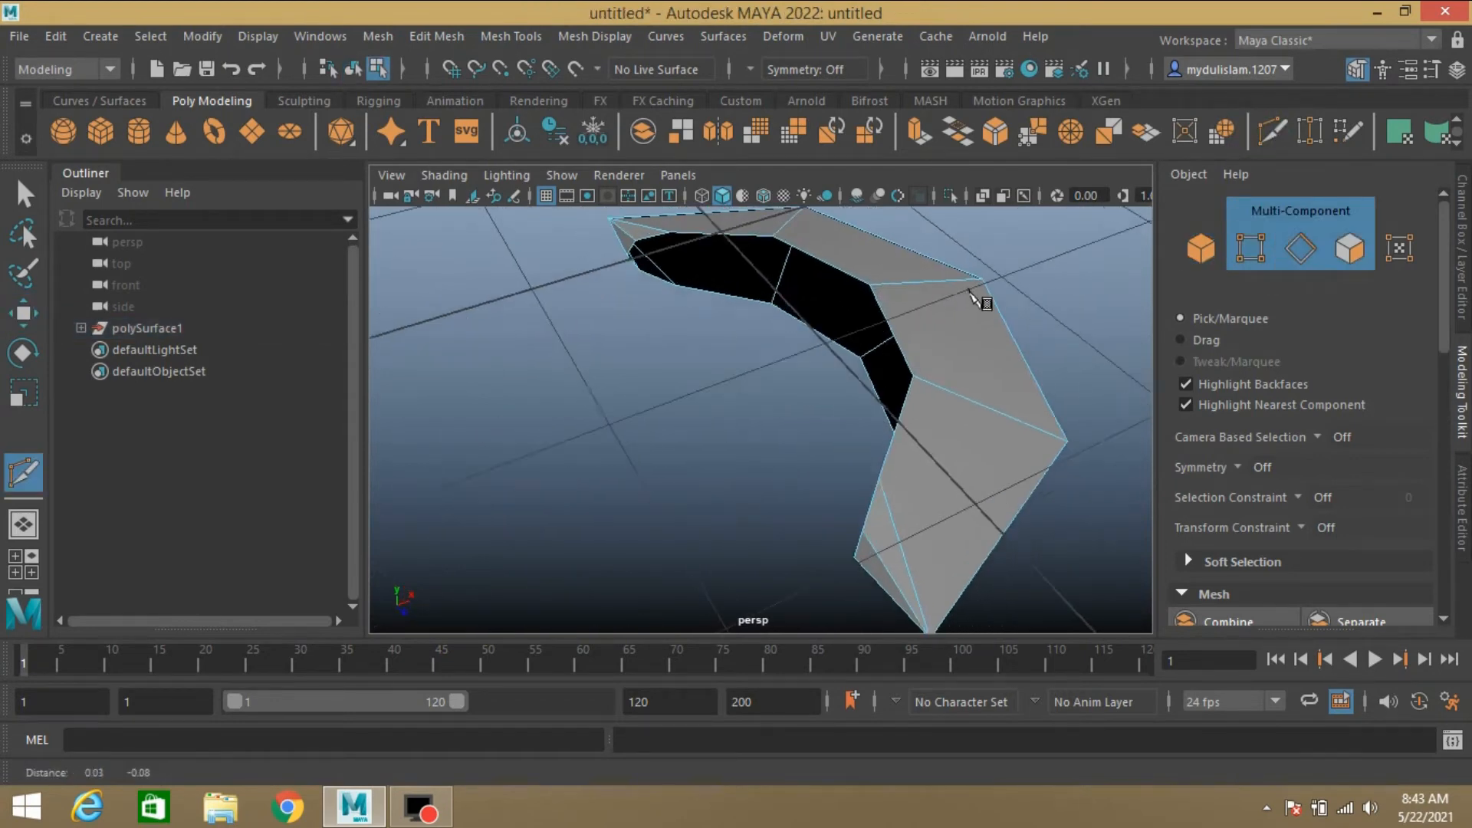
alt+middle_drag(970, 289, 954, 254)
click(867, 436)
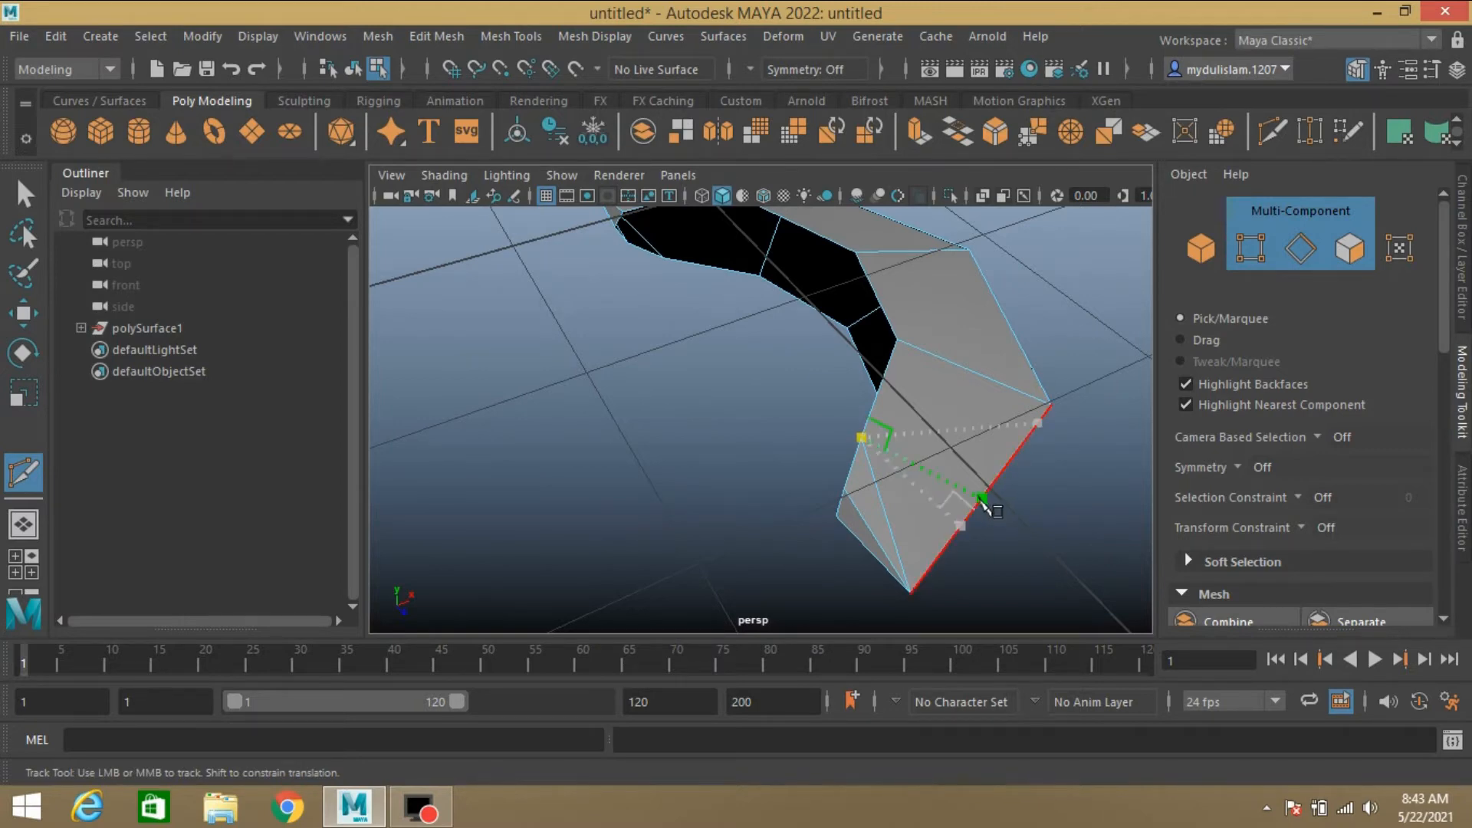
click(981, 499)
alt+drag(1004, 591, 936, 388)
alt+drag(805, 316, 849, 332)
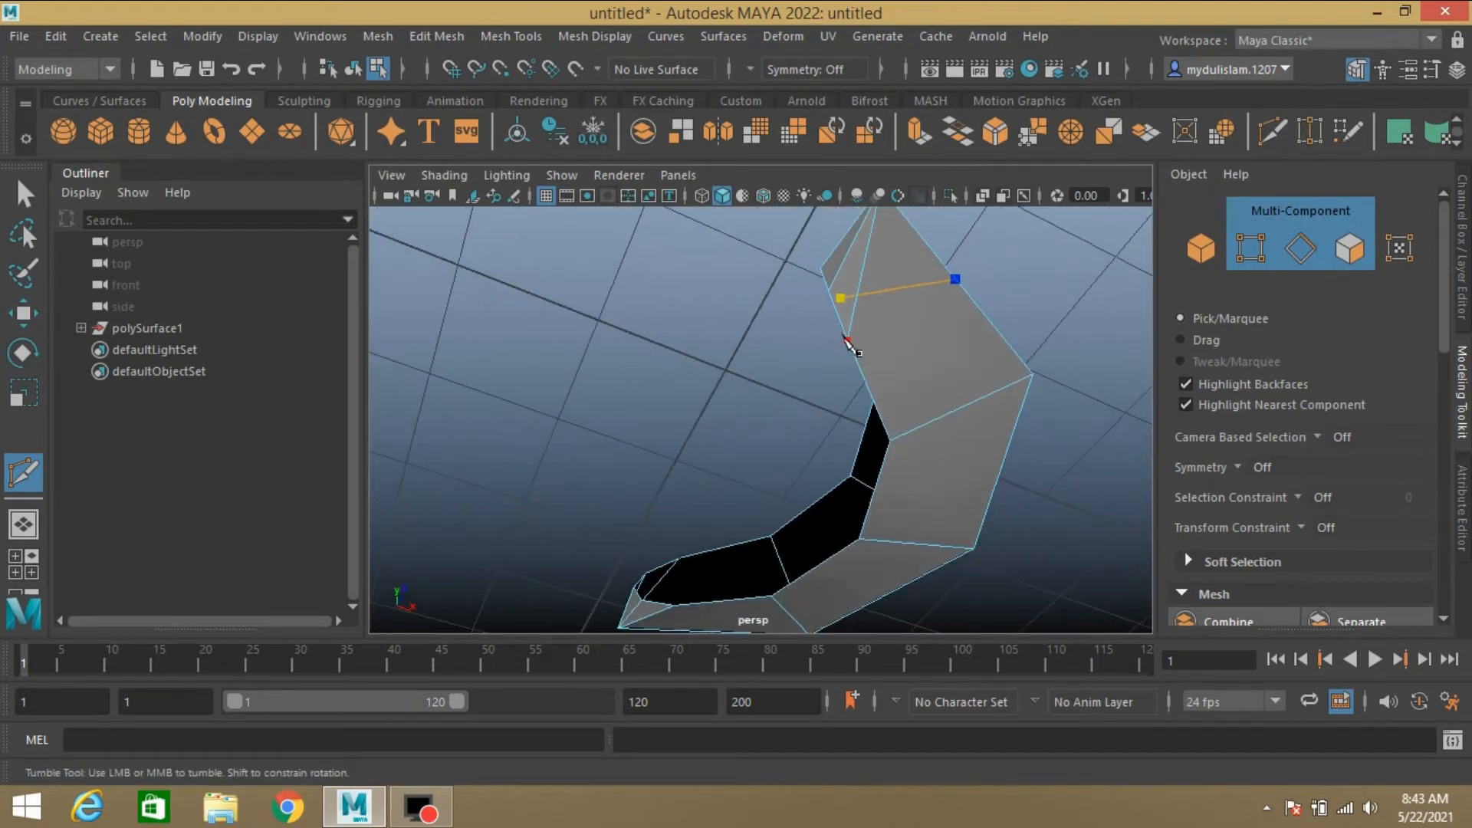
click(848, 340)
key(Return)
alt+right_drag(788, 345, 718, 343)
alt+drag(688, 335, 925, 516)
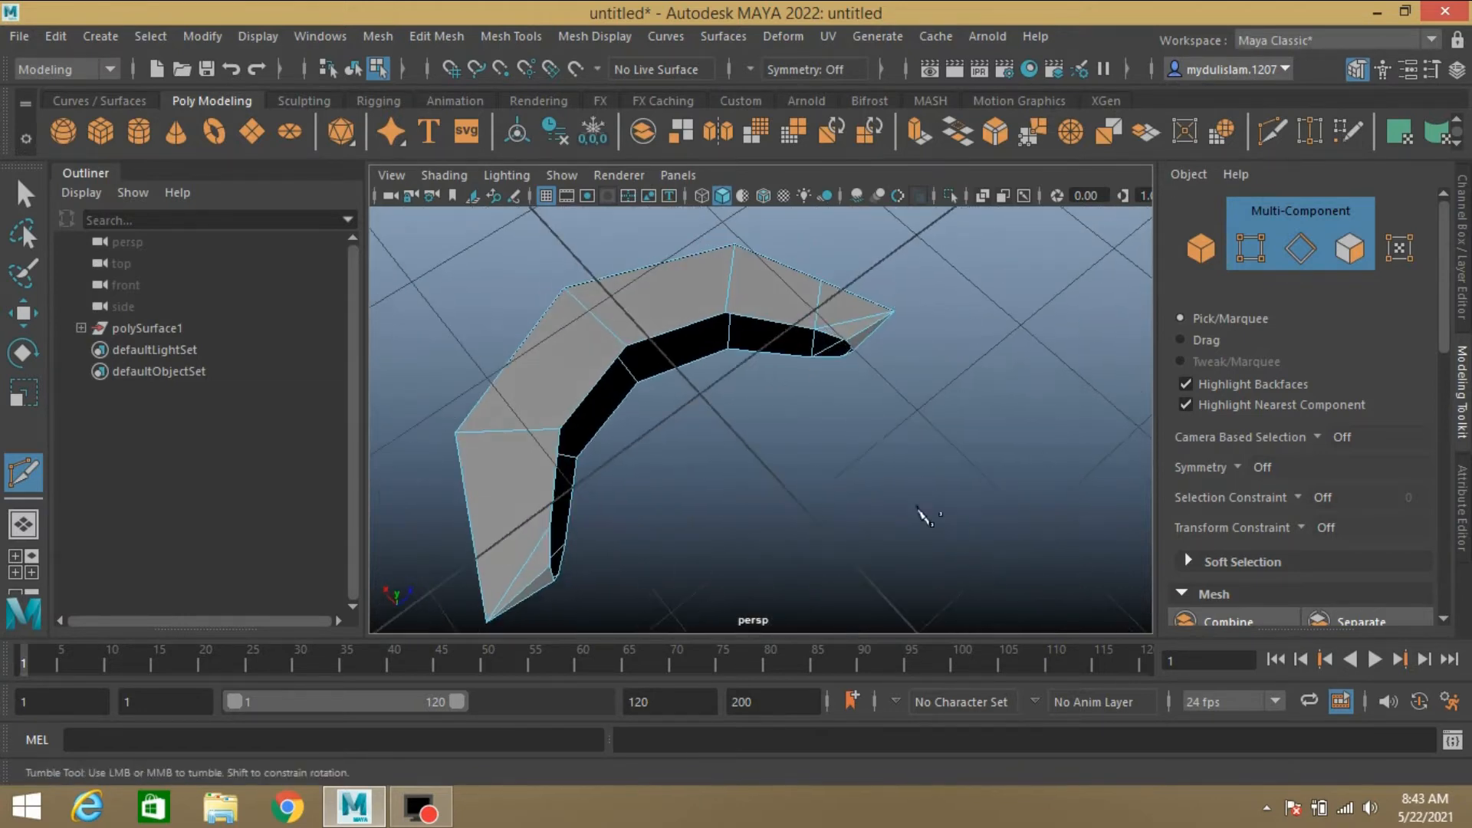
alt+drag(789, 499, 1043, 302)
key(q)
- Delete the four diagonal edges running into the pointed tips, one on the upper and one on the lower side of each end
click(1296, 253)
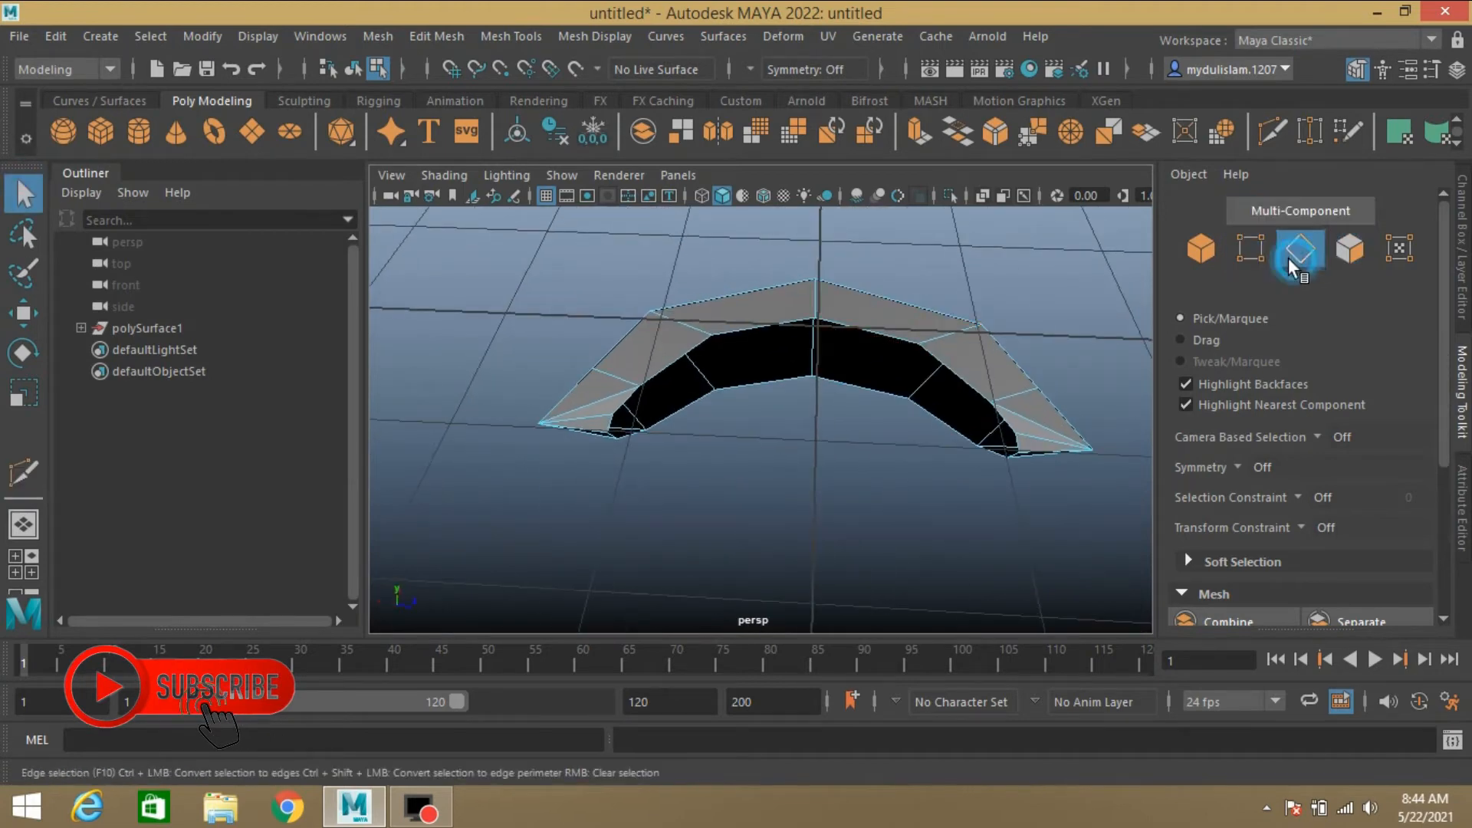
click(1026, 414)
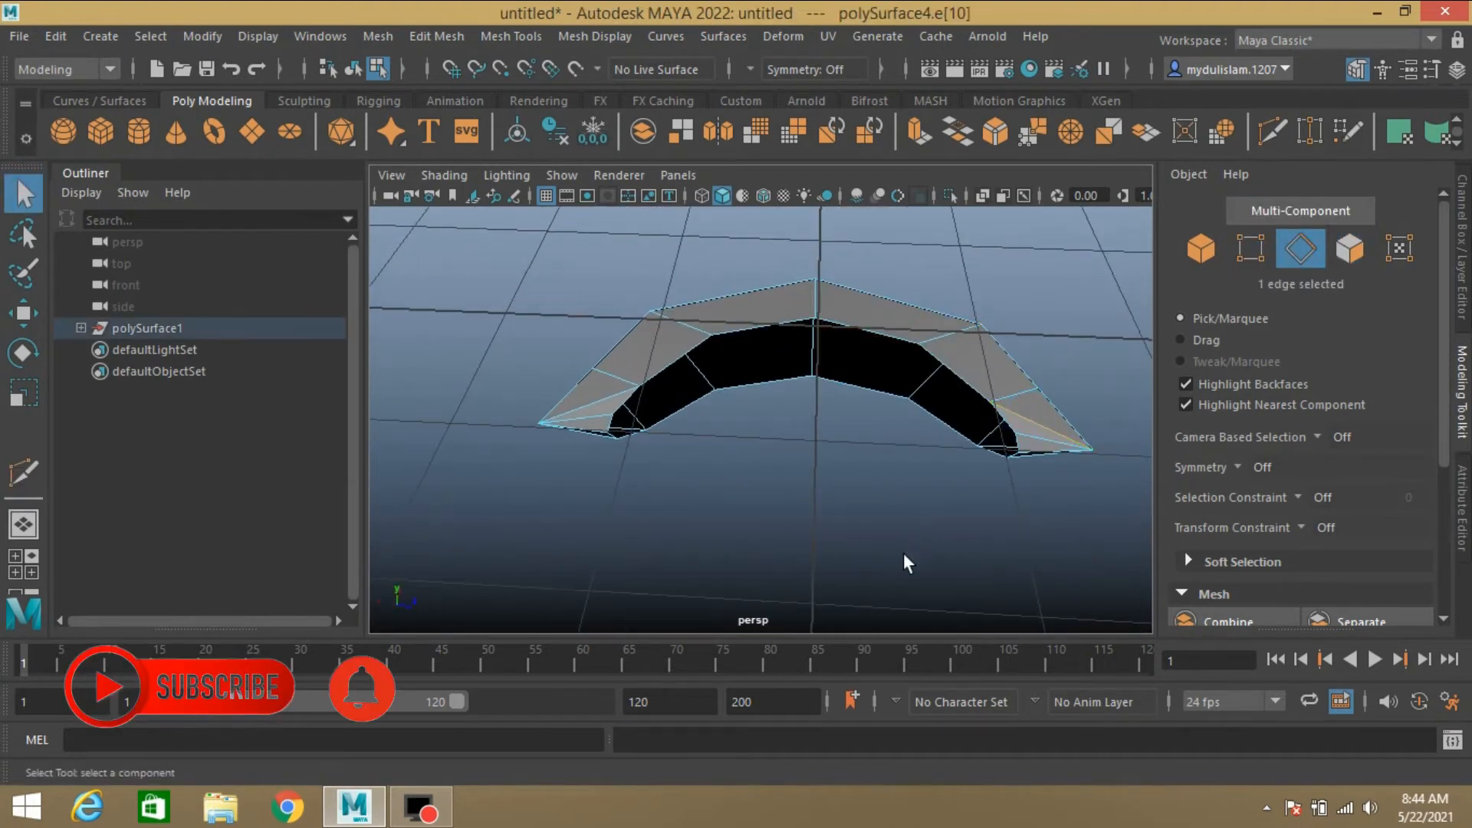
alt+drag(903, 554, 918, 408)
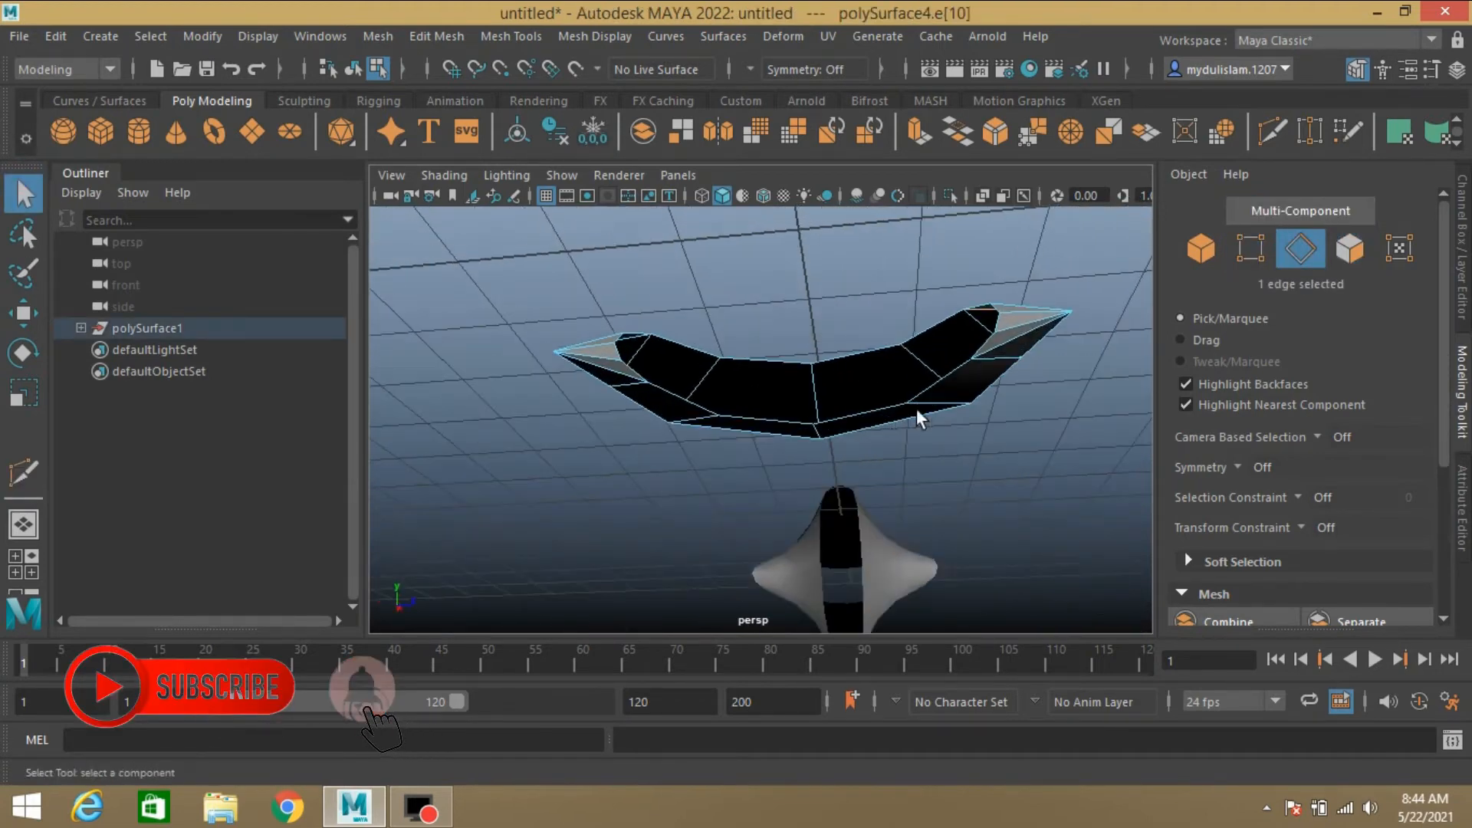
shift+click(1002, 343)
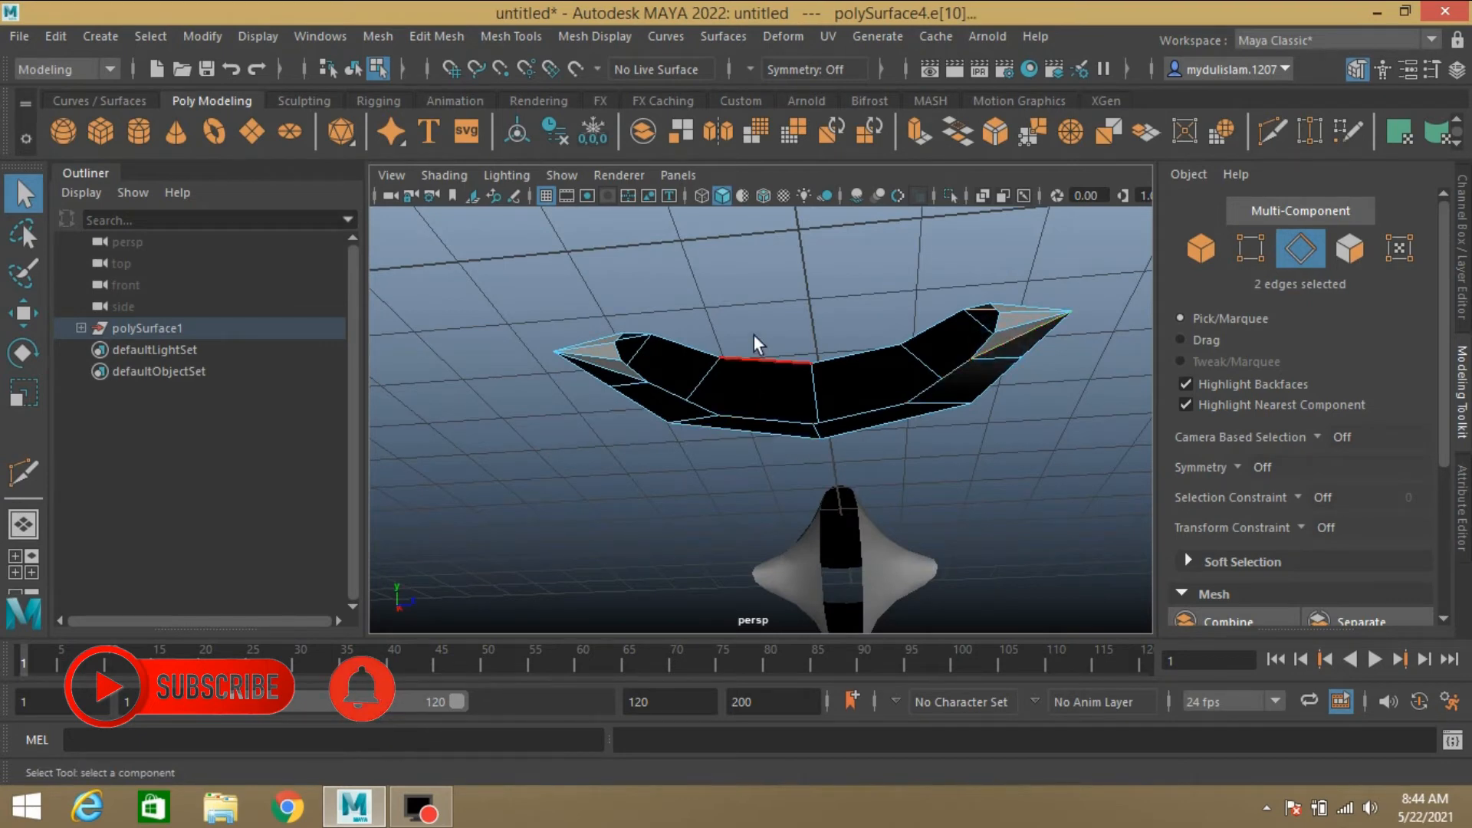
alt+drag(753, 336, 782, 470)
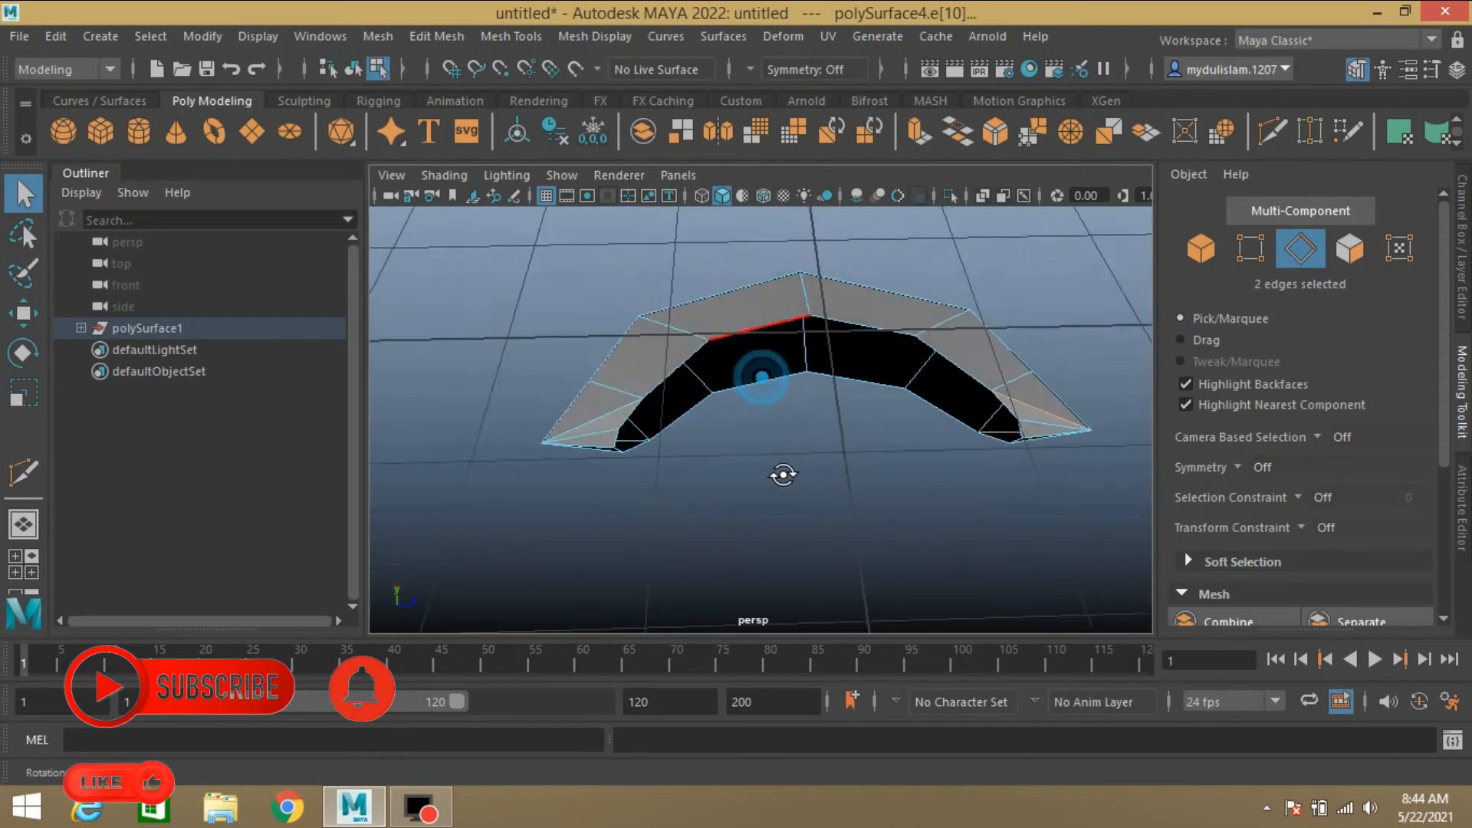
shift+click(617, 435)
alt+drag(747, 532, 715, 338)
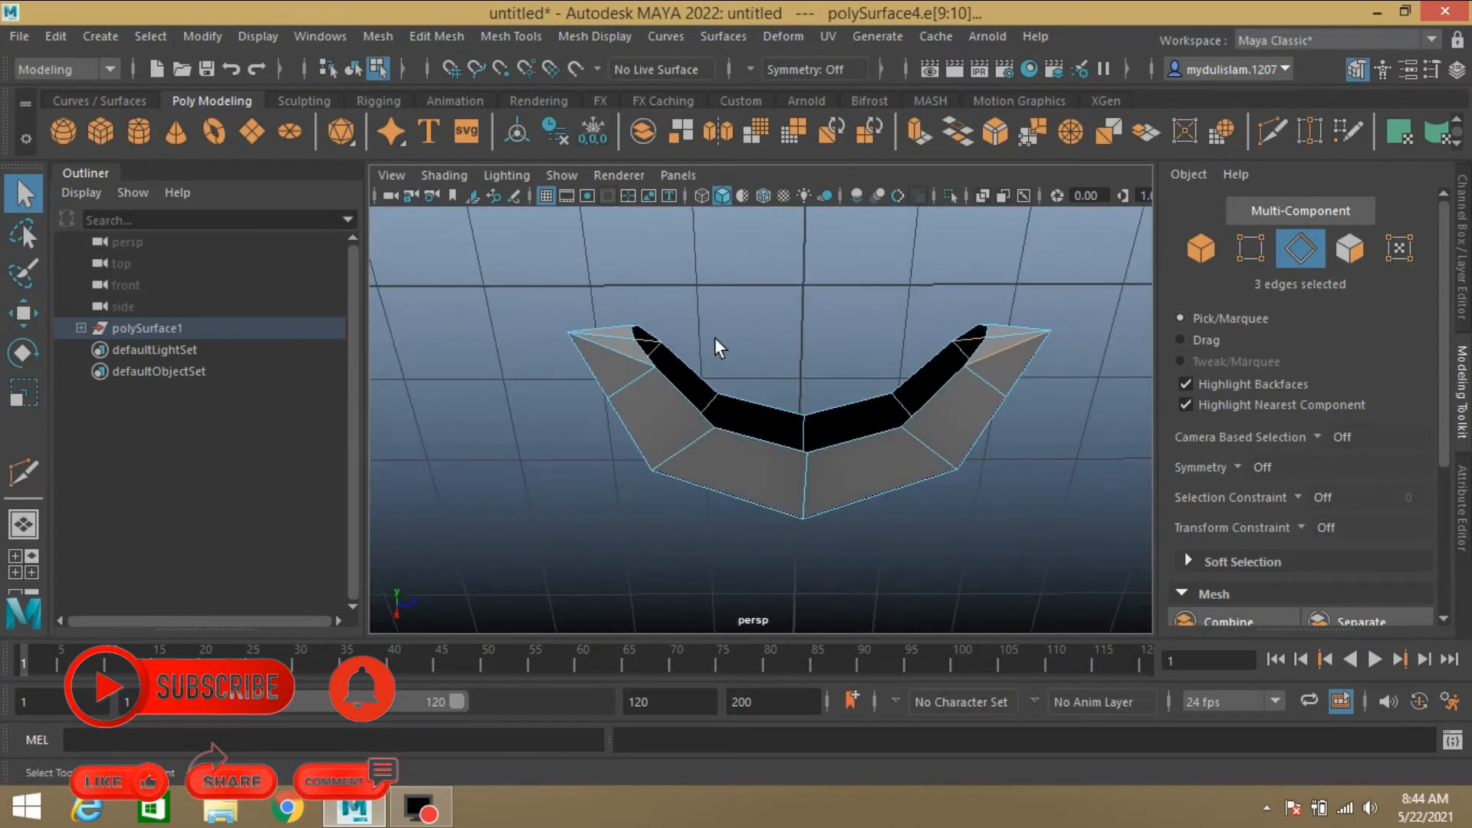
shift+click(614, 351)
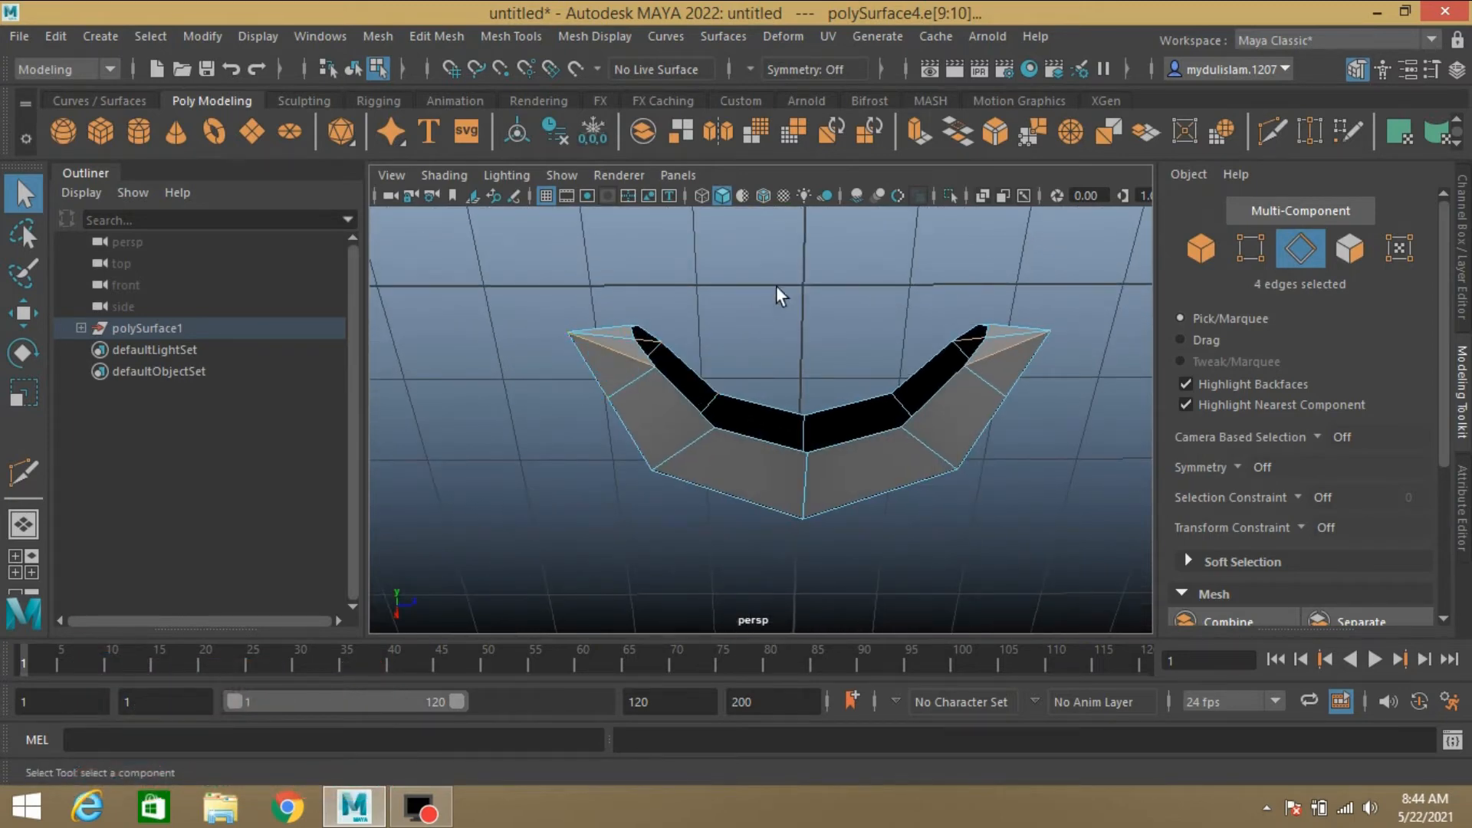
alt+drag(777, 288, 792, 483)
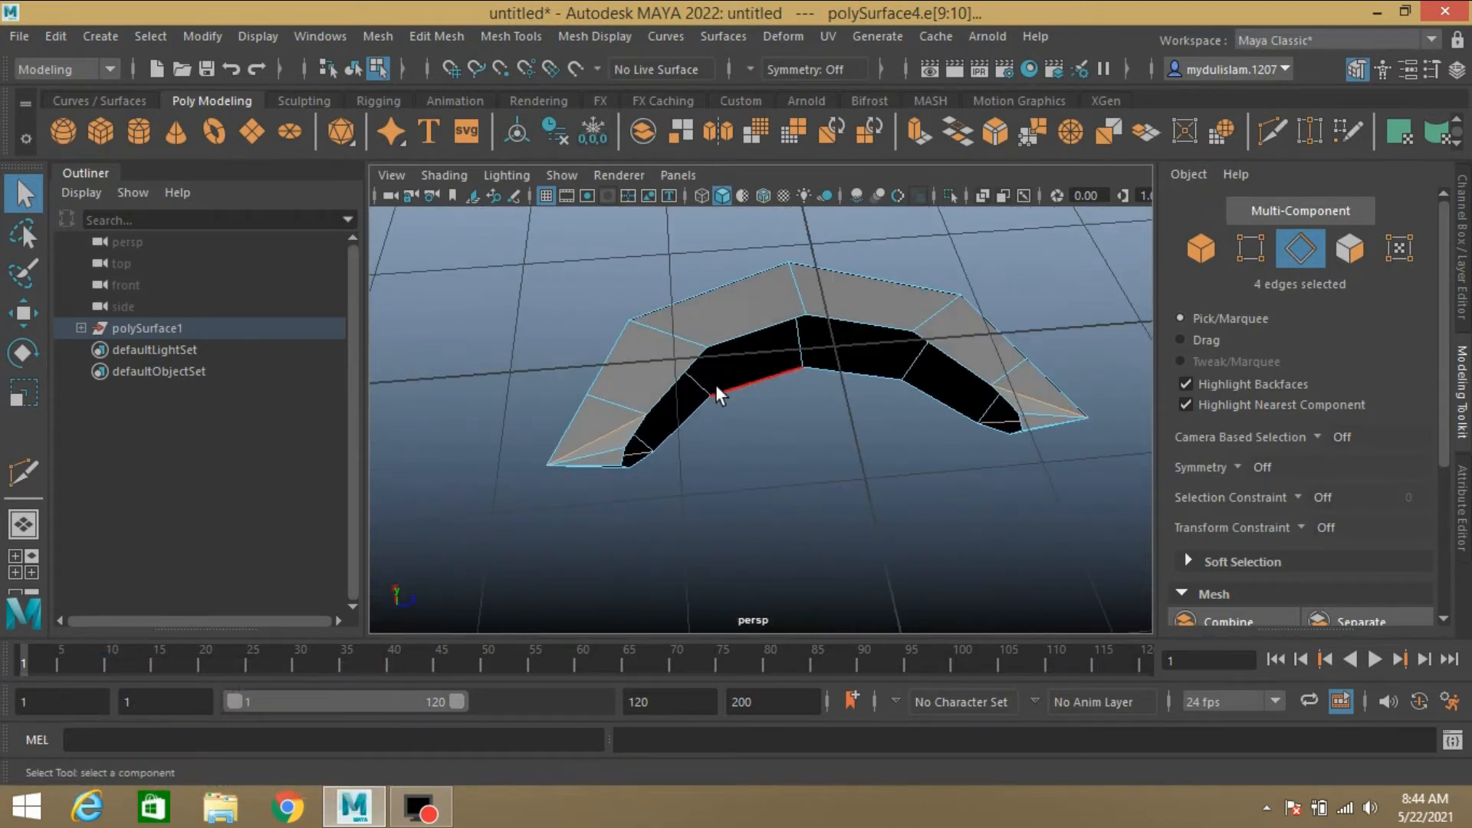
shift+right_drag(715, 380, 642, 411)
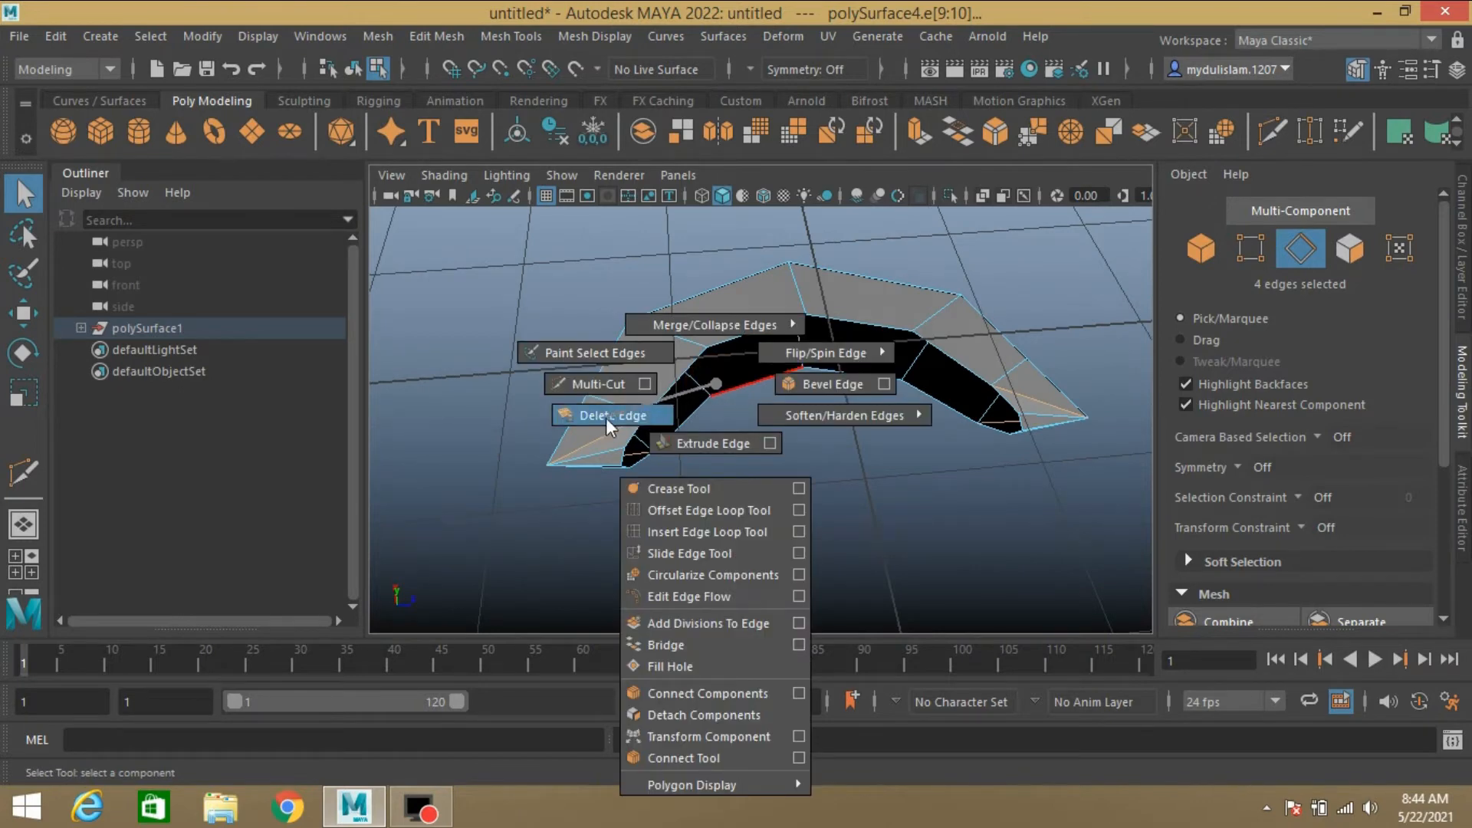
shift+right_drag(606, 416, 605, 416)
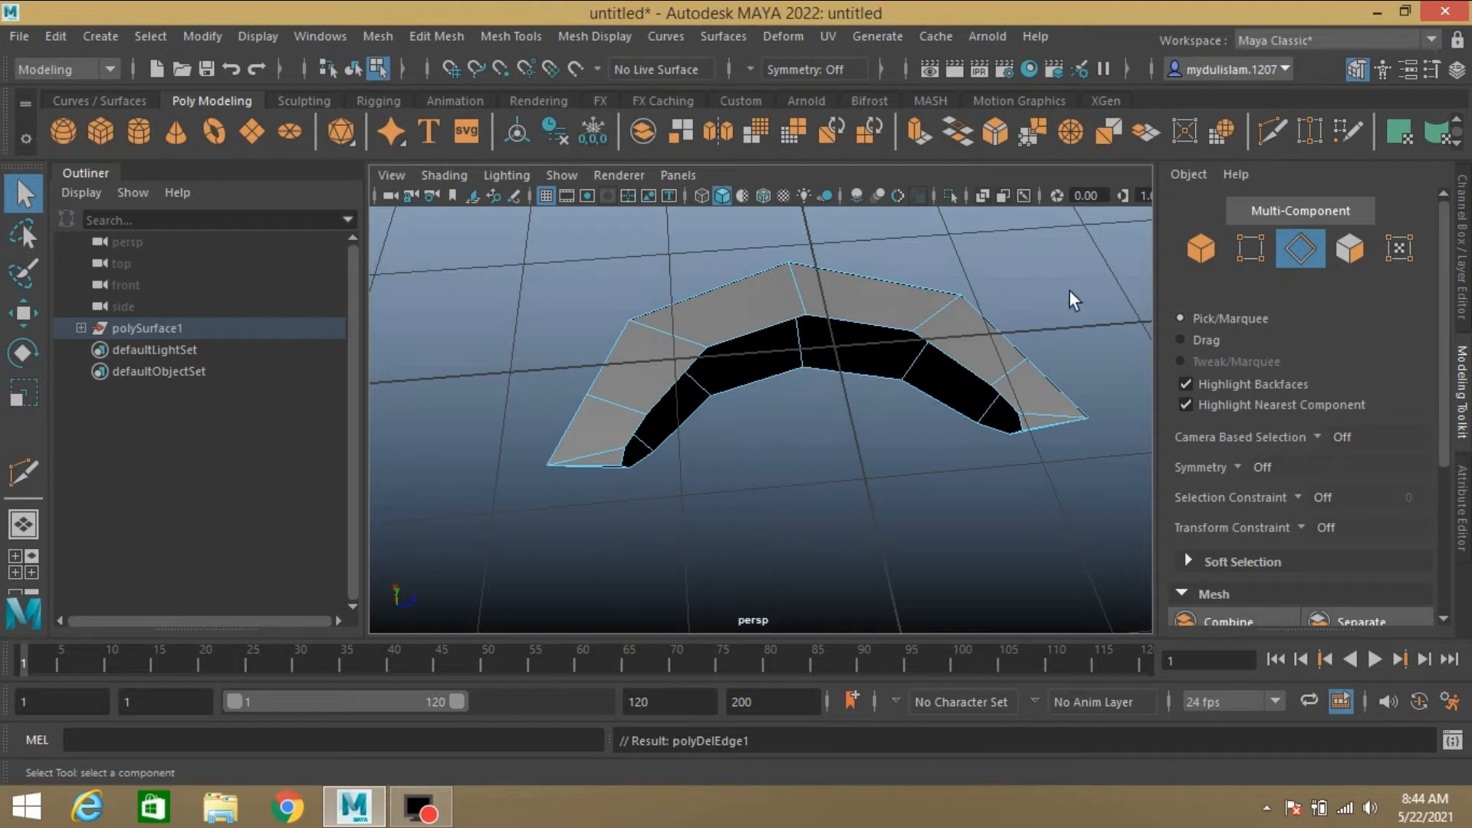
- Delete the construction history of the remaining crescent half
click(1200, 246)
alt+middle_drag(842, 448, 760, 389)
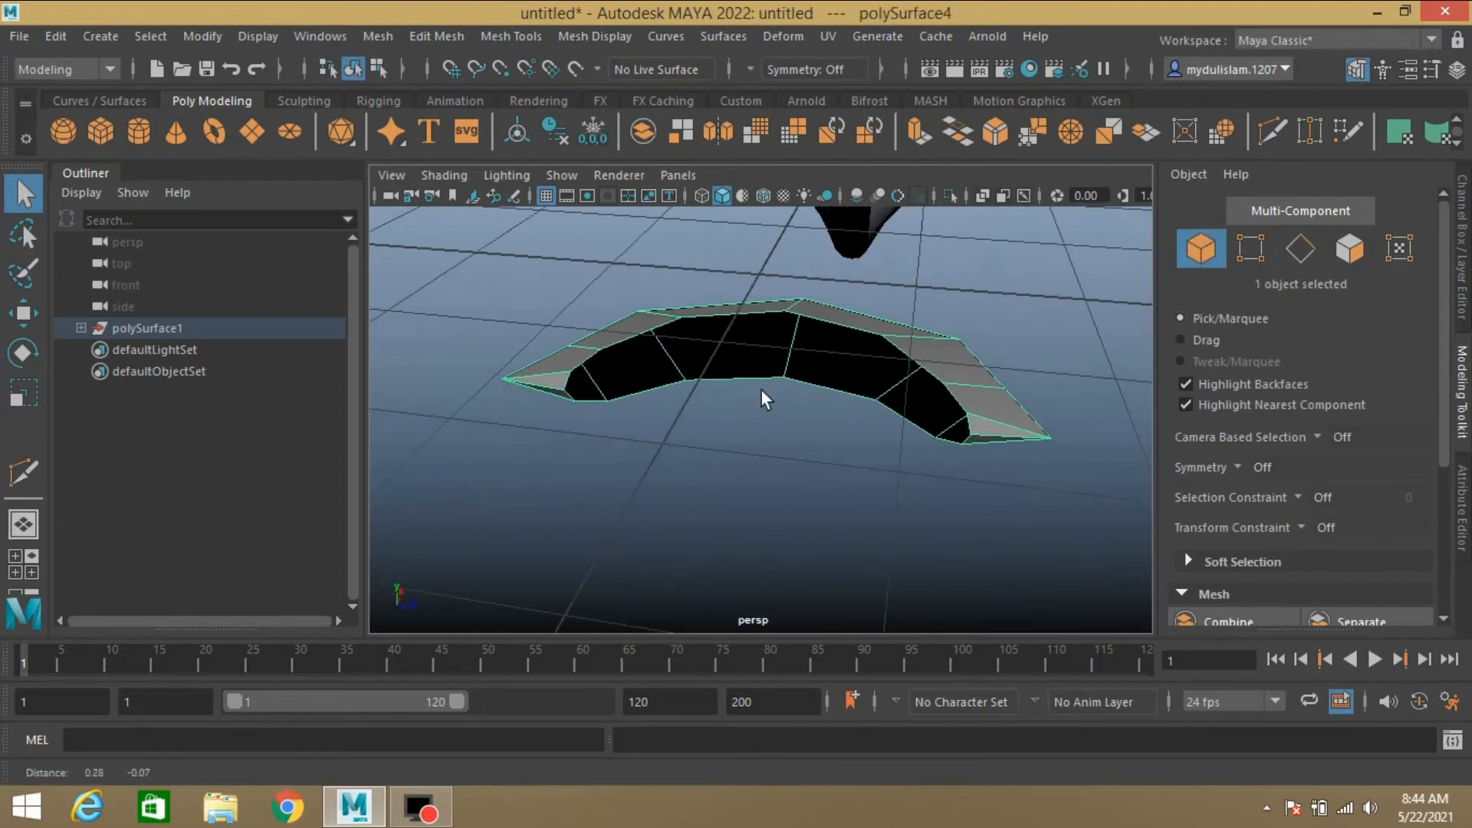
click(58, 37)
mouse_move(289, 289)
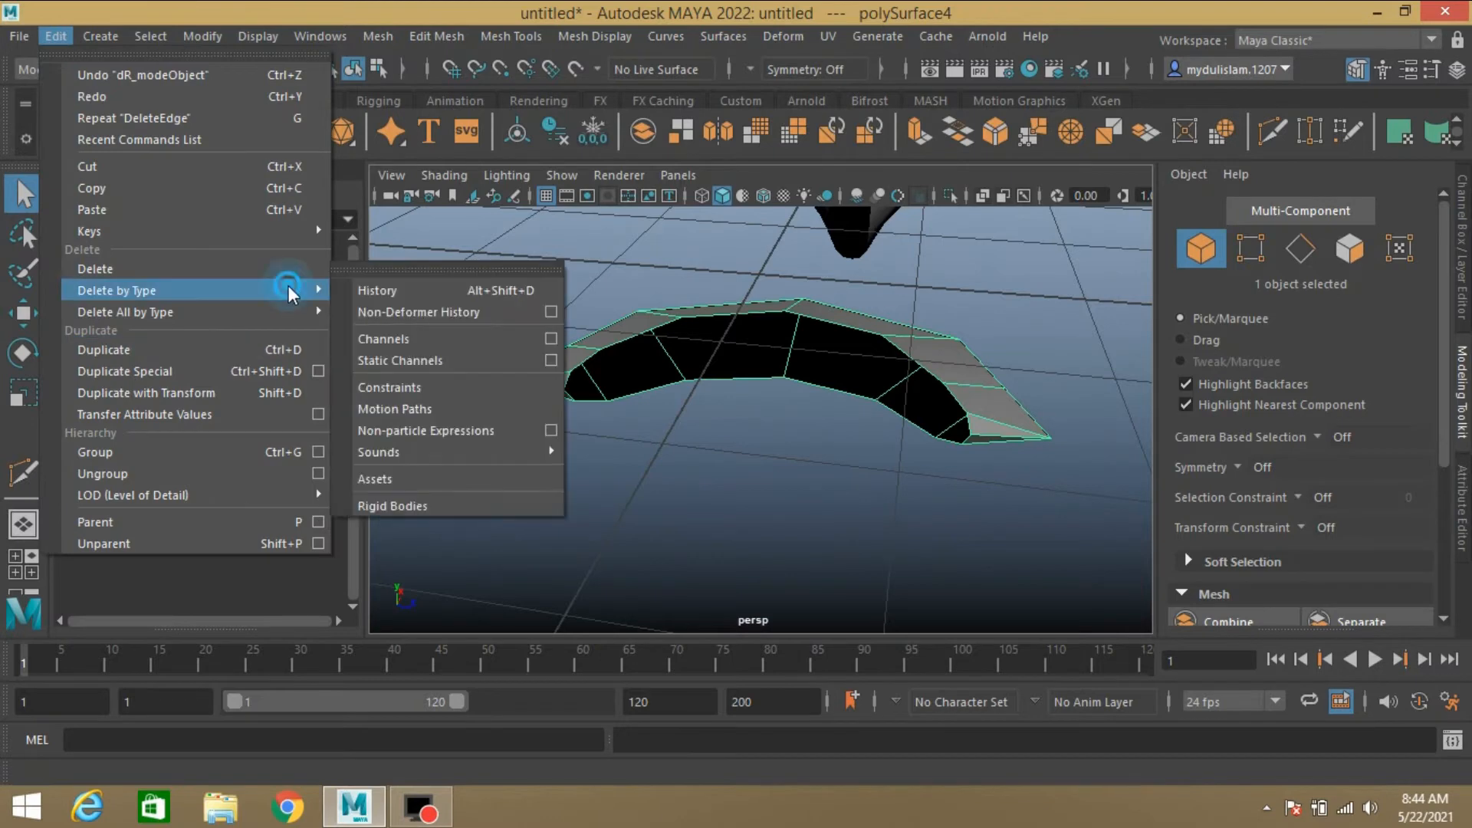
click(393, 290)
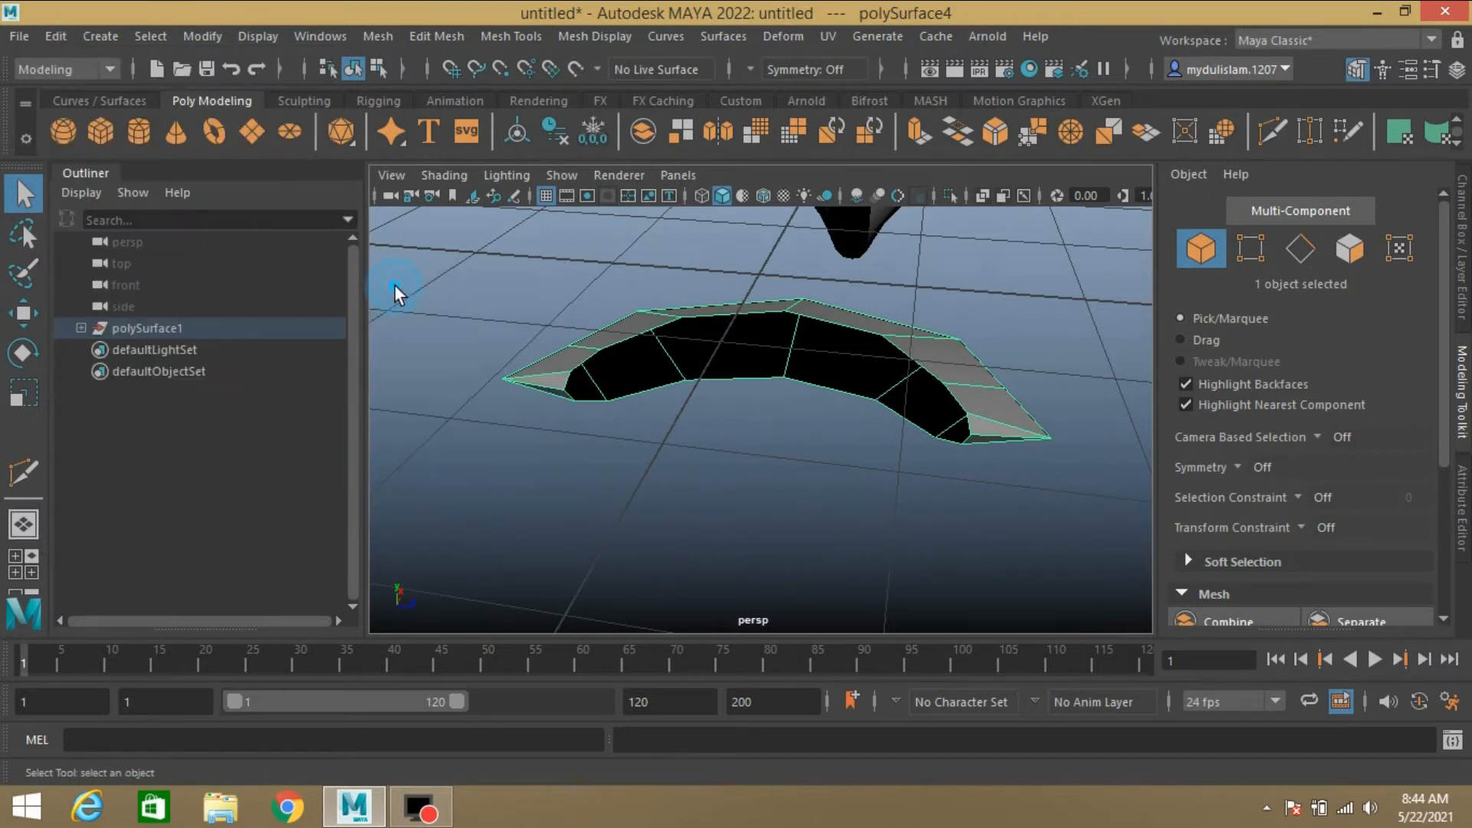
- Bridge the upper and lower inner edges of the segment just beside the middle of the crescent's black opening
click(1300, 255)
click(847, 335)
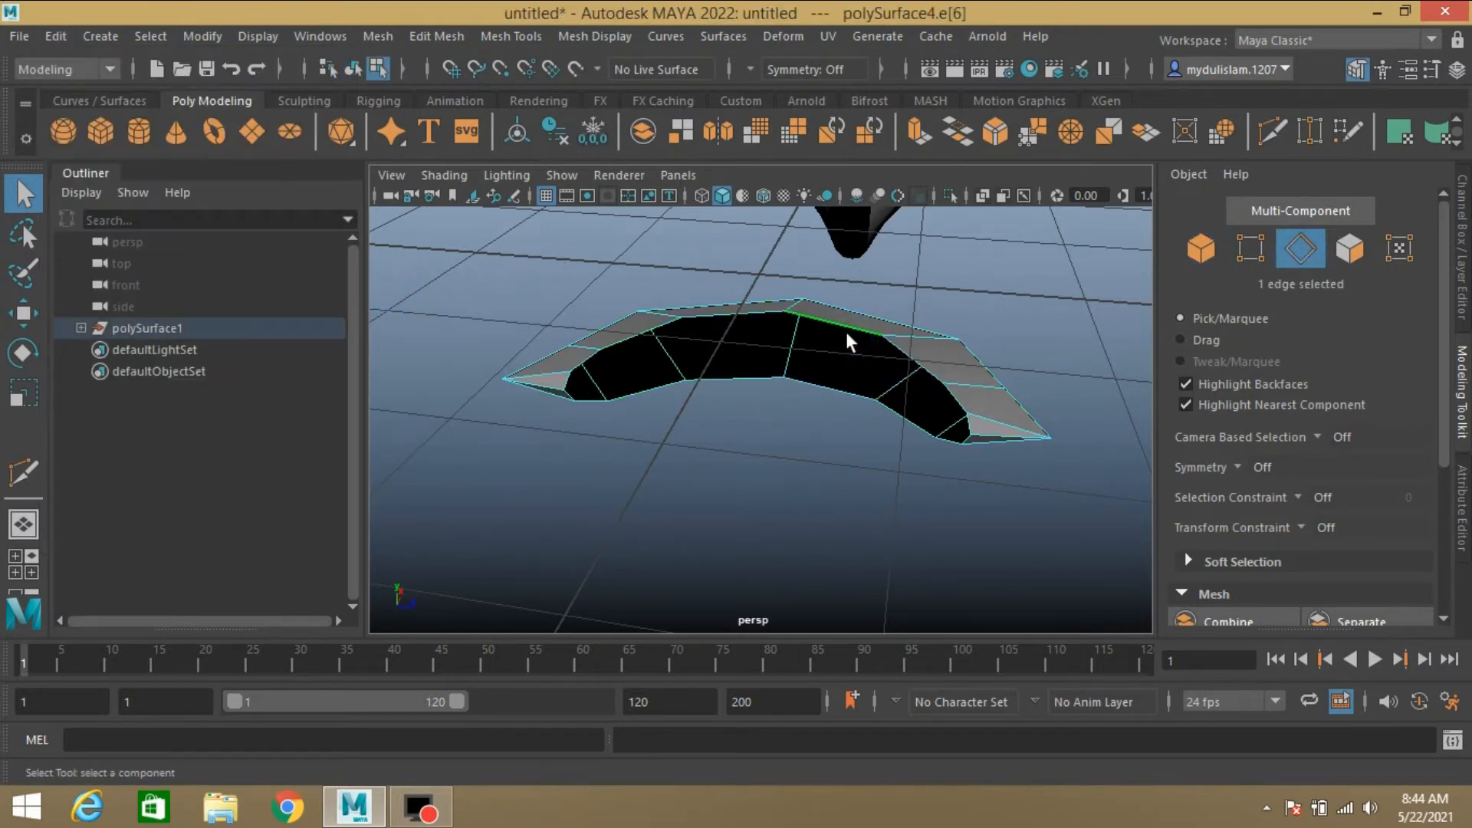
shift+click(845, 388)
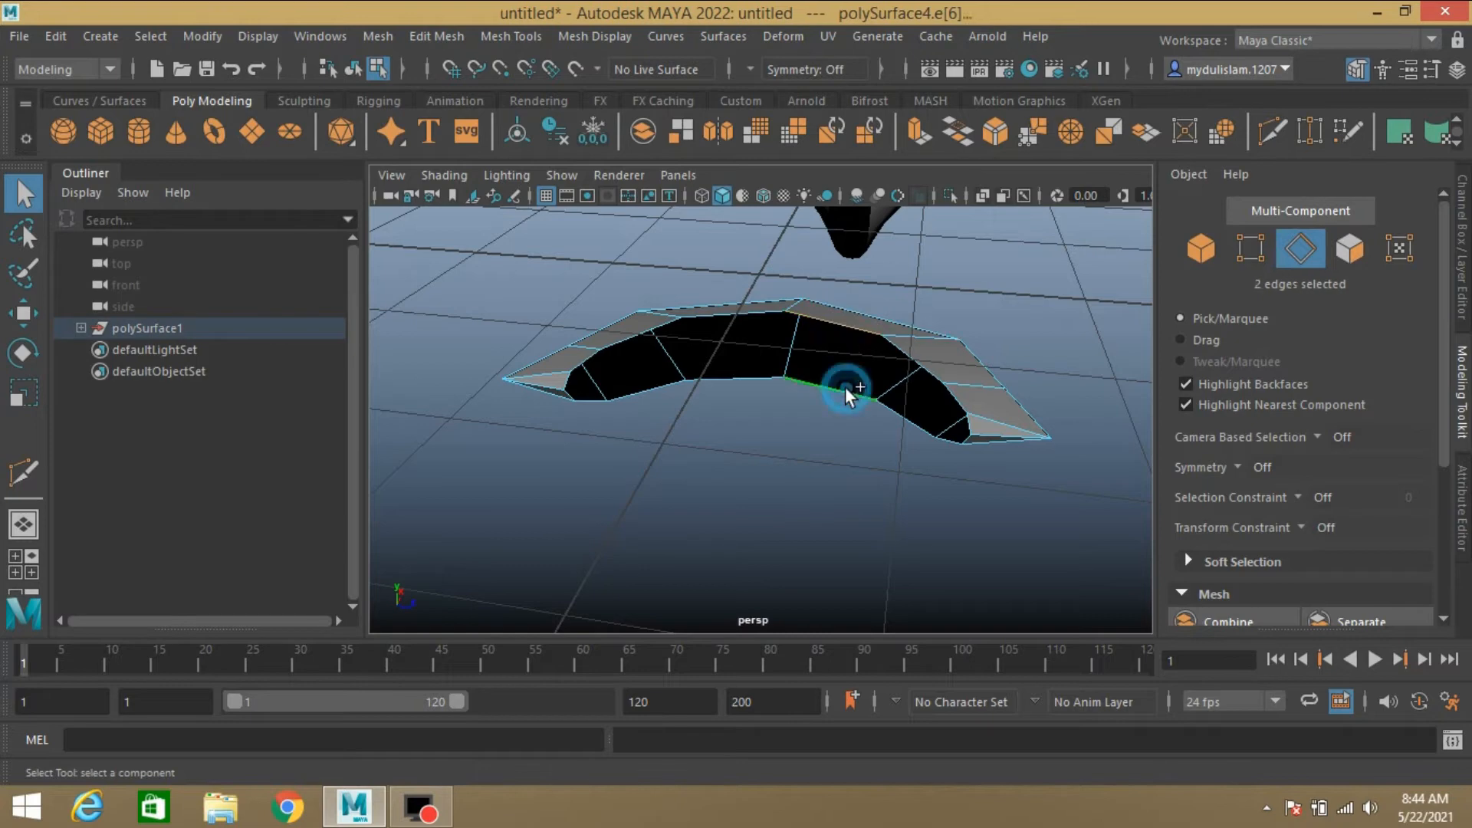
click(420, 38)
click(456, 135)
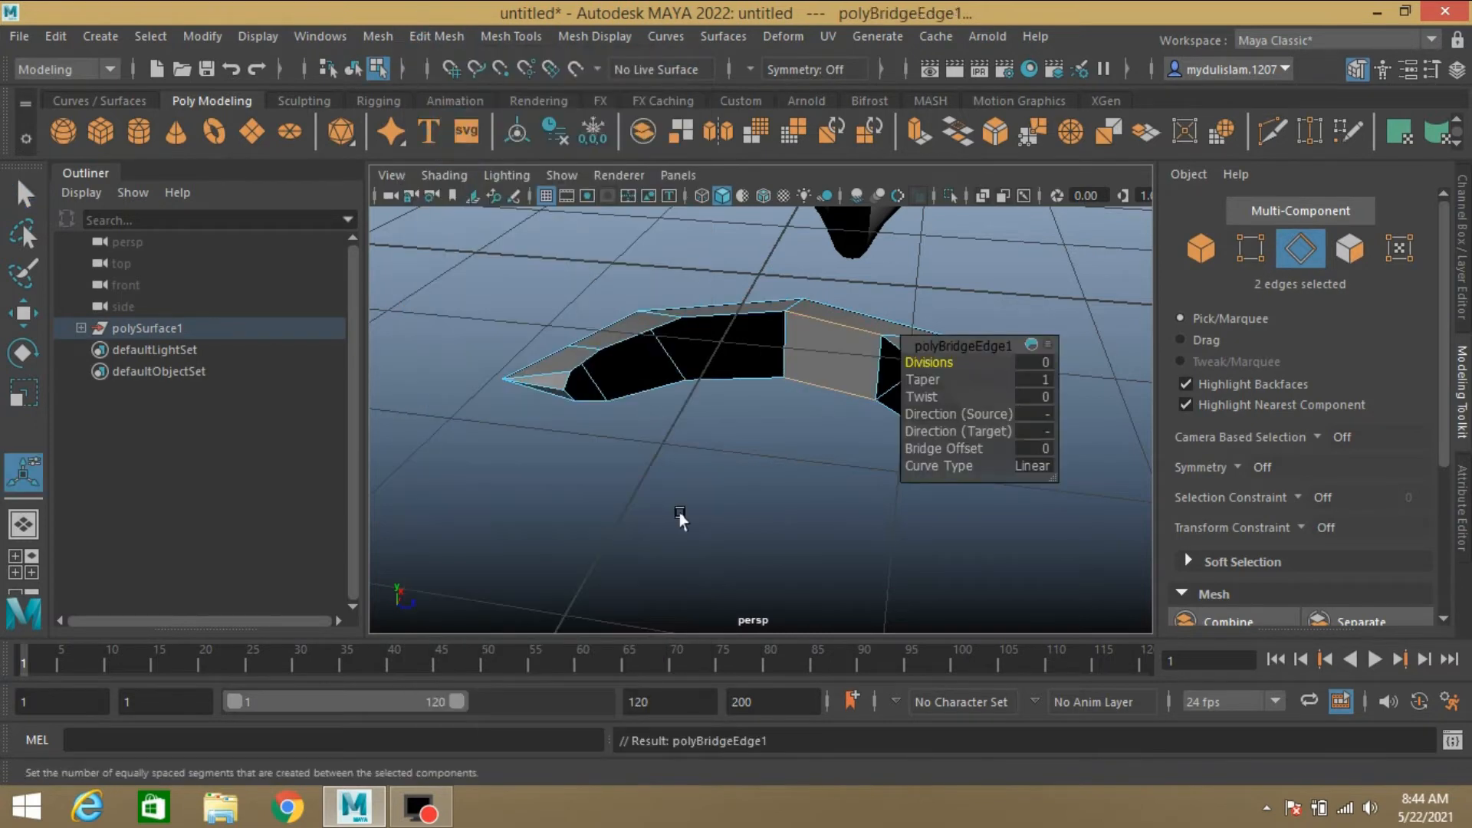
alt+drag(700, 541, 685, 450)
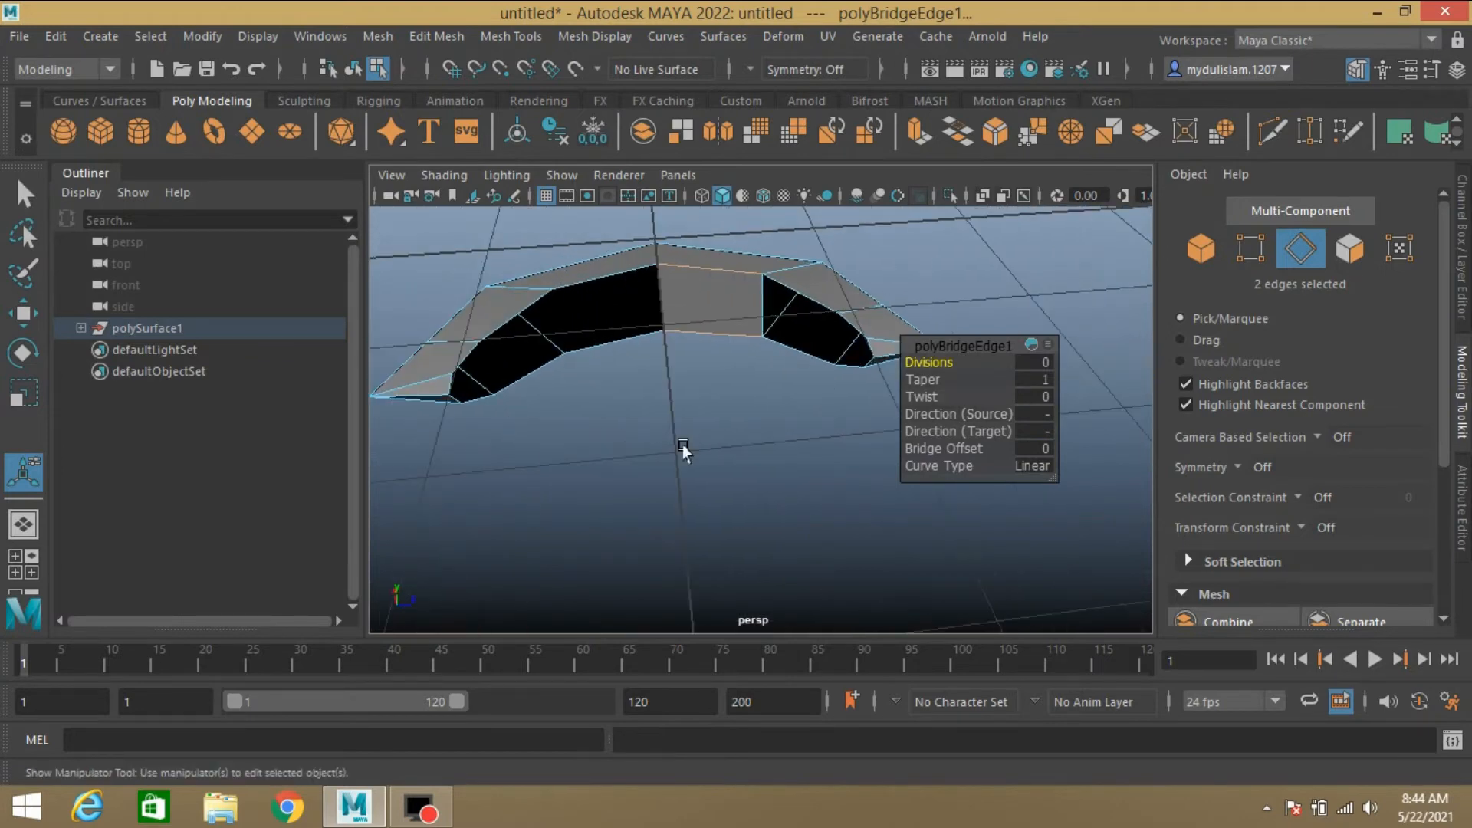
- Bridge the remaining opposite inner edge pairs on both sides of the bridged segment, leaving only the openings at the tips
click(803, 293)
shift+click(796, 349)
key(g)
click(606, 277)
shift+click(614, 342)
key(g)
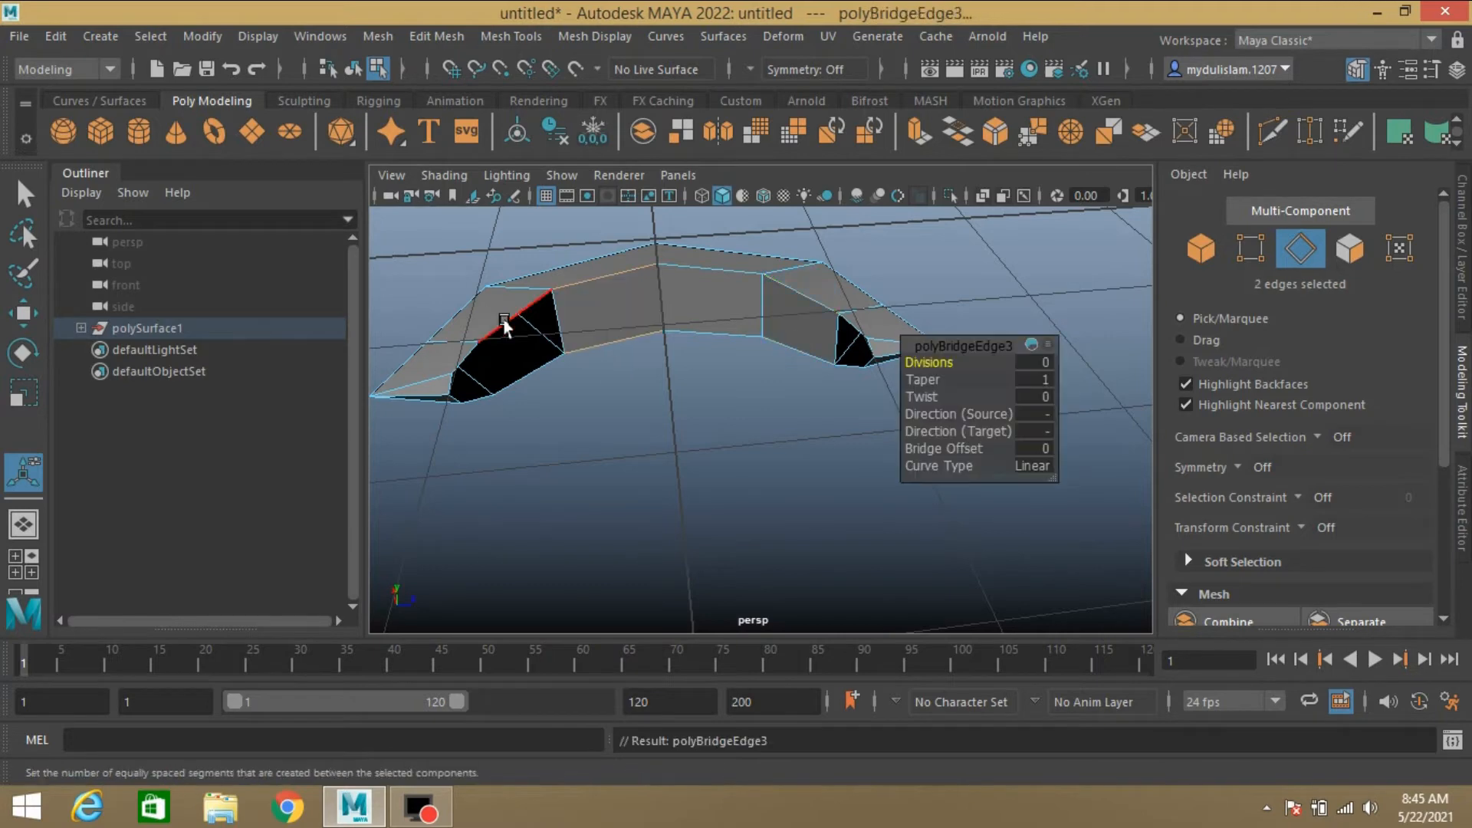
key(g)
- Fill the remaining border hole at each tip of the crescent's inner wall with Fill Hole
double_click(859, 324)
click(377, 36)
click(403, 191)
double_click(457, 371)
key(g)
- Select the closed crescent as an object and delete its construction history
click(23, 193)
right_drag(546, 326, 602, 282)
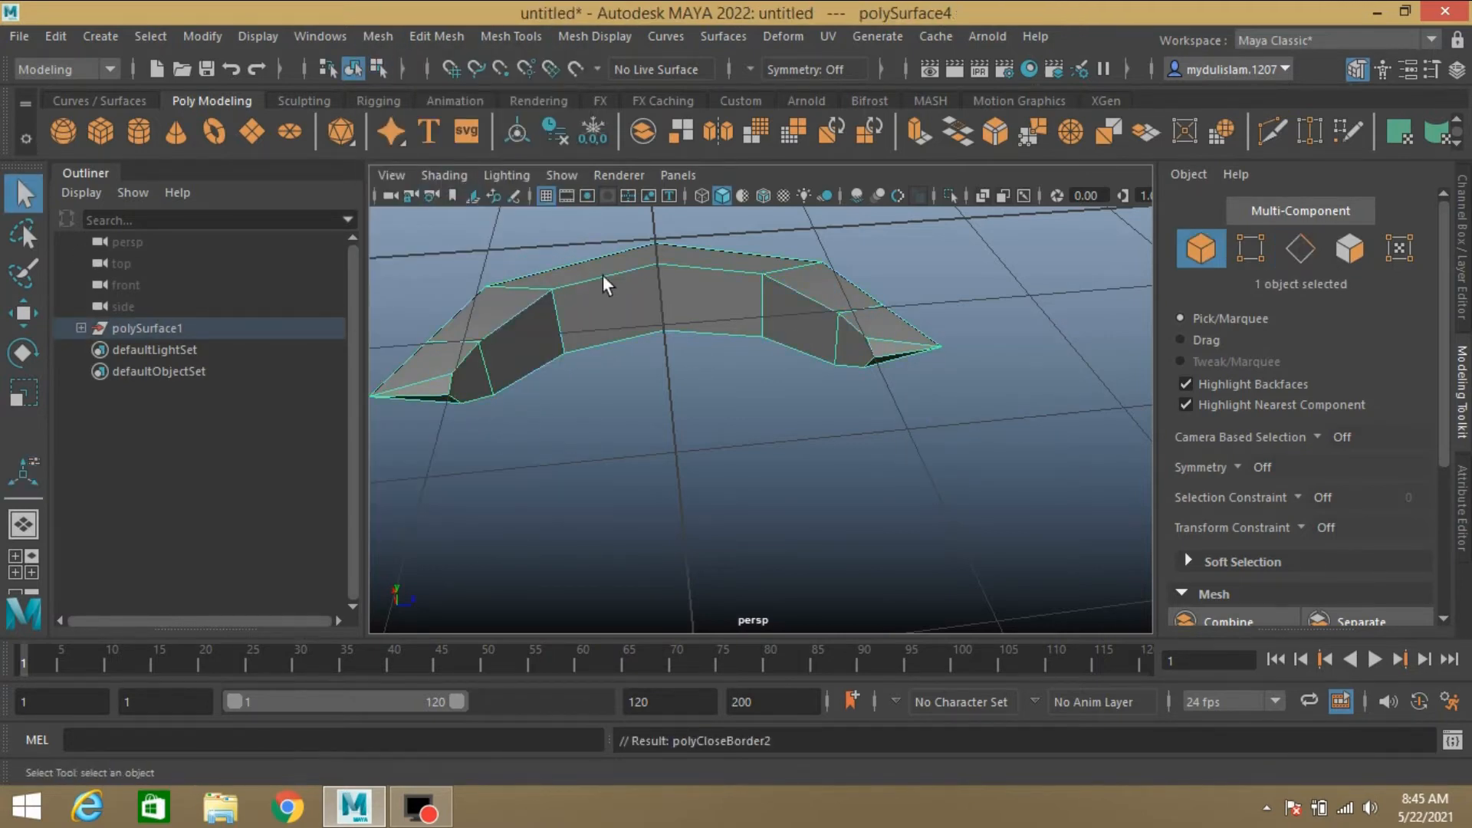
click(55, 37)
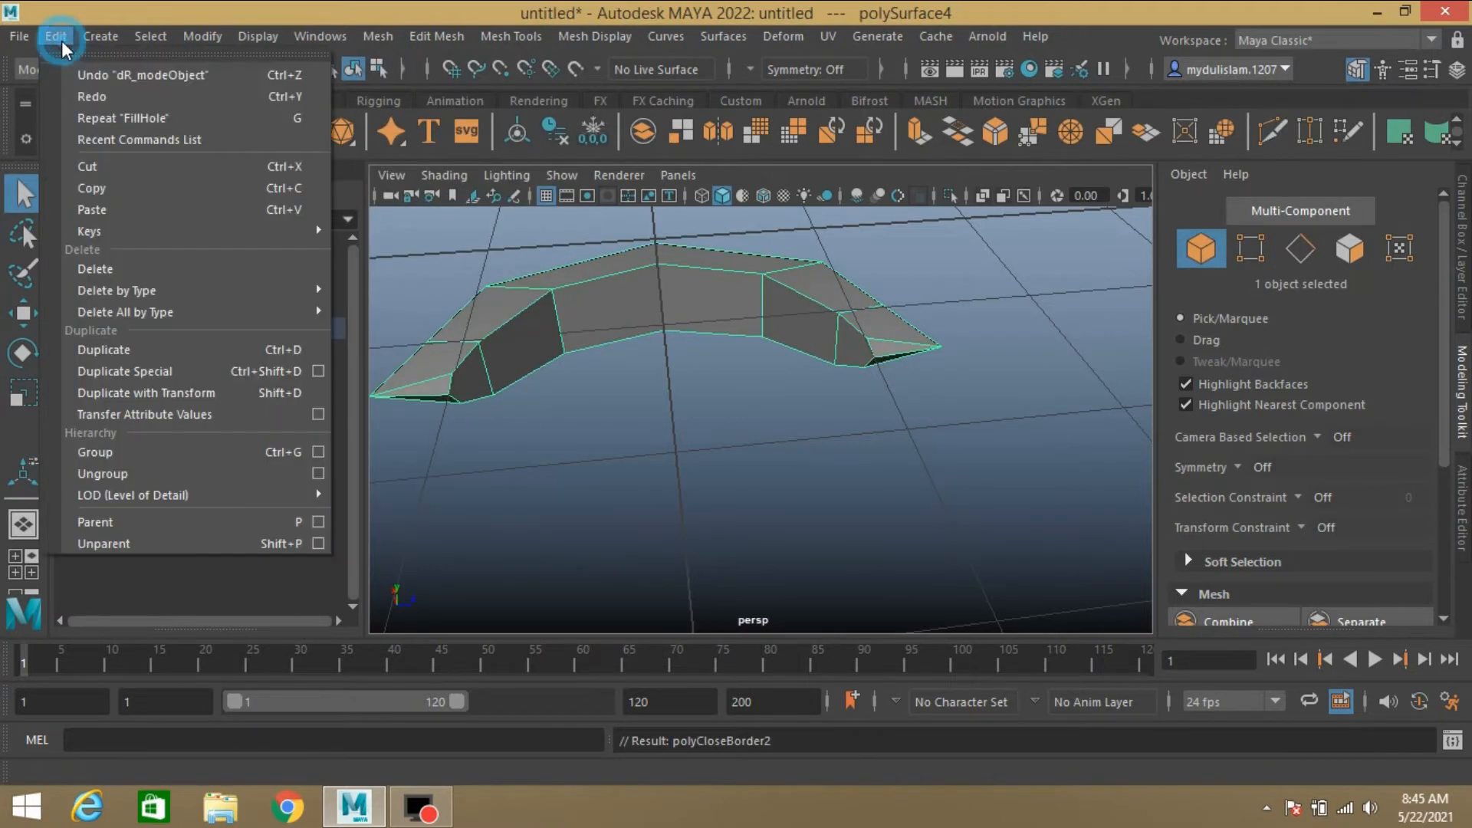
click(290, 285)
click(398, 289)
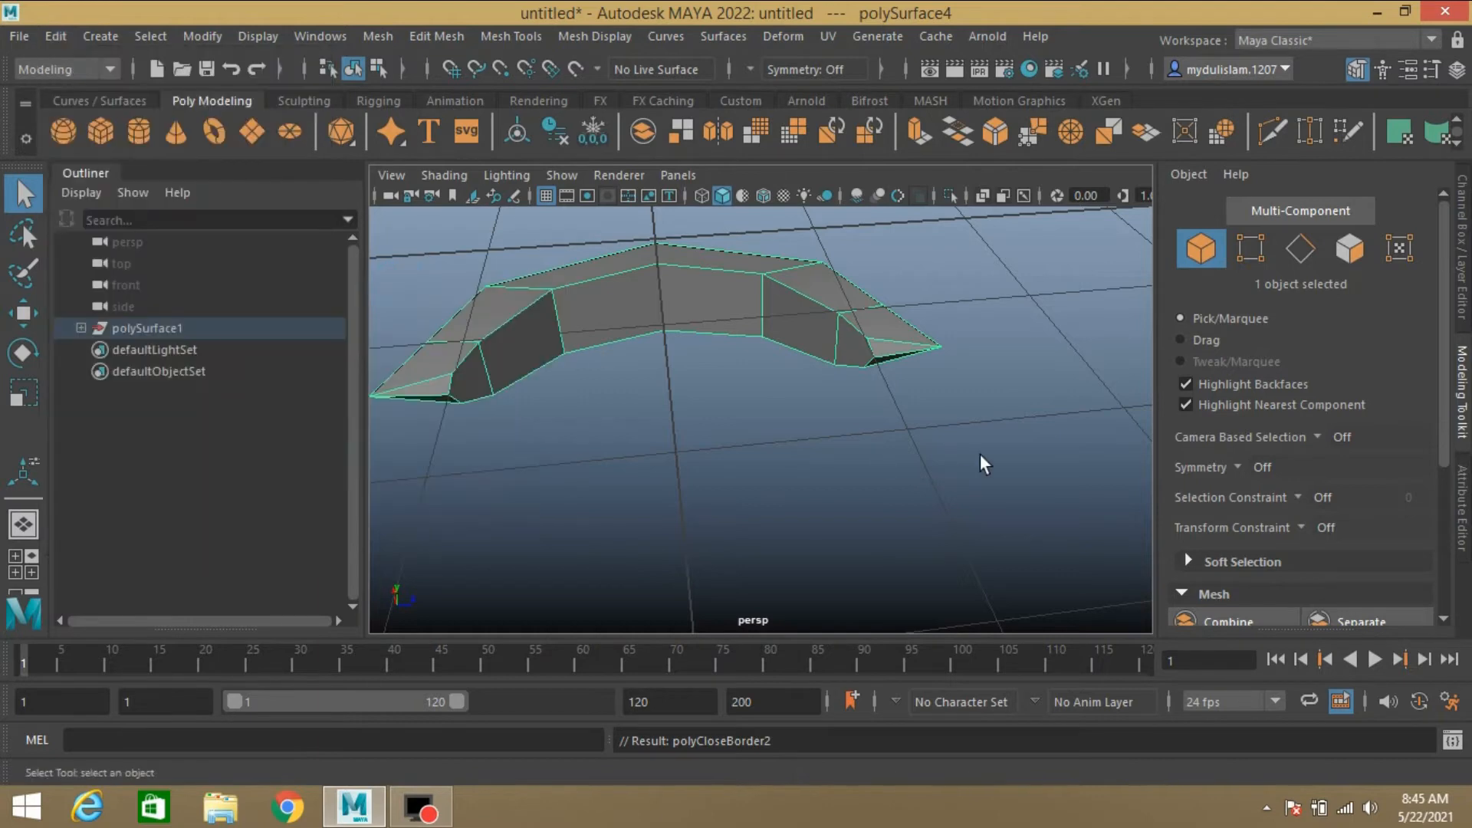
- Multi-Cut a lengthwise edge line along the middle of the inner wall, from the end vertex at one tip to the other
click(1271, 131)
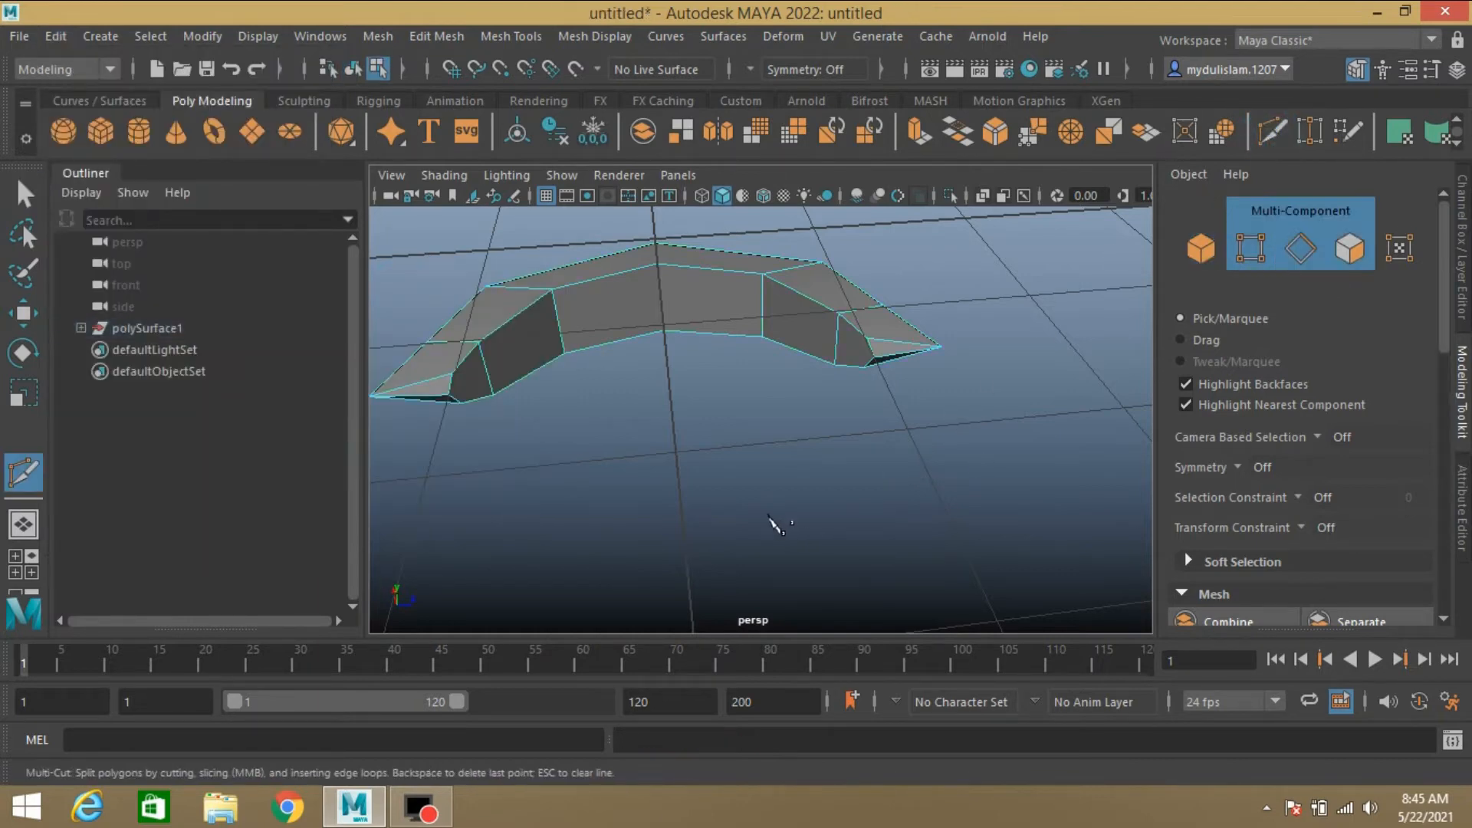
alt+drag(769, 515, 855, 526)
scroll(853, 514, up, 3)
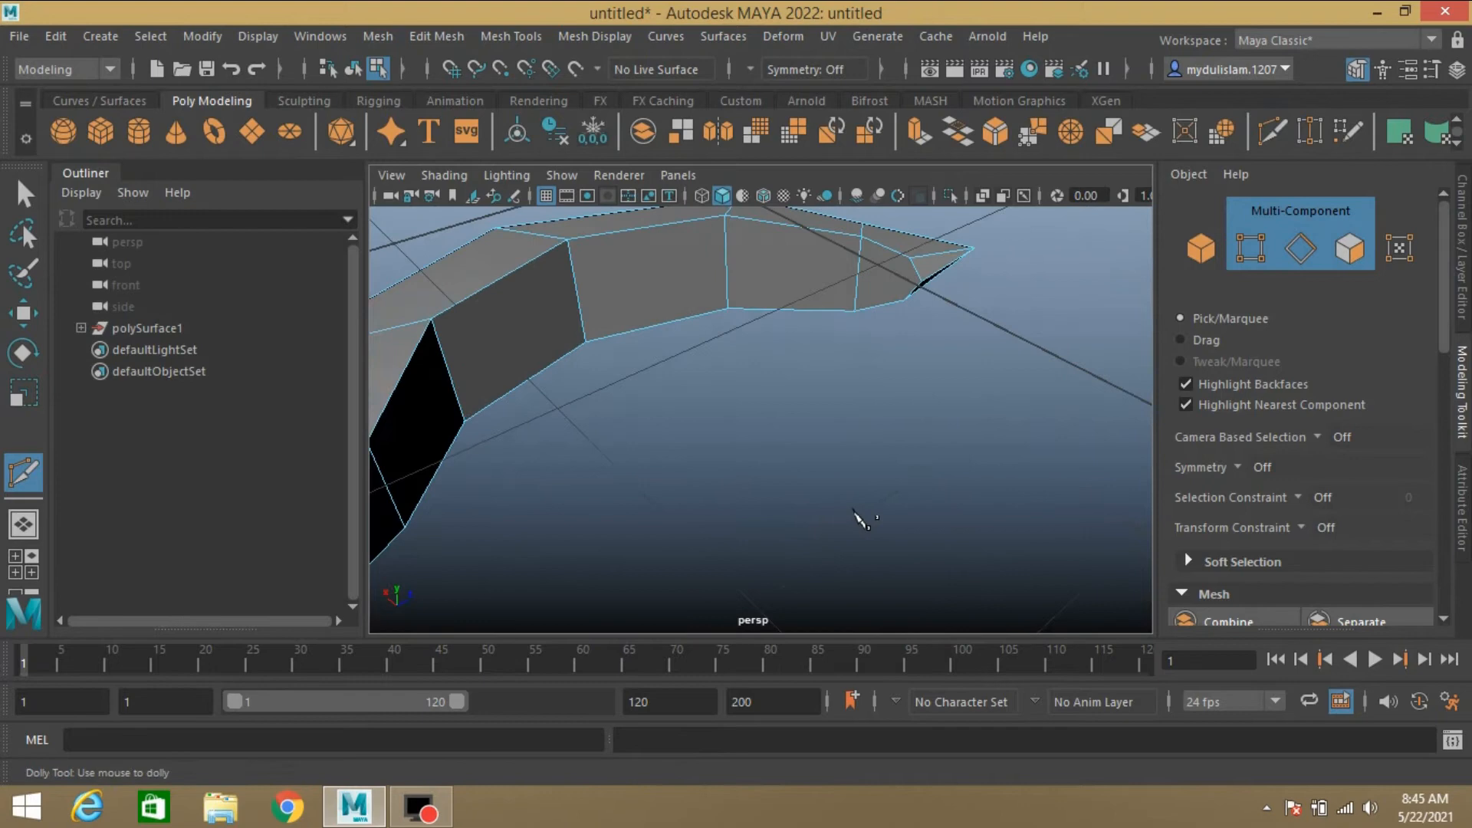
click(922, 283)
click(858, 275)
click(726, 263)
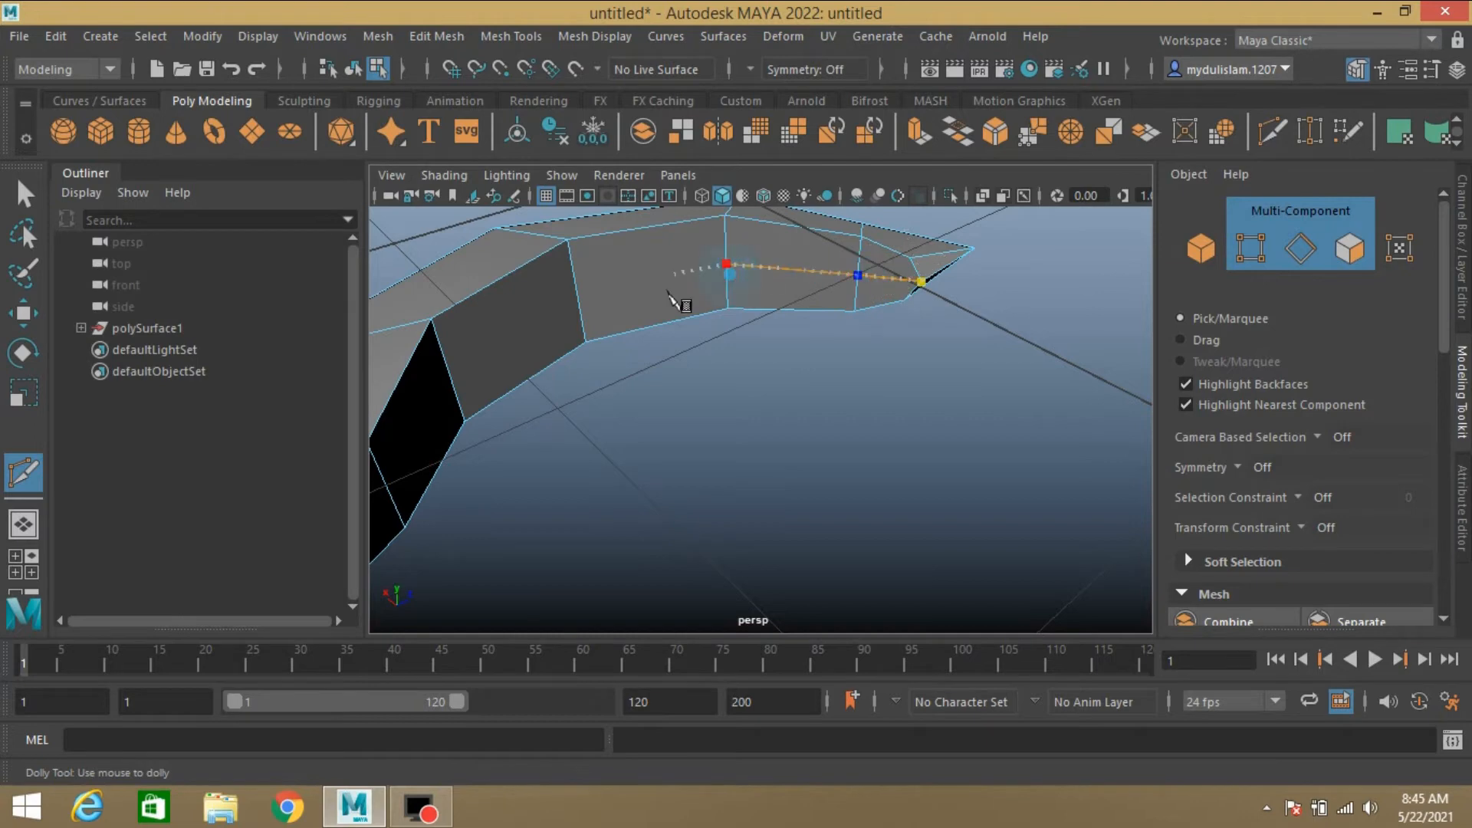
click(583, 322)
click(451, 375)
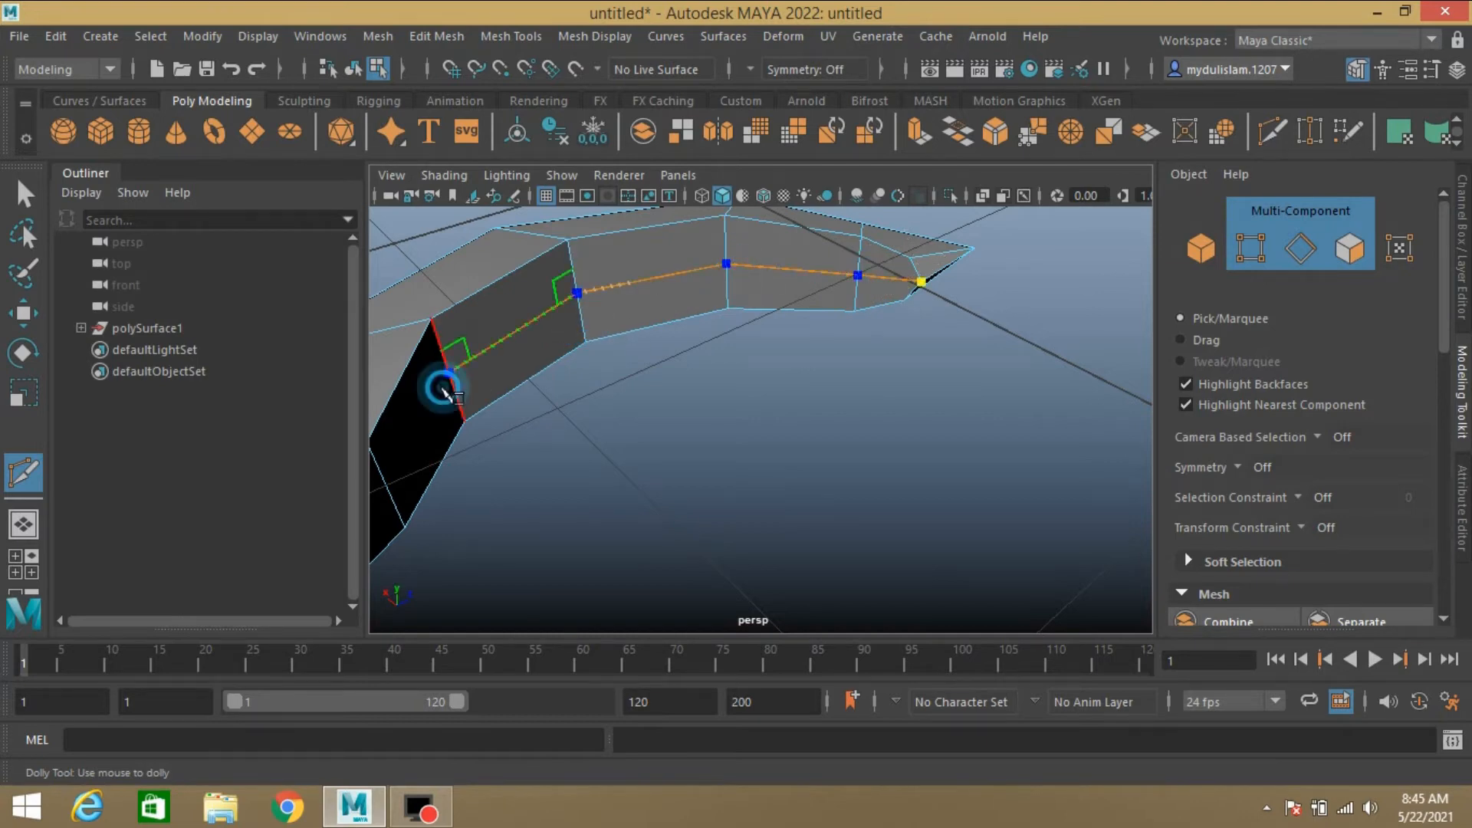
click(394, 473)
scroll(773, 549, down, 3)
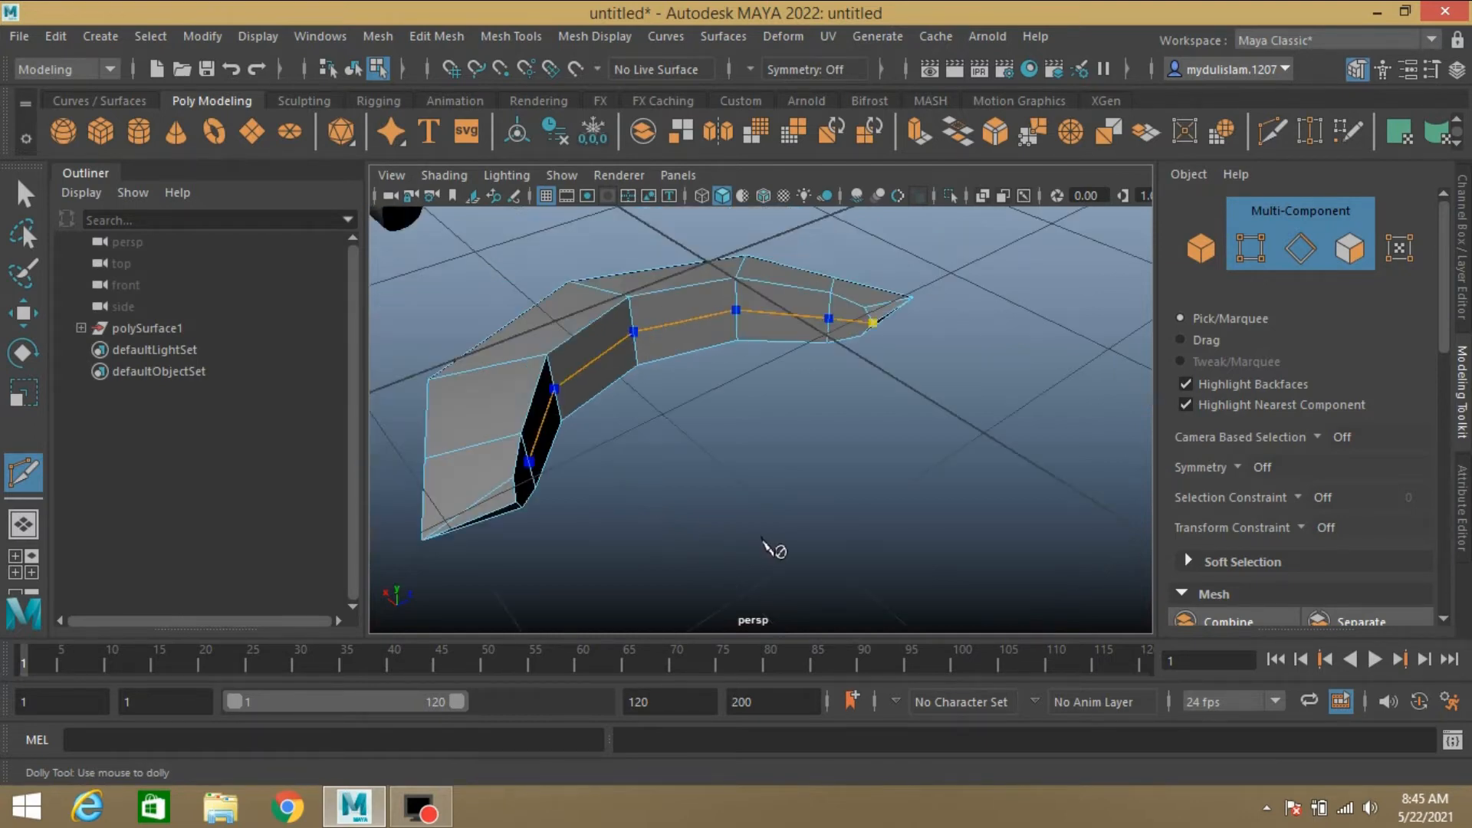
alt+drag(725, 531, 453, 380)
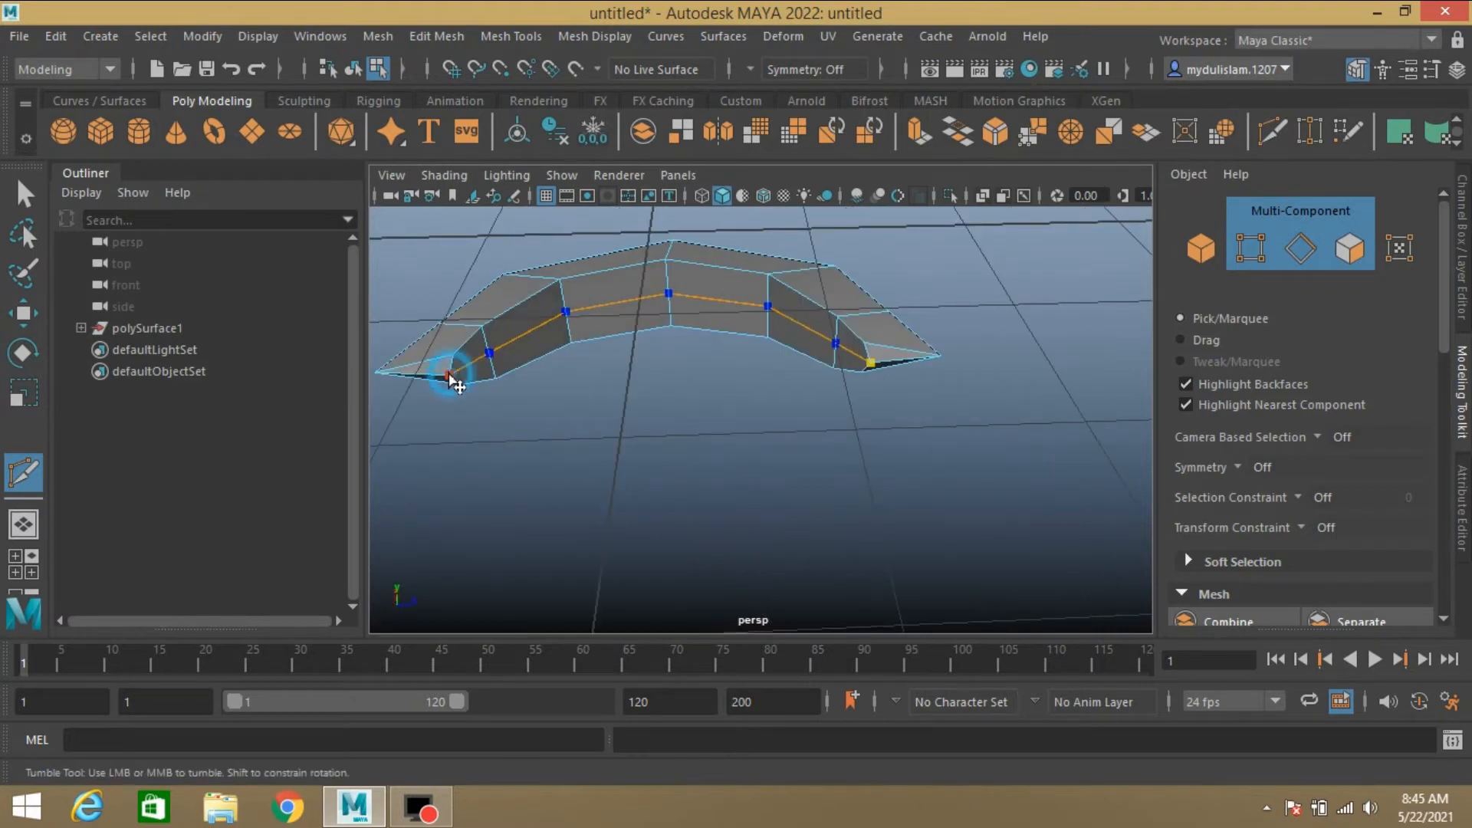
key(Return)
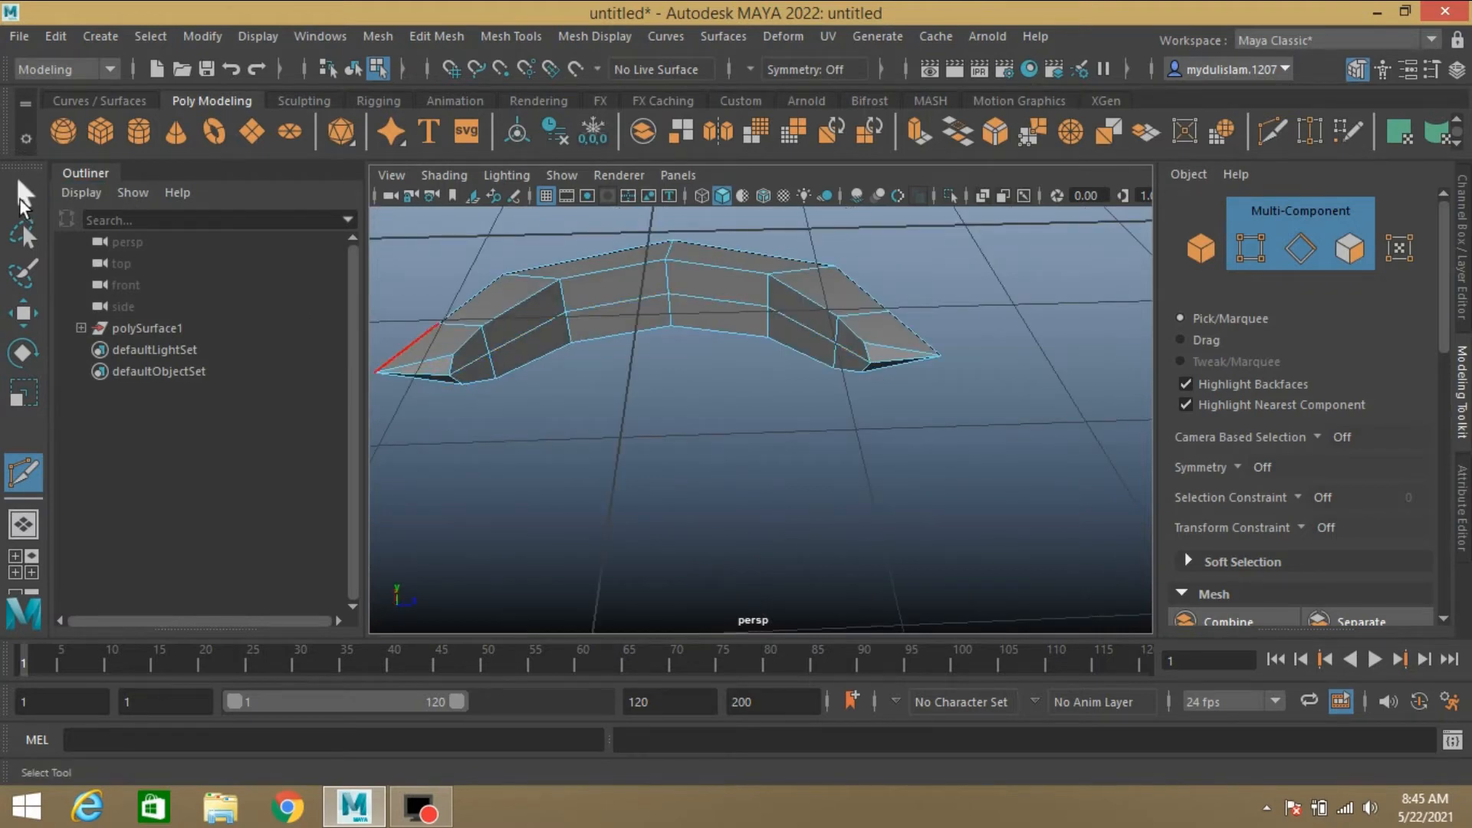
- Extrude the upper and lower face strips of the inner wall together with an offset of 0.1
key(q)
click(1342, 247)
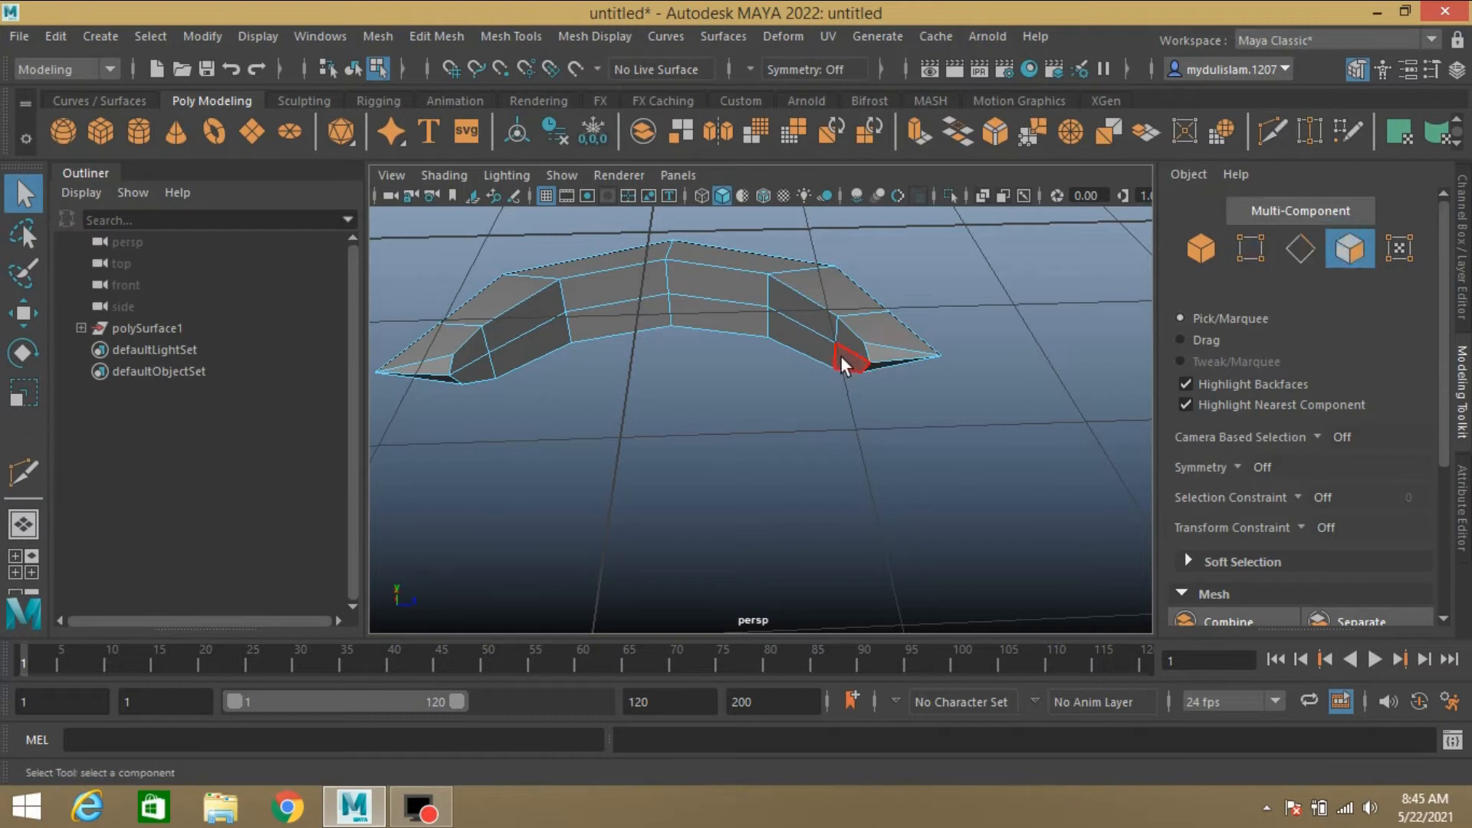
click(851, 349)
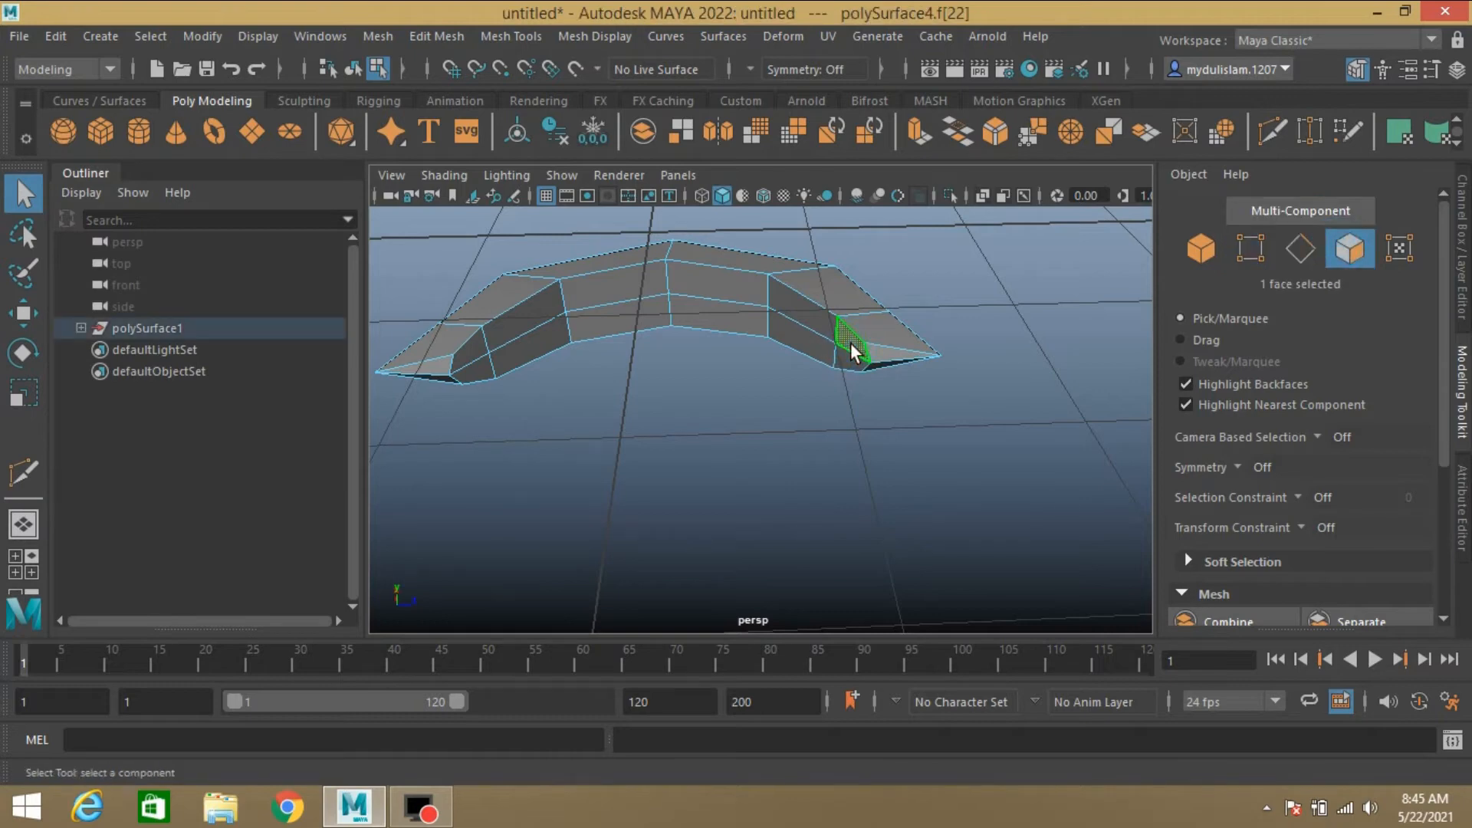
shift+double_click(467, 356)
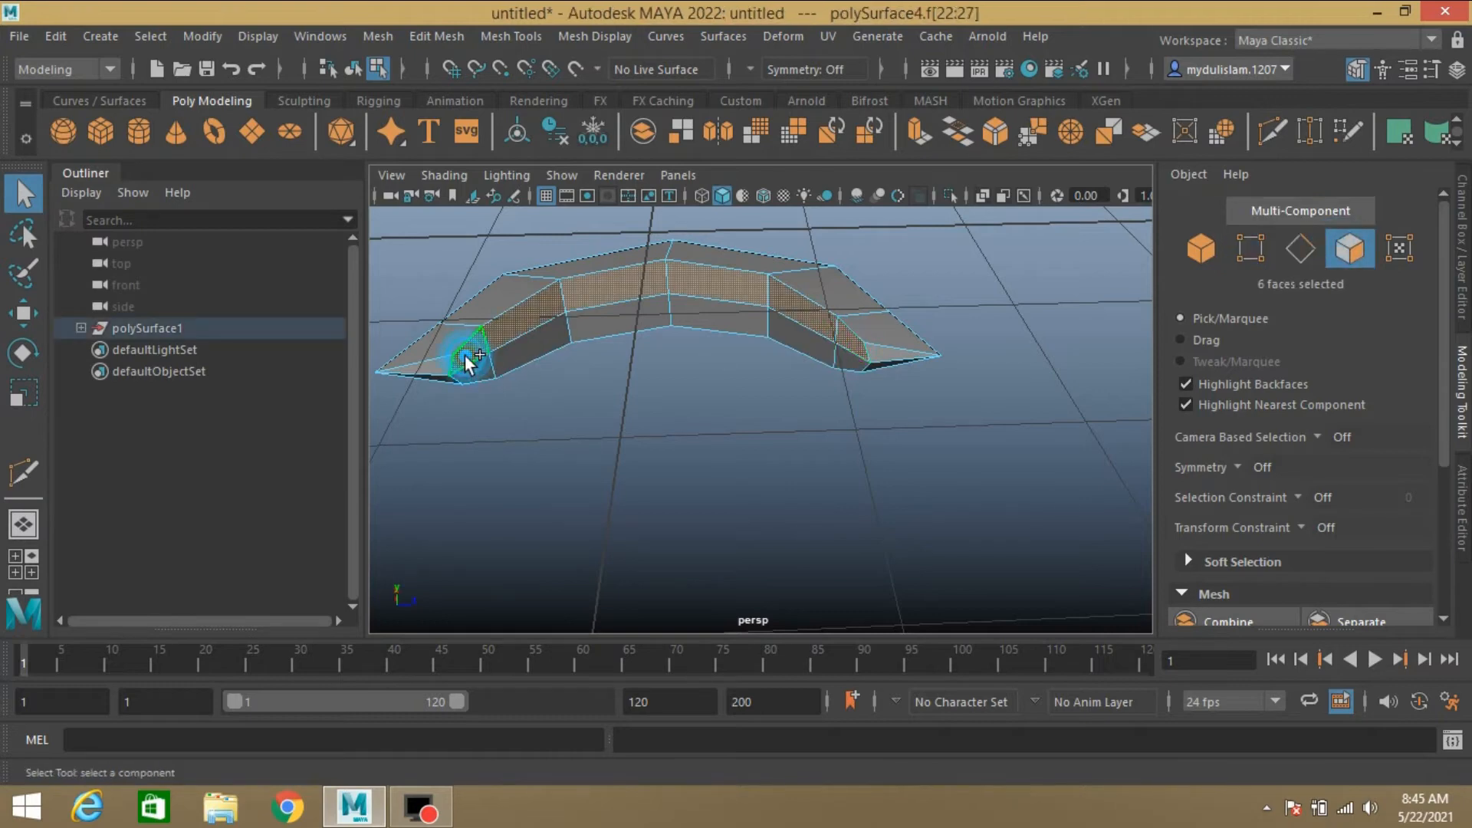
shift+double_click(864, 357)
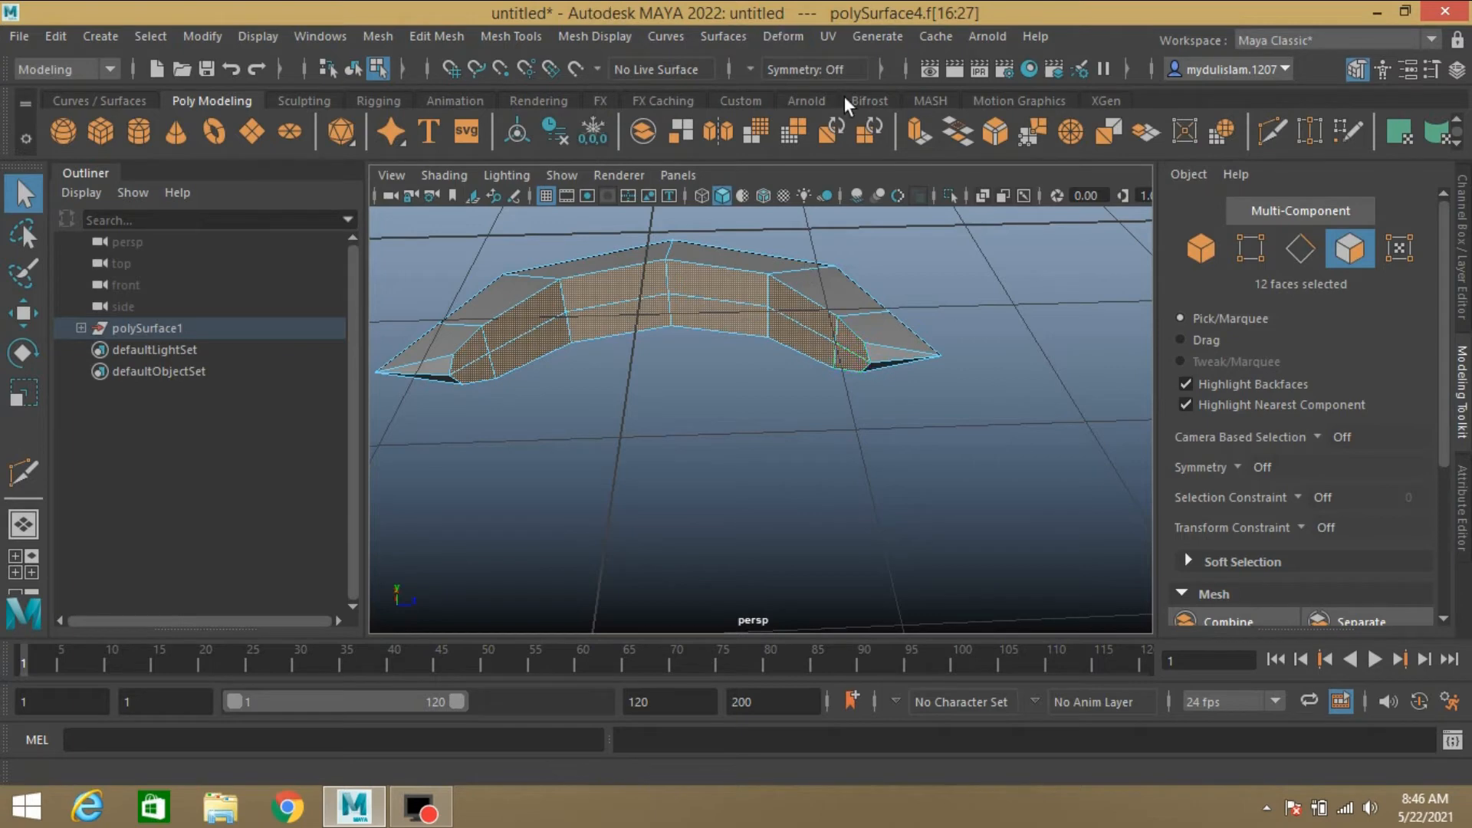
click(917, 131)
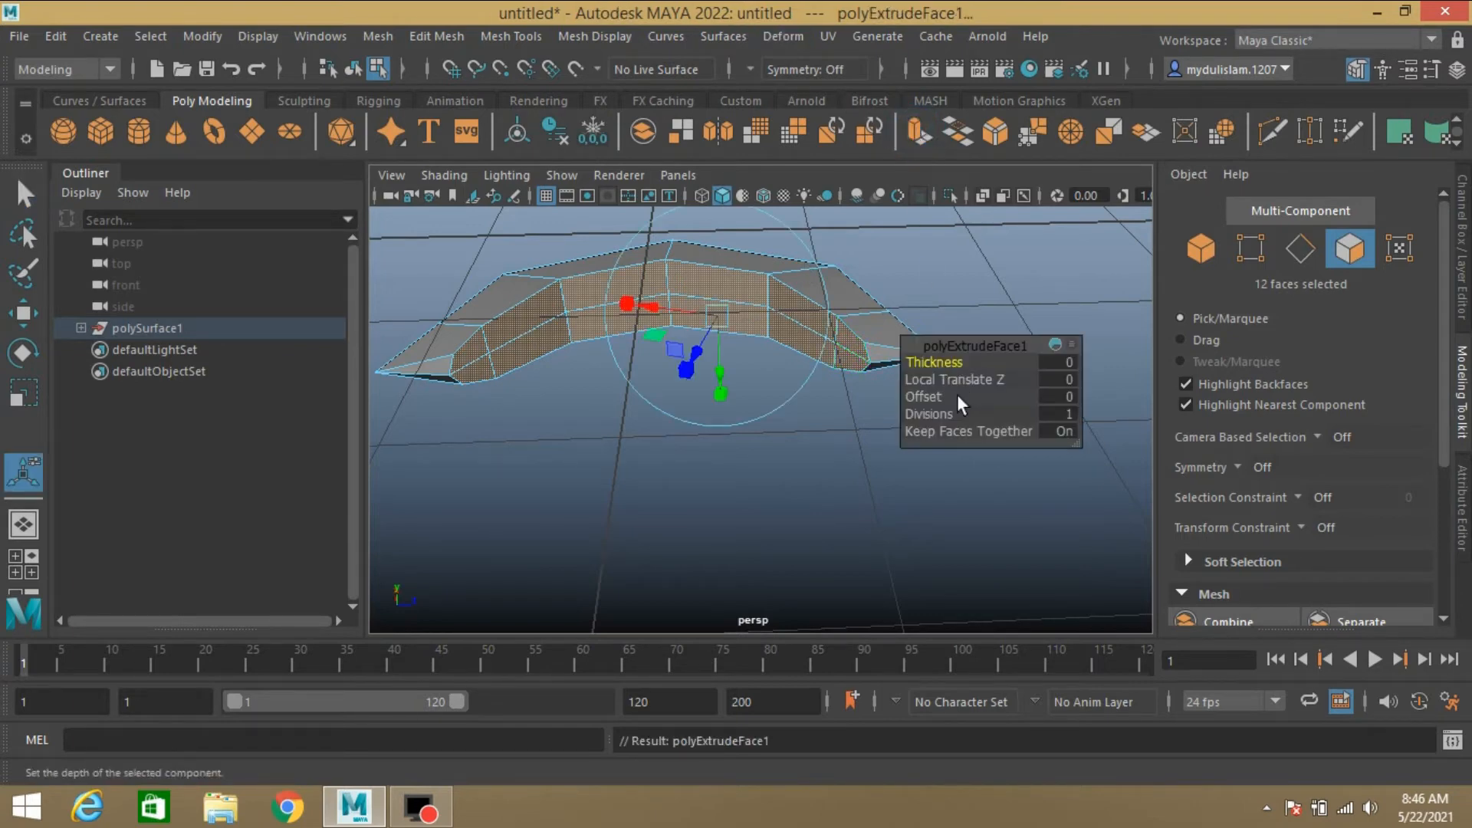
click(1060, 397)
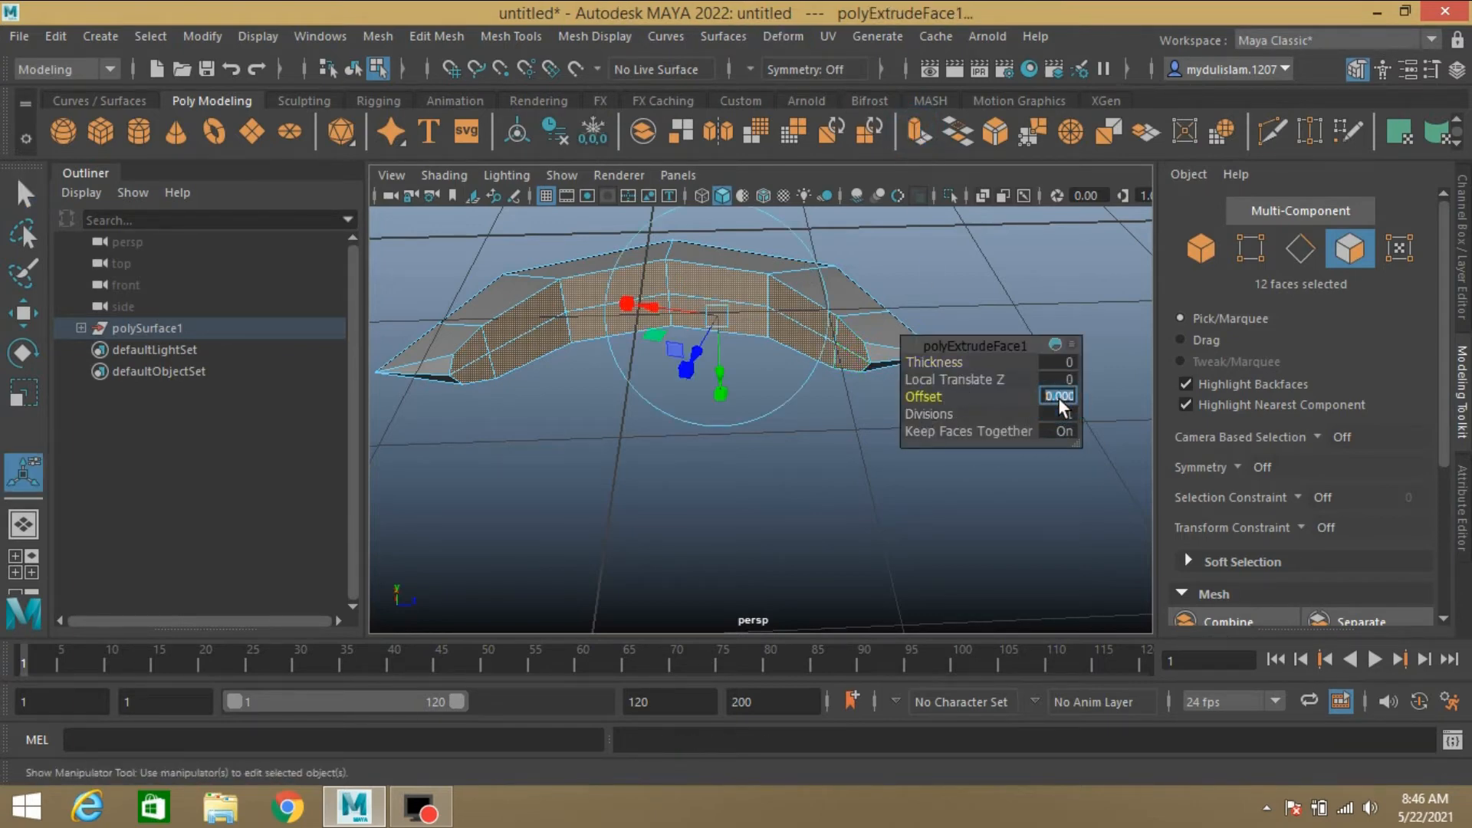
key(Return)
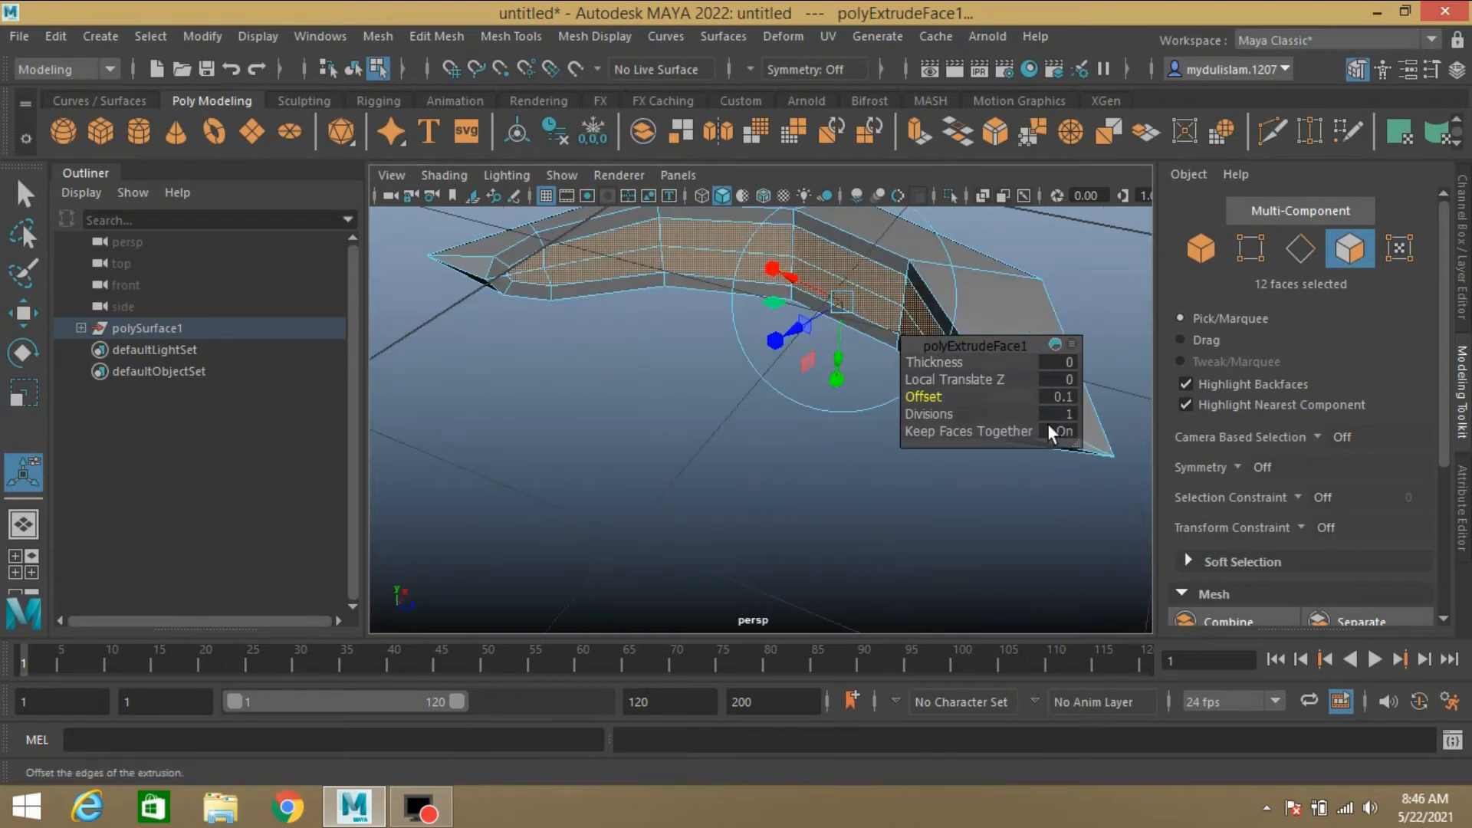
- Set the face extrusion's offset to 0.08 and return to object selection
click(1063, 398)
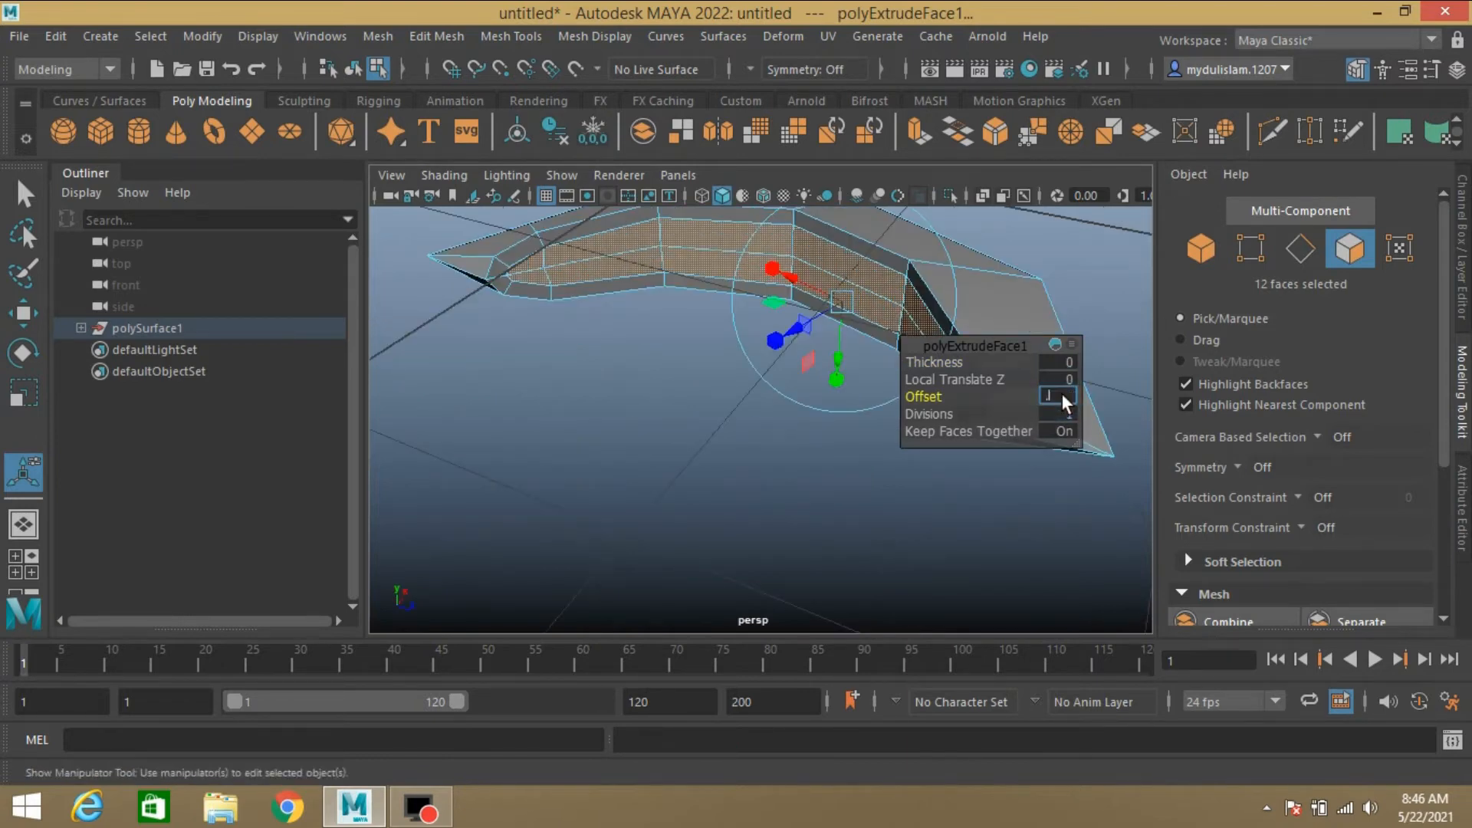
text(.08)
key(Return)
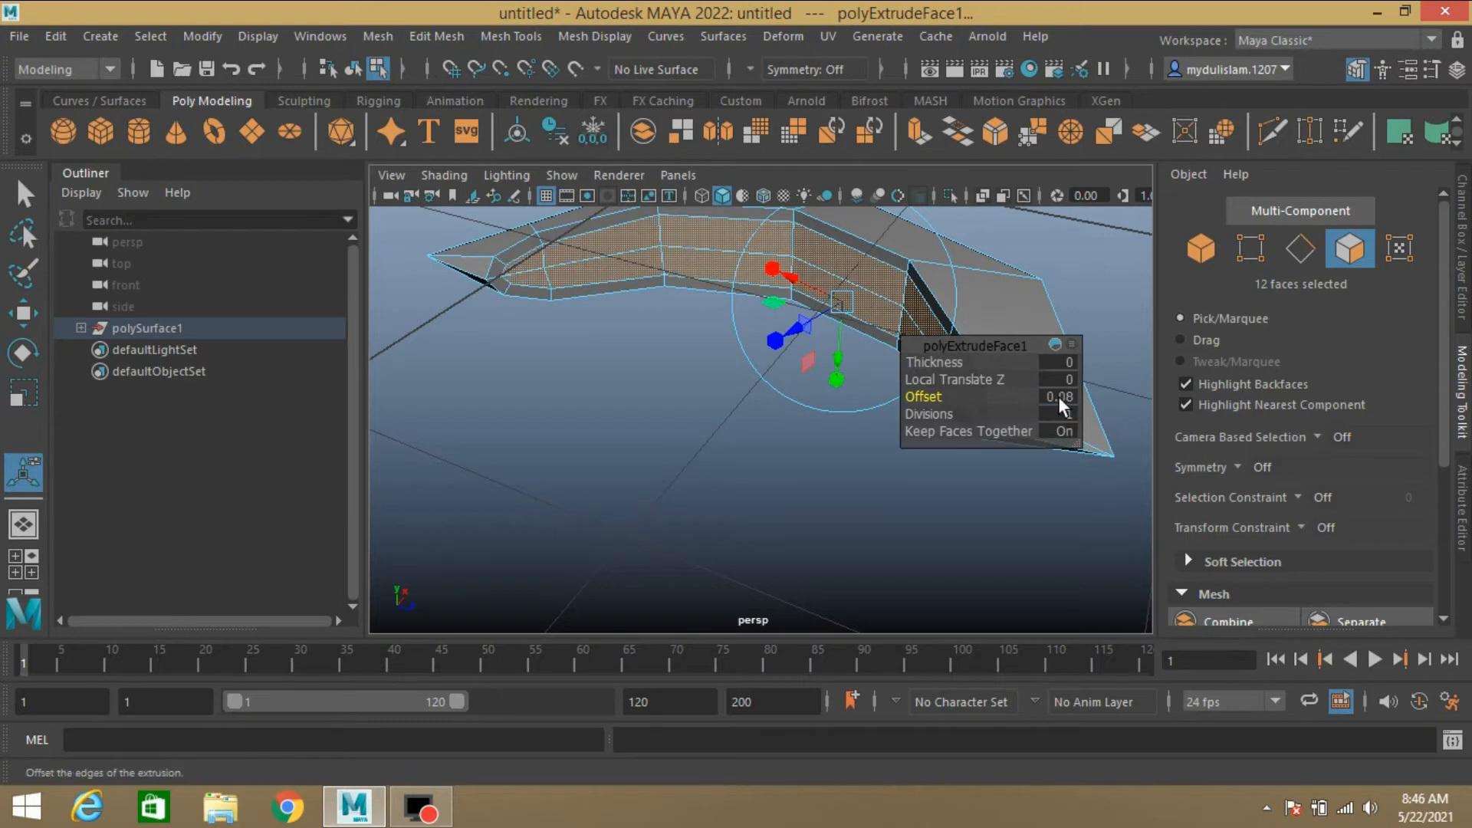
click(1202, 249)
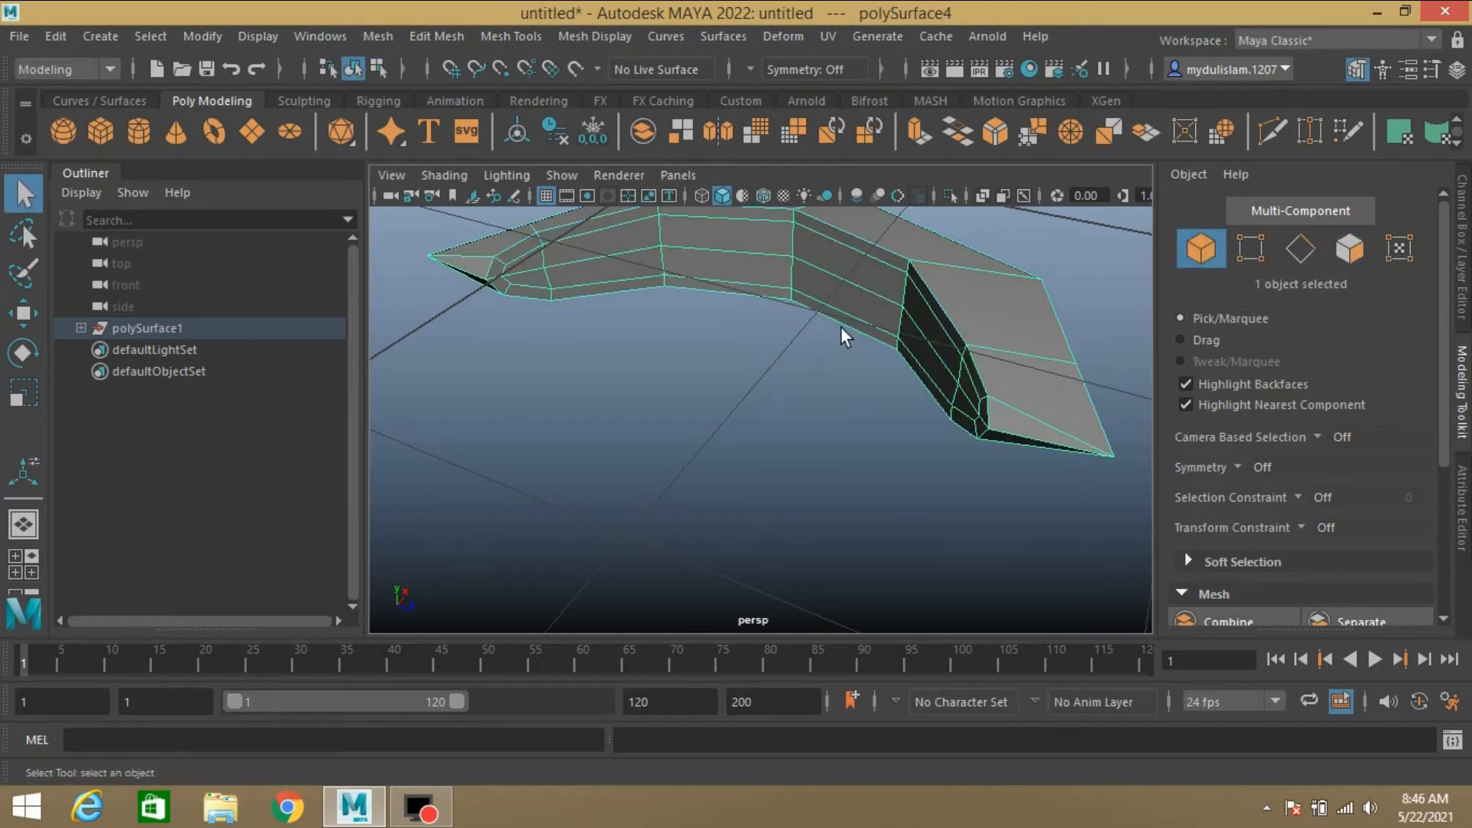
- Delete the narrow face loop surrounding the inset inner wall, then return to object selection
alt+drag(841, 328, 920, 328)
click(1350, 249)
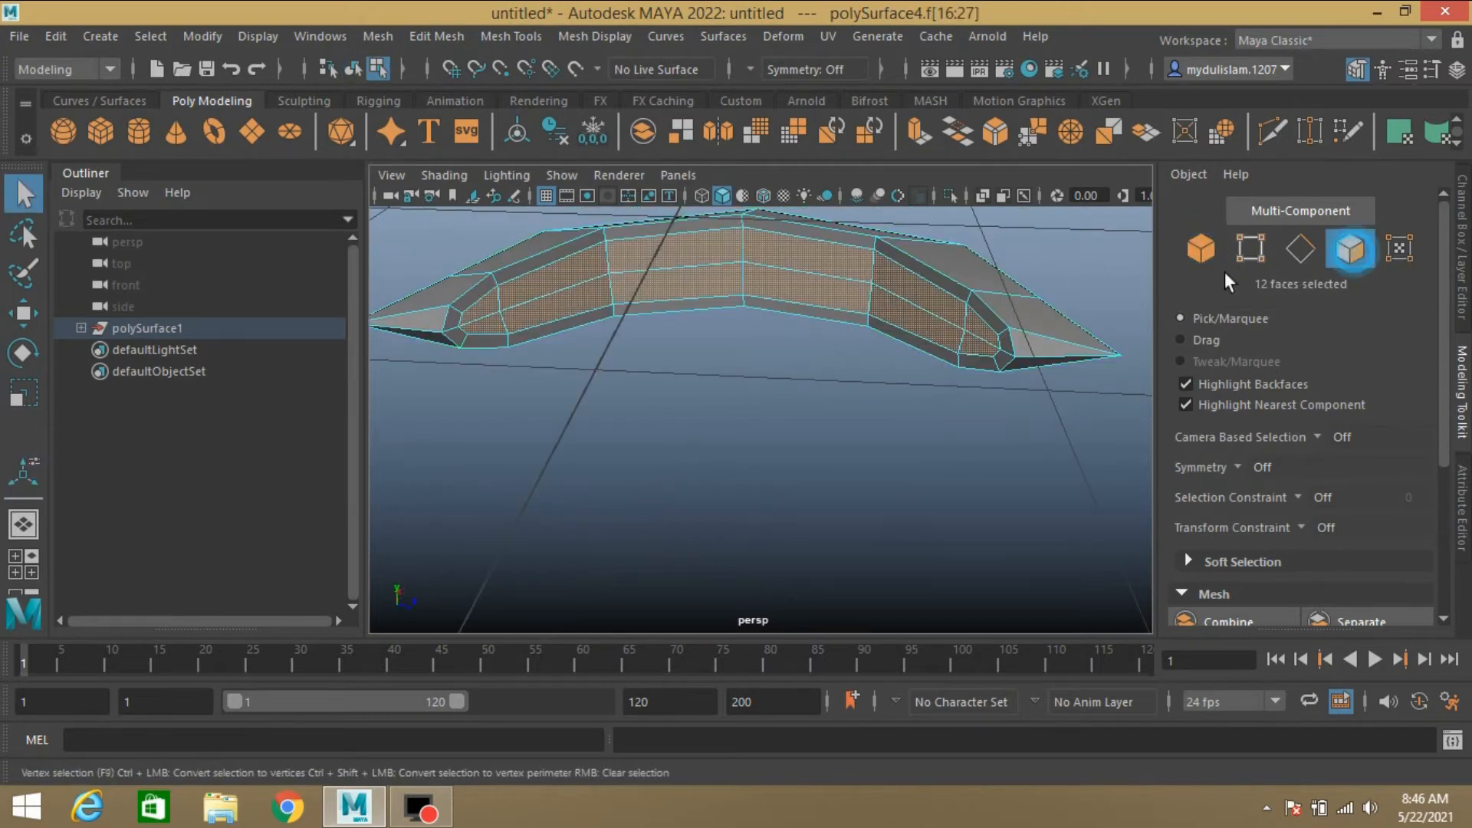
click(1005, 342)
shift+double_click(995, 326)
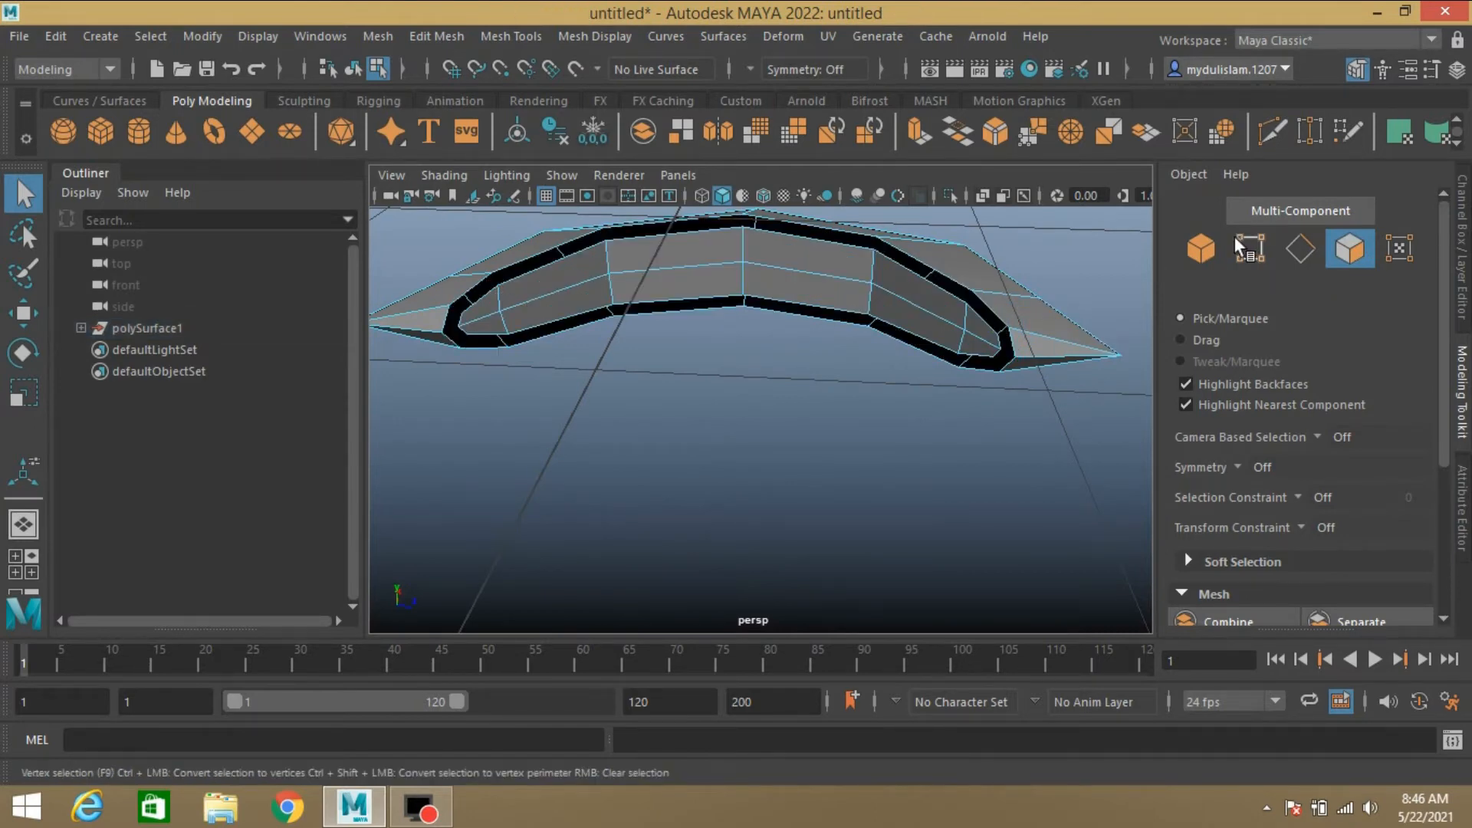
click(1201, 247)
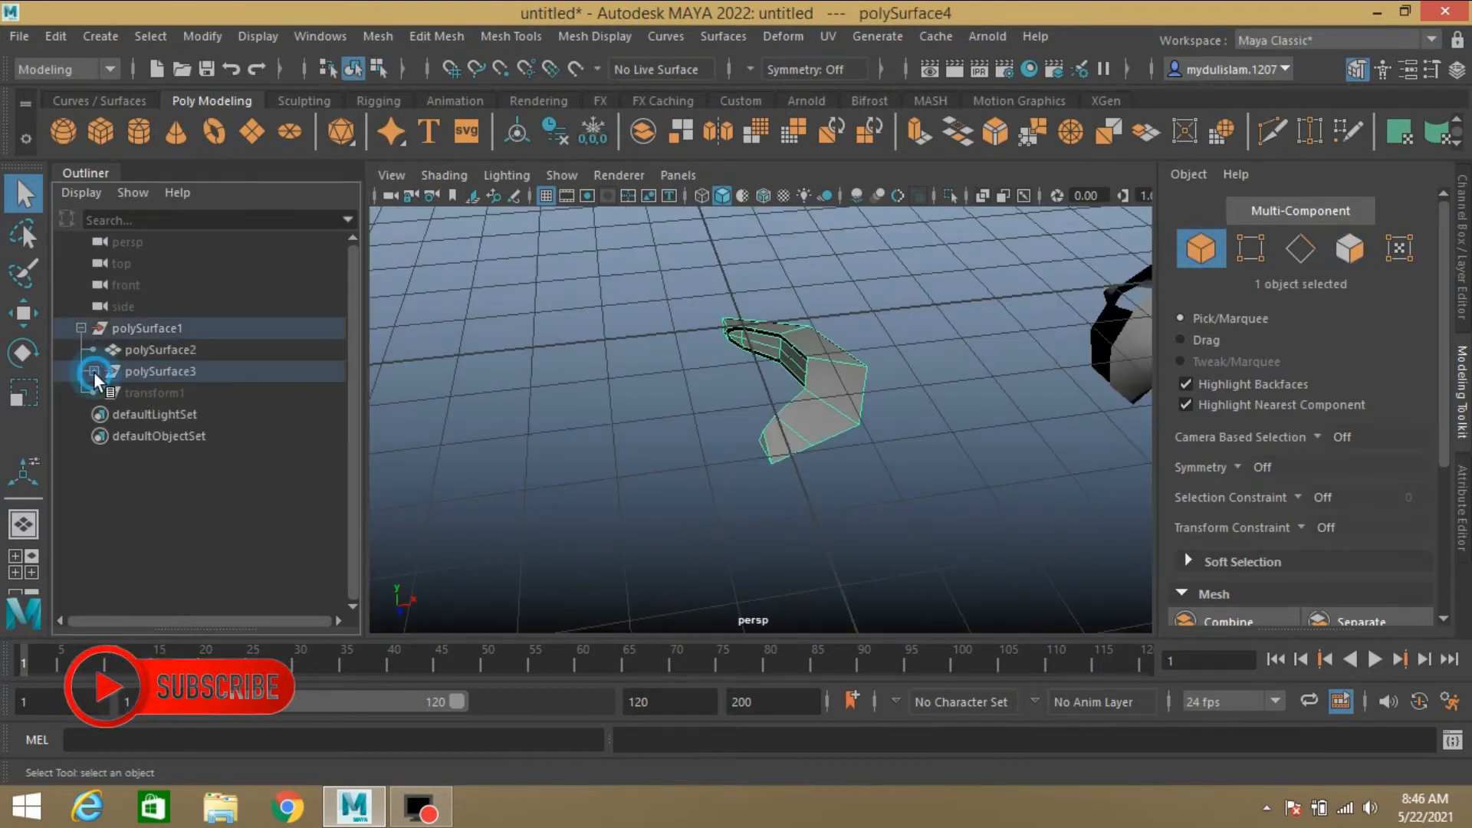
- Show the hidden opposite half, polySurface5, inside the polySurface3 group
click(93, 371)
click(143, 414)
key(h)
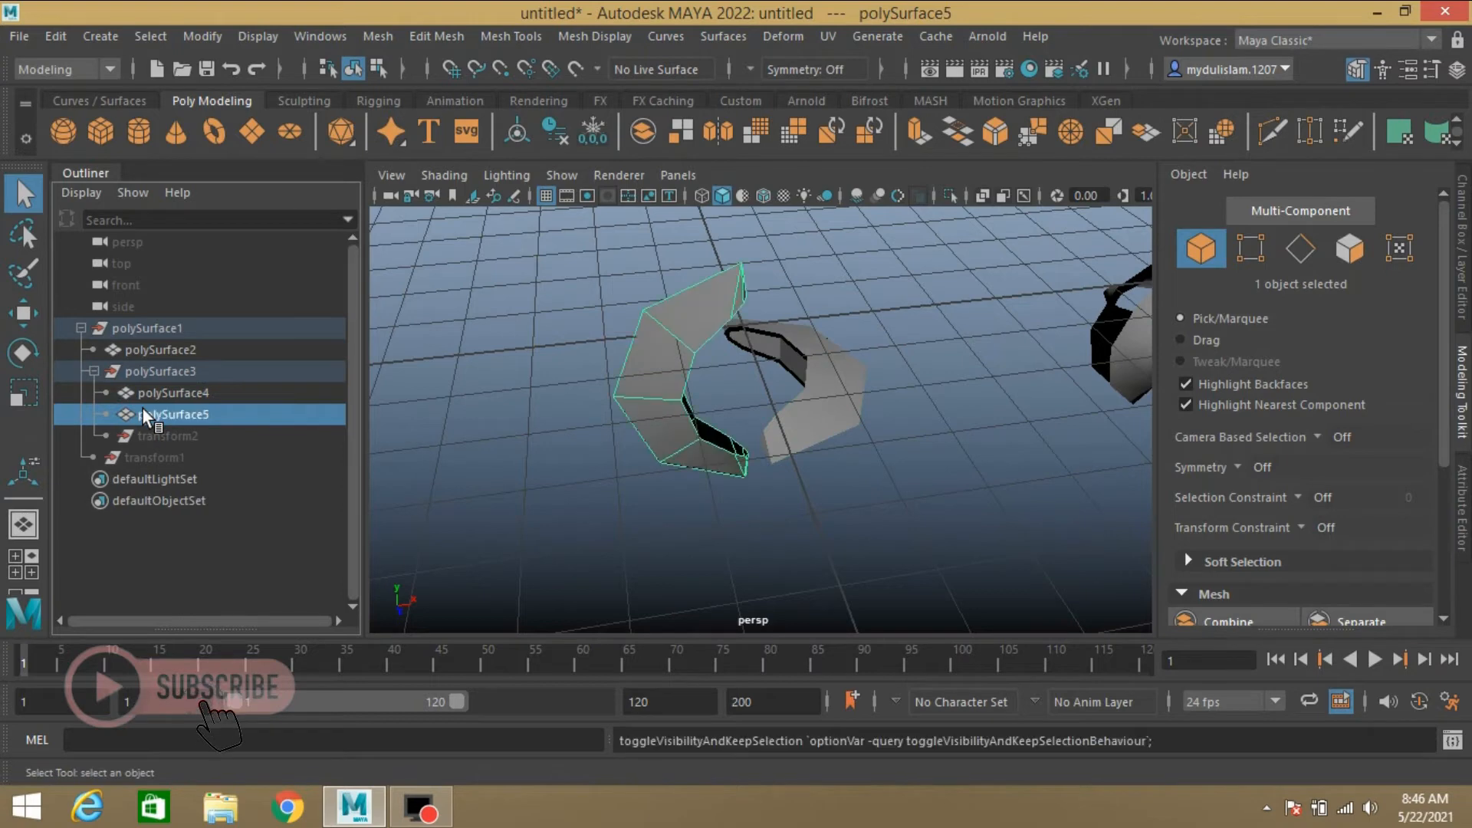
- Duplicate the finished crescent half polySurface4 and set the copy's Rotate X to 90
click(806, 408)
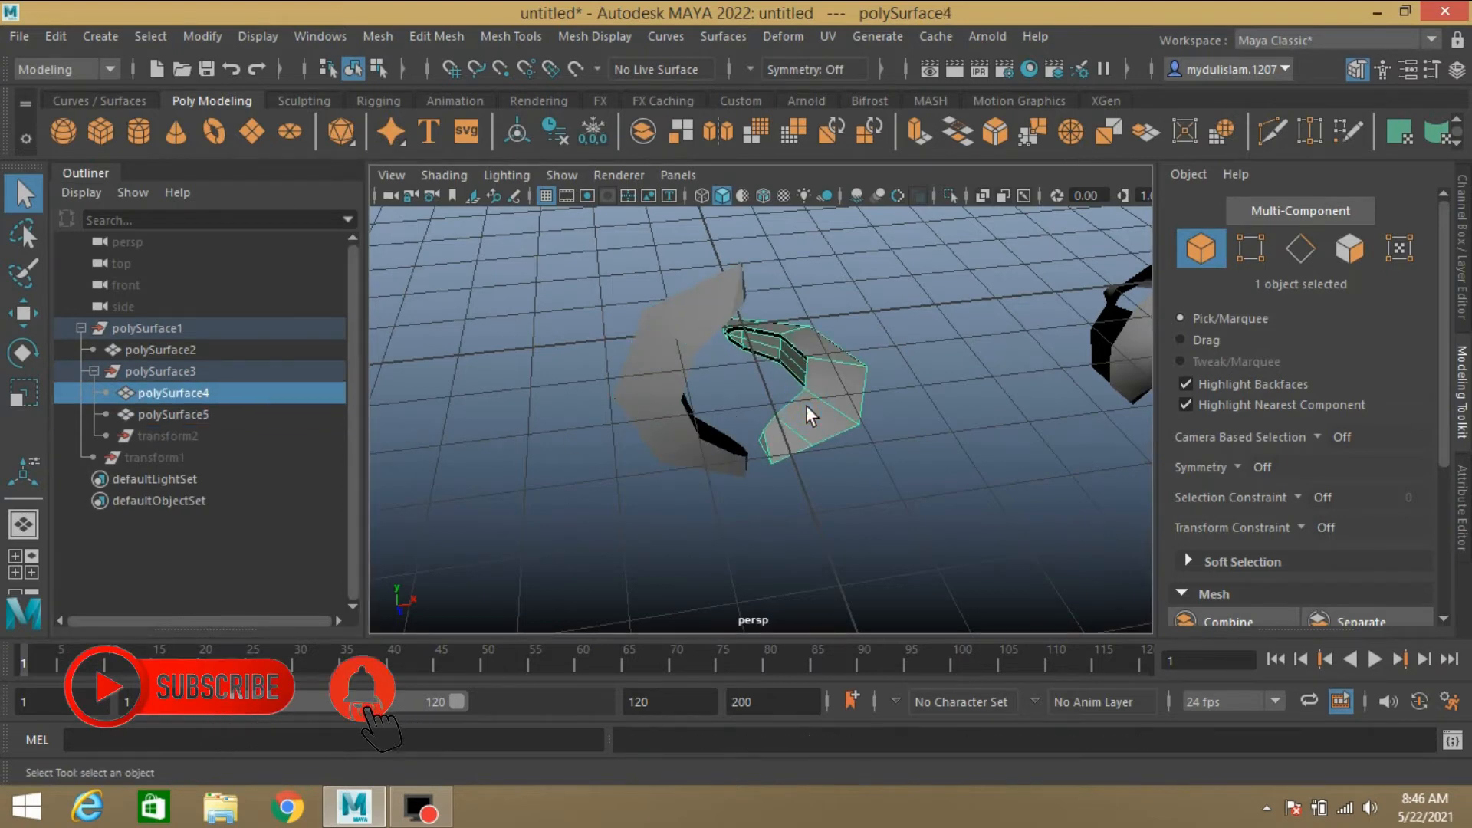
key(ctrl+d)
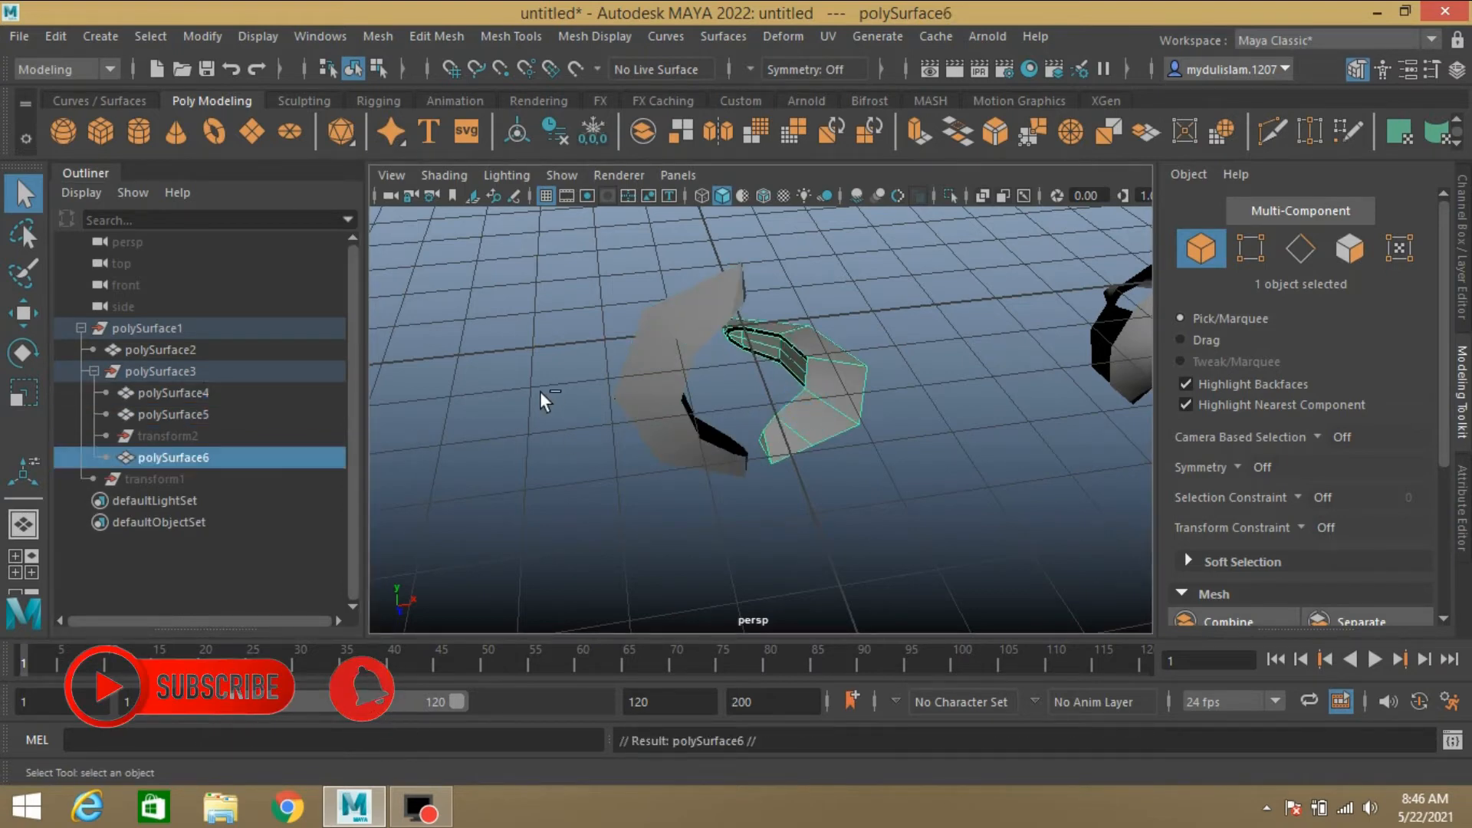
click(22, 353)
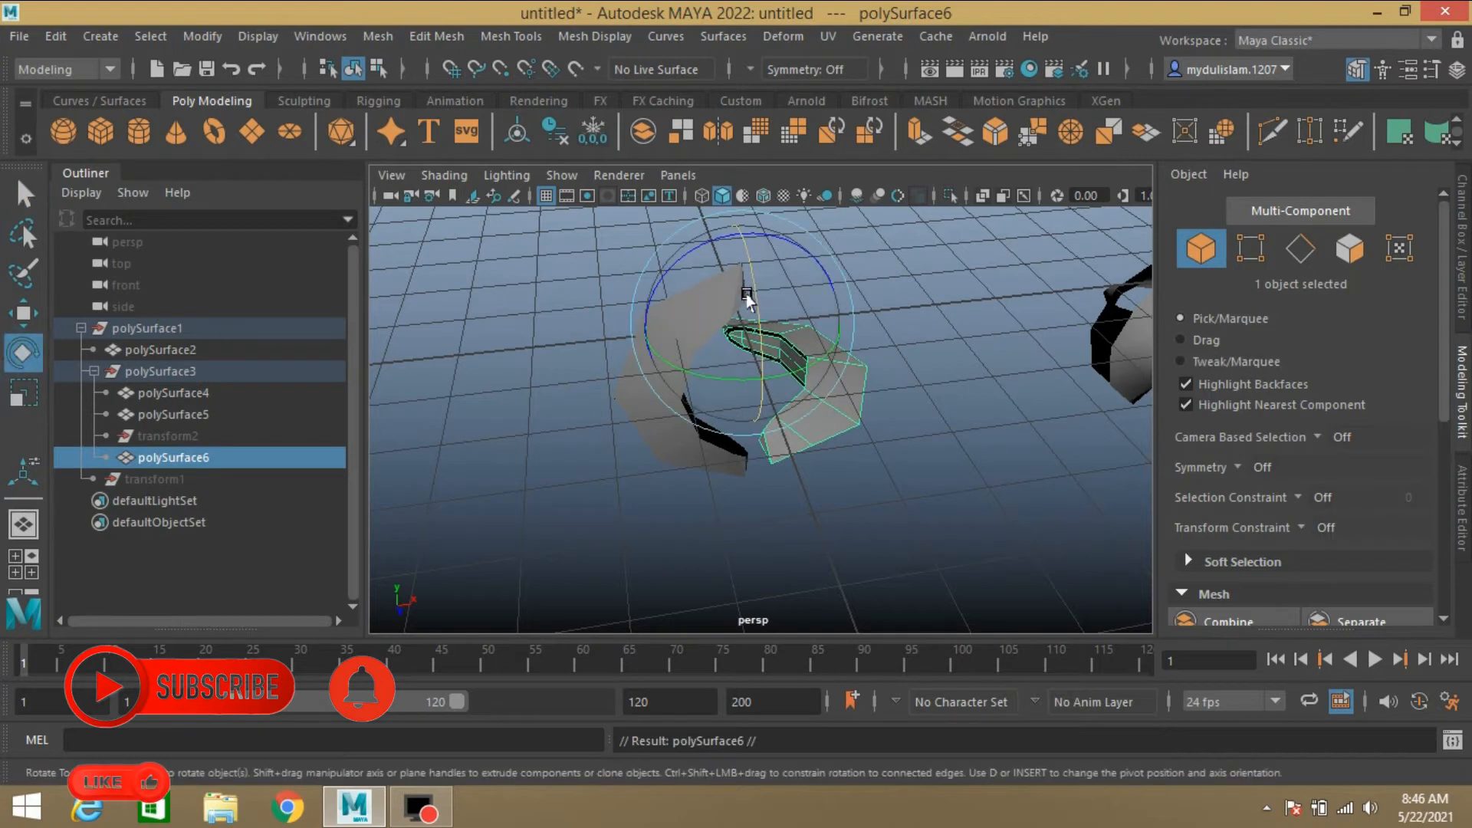
drag(744, 290, 760, 376)
click(1457, 69)
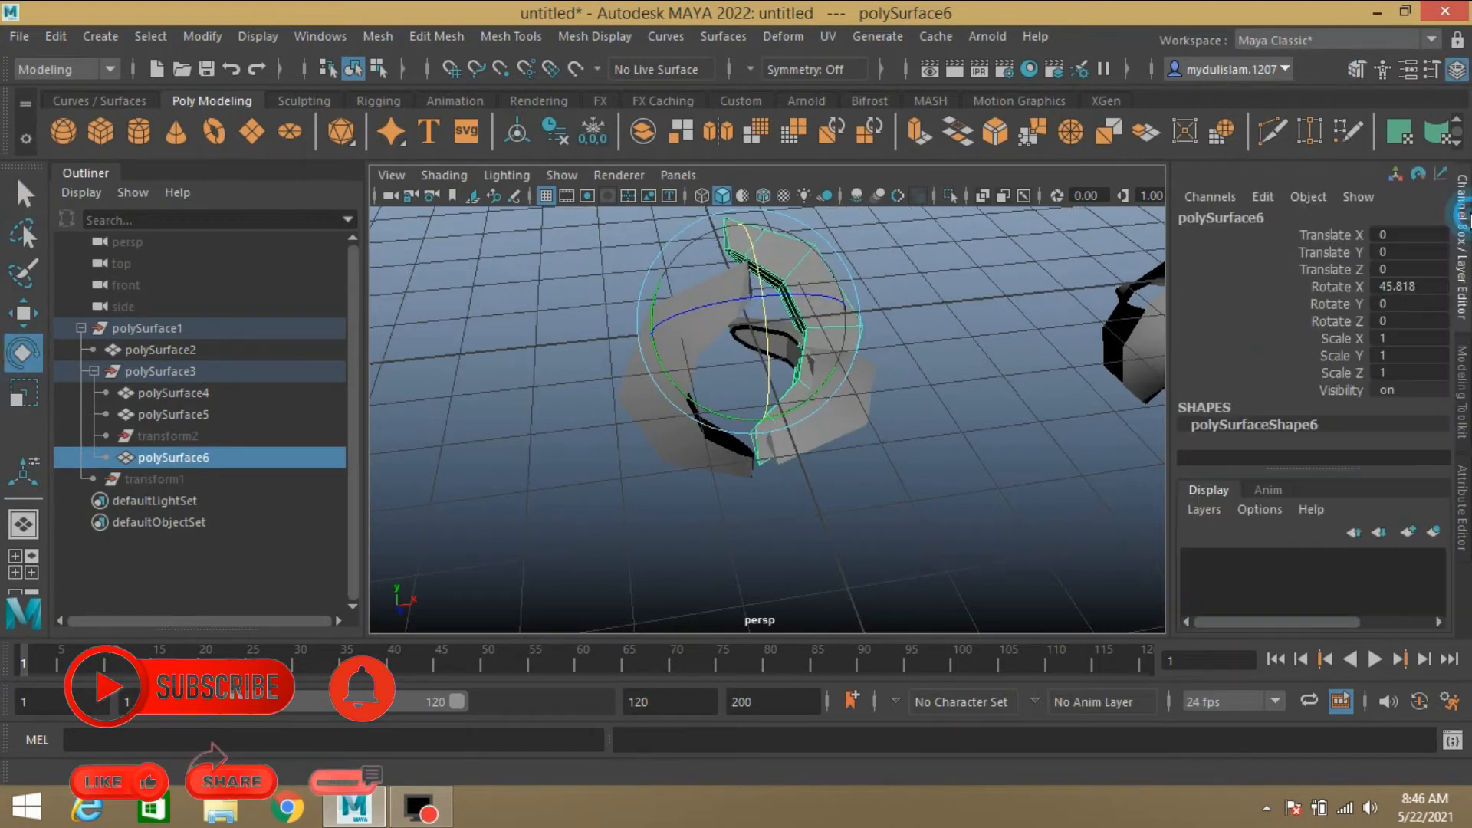
click(1396, 288)
text(90)
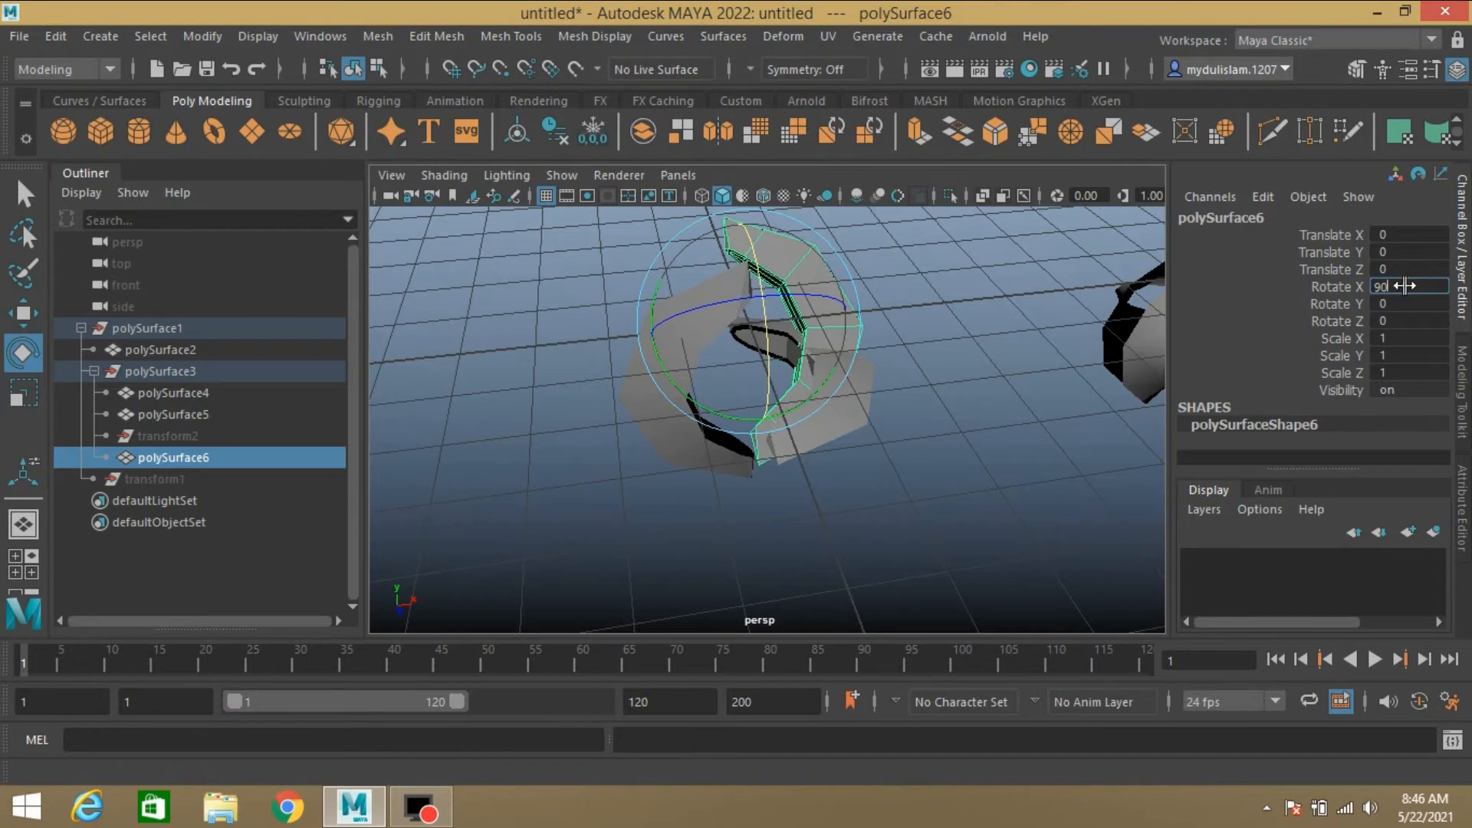
key(Return)
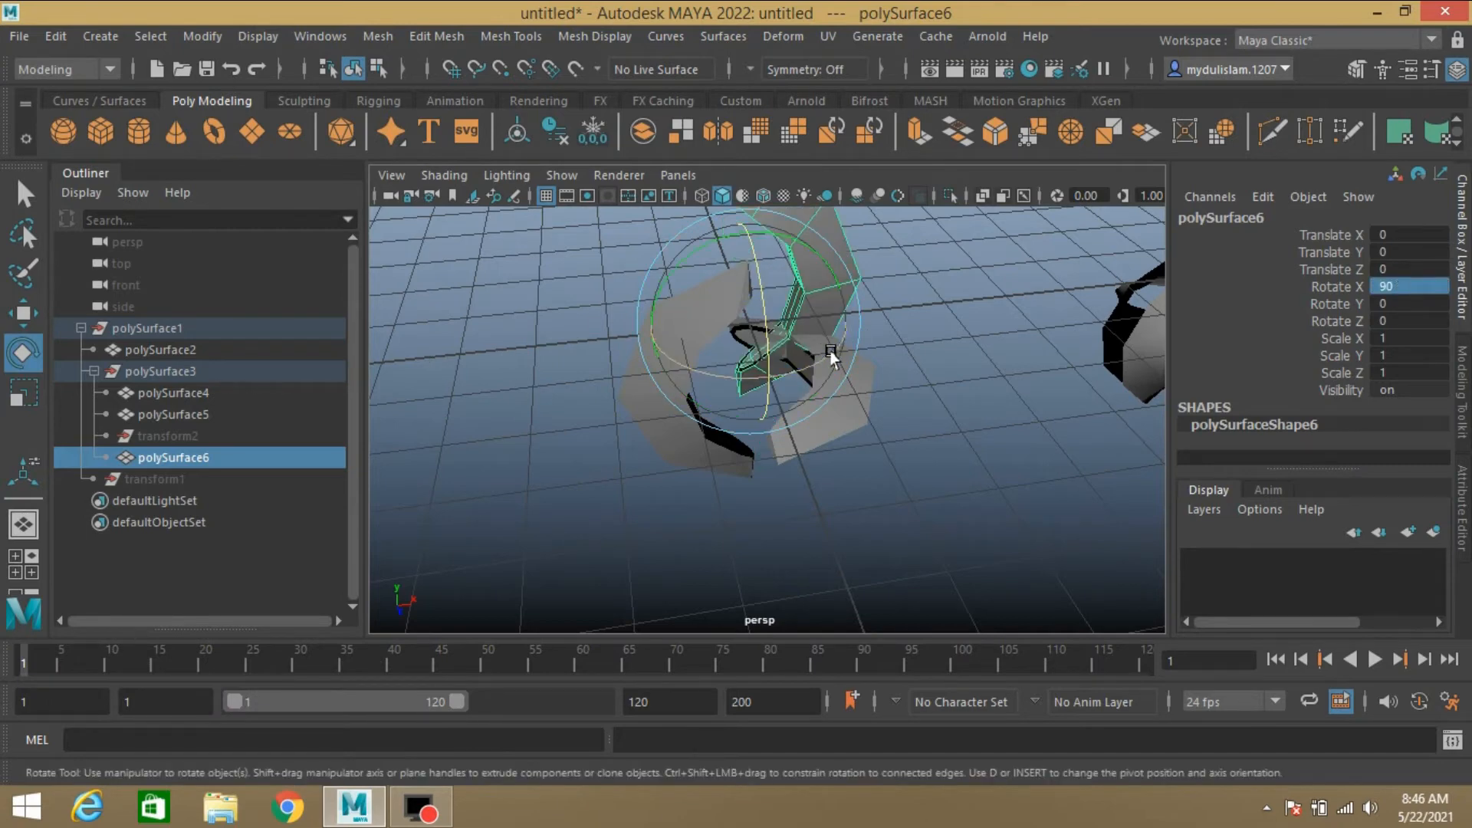
- Turn the duplicated crescent half to face the opposite direction by setting its Rotate Y to -180
drag(823, 359, 692, 391)
double_click(1421, 306)
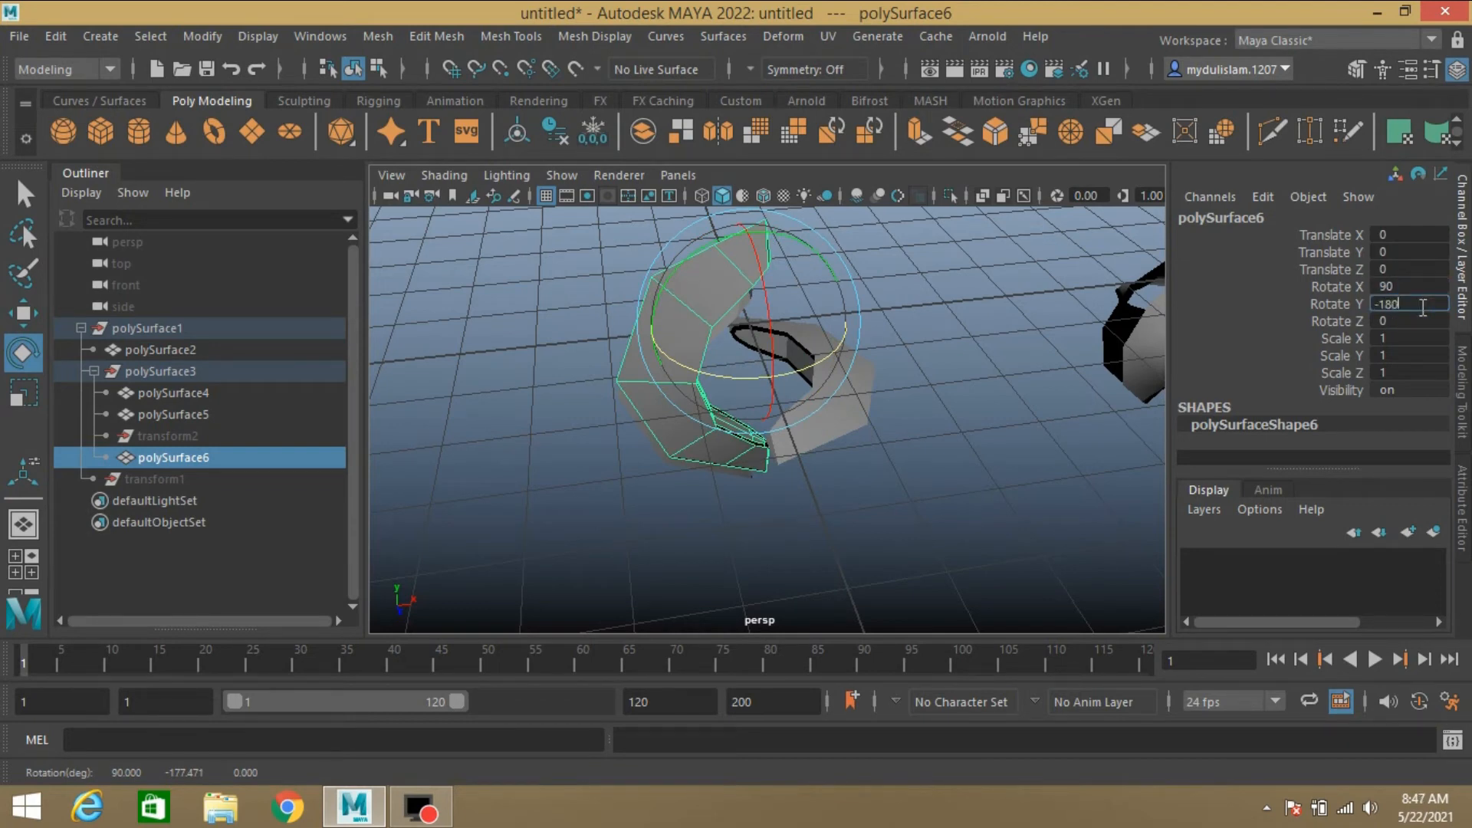
text(-180)
key(Return)
- In the front view, lower the duplicate by about 1.016 in Y so it lines up with the original opposite half
key(space)
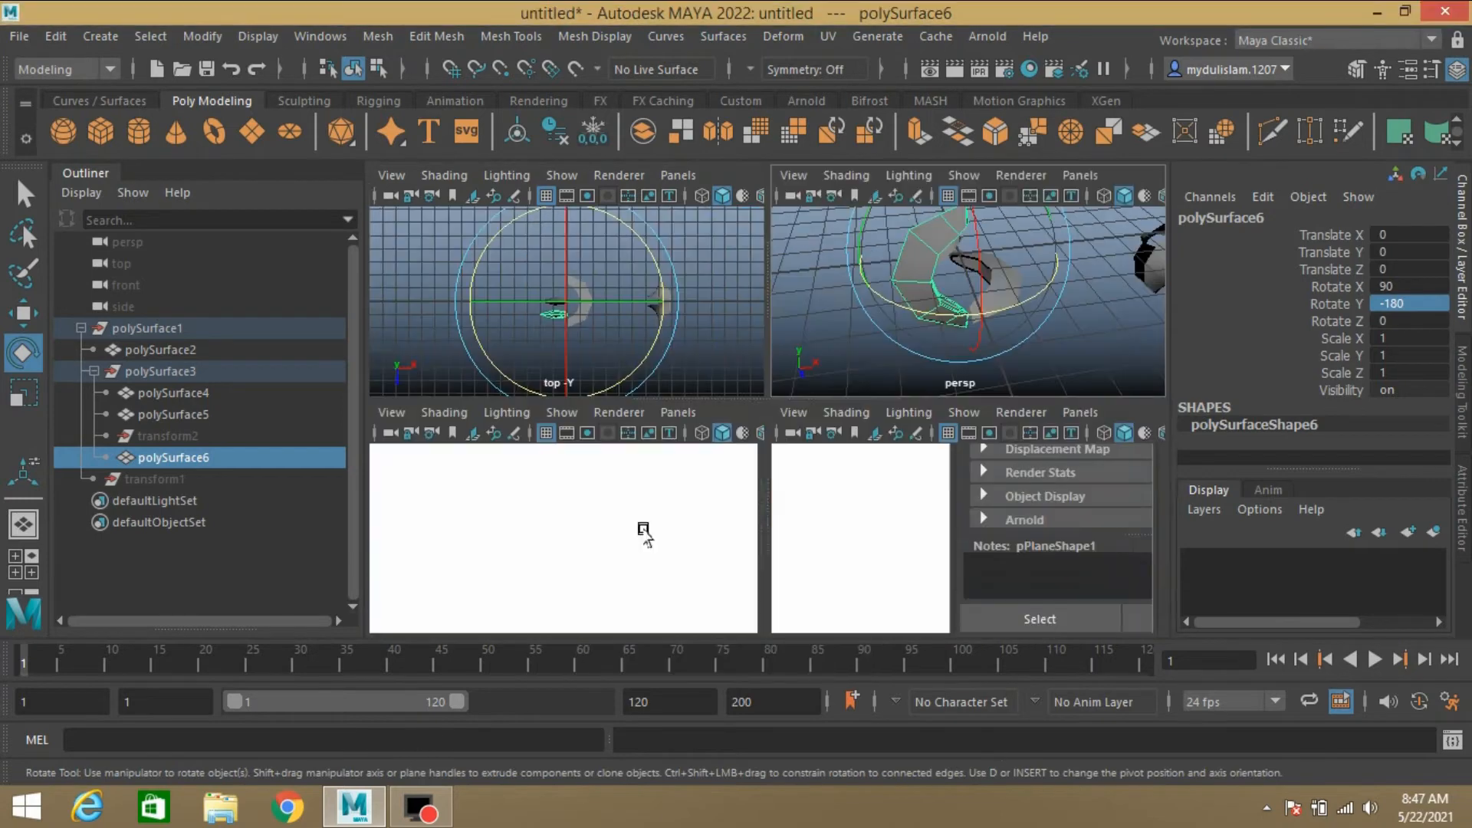
key(space)
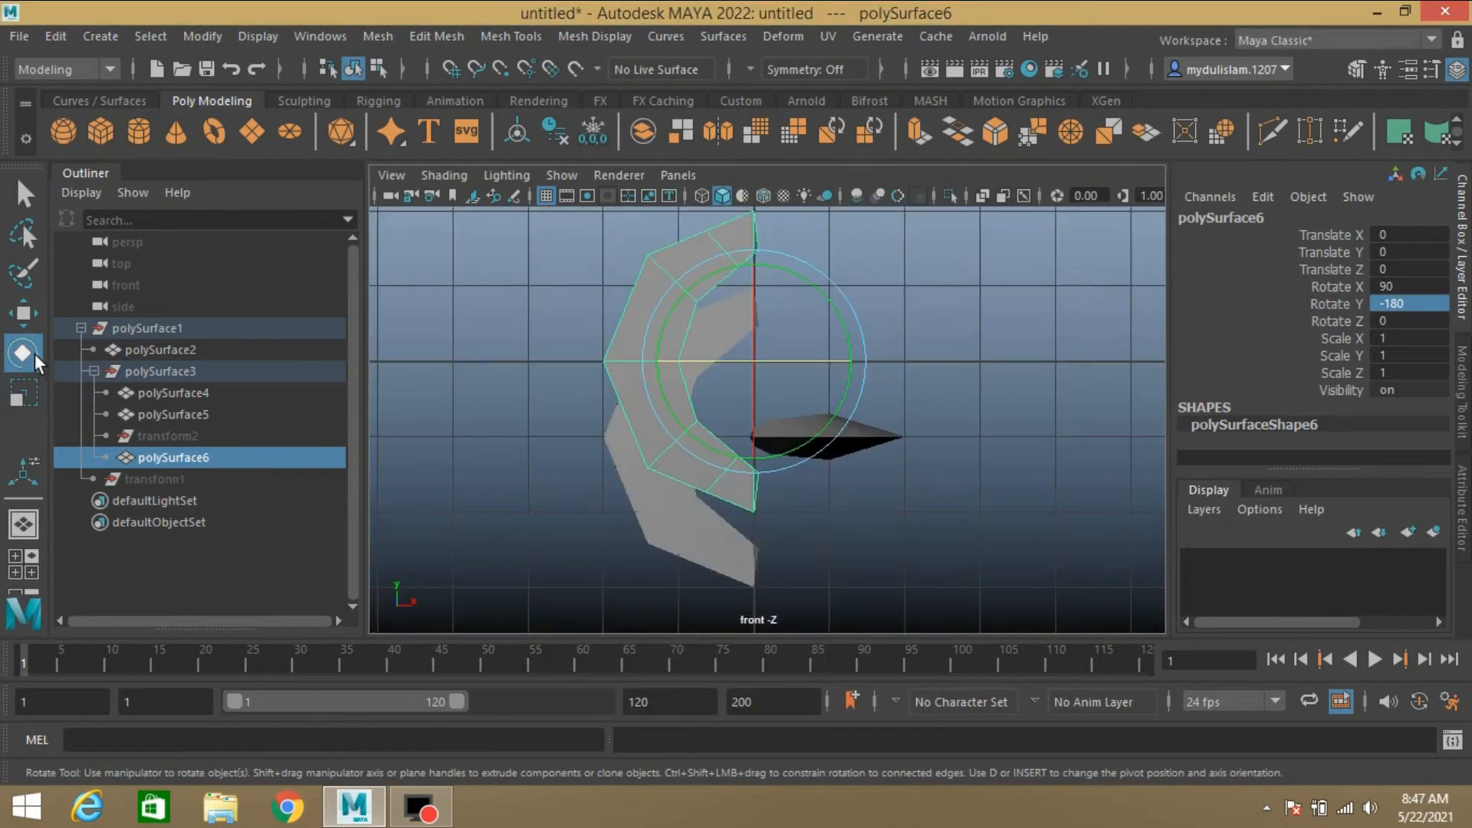
click(22, 315)
drag(753, 263, 769, 342)
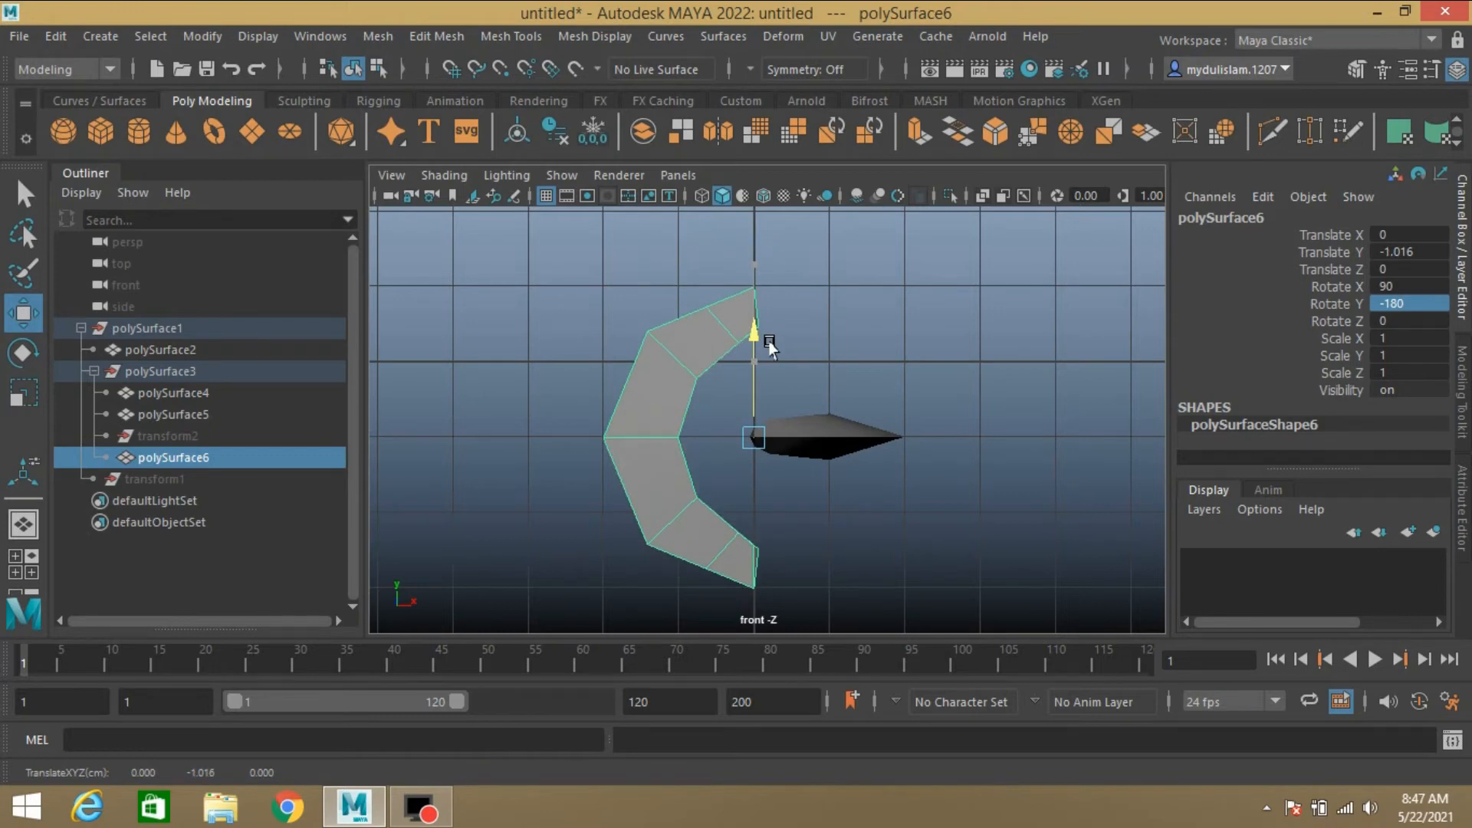
- In the top view, move the duplicate to about -1.004 in Z so it overlaps the original opposite half
key(space)
key(space)
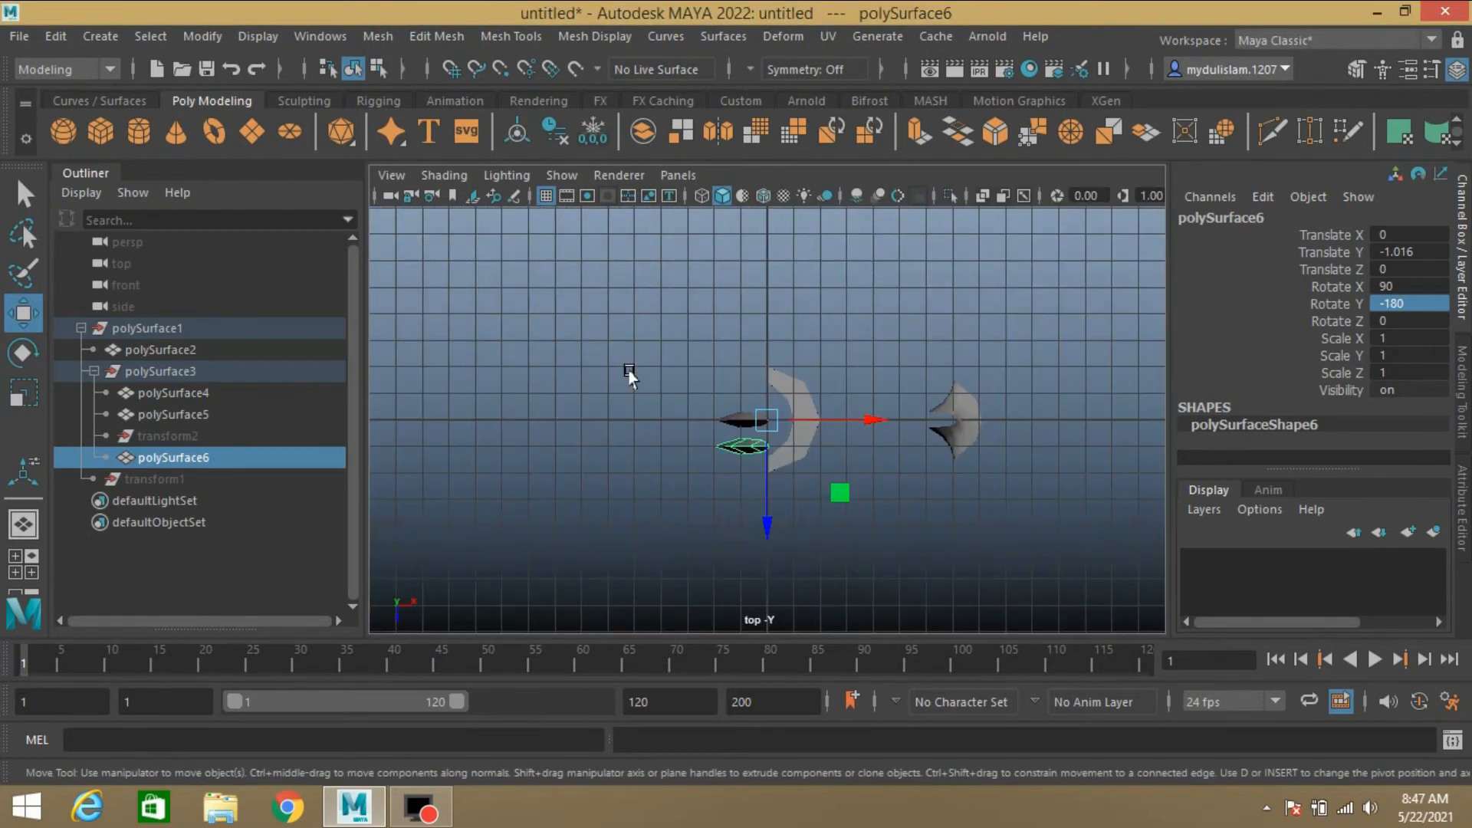
scroll(636, 385, up, 5)
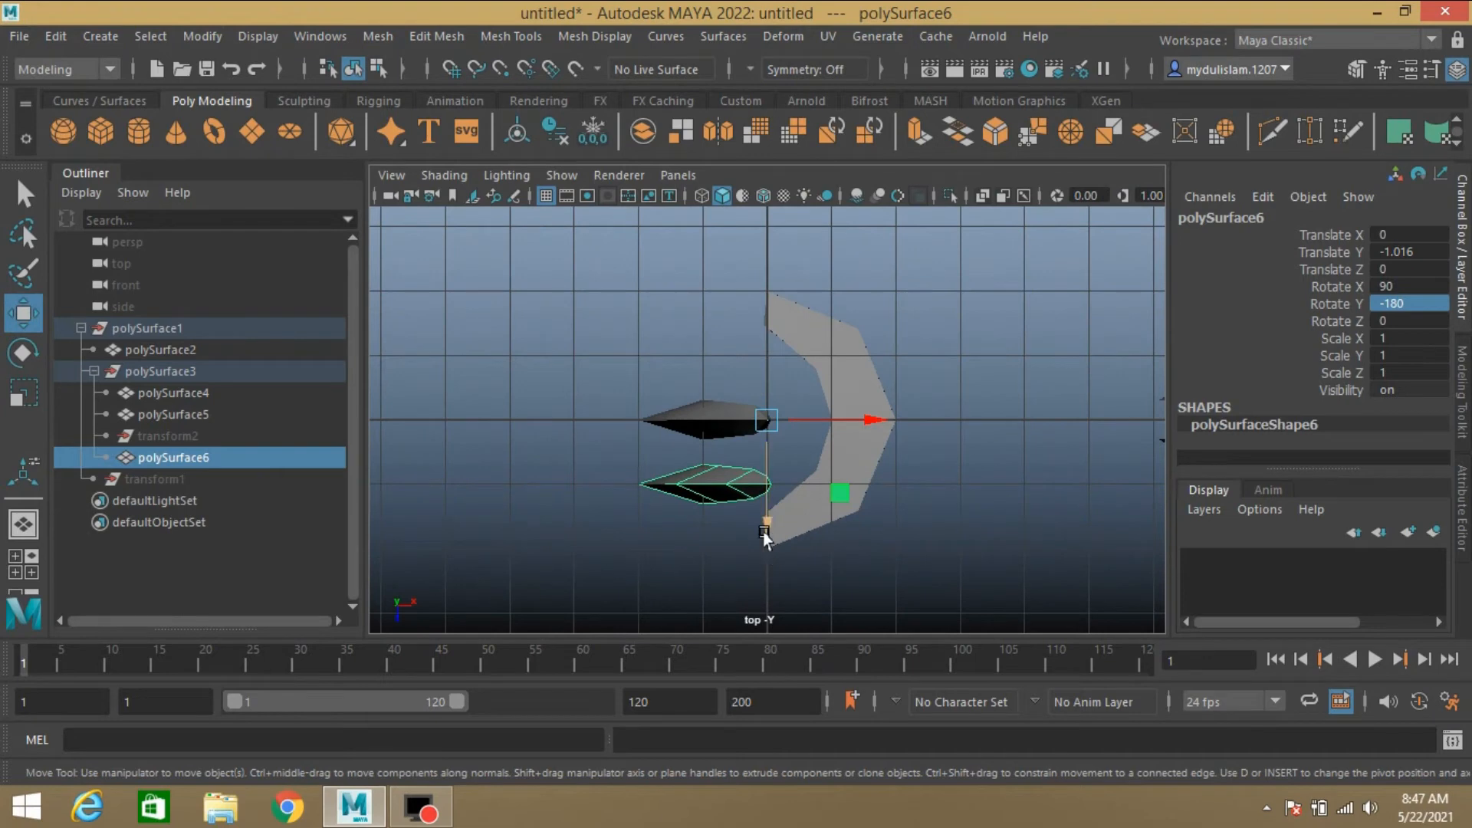
drag(765, 536, 765, 474)
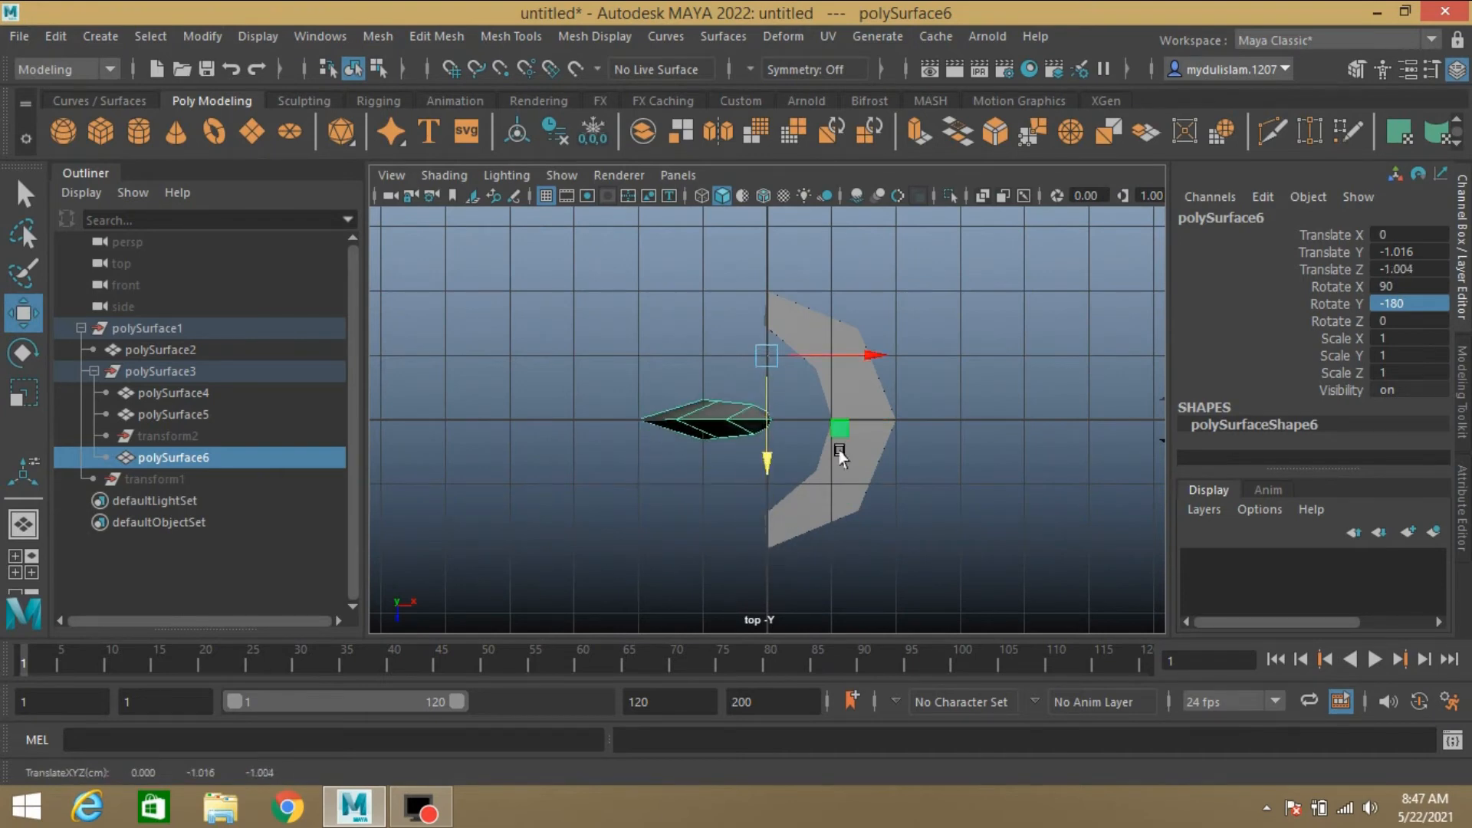
- Return to the perspective view and freeze the transformations of the duplicated half polySurface6
key(space)
key(space)
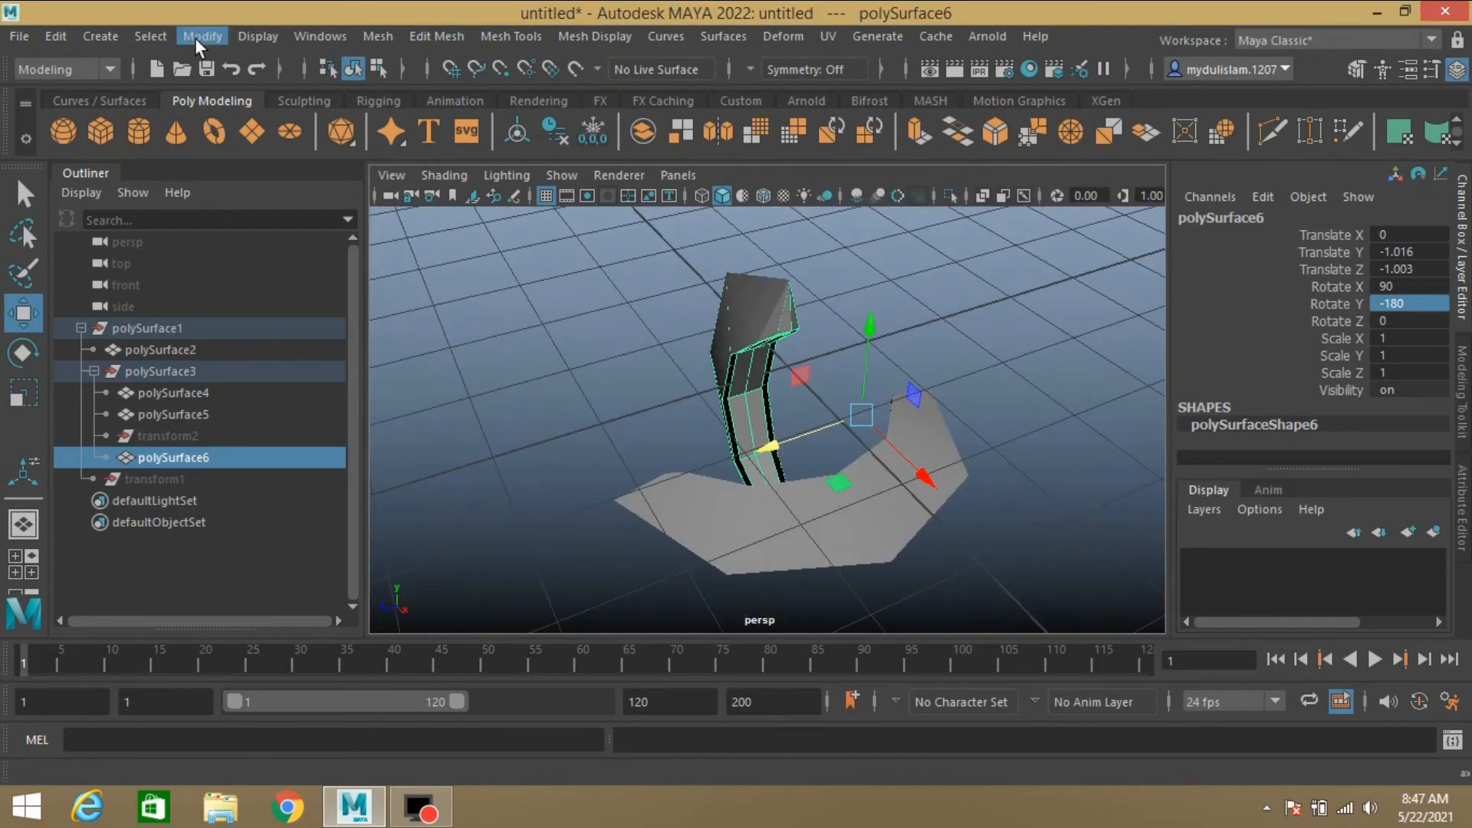
click(197, 39)
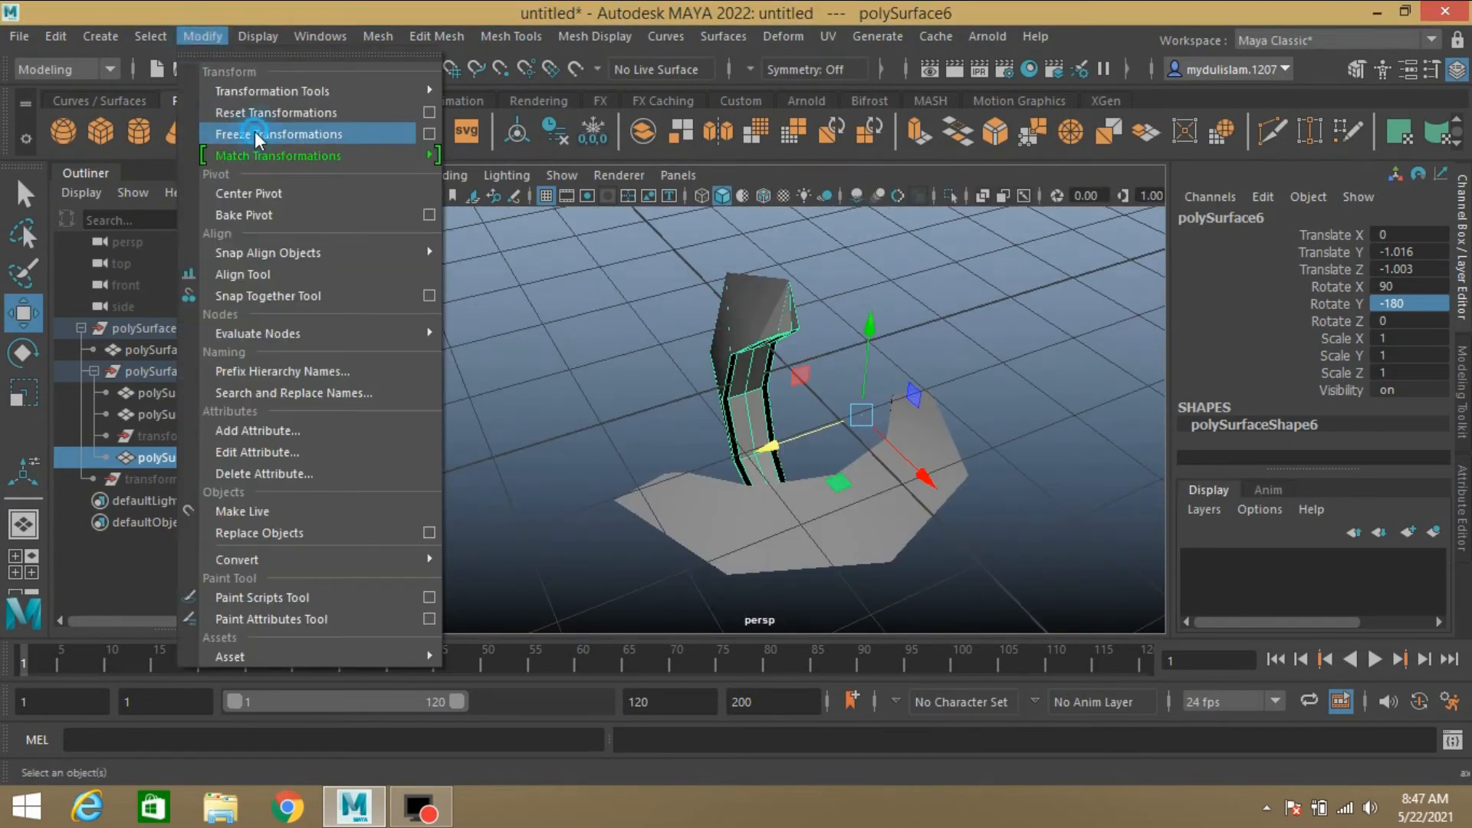
click(254, 131)
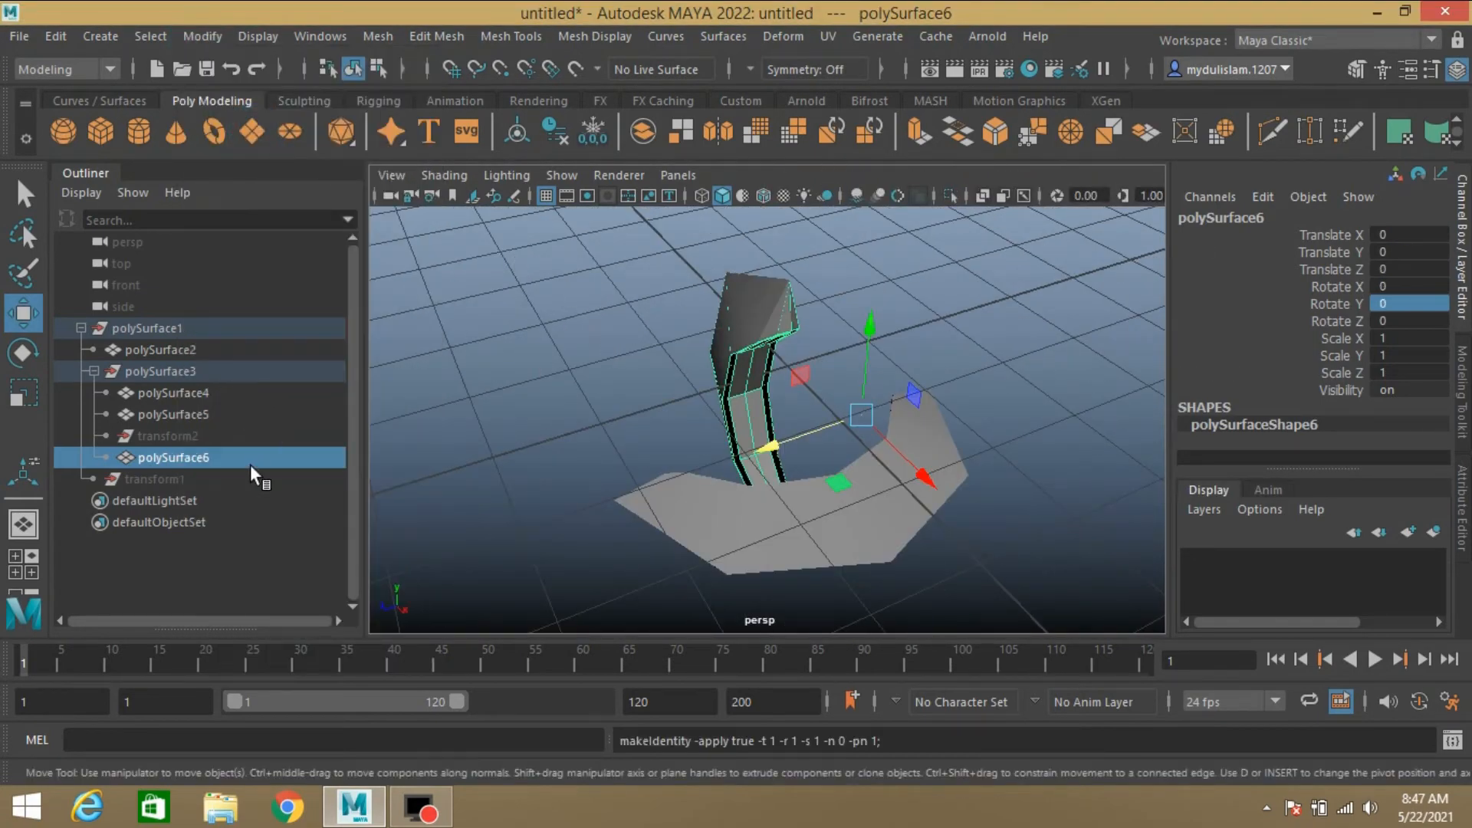
- Hide the duplicate temporarily to delete the overlapping original half polySurface5, and show polySurface6 again
key(ctrl+h)
click(751, 326)
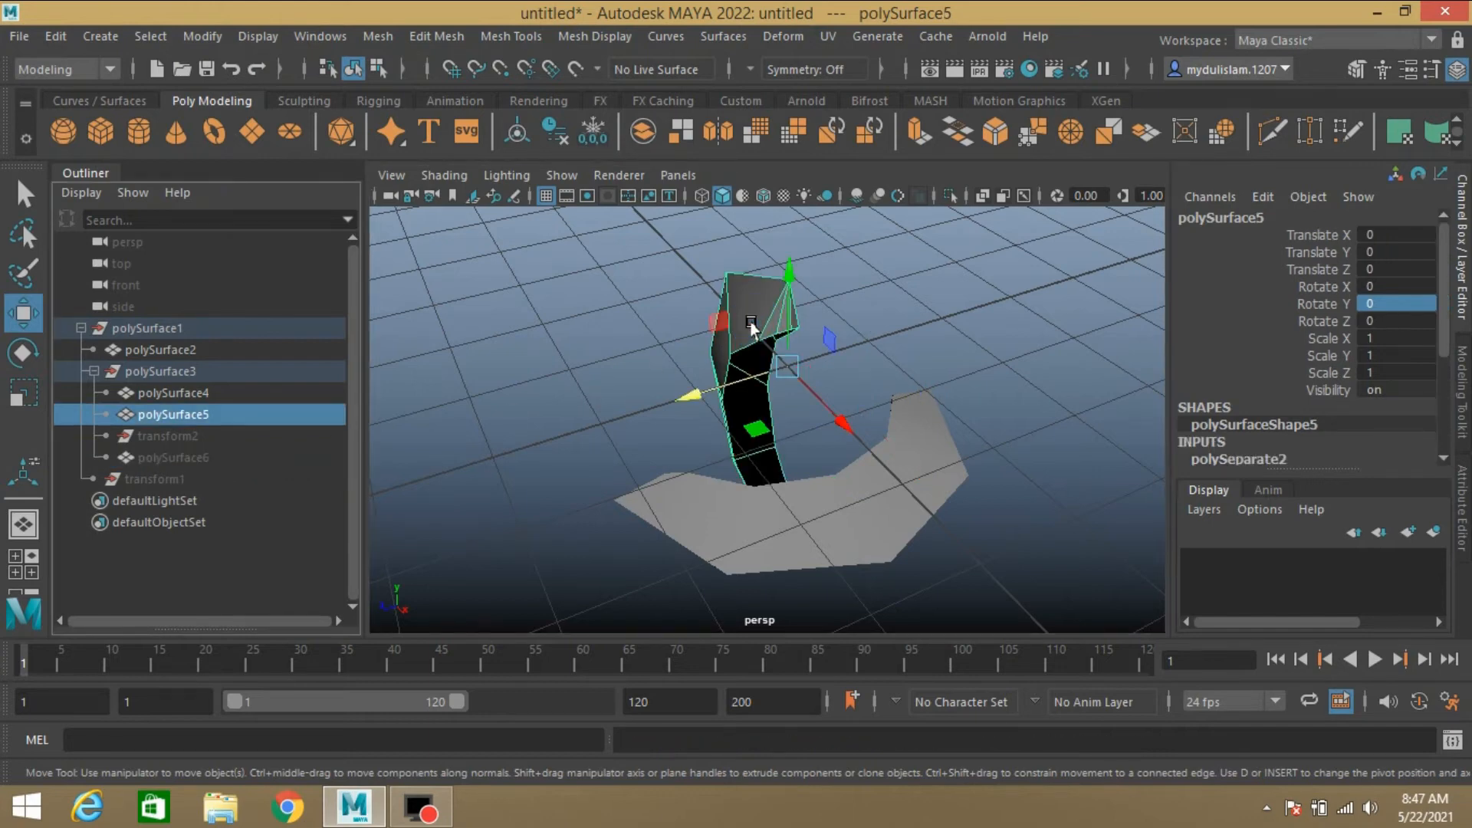
key(Delete)
click(175, 434)
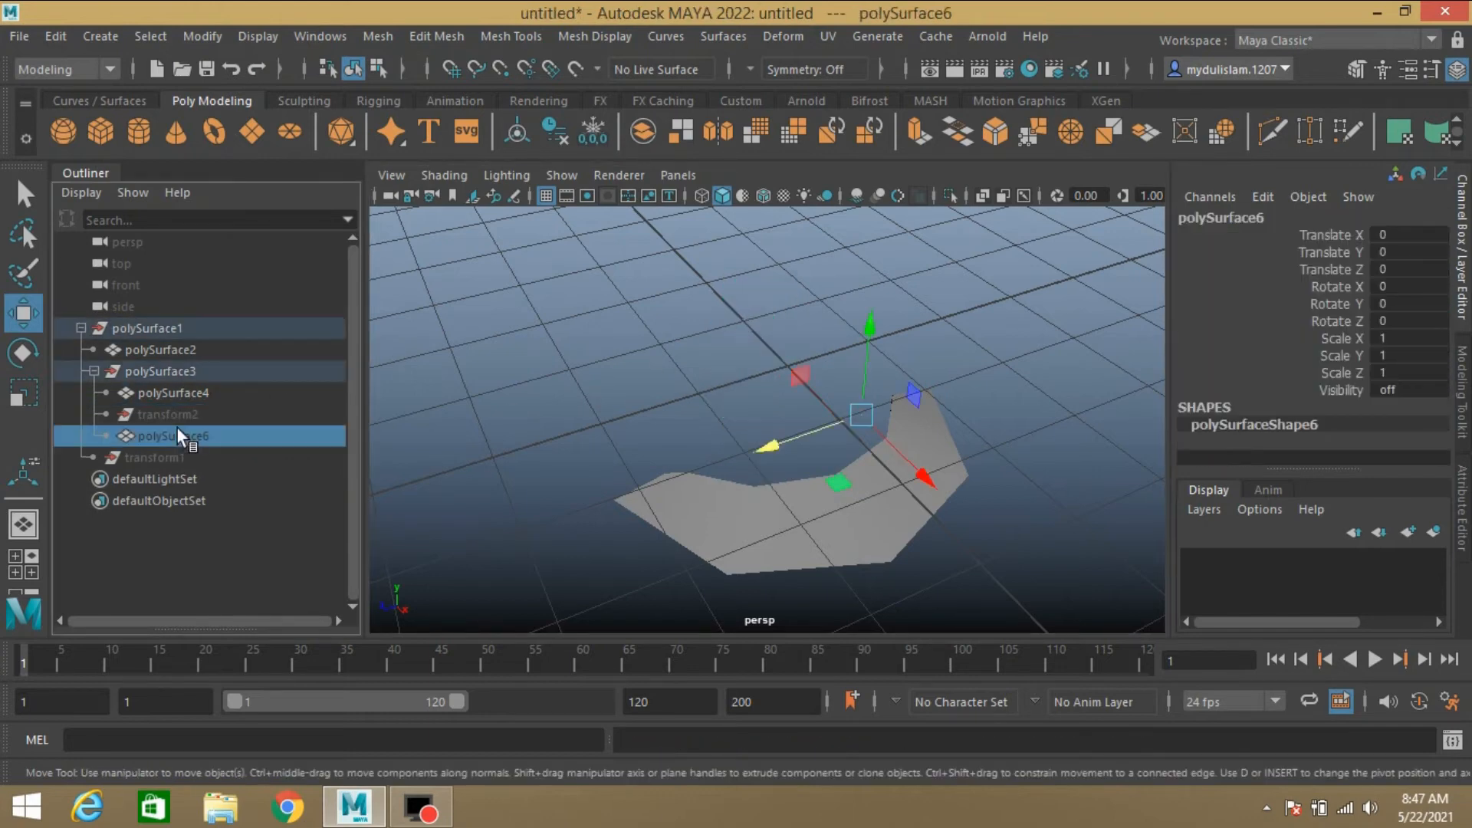
key(ctrl+h)
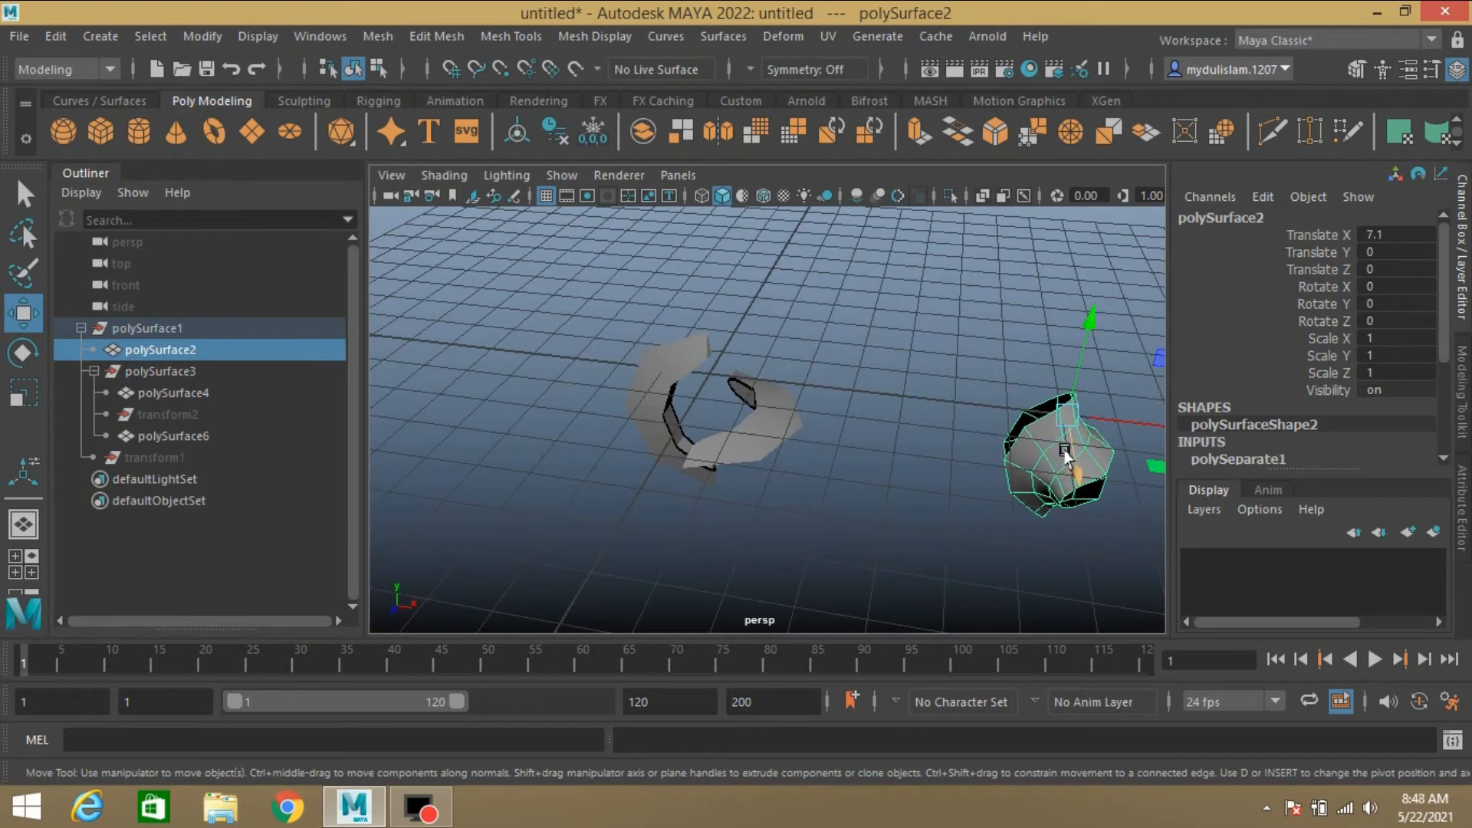
- Set Translate X of the inner surface polySurface2 to 0 to bring it back between the two outer halves
double_click(1391, 233)
text(0)
key(Return)
alt+drag(723, 493, 789, 500)
scroll(700, 485, up, 4)
- Chamfer the interior vertex loops of polySurface2 with a width of 0.5
click(1357, 69)
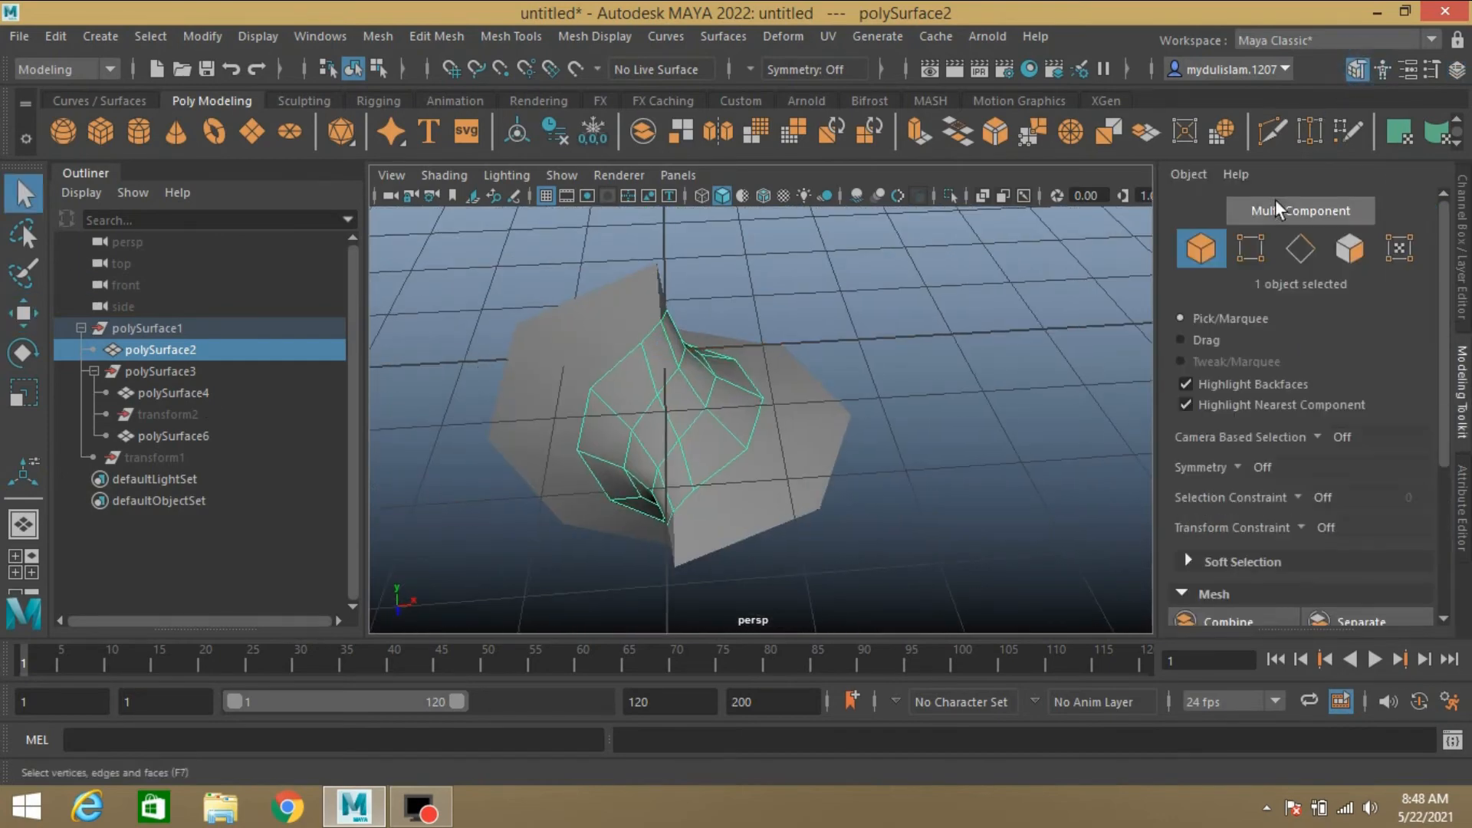
click(1250, 247)
alt+drag(729, 429, 665, 508)
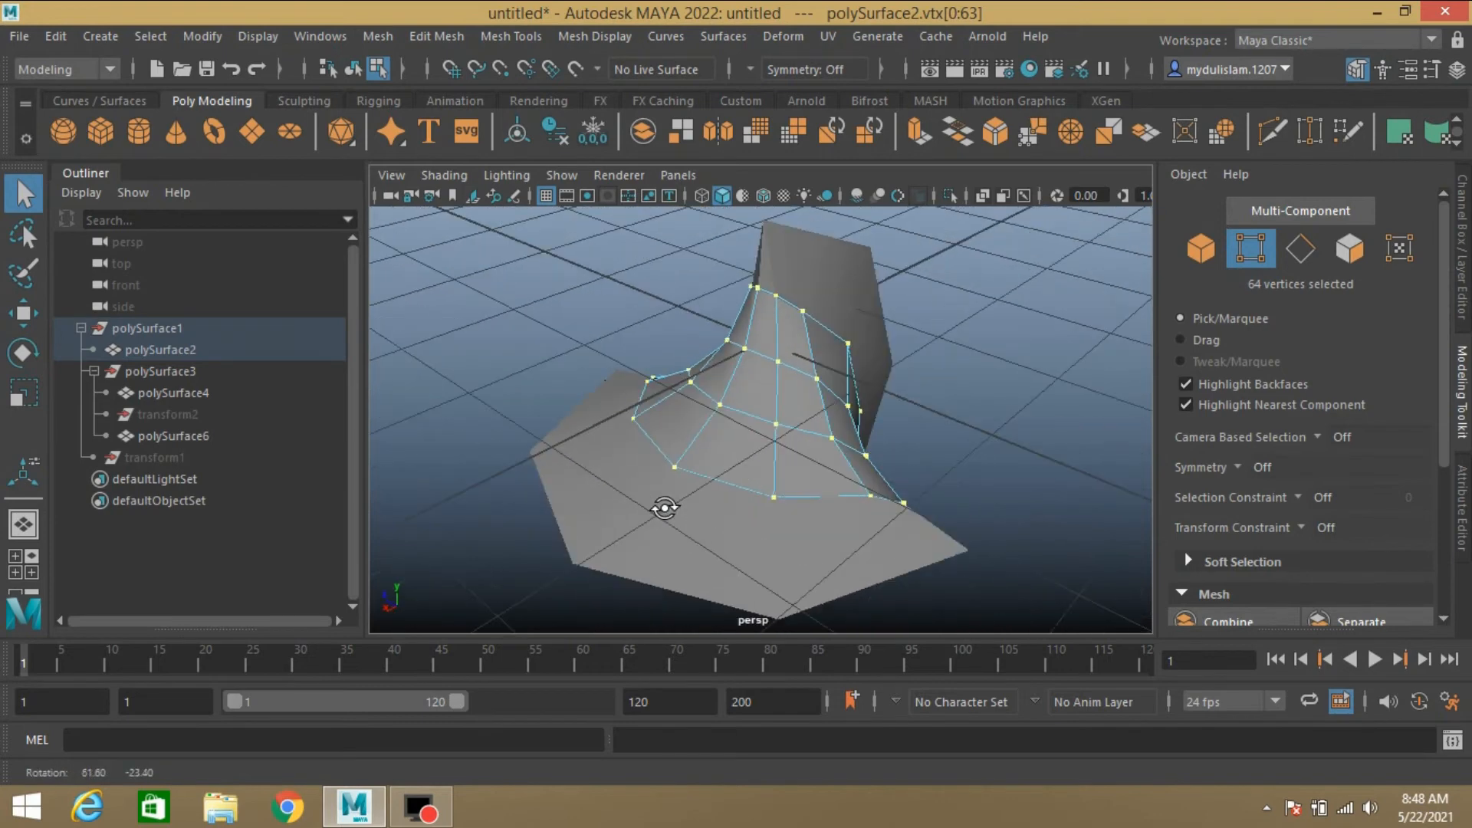
click(830, 446)
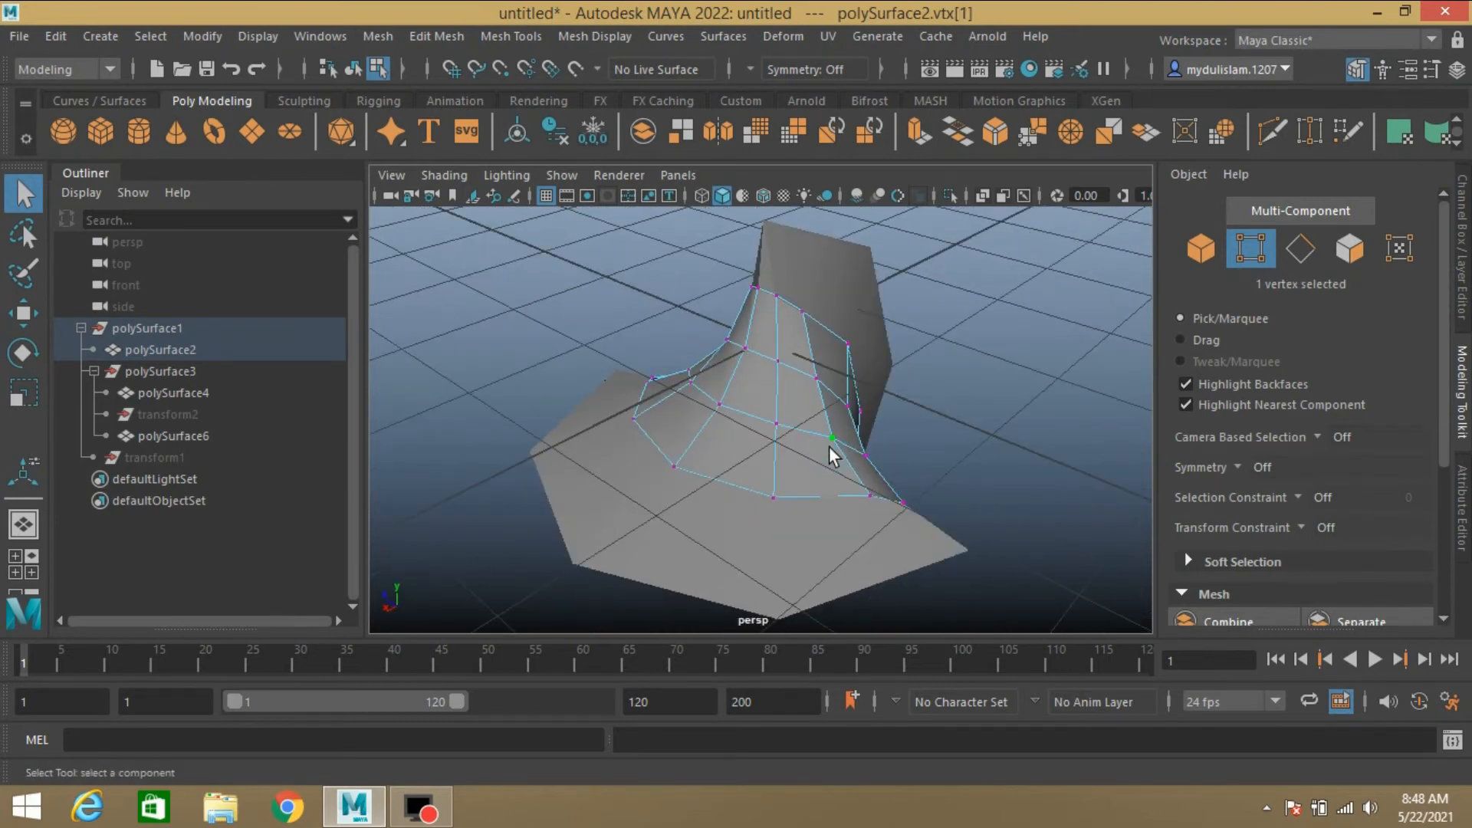
shift+double_click(776, 426)
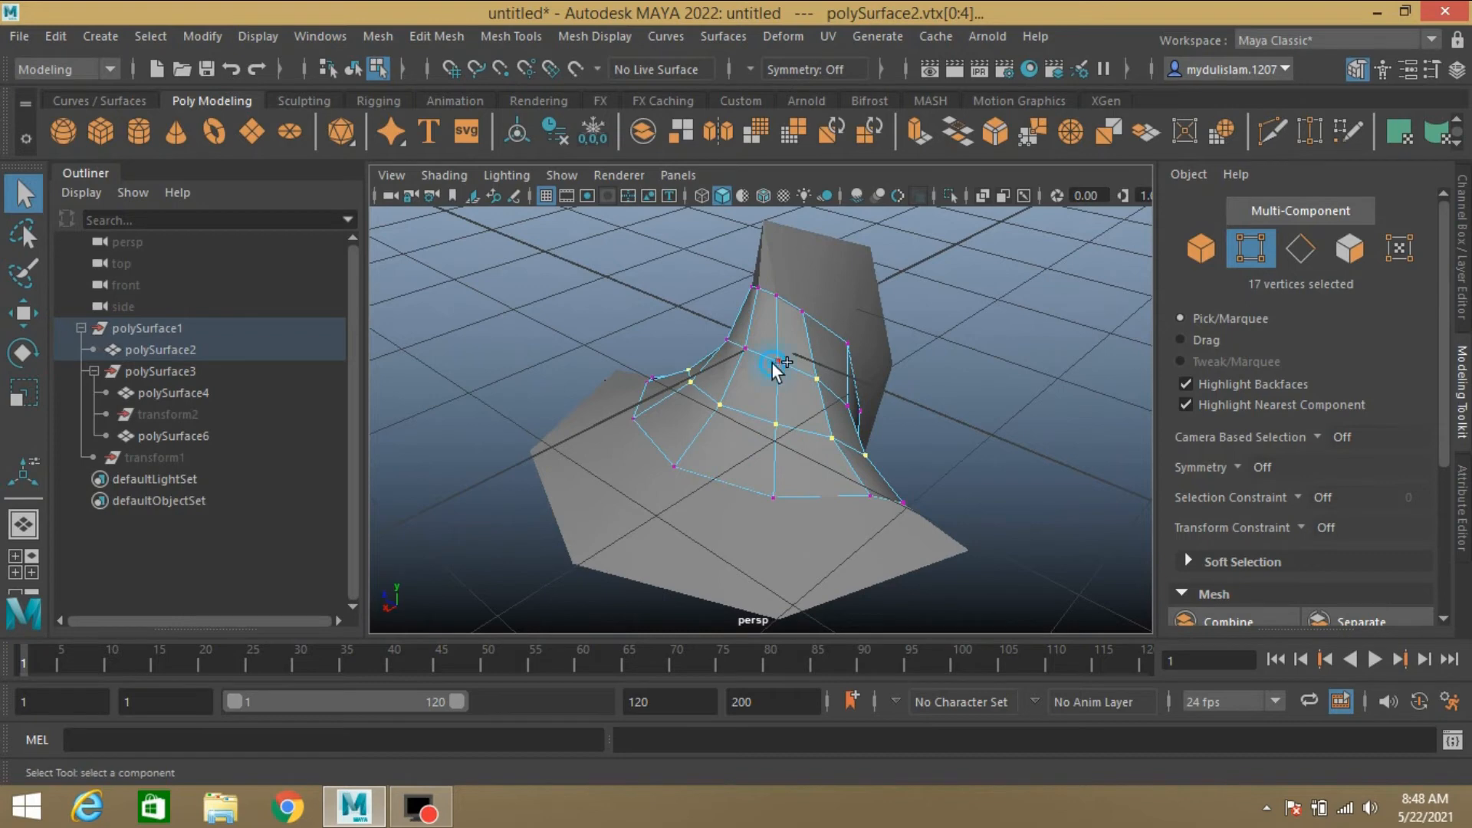
click(440, 29)
click(517, 415)
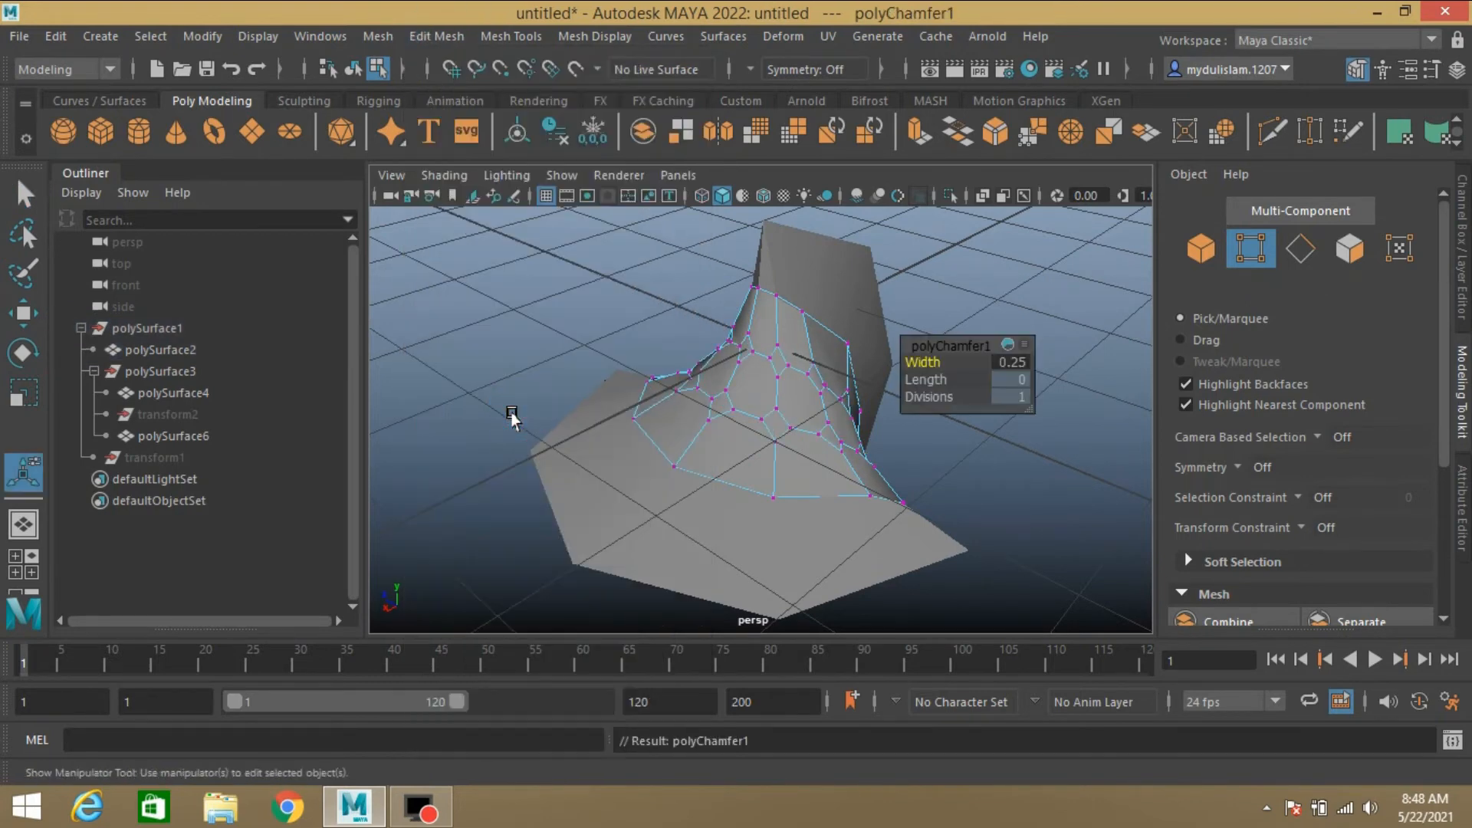
click(1001, 362)
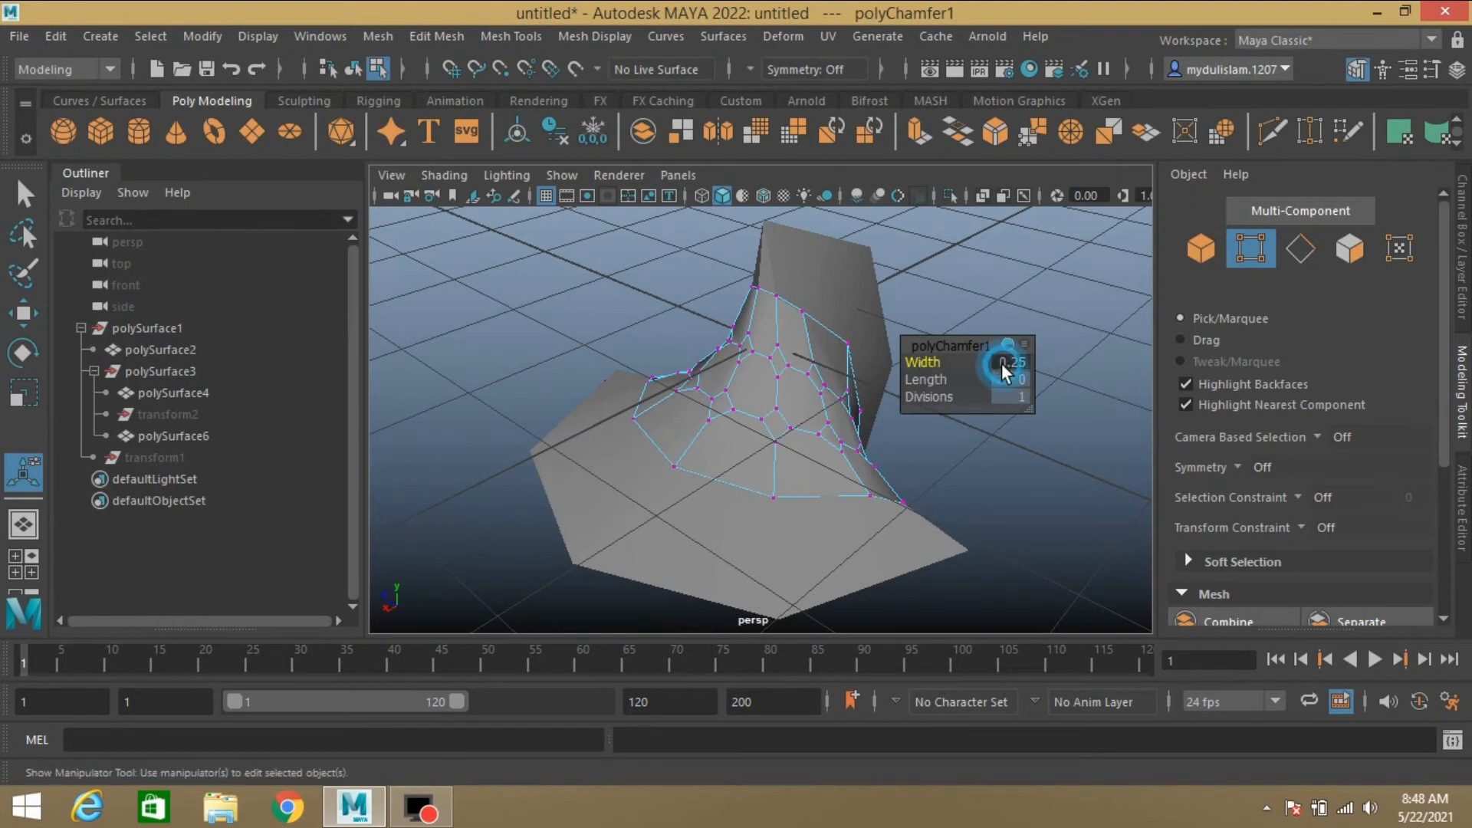
text(.1)
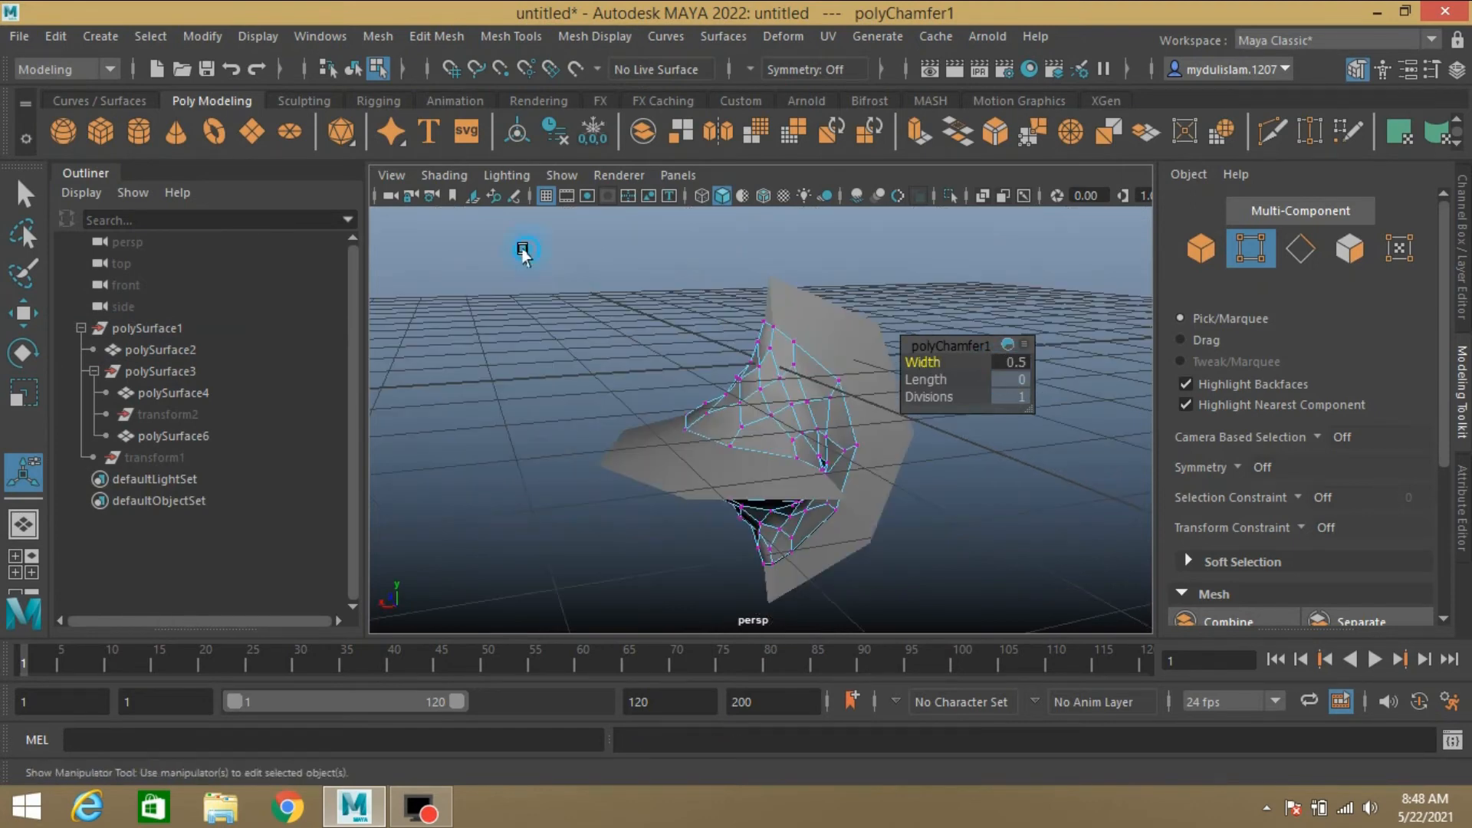
drag(526, 250, 997, 602)
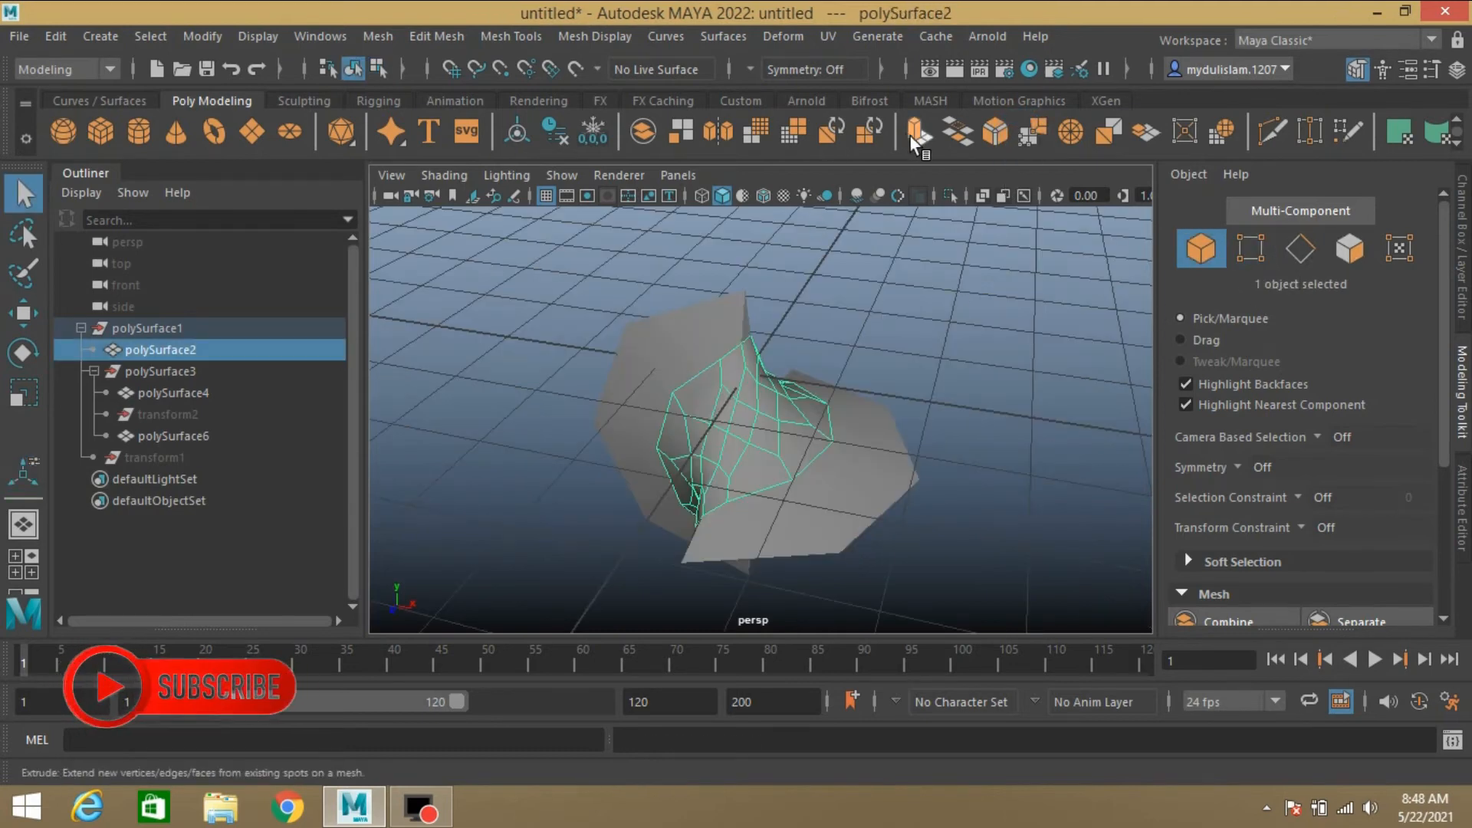
- Extrude all faces of polySurface2 with Keep Faces Together off and an offset of 0.05, then delete the inset faces and return to object selection
click(912, 132)
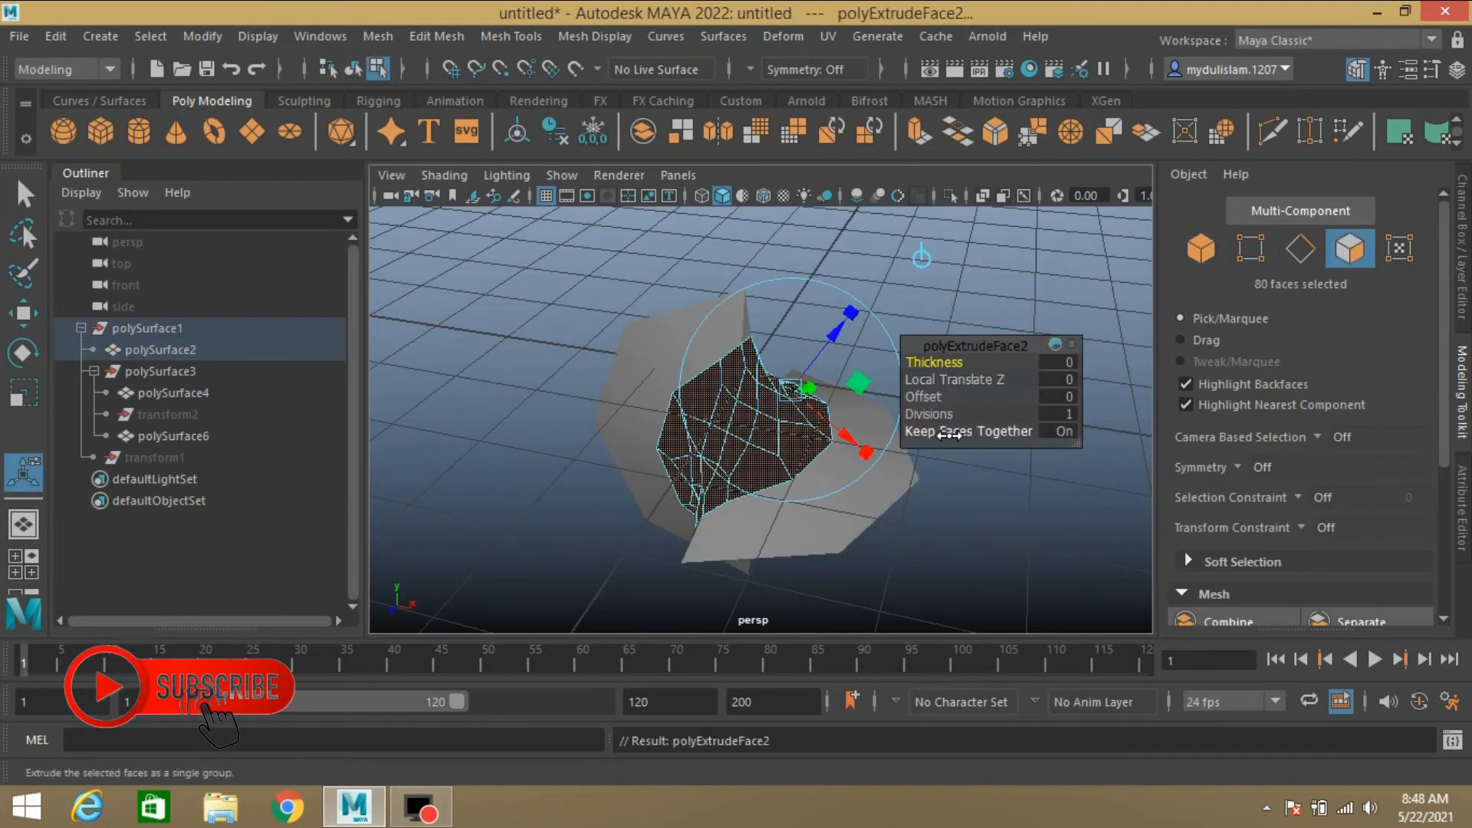
click(1059, 431)
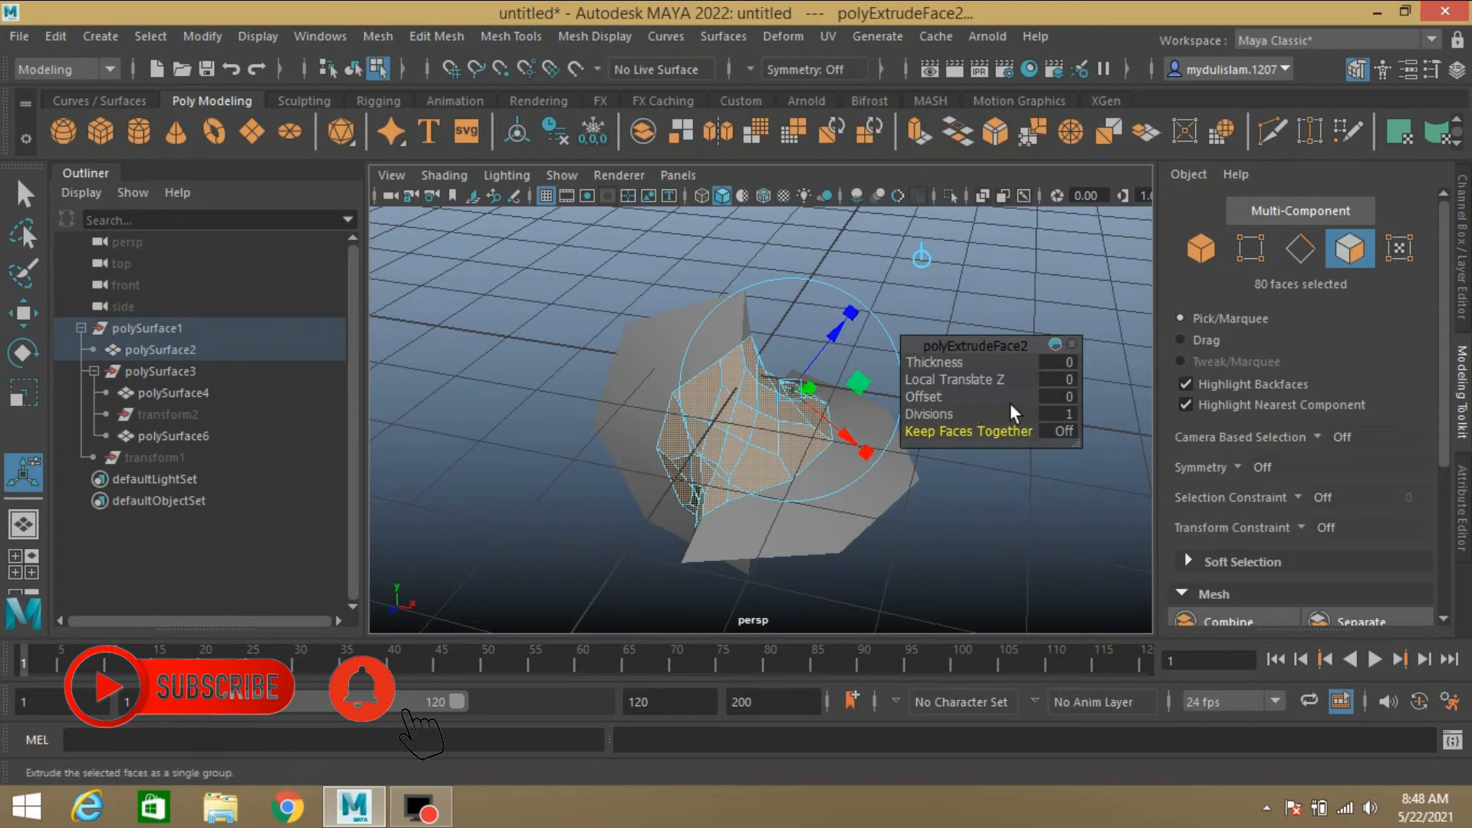
click(1061, 398)
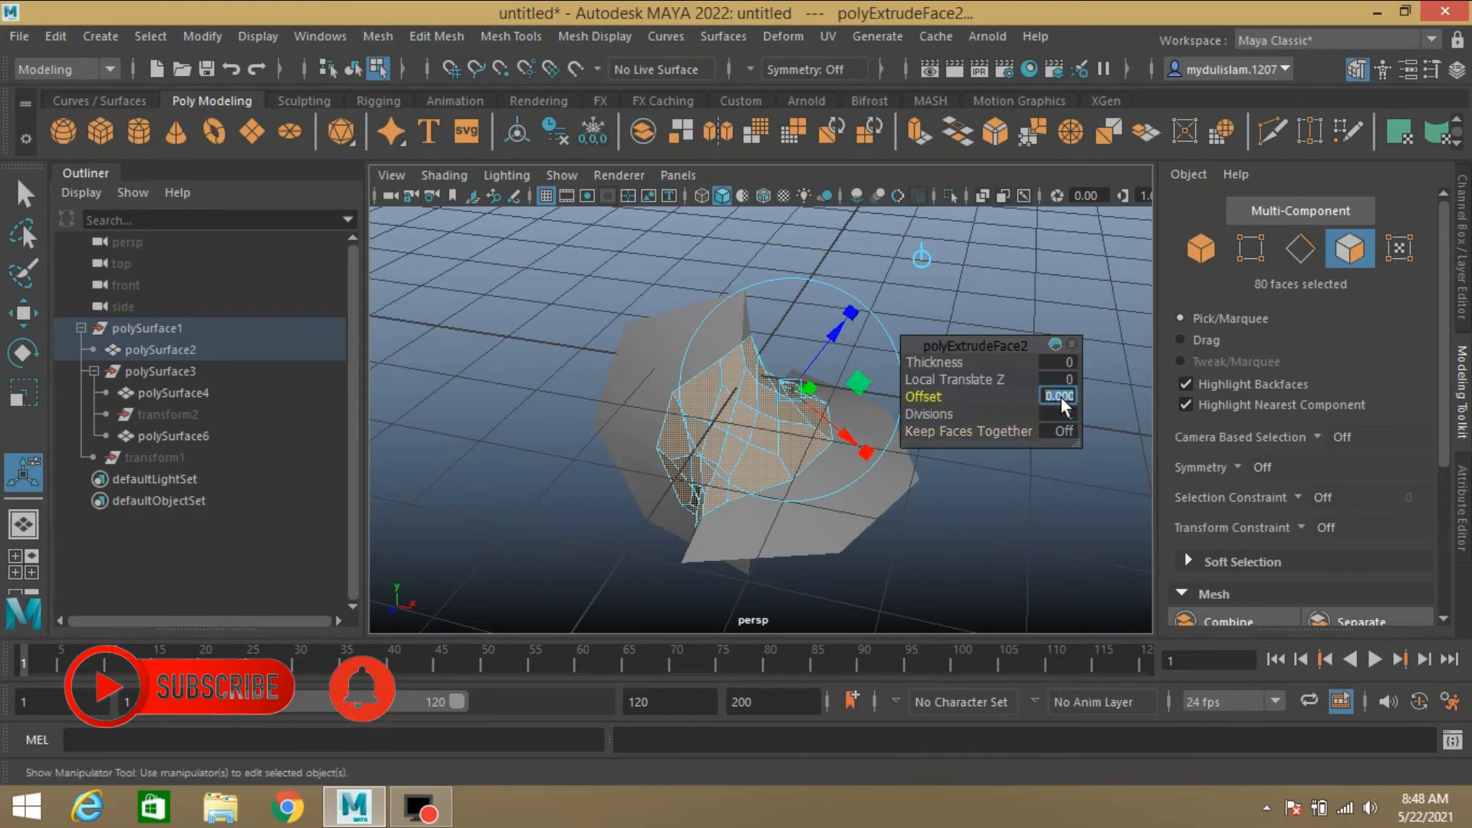
key(BackSpace)
text(.)
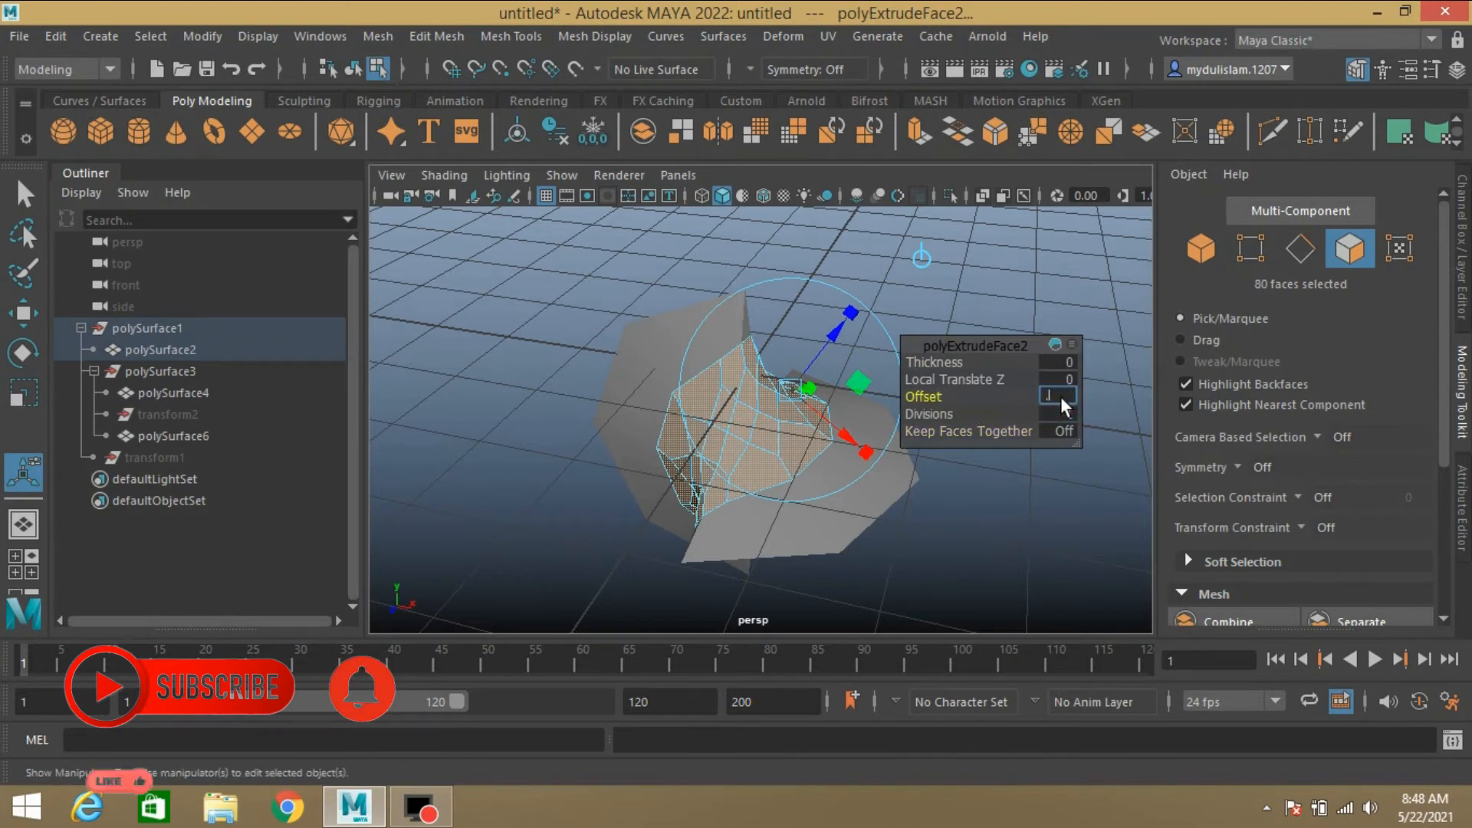
text(05)
key(Return)
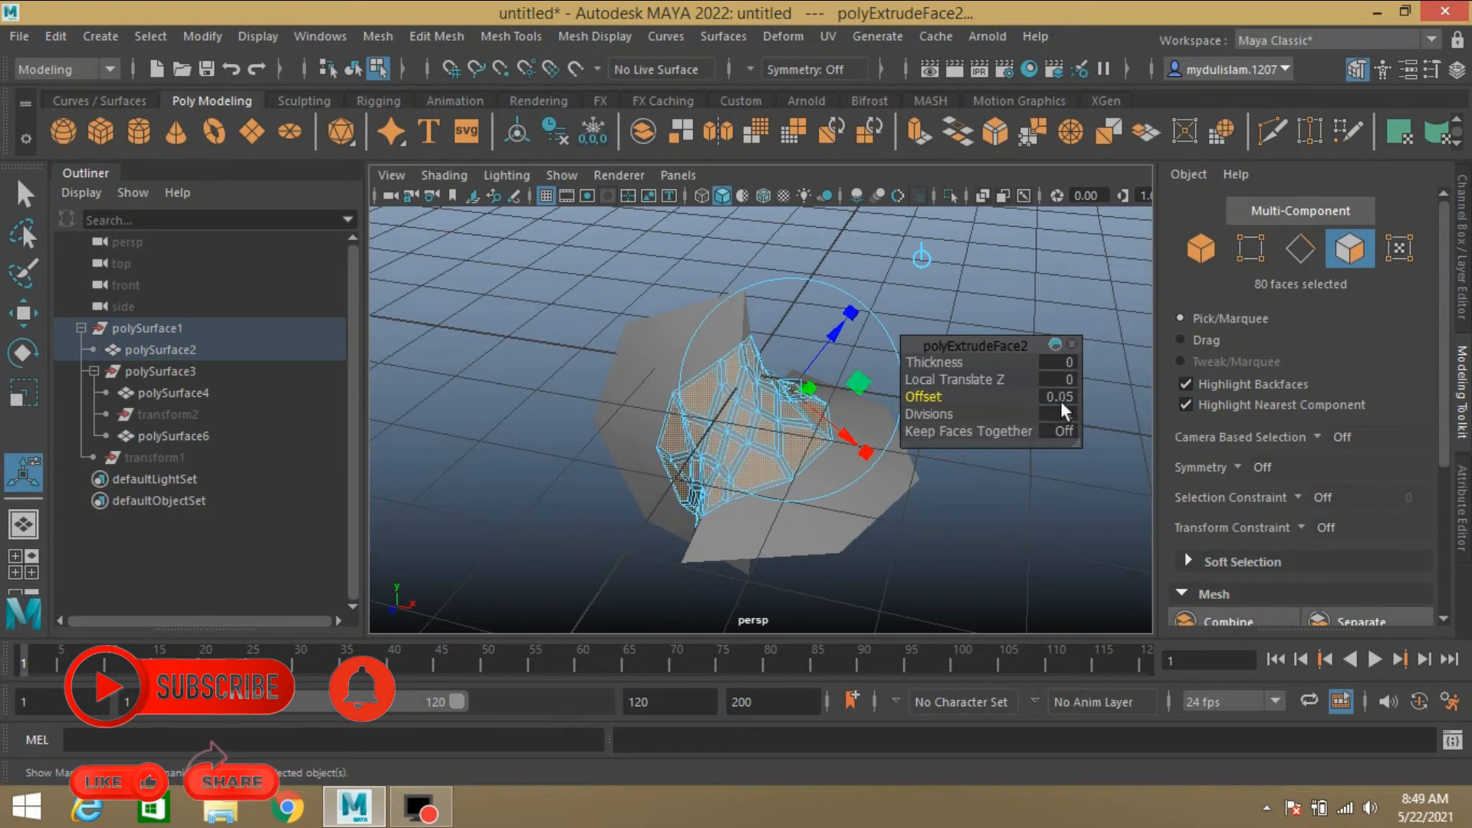
click(1061, 402)
click(1191, 253)
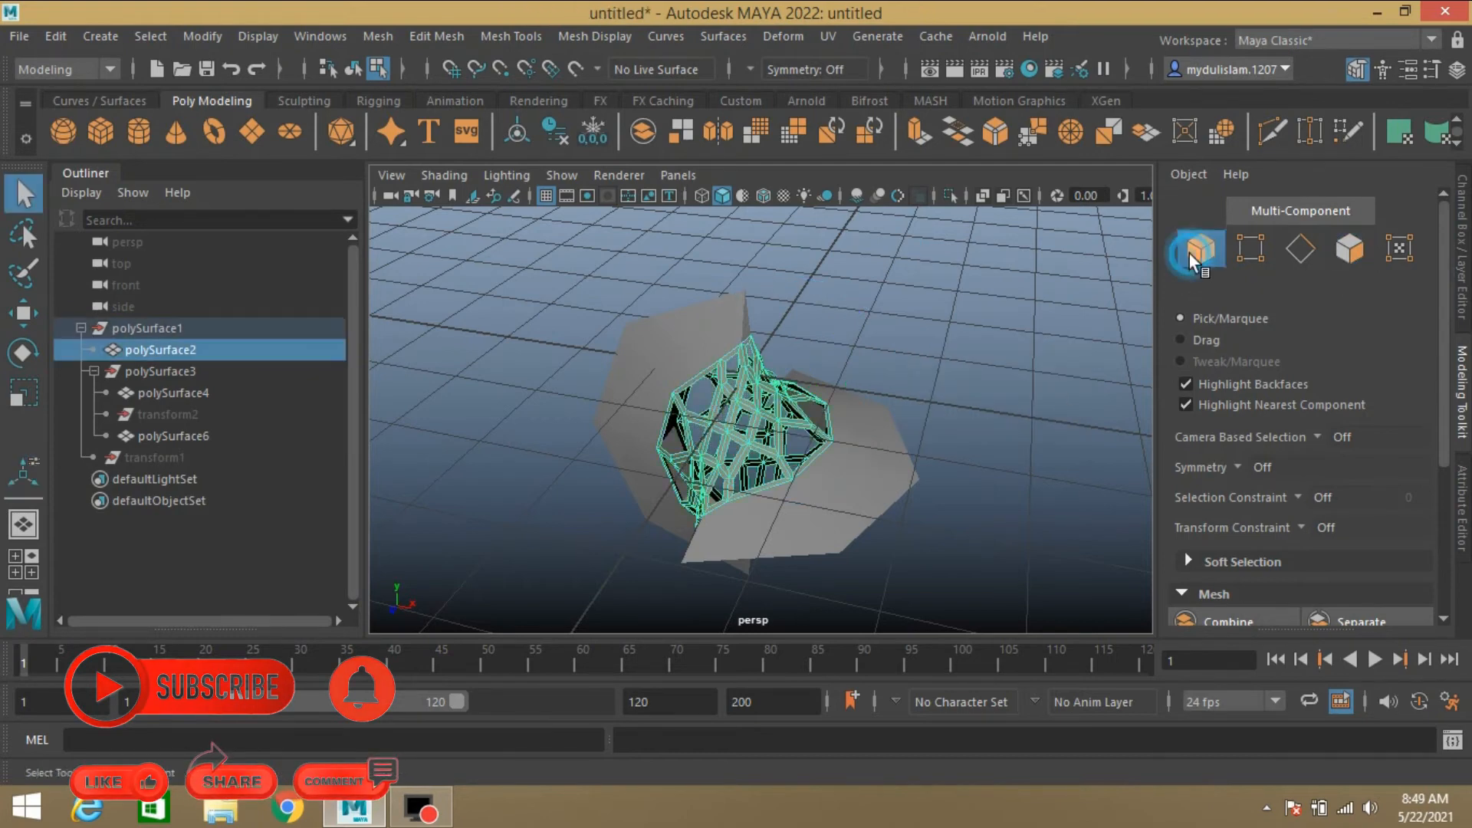
- Extrude all faces of the lattice polySurface2 slightly inward as one connected surface to give it thickness, then return to object selection
alt+drag(772, 476, 890, 368)
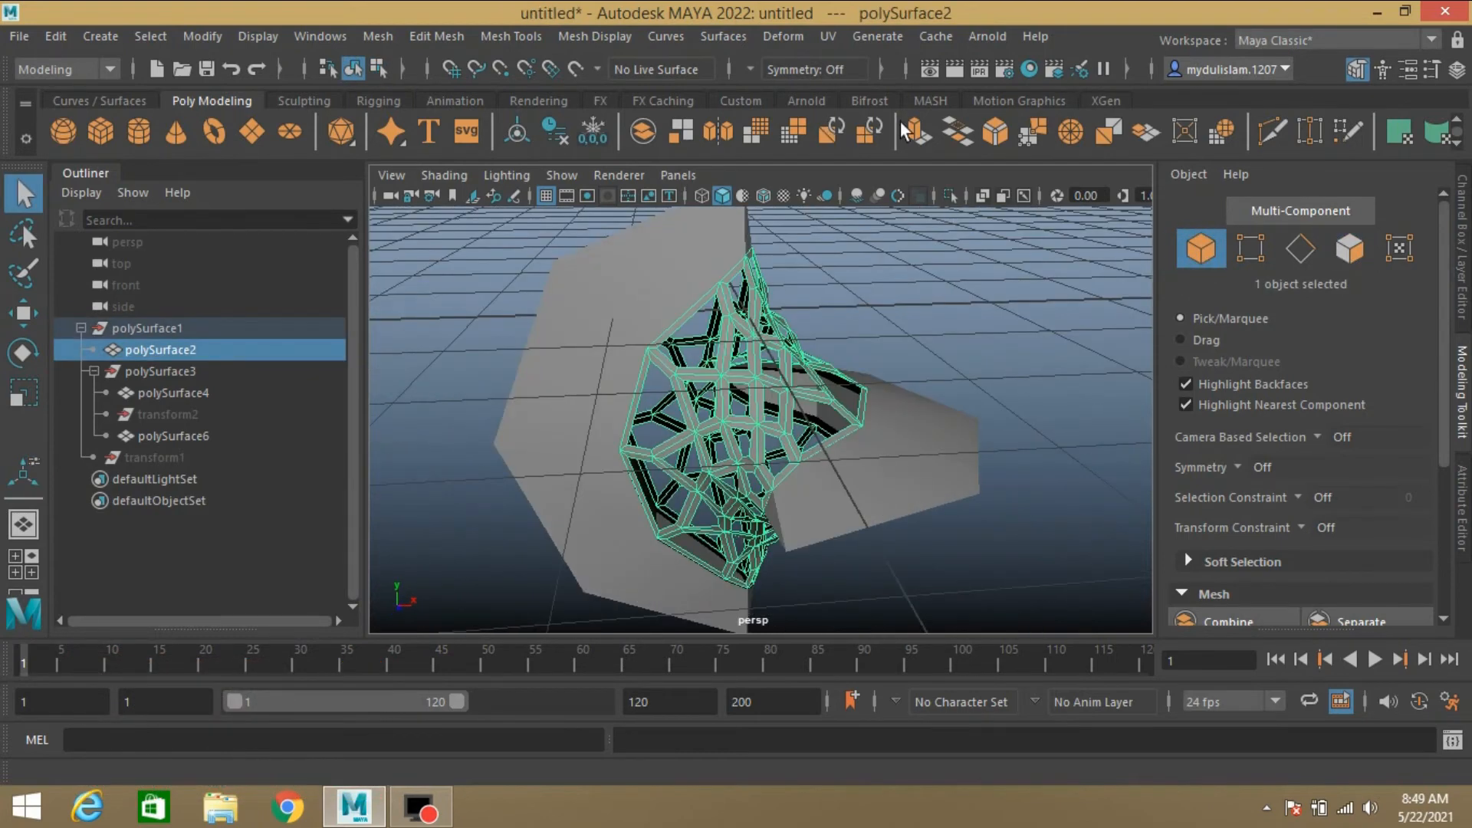
click(909, 127)
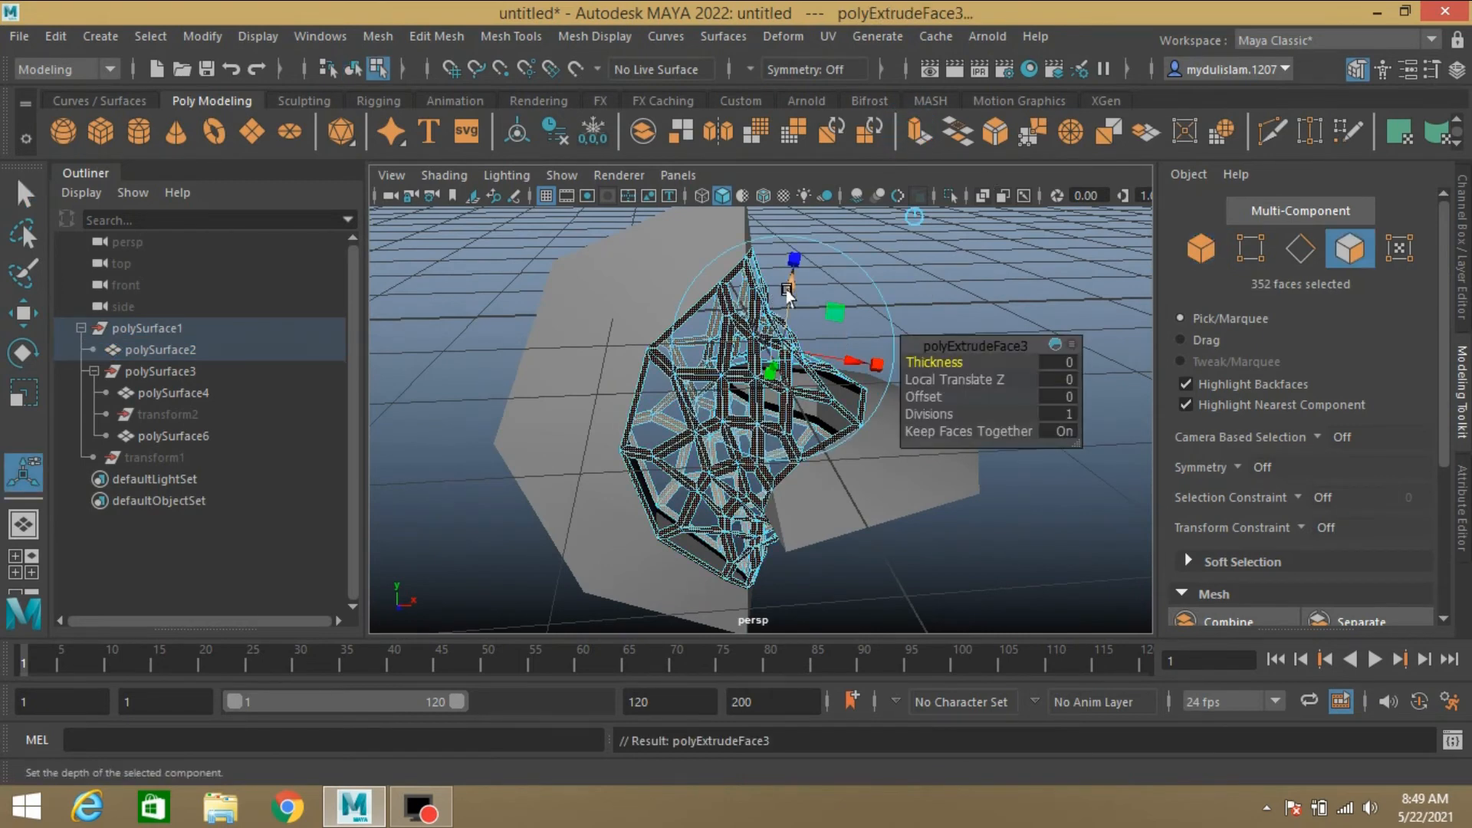
drag(790, 285, 787, 301)
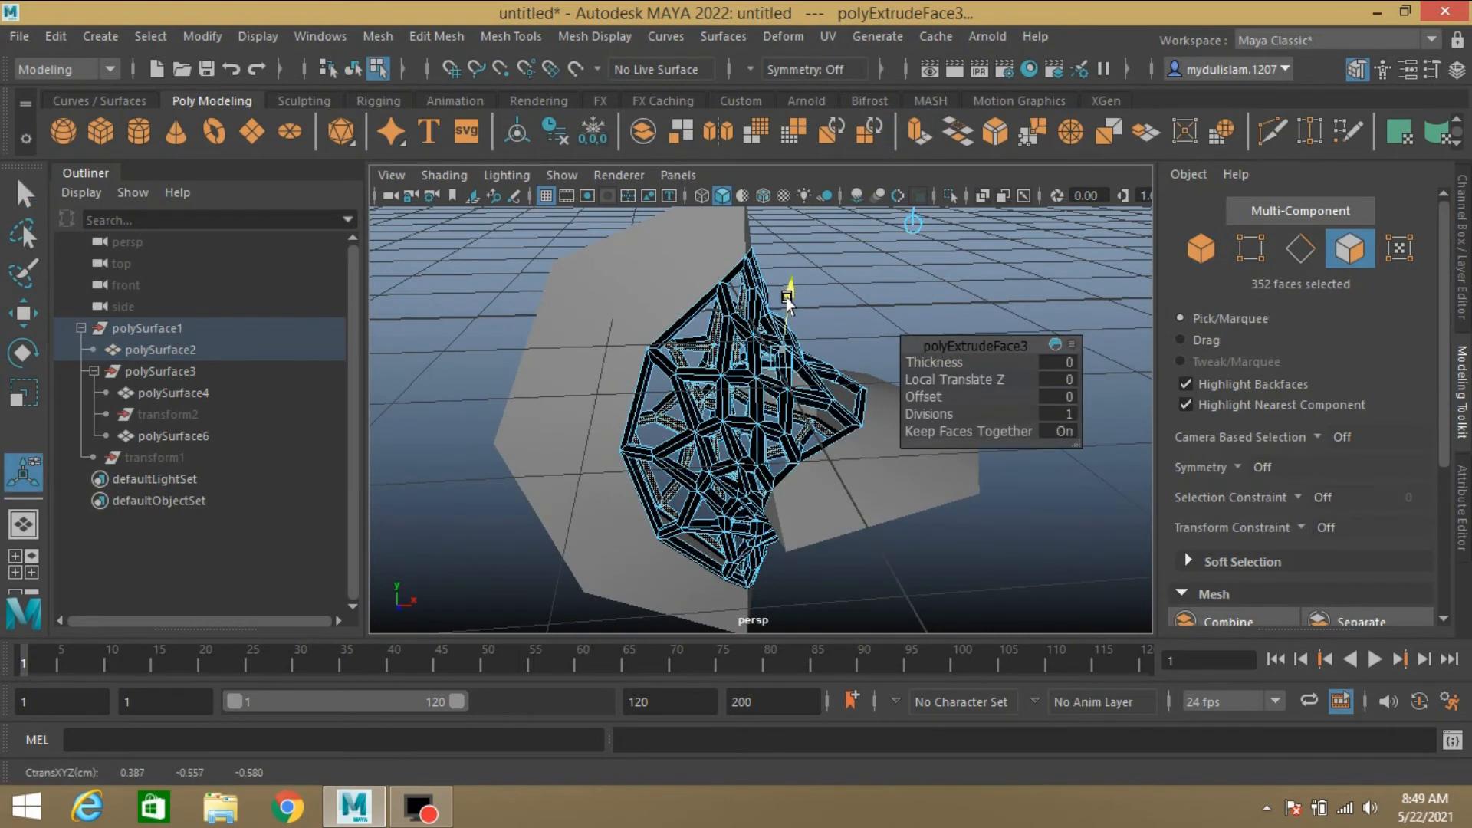
click(1201, 257)
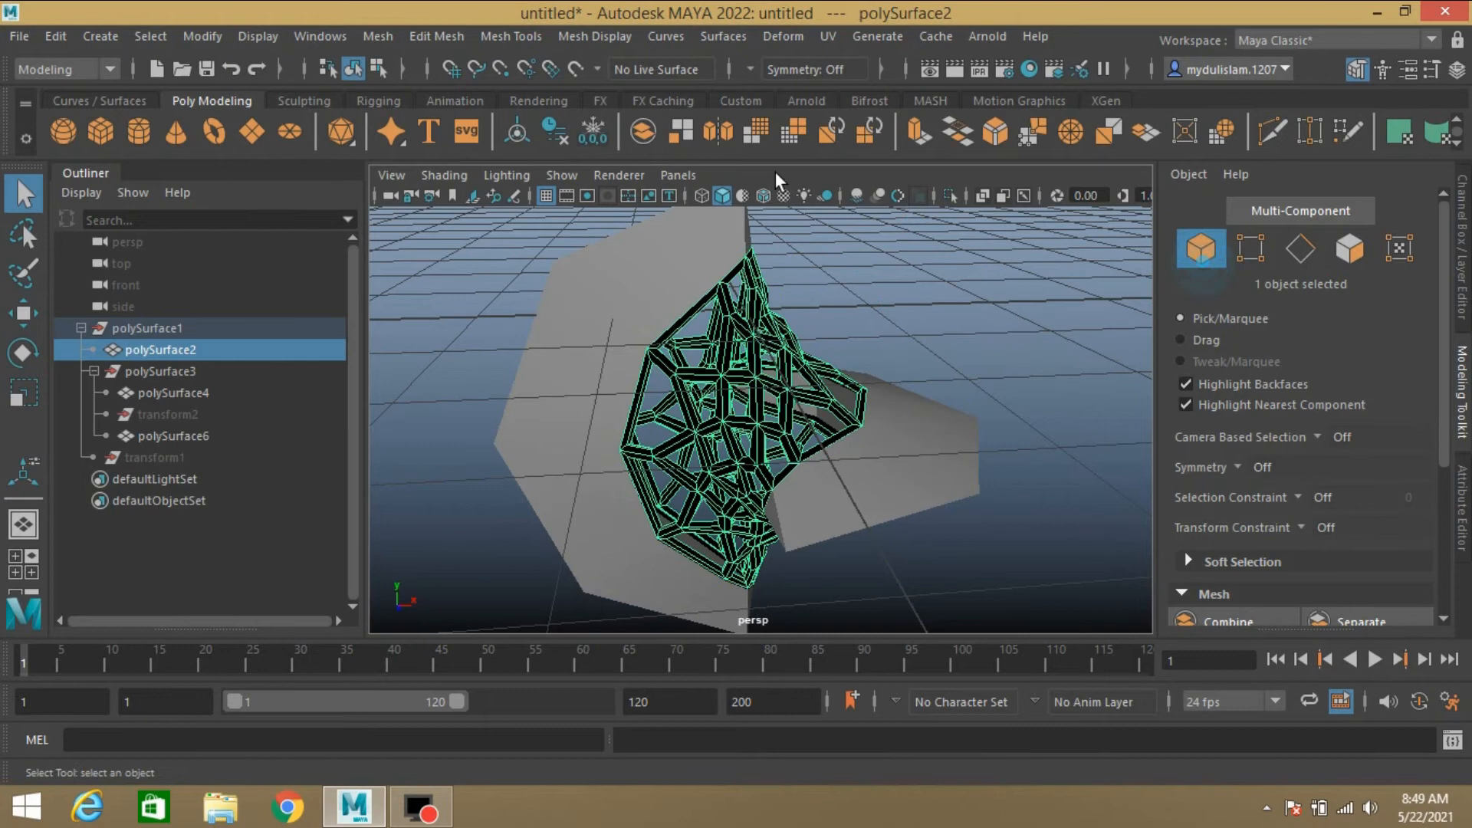
- Reverse the normals of the thickened lattice polySurface2 and keep the object selected
click(576, 36)
click(614, 127)
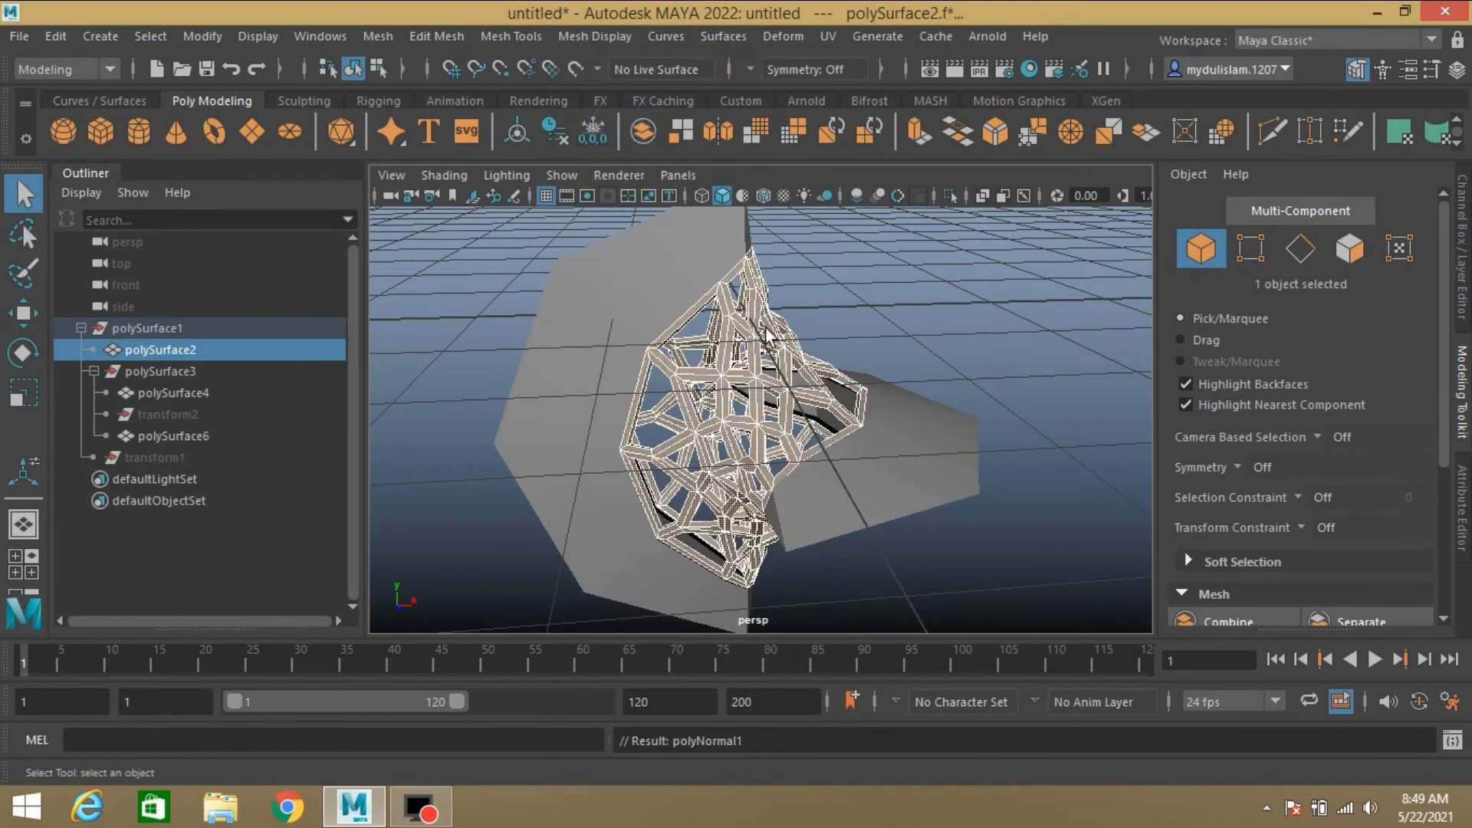
alt+drag(766, 327, 732, 334)
click(689, 398)
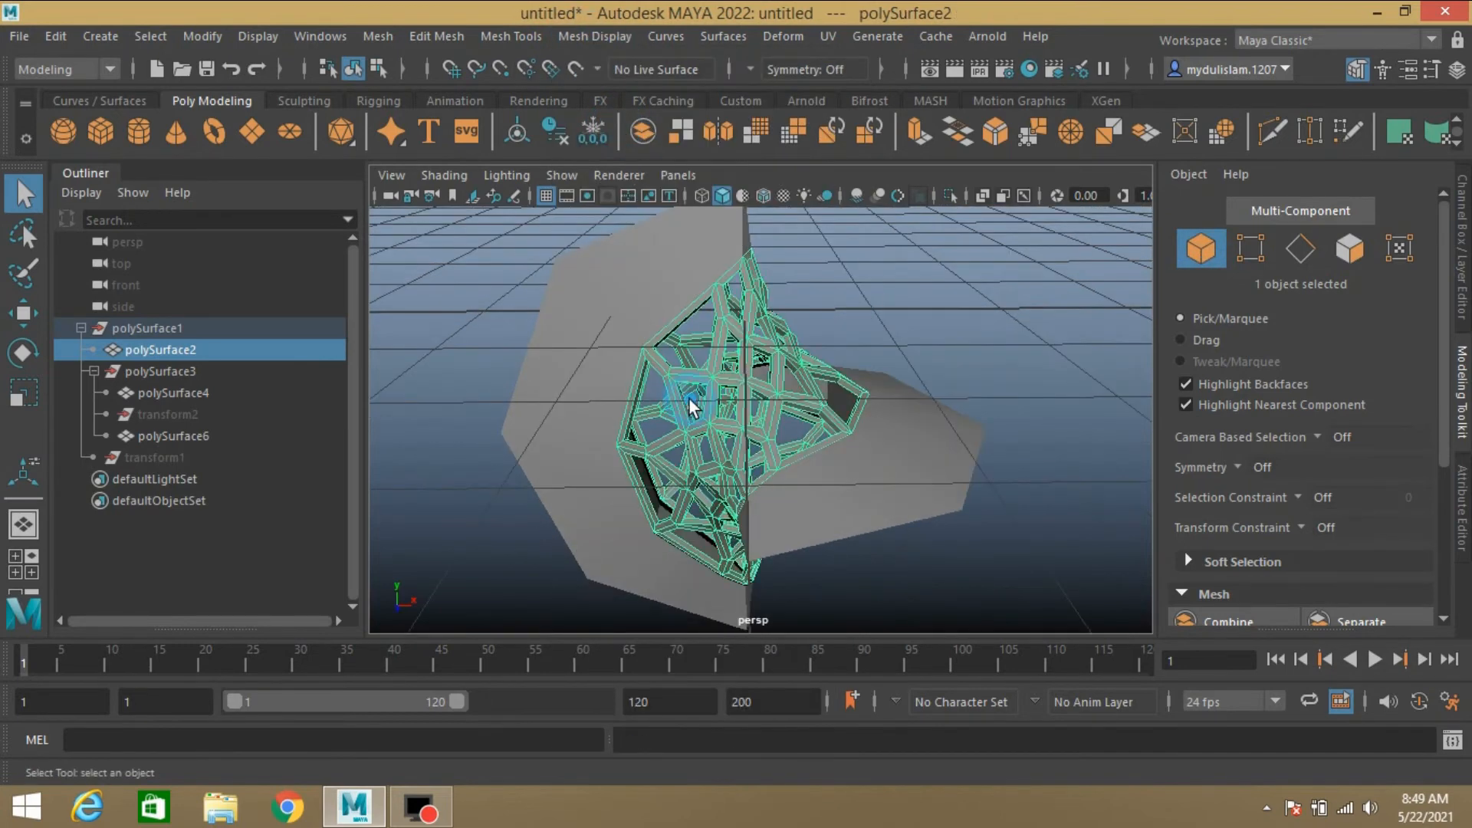
- Center the pivot of polySurface2 and scale the lattice down slightly and uniformly between the two outer halves
click(33, 394)
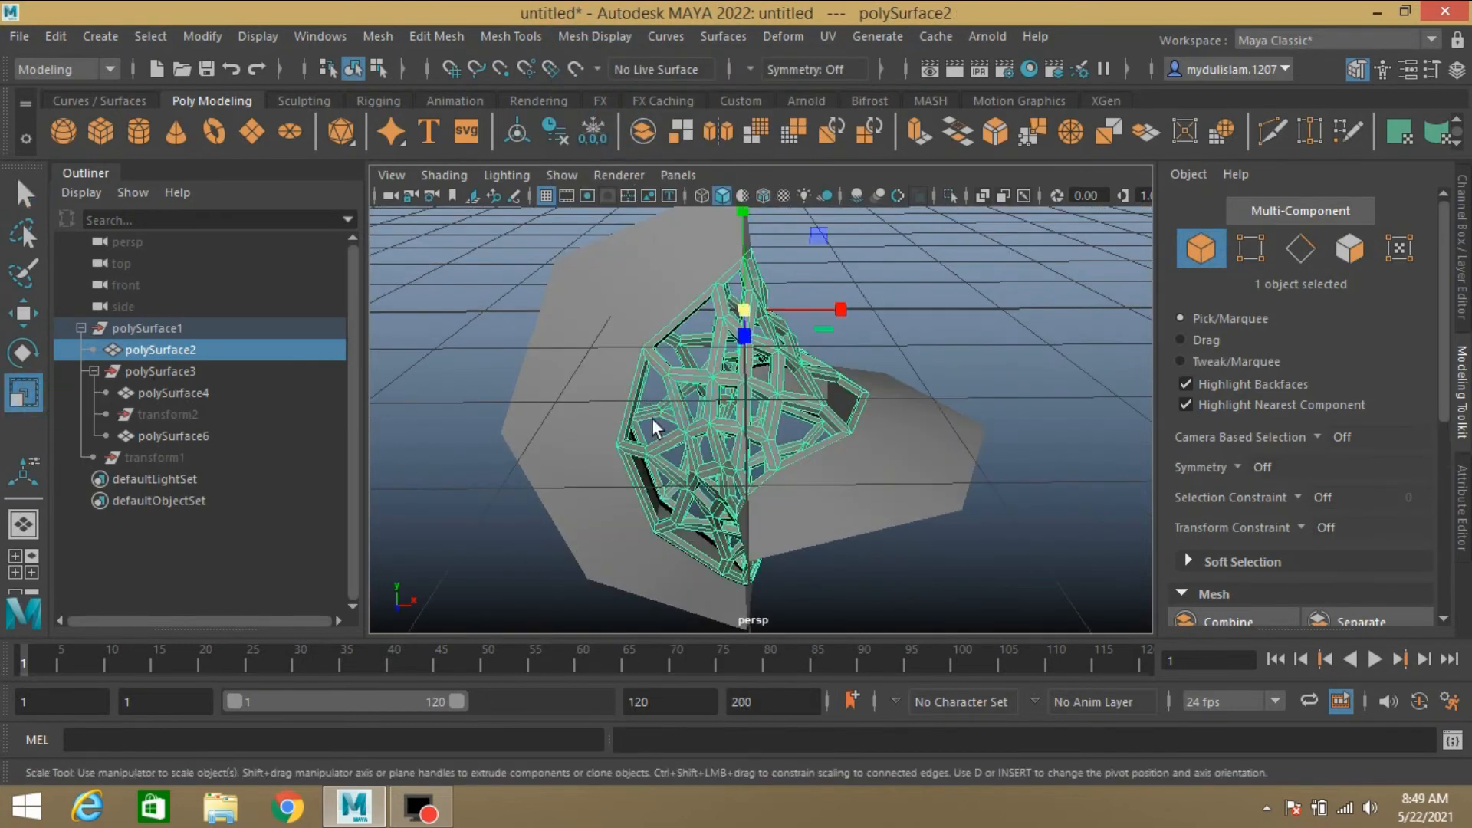
click(201, 31)
click(268, 195)
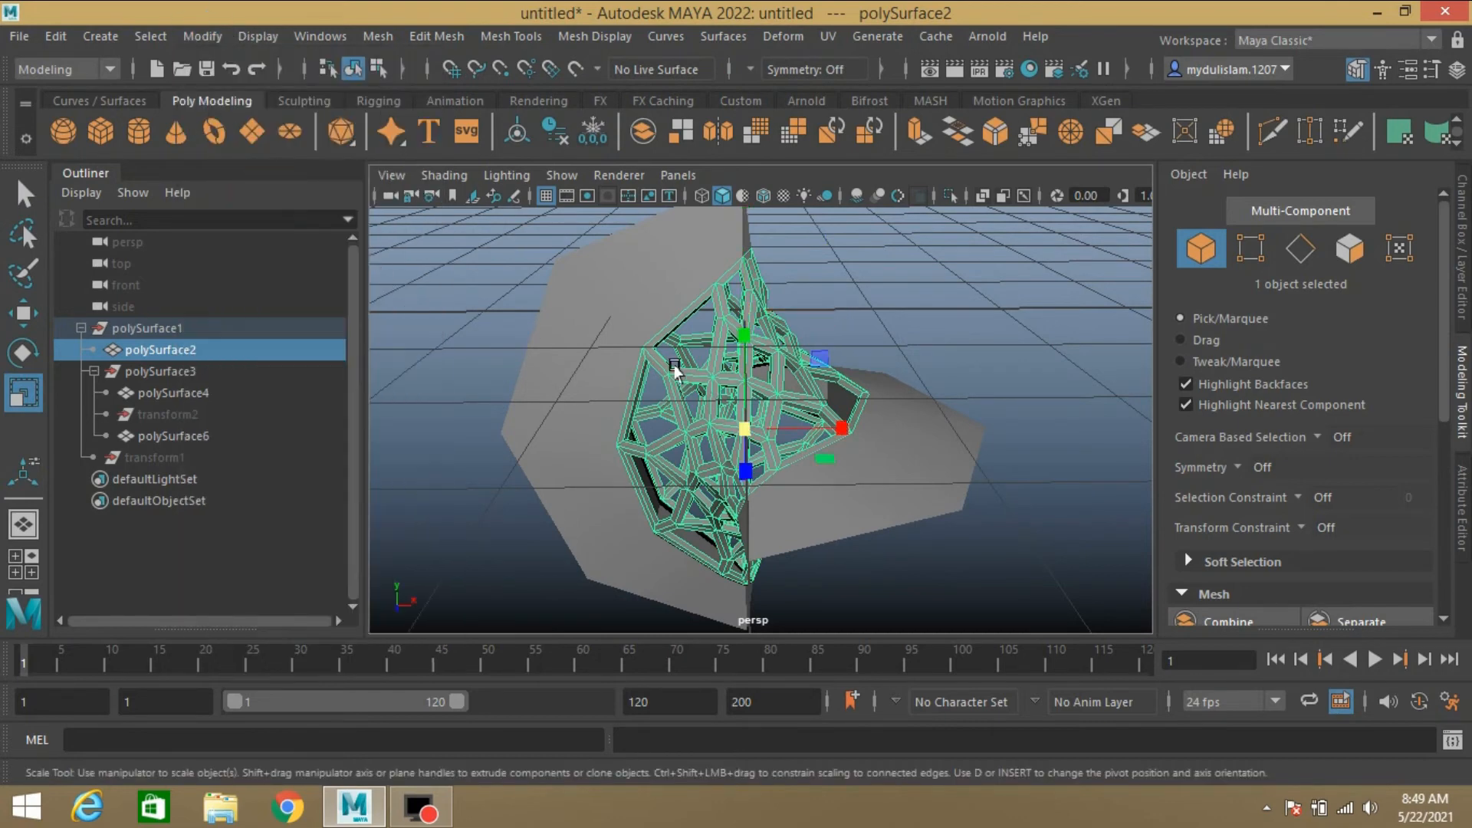
drag(741, 425, 721, 436)
mouse_move(830, 453)
alt+mouse_down()
mouse_move(739, 528)
mouse_move(668, 493)
mouse_move(843, 464)
alt+mouse_up()
- Hide the outer crescent halves polySurface4 and polySurface6 to leave only the lattice in view
click(888, 466)
key(h)
click(565, 385)
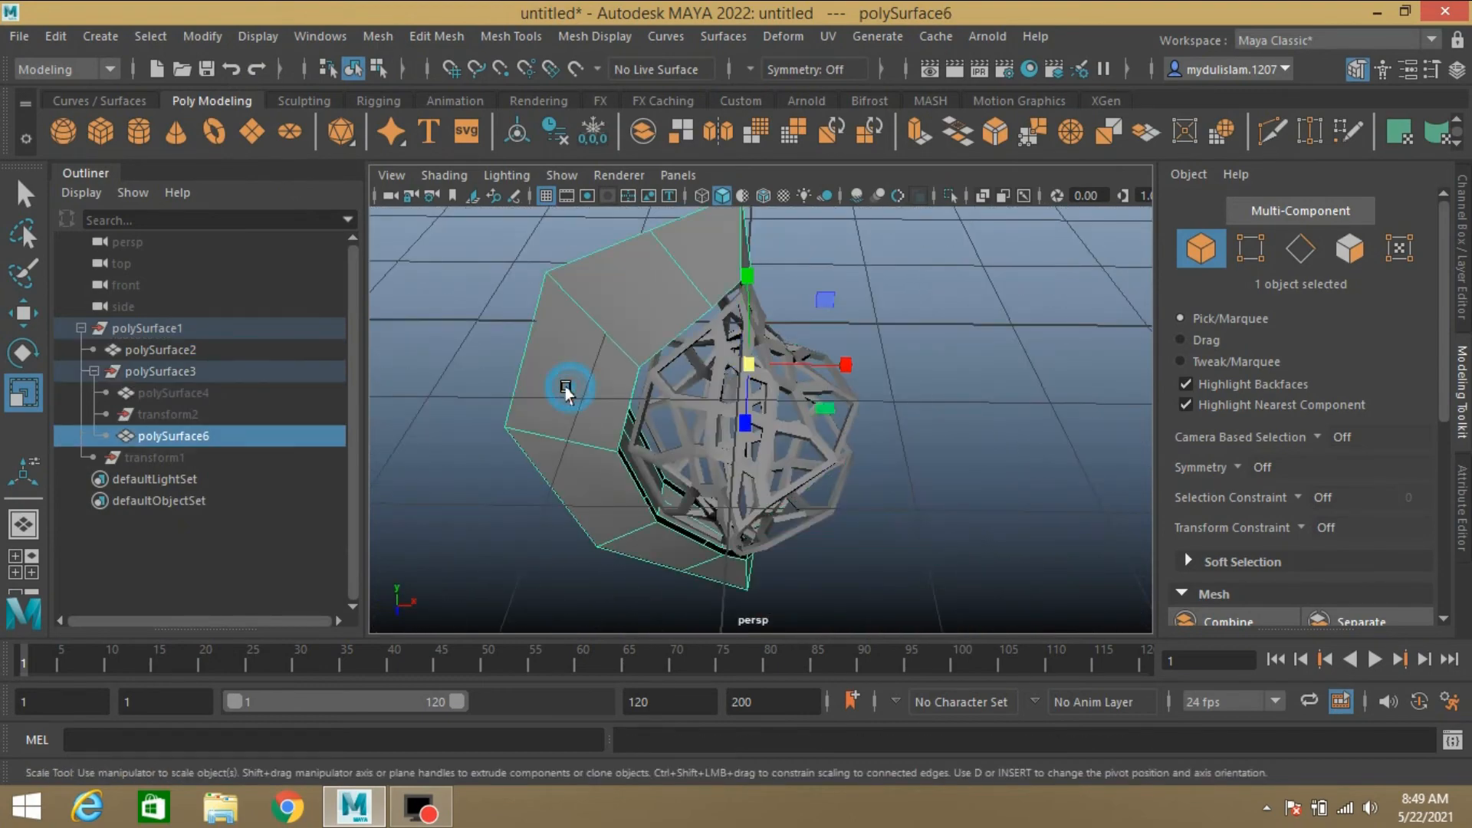
key(h)
alt+drag(895, 518, 622, 463)
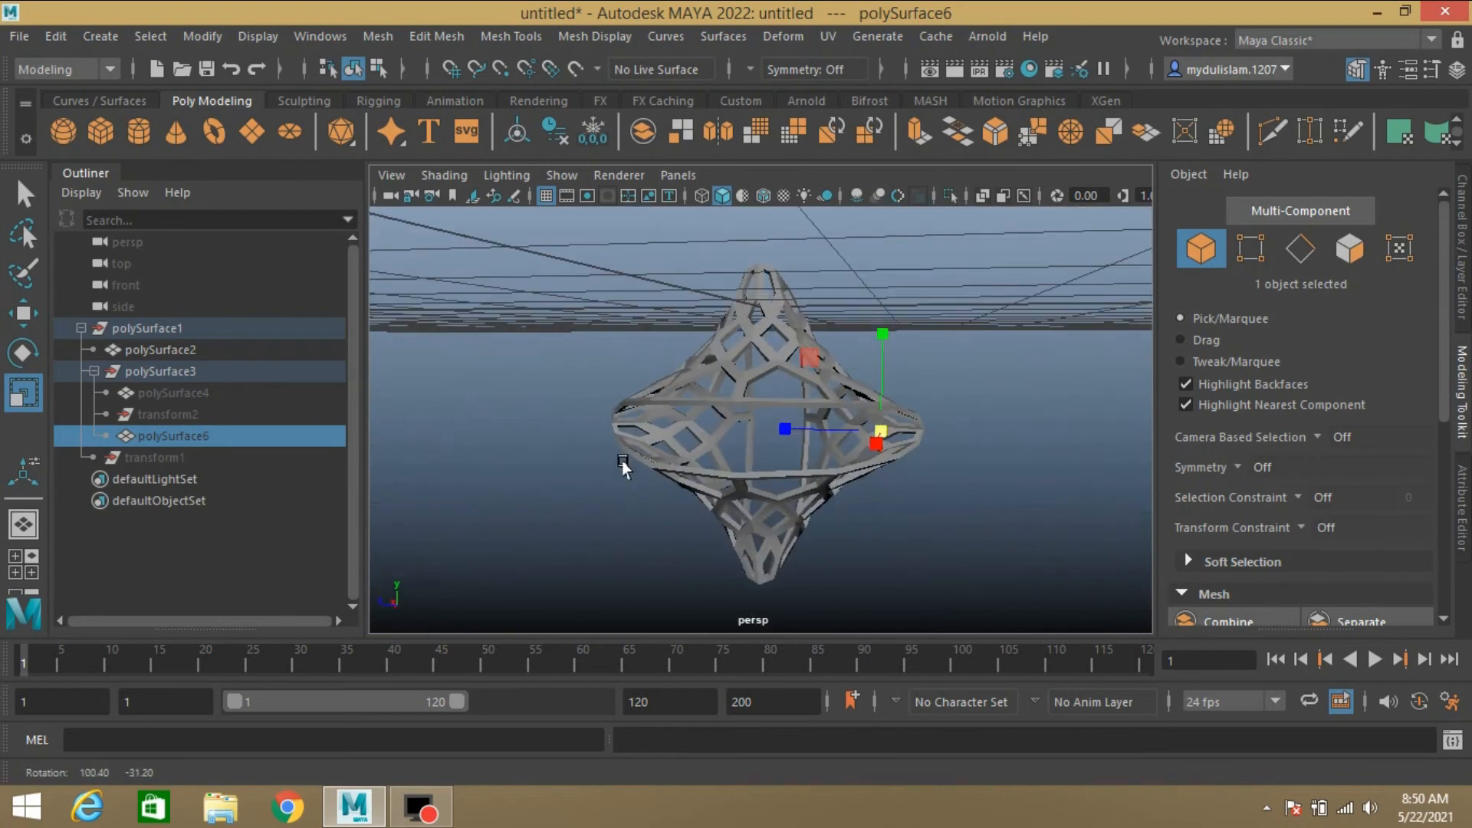
- Delete the loops of side faces along the open rims of polySurface2 that face the outer halves
scroll(623, 462, up, 3)
click(1337, 251)
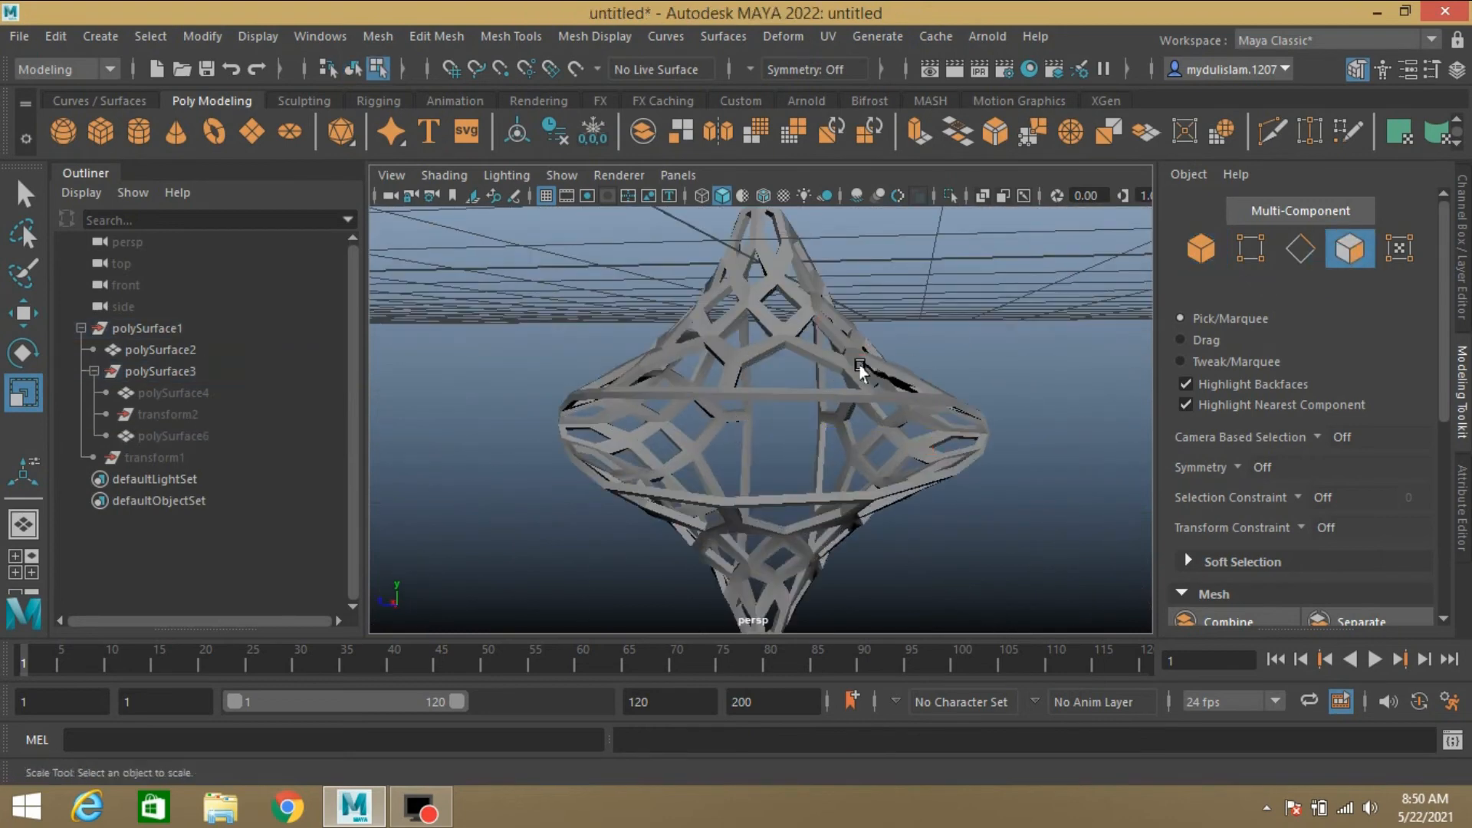
double_click(863, 368)
alt+drag(930, 405, 865, 426)
click(990, 371)
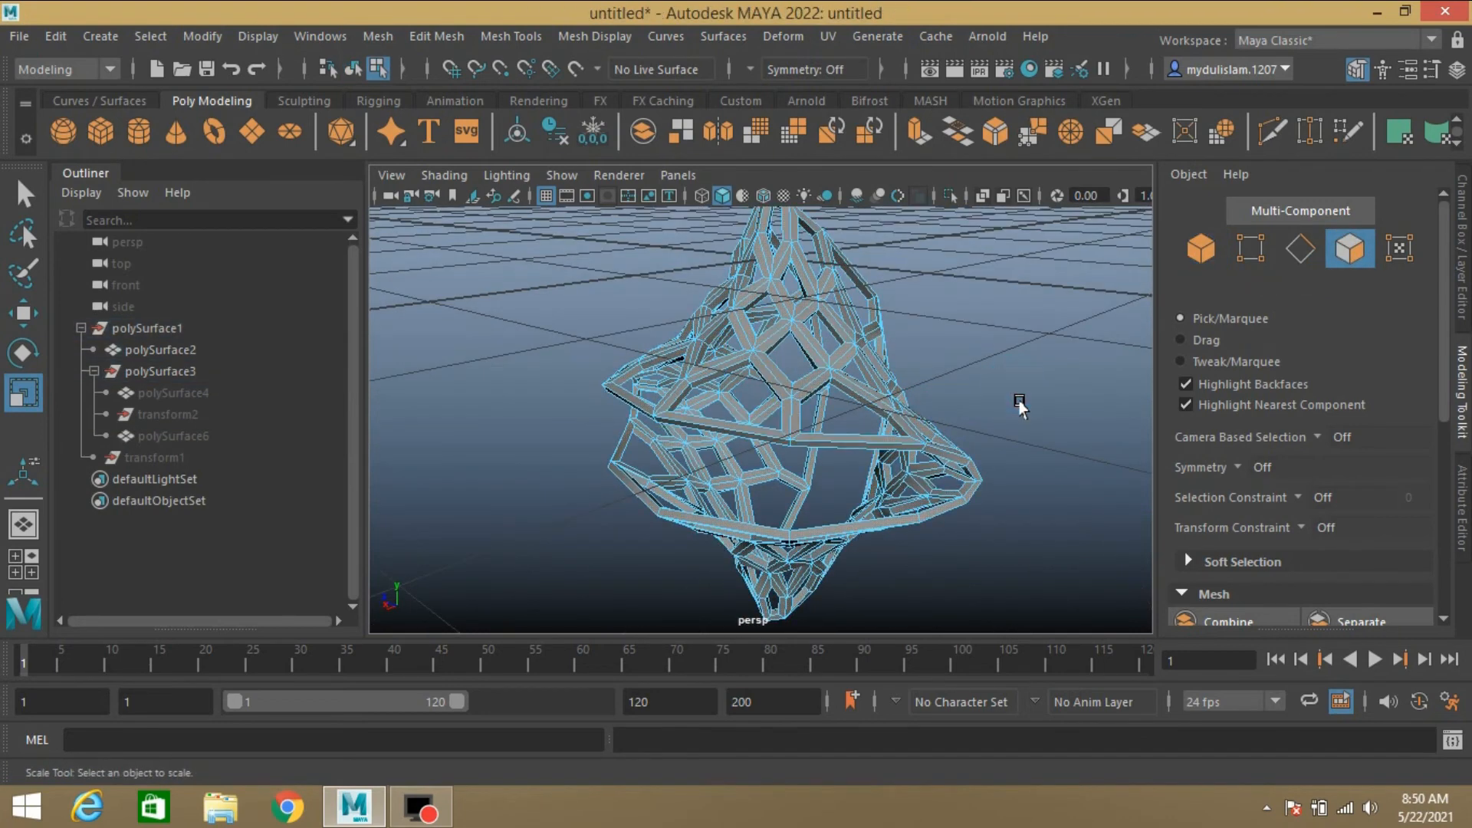
alt+drag(1019, 401, 944, 454)
click(945, 448)
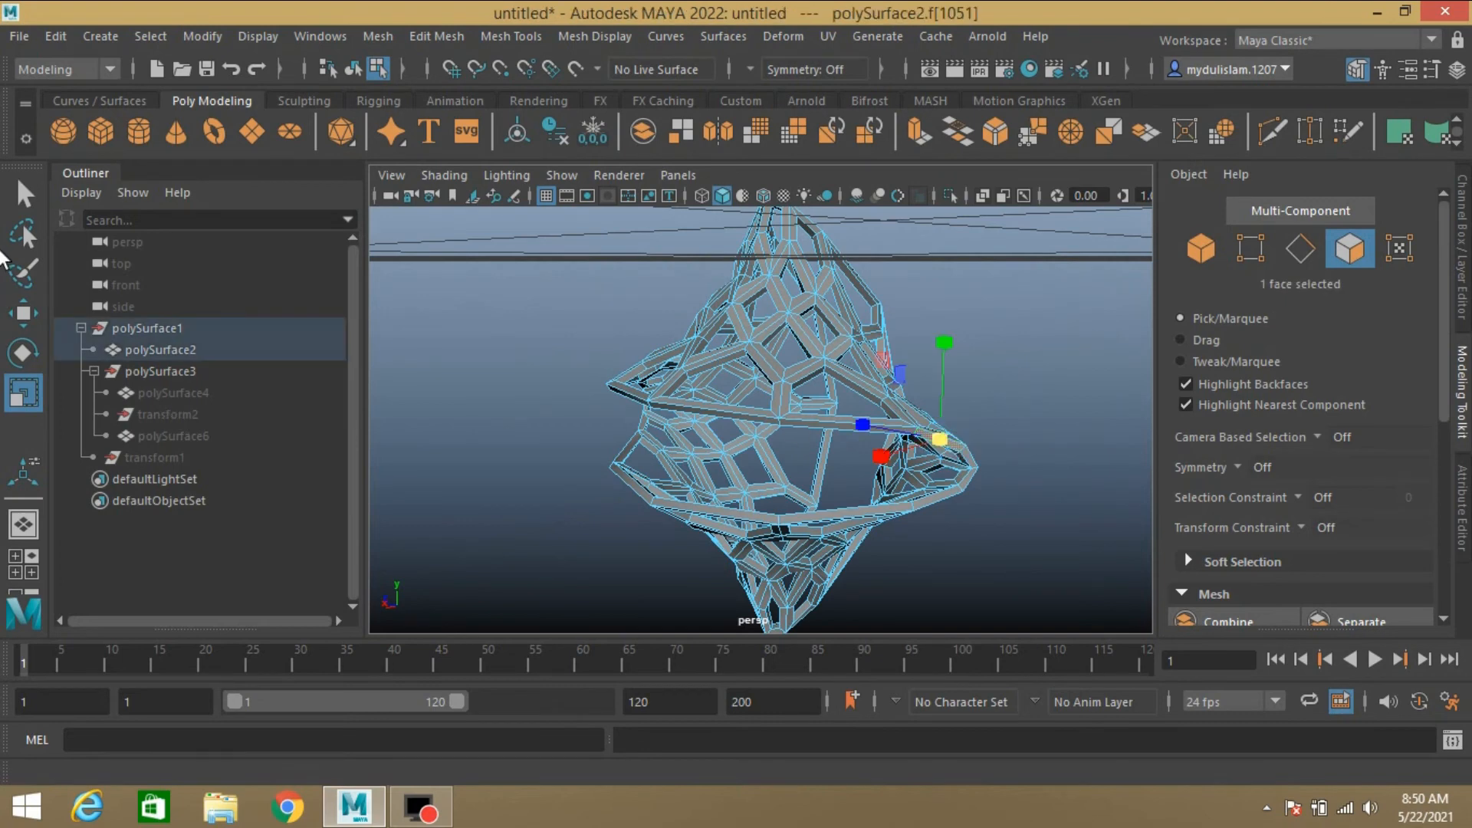
key(q)
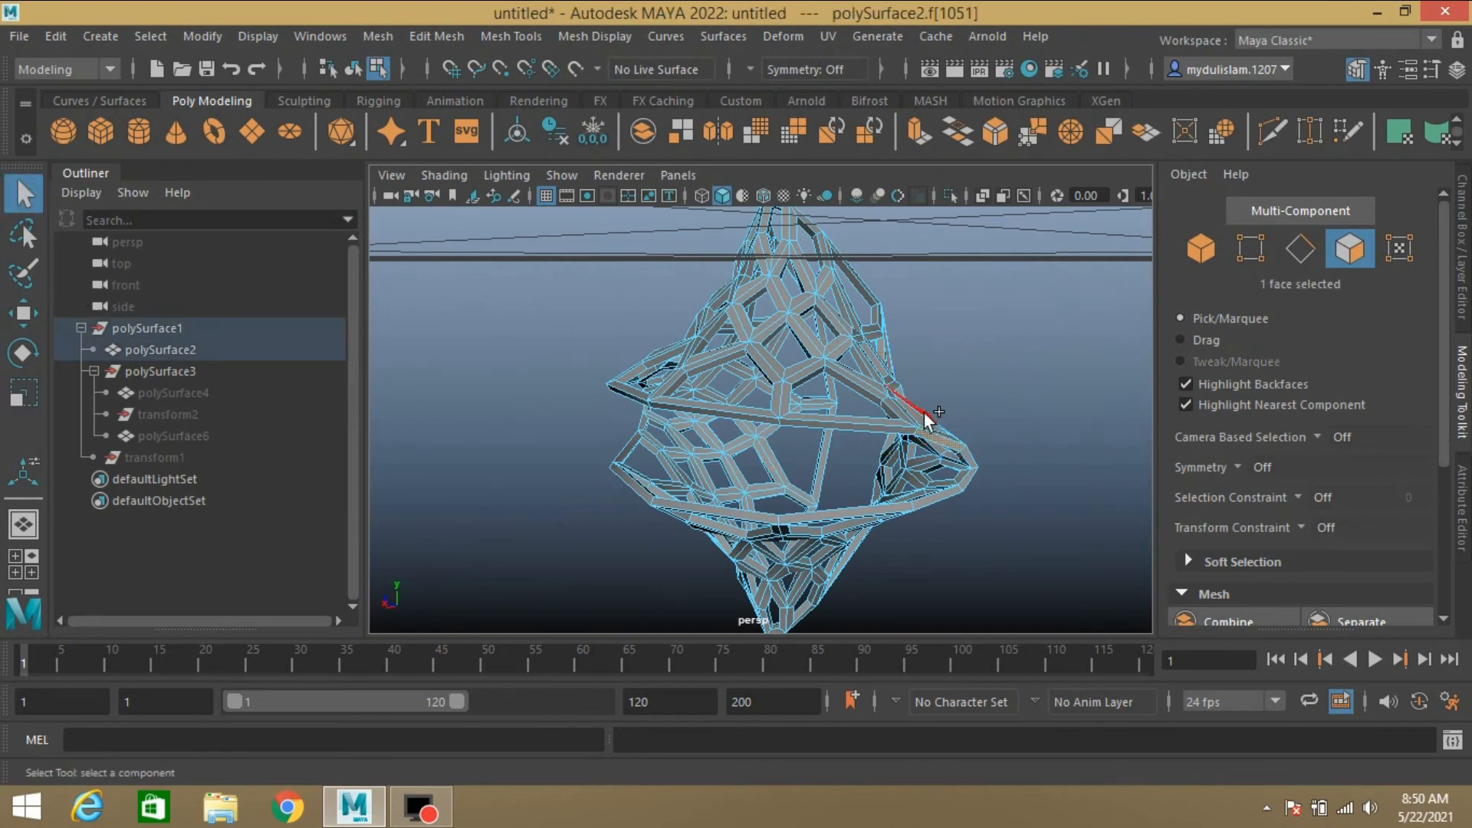
double_click(899, 432)
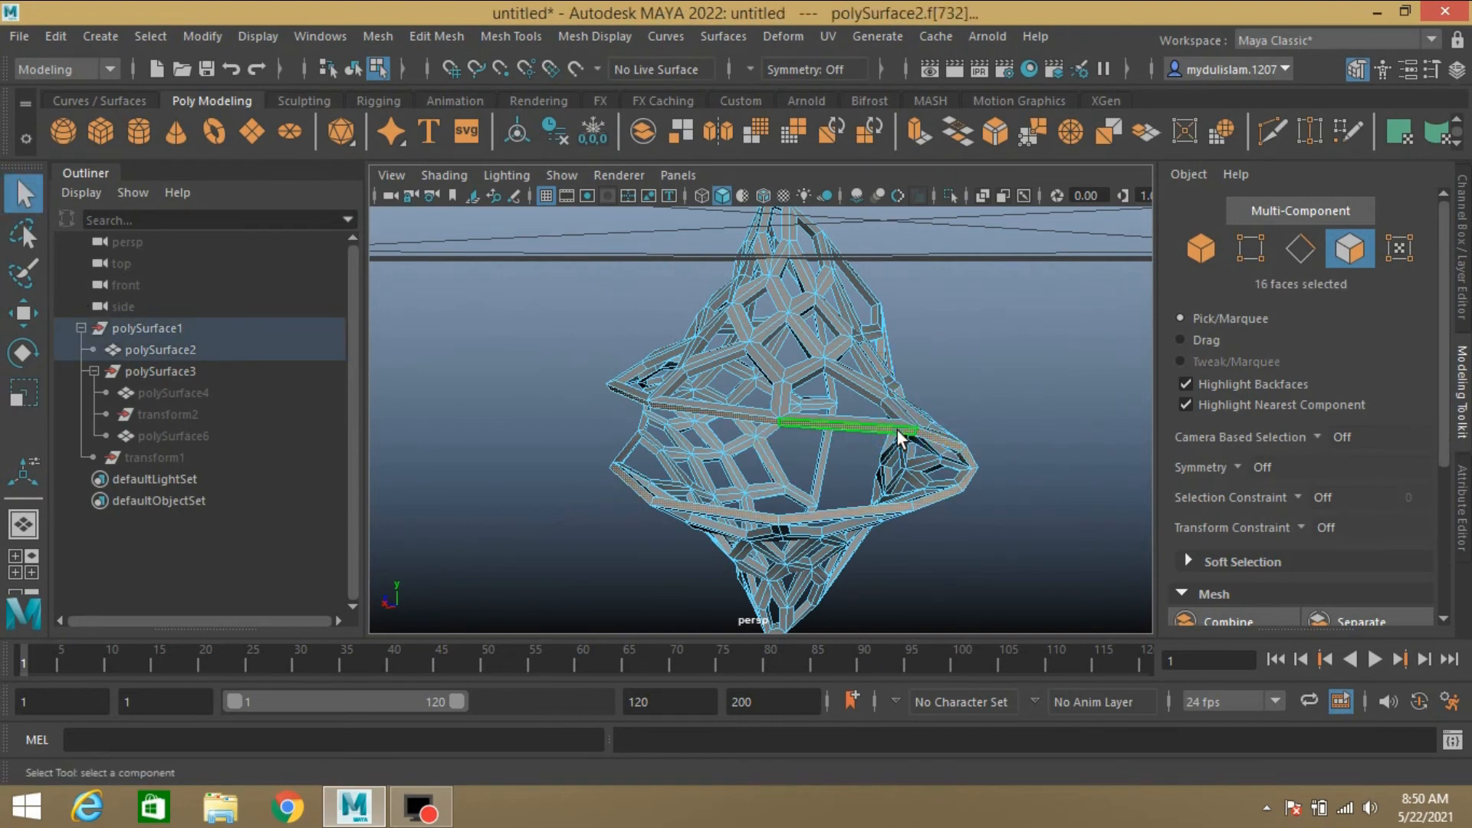
click(899, 434)
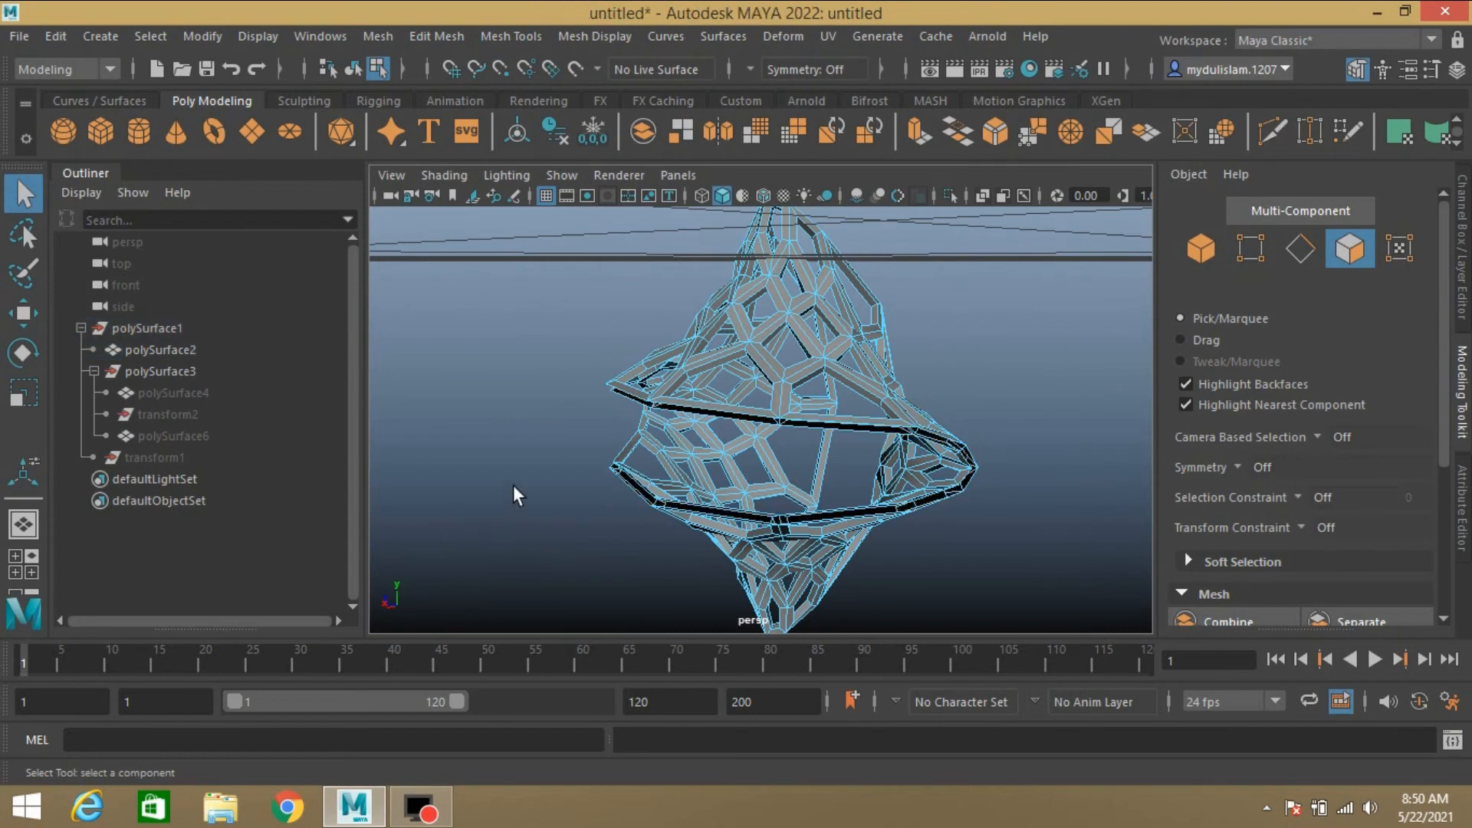
alt+drag(514, 485, 849, 493)
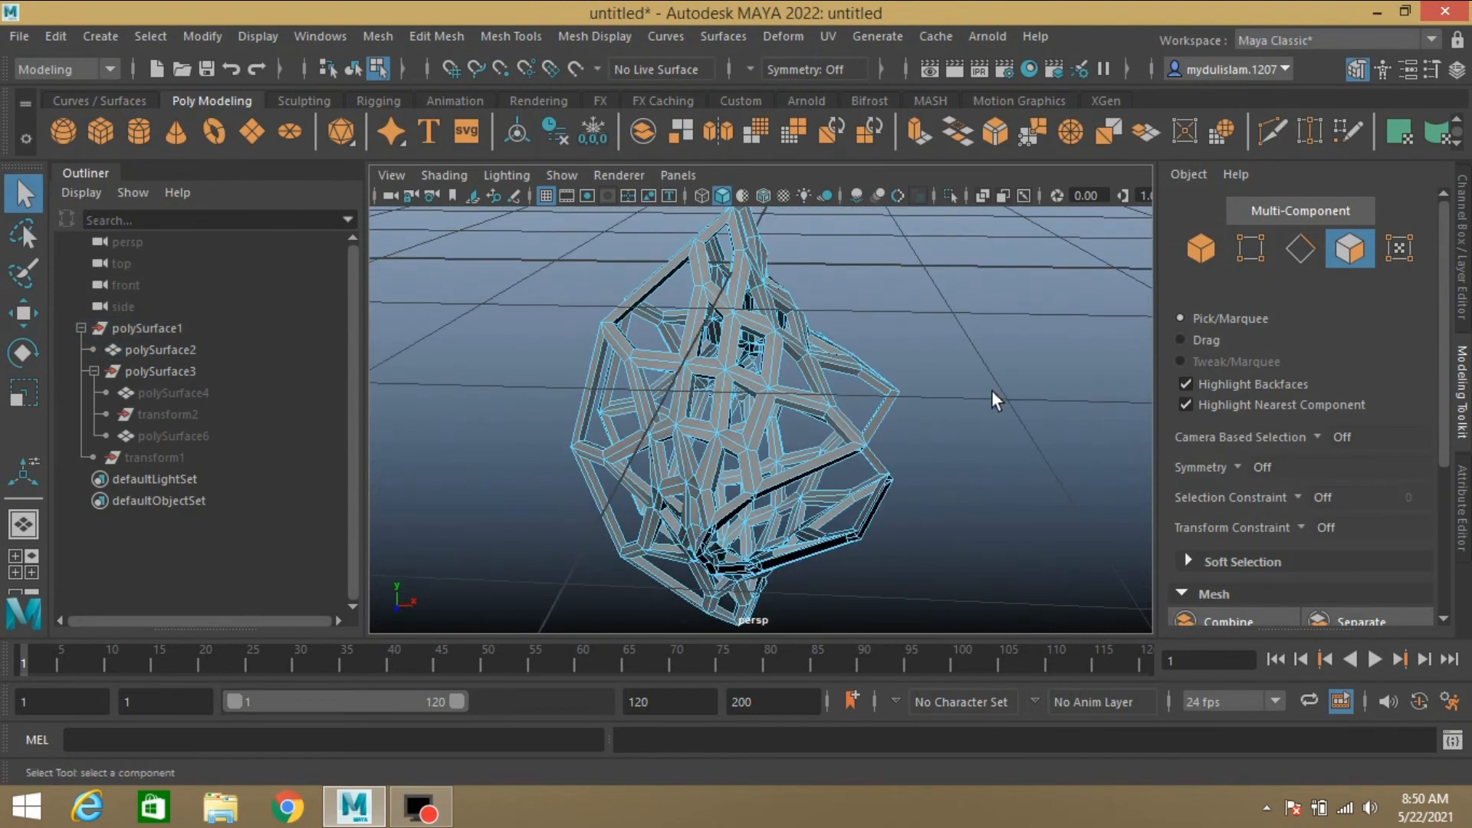
- Return to object selection and show the hidden outer halves polySurface4 and polySurface6 again
click(1199, 236)
scroll(712, 421, down, 5)
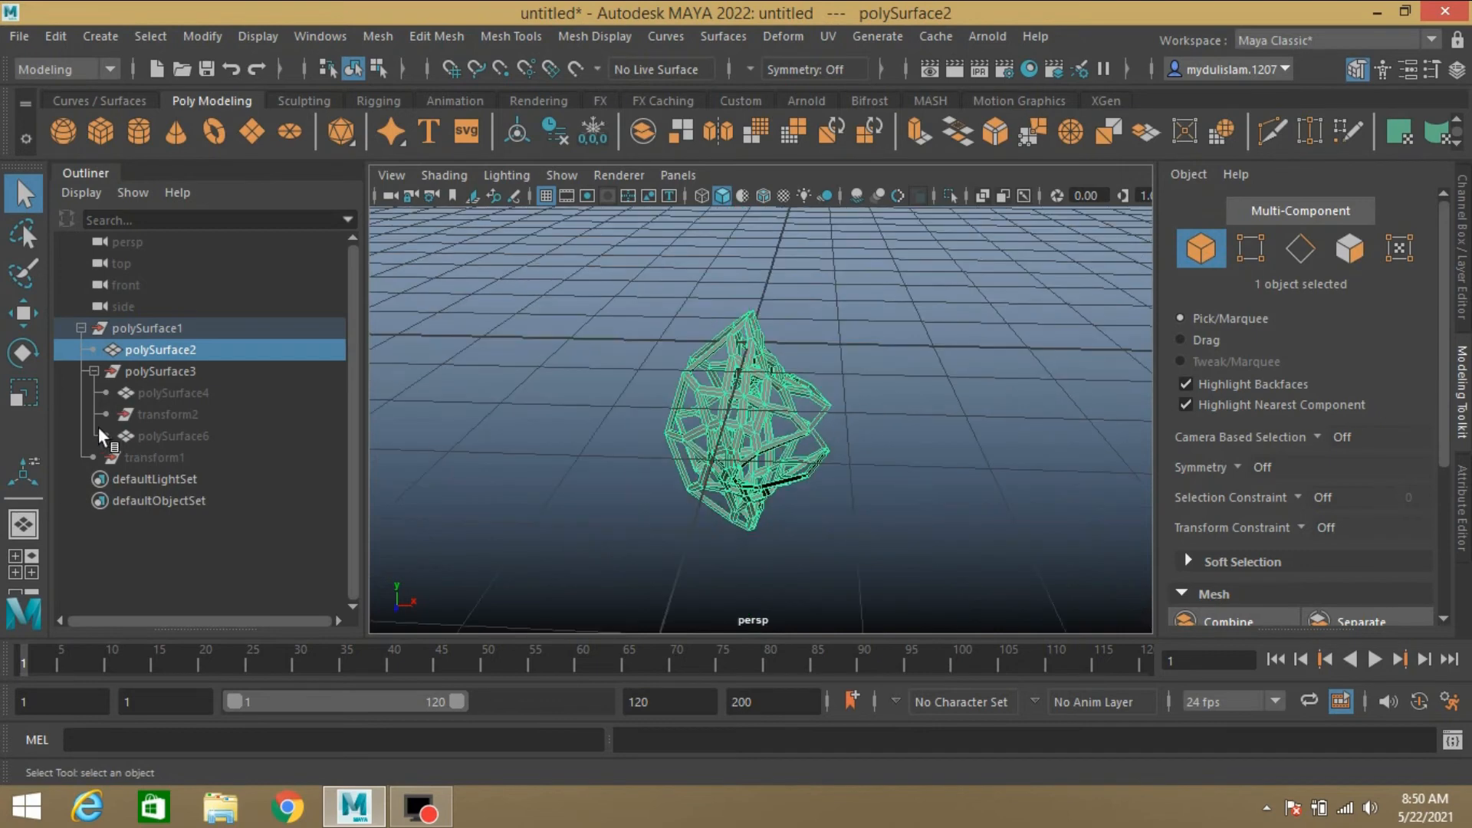
click(157, 395)
key(h)
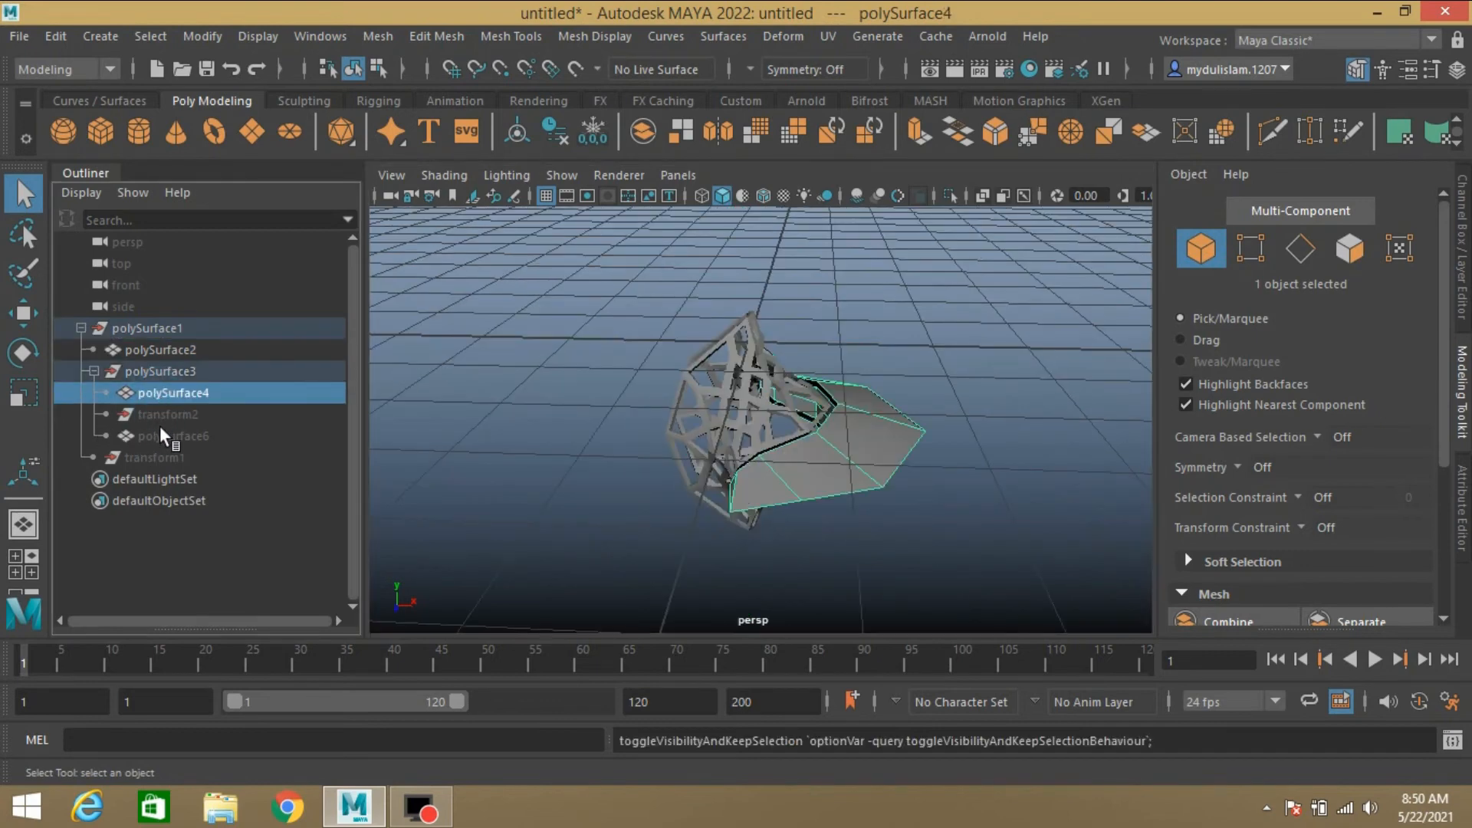
click(162, 432)
key(h)
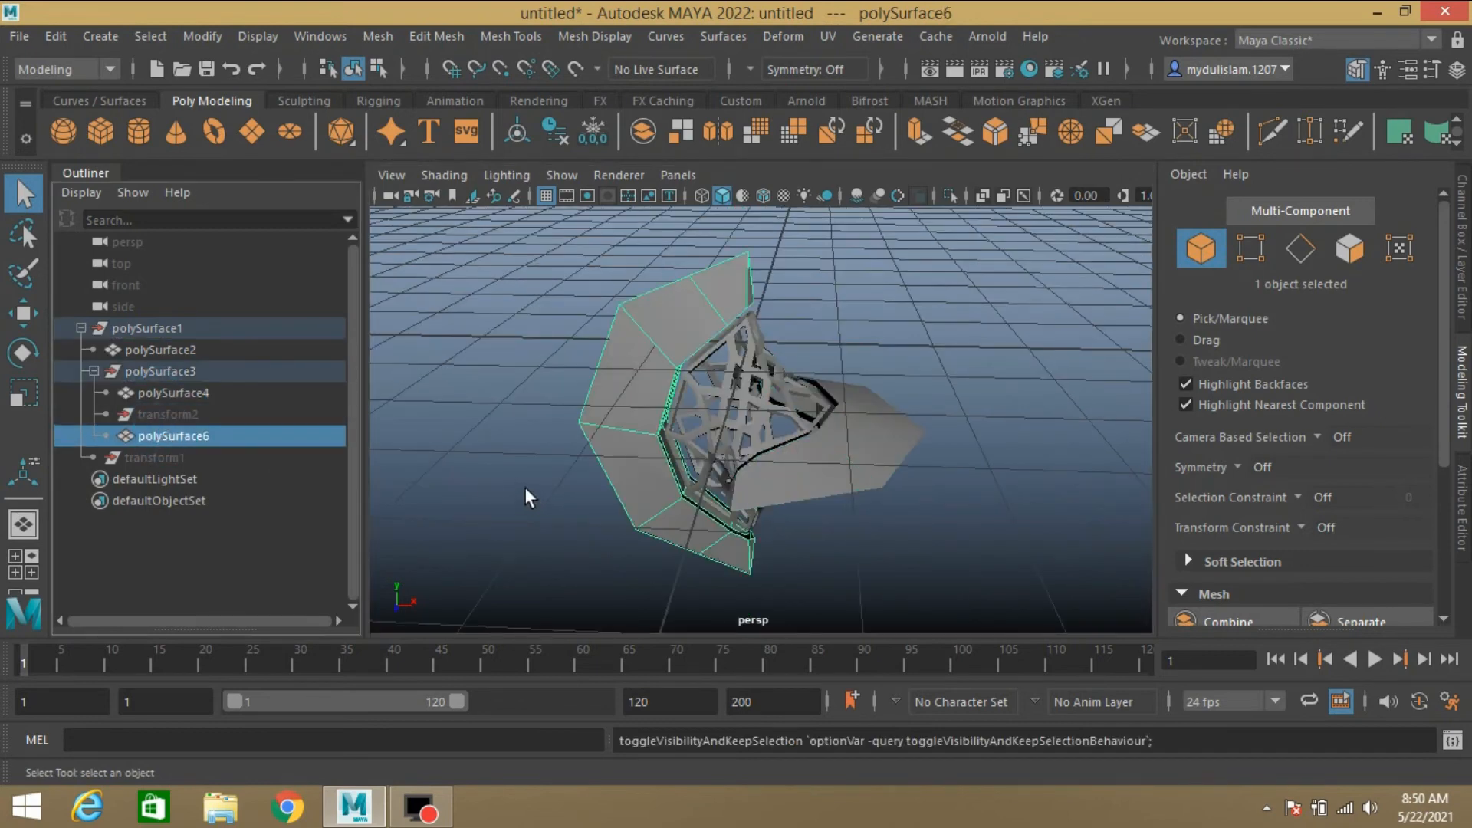
- Combine the lattice and both outer halves into one mesh and delete its history
drag(503, 239, 1063, 599)
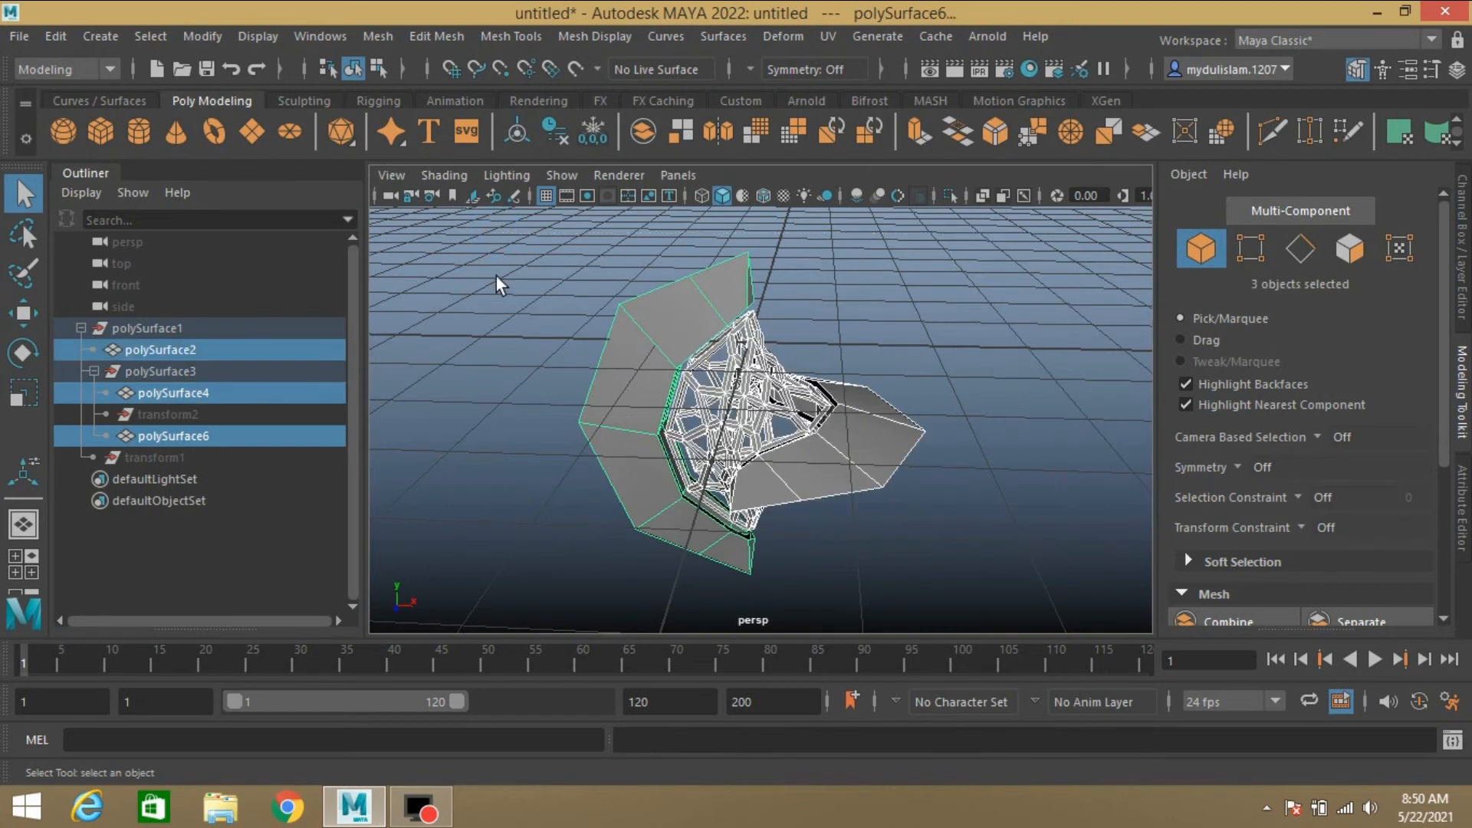
click(376, 37)
click(422, 121)
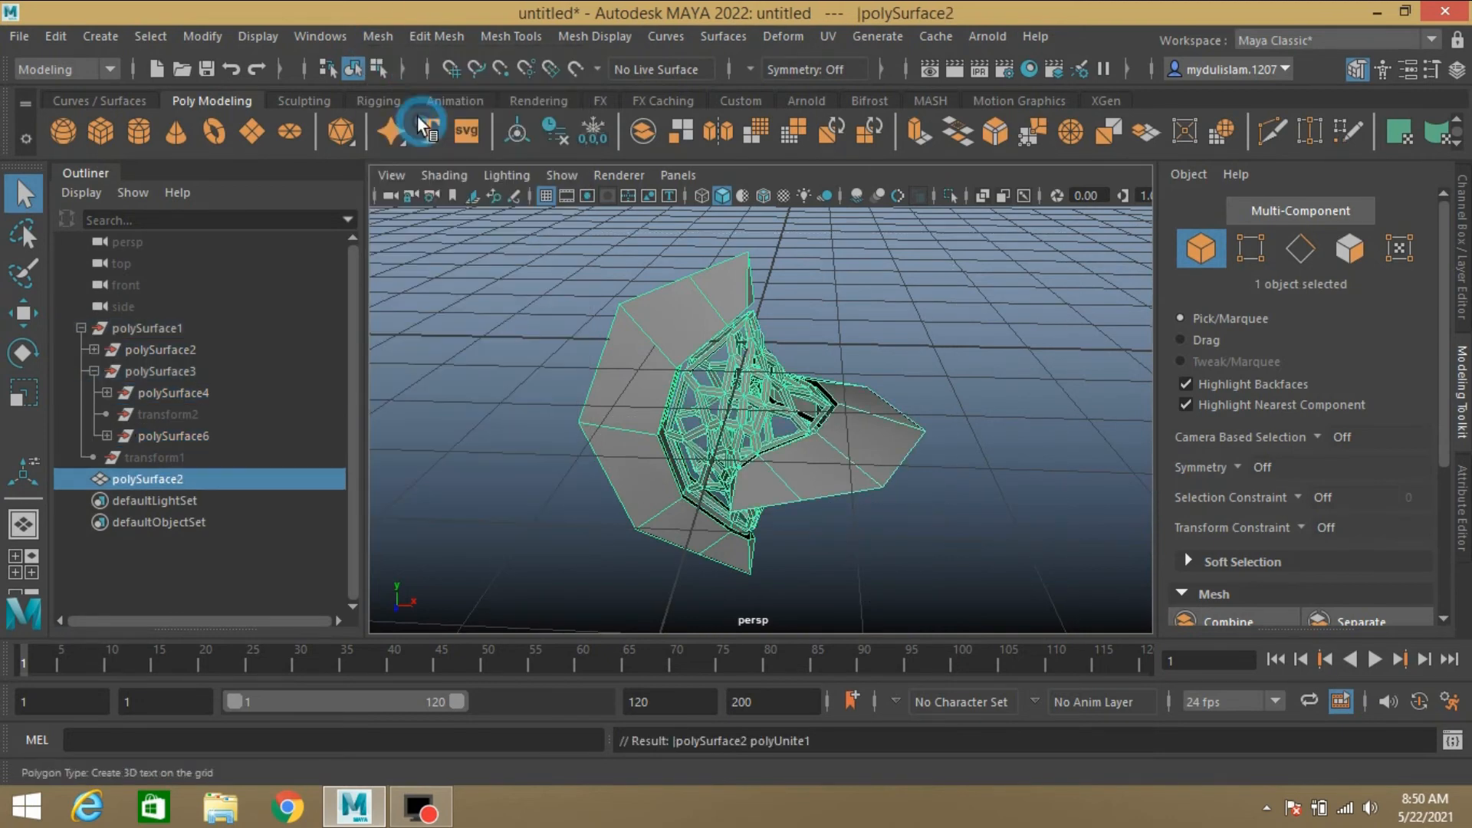
click(65, 35)
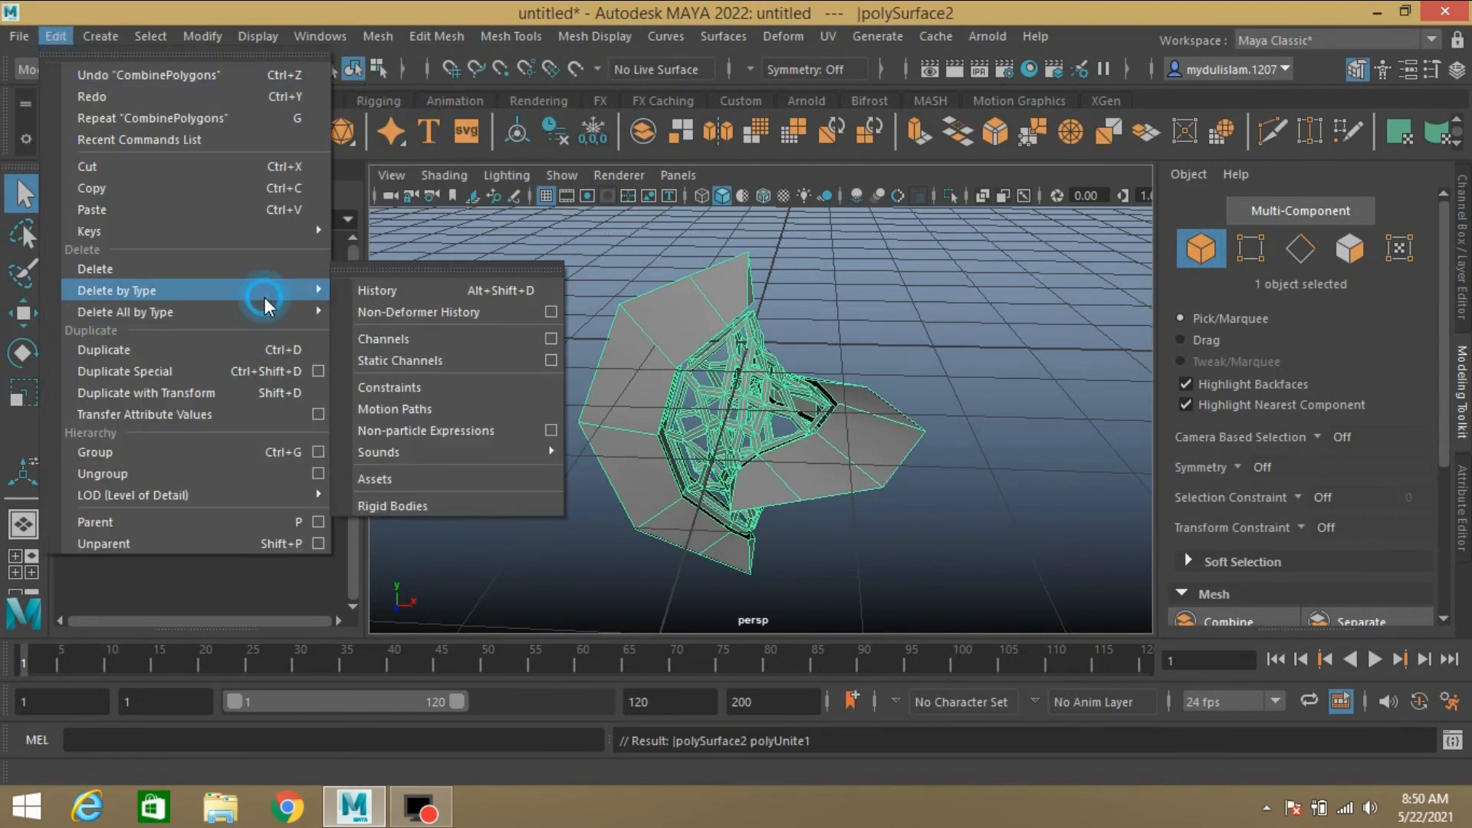
mouse_move(263, 312)
mouse_move(293, 291)
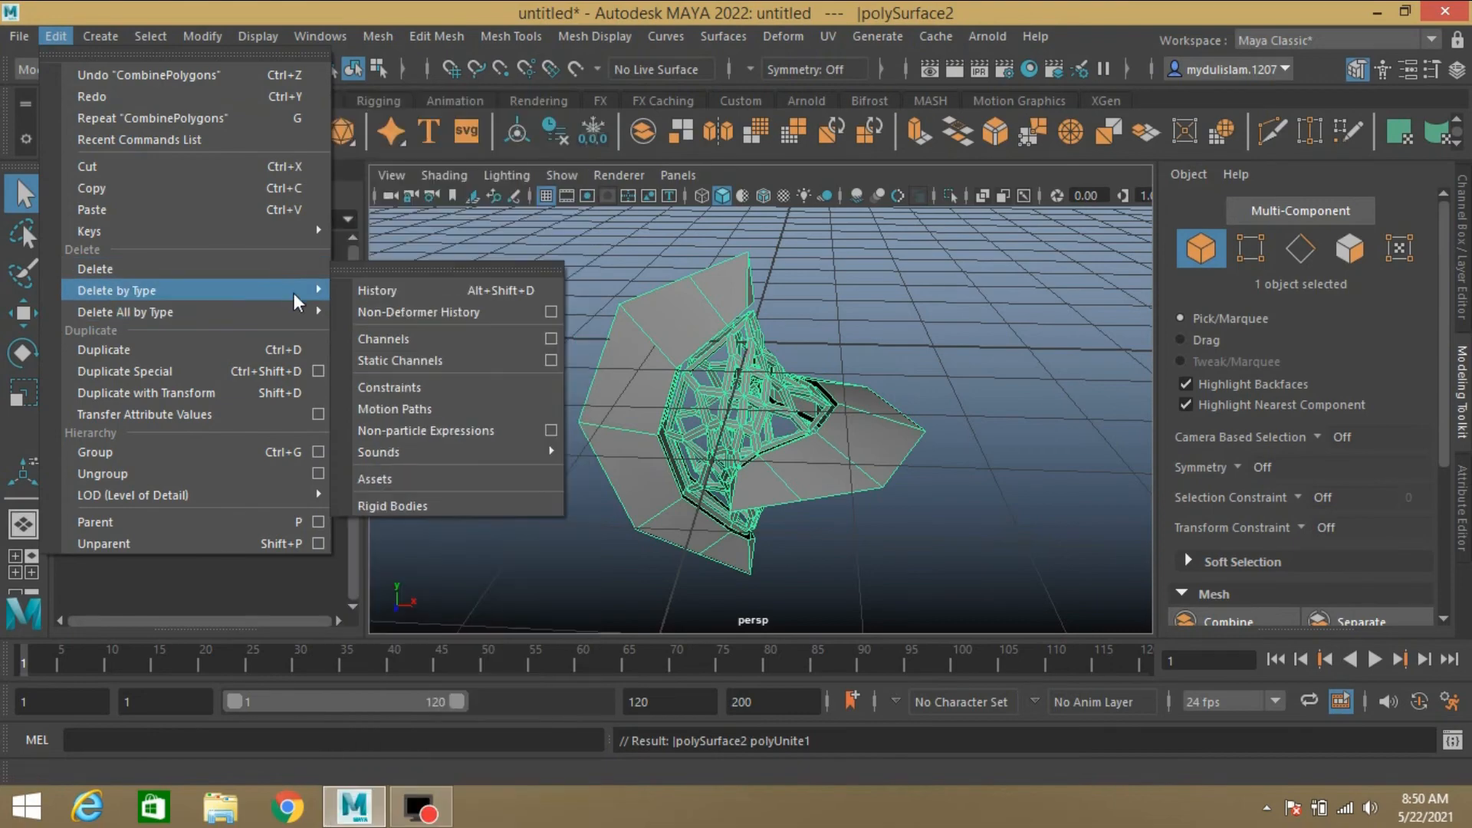
click(387, 288)
- Bridge a border edge on the lattice's rim to the matching inner border edge of the adjacent outer half
click(1287, 259)
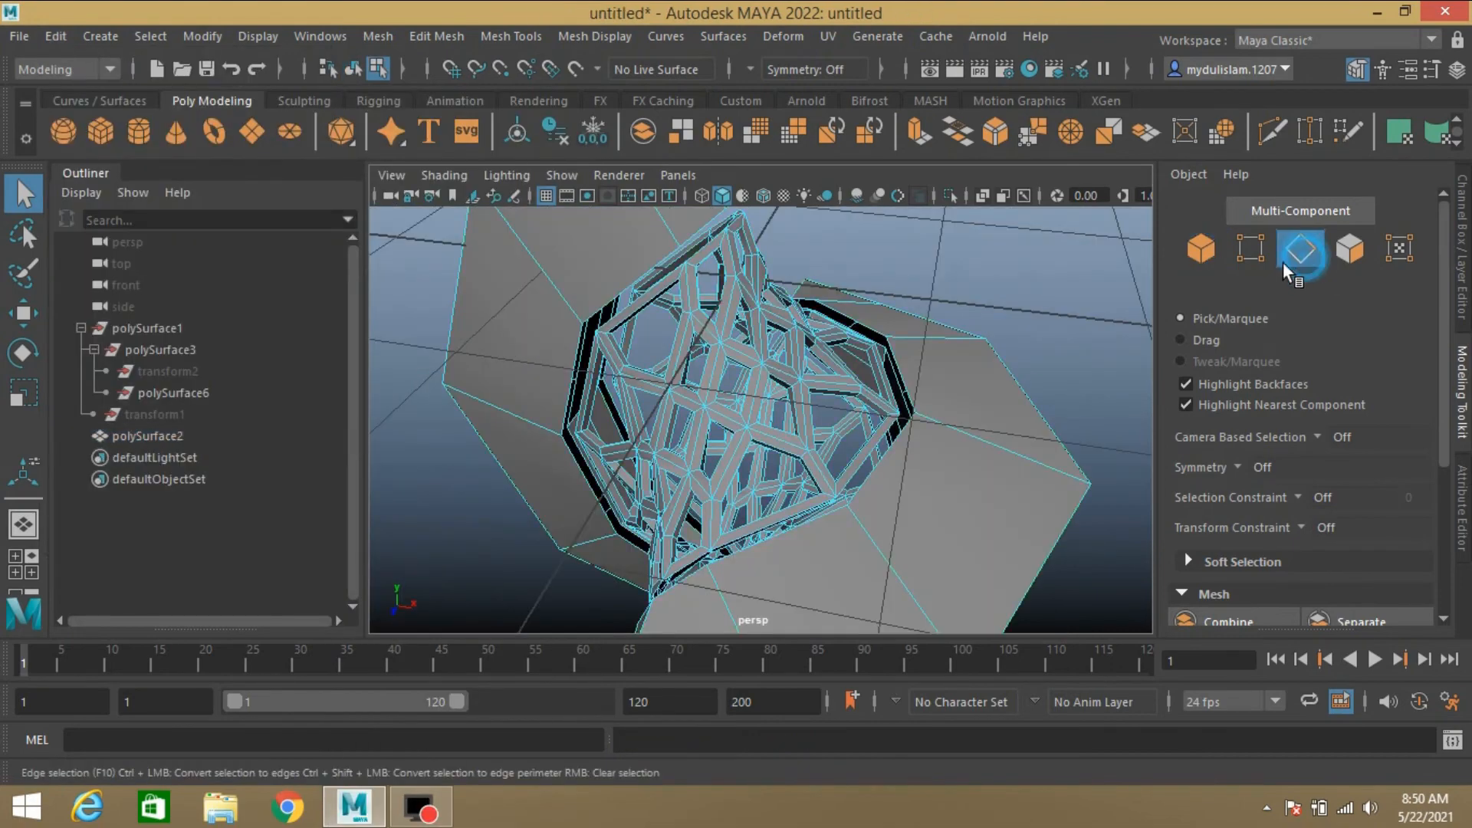
alt+drag(974, 395, 882, 396)
alt+middle_drag(882, 414, 877, 384)
alt+drag(877, 384, 887, 434)
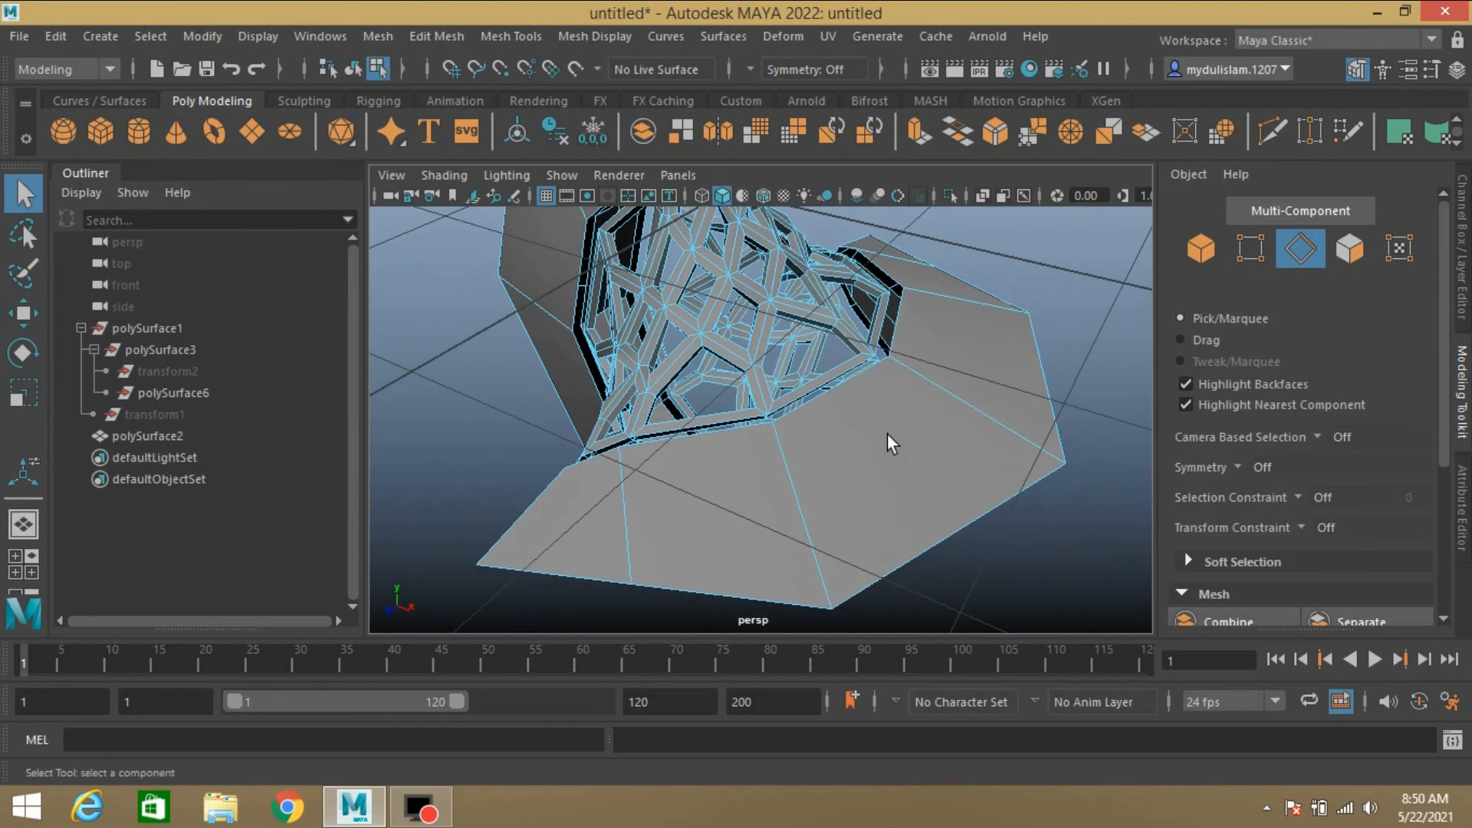
scroll(885, 432, up, 3)
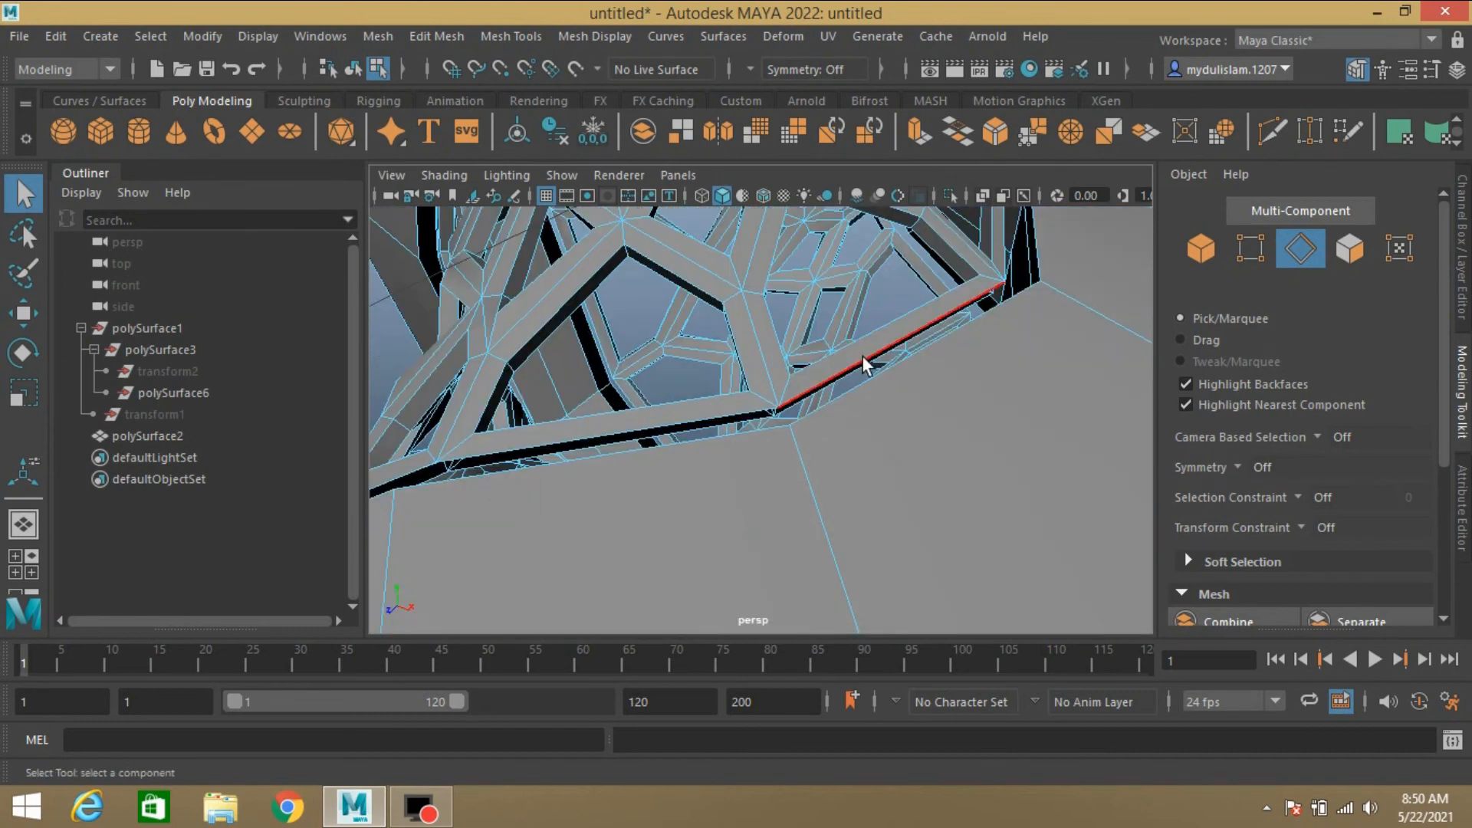
click(863, 365)
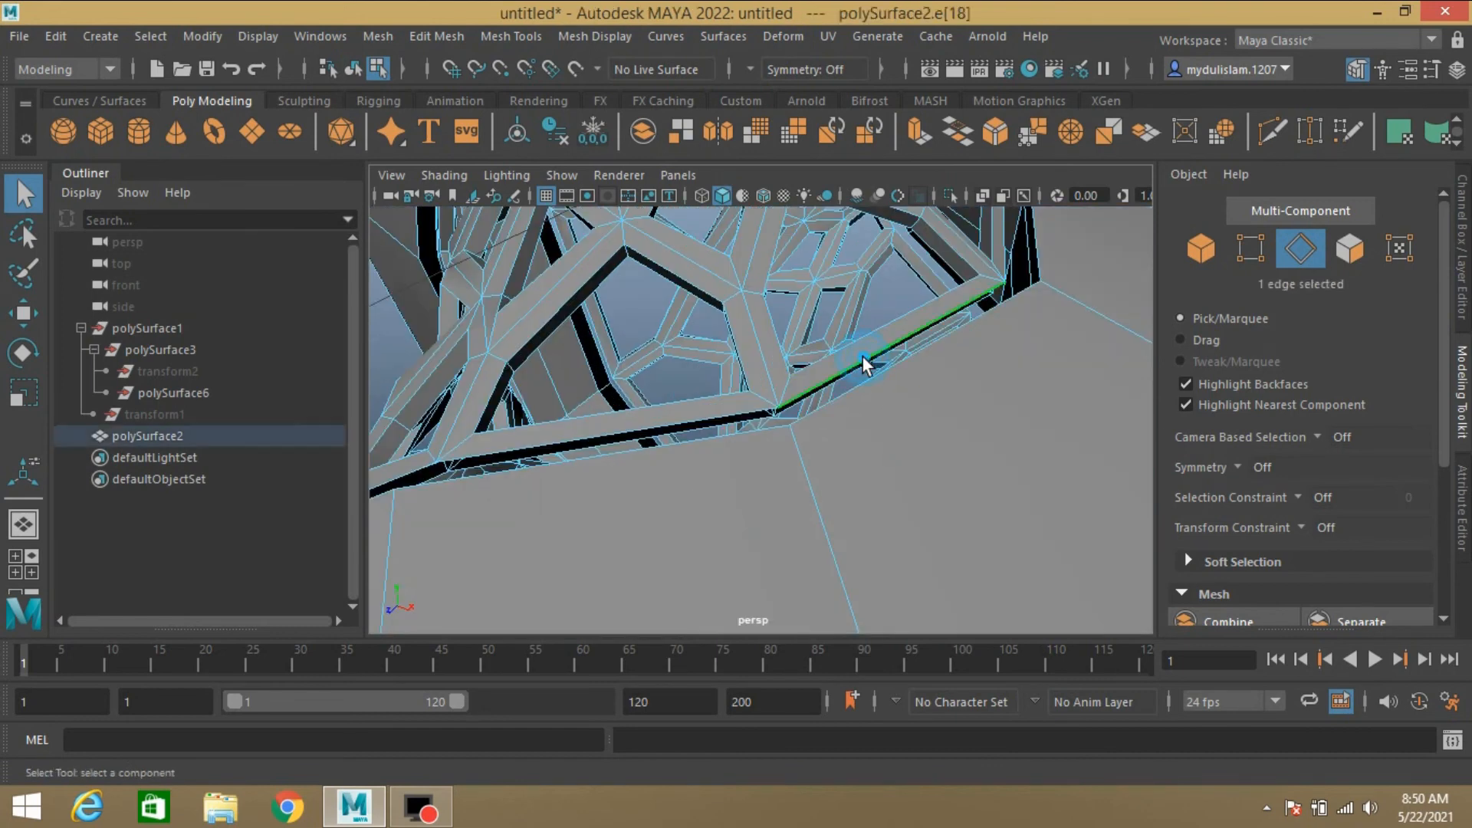
shift+click(894, 387)
click(434, 38)
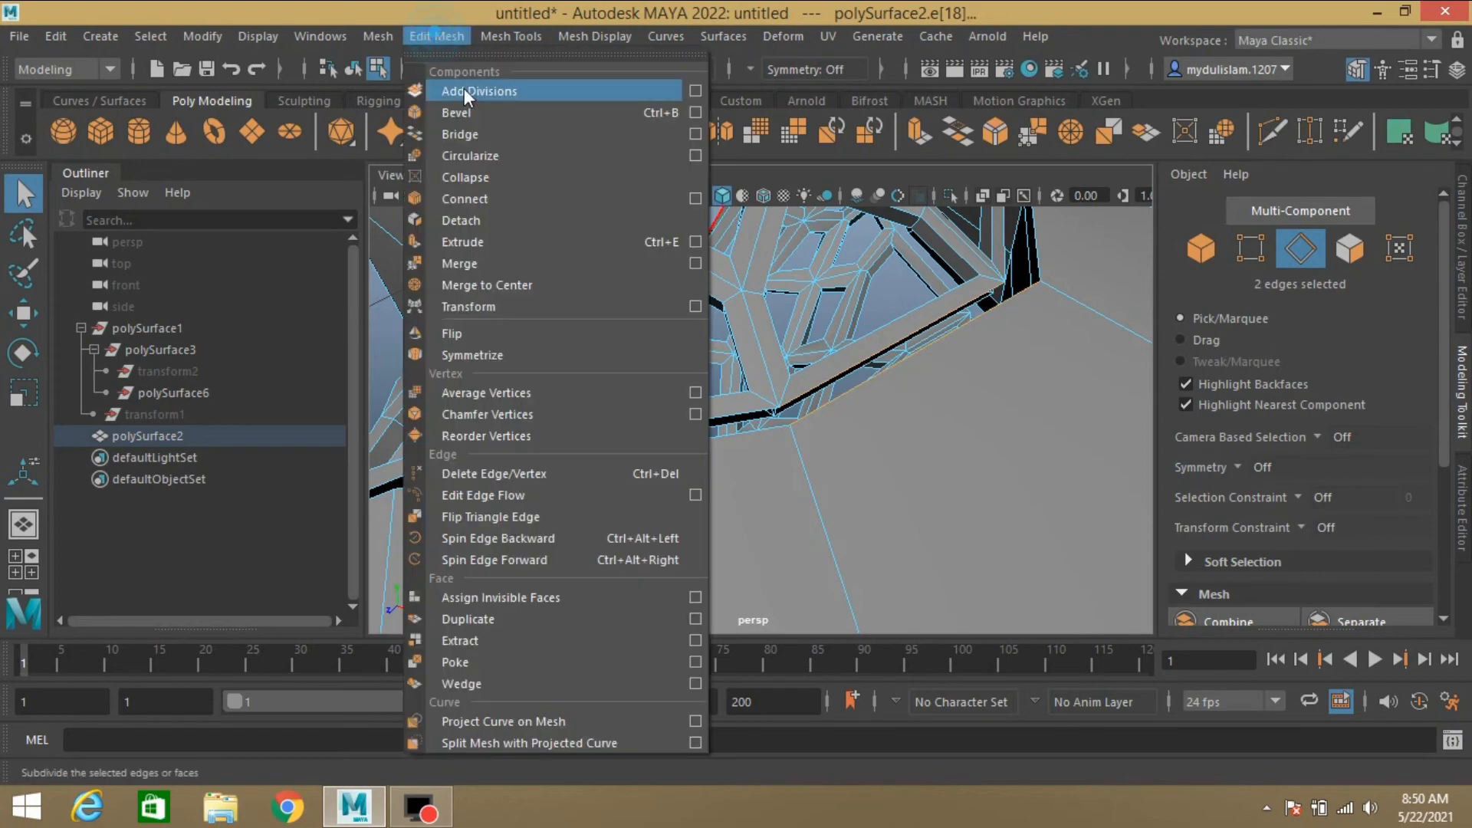
click(478, 135)
scroll(769, 412, down, 5)
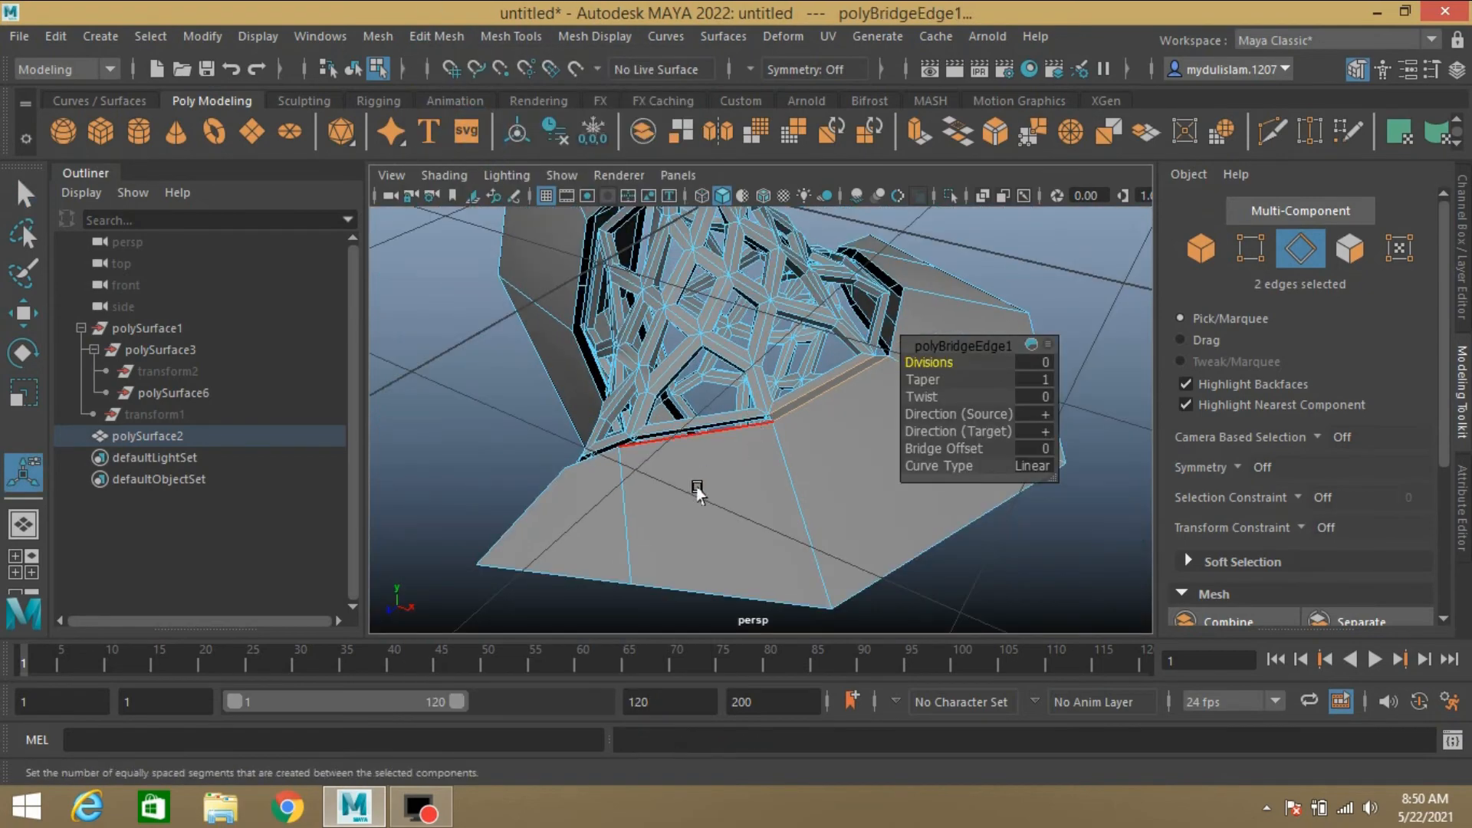
alt+drag(697, 486, 771, 424)
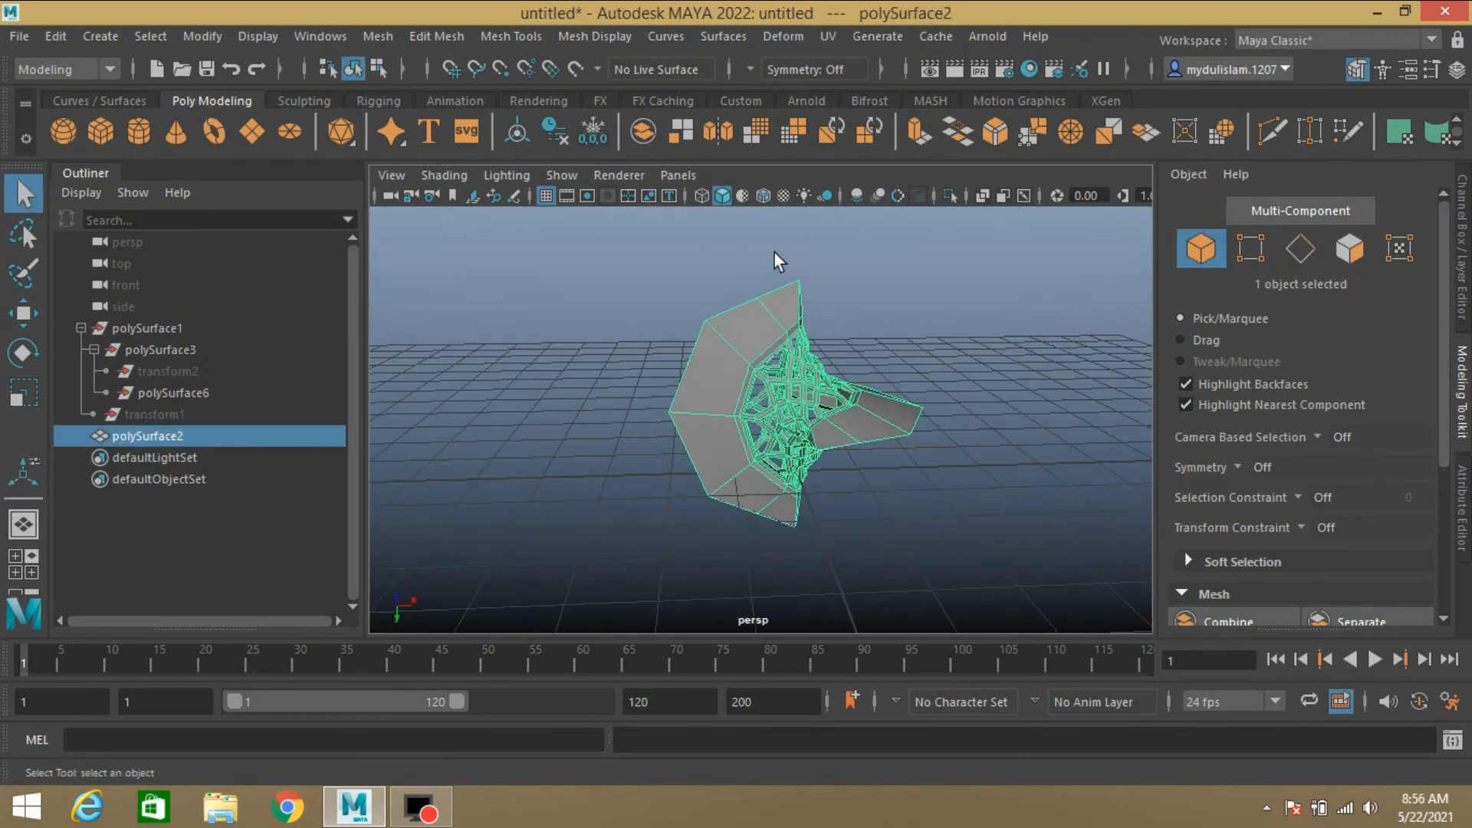
- Reset the Insert Edge Loop tool and set it to Multiple edge loops with a single loop
alt+drag(895, 359, 882, 400)
alt+drag(696, 387, 841, 394)
scroll(672, 383, up, 4)
click(499, 35)
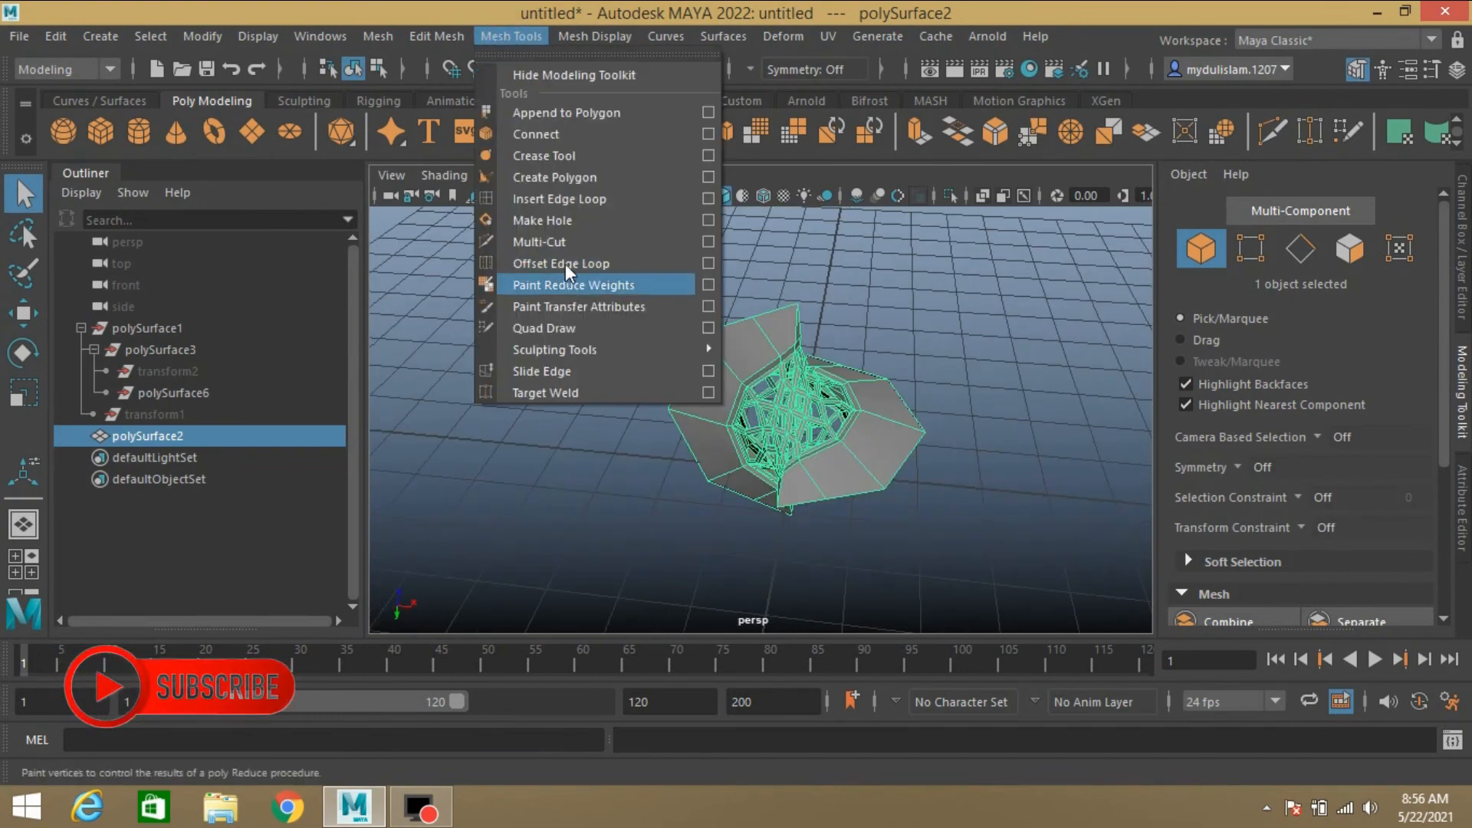
click(706, 199)
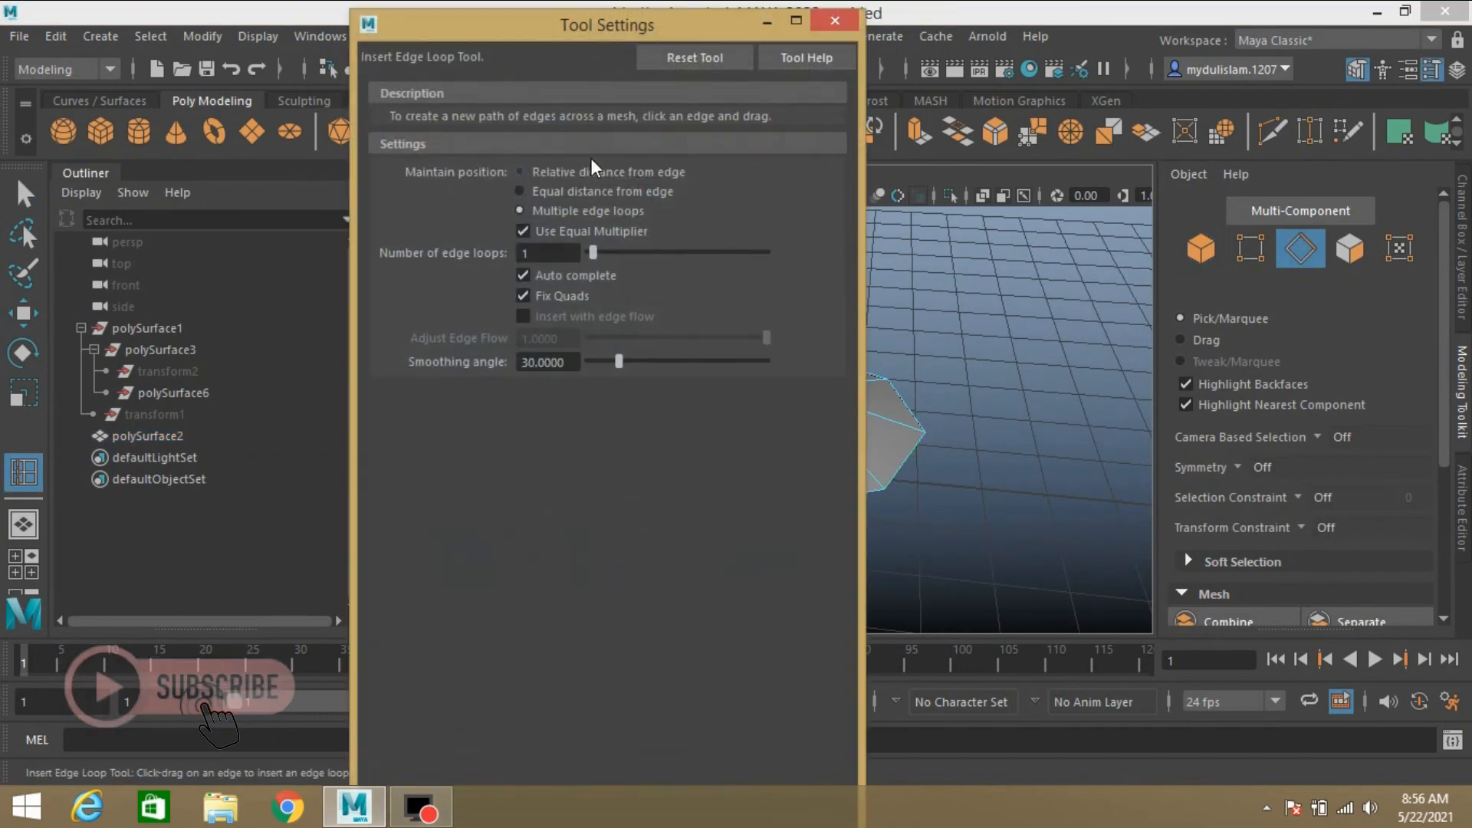
click(702, 68)
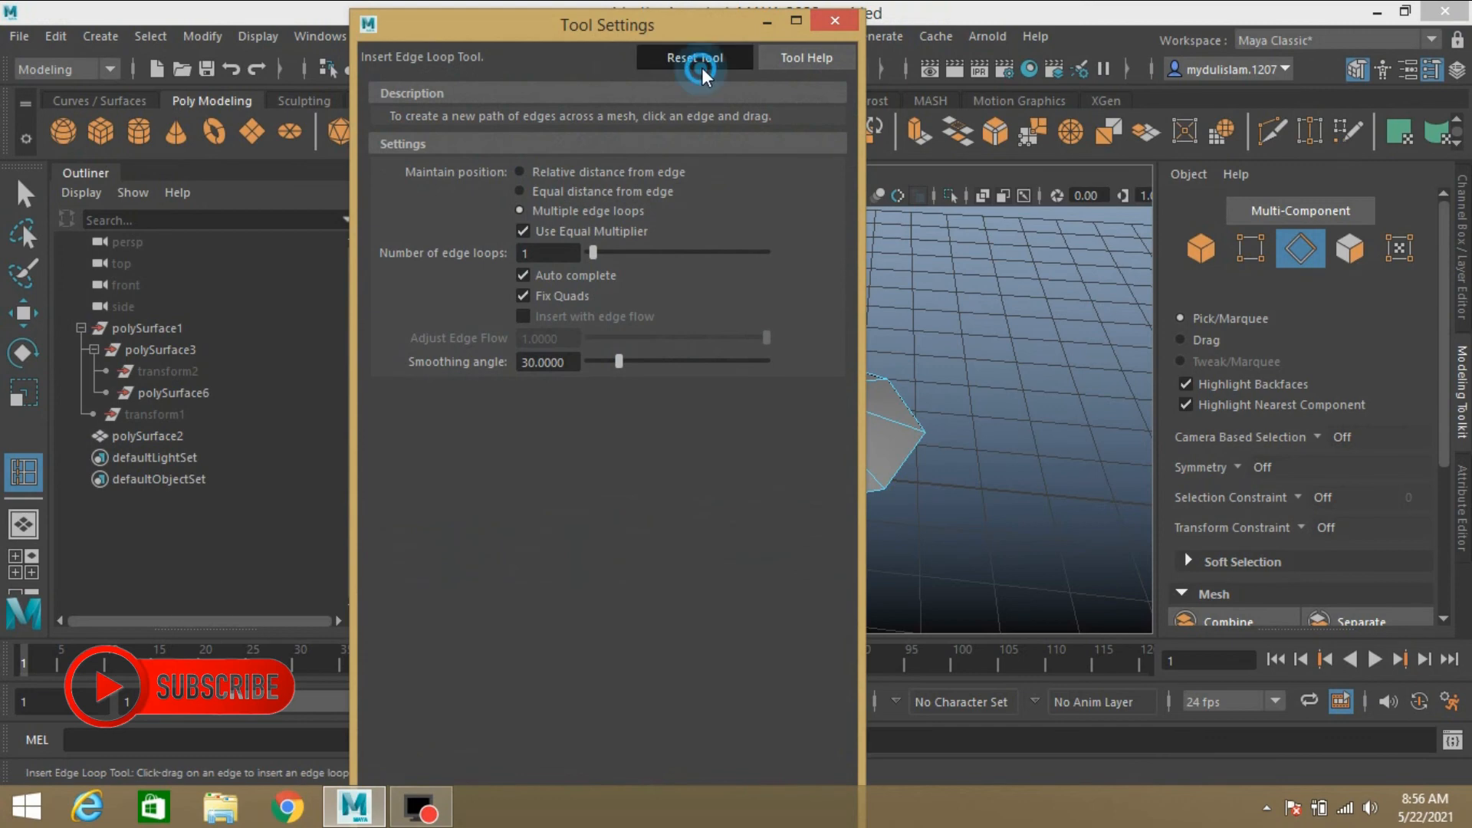
click(577, 209)
double_click(536, 254)
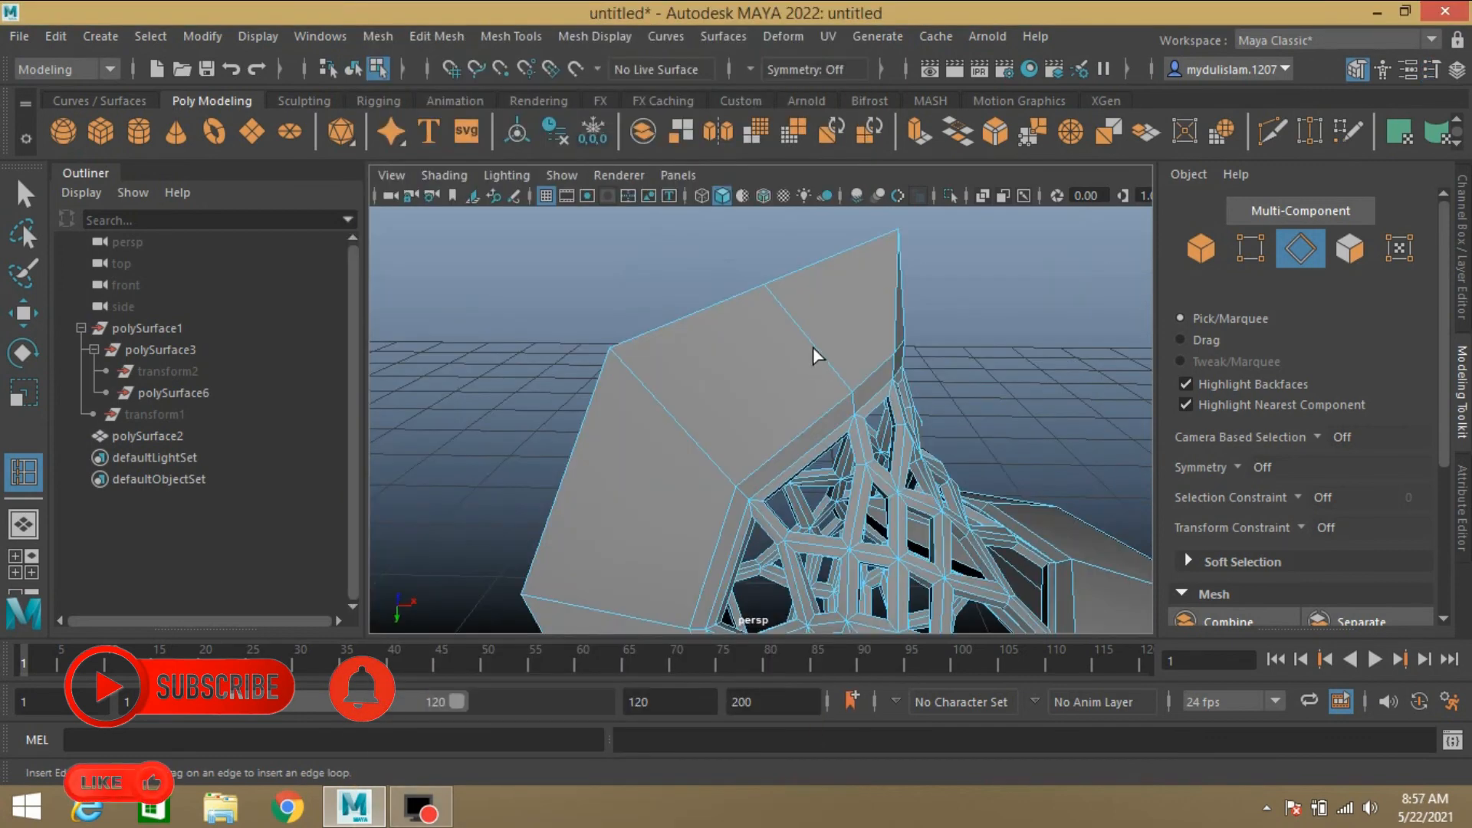
- Insert an edge loop lengthwise through the middle of the outer half's faces on the upright crescent, and leave the tool
click(812, 344)
scroll(928, 362, down, 3)
mouse_move(933, 374)
alt+mouse_down()
mouse_move(589, 376)
mouse_move(916, 392)
alt+mouse_up()
click(655, 331)
key(q)
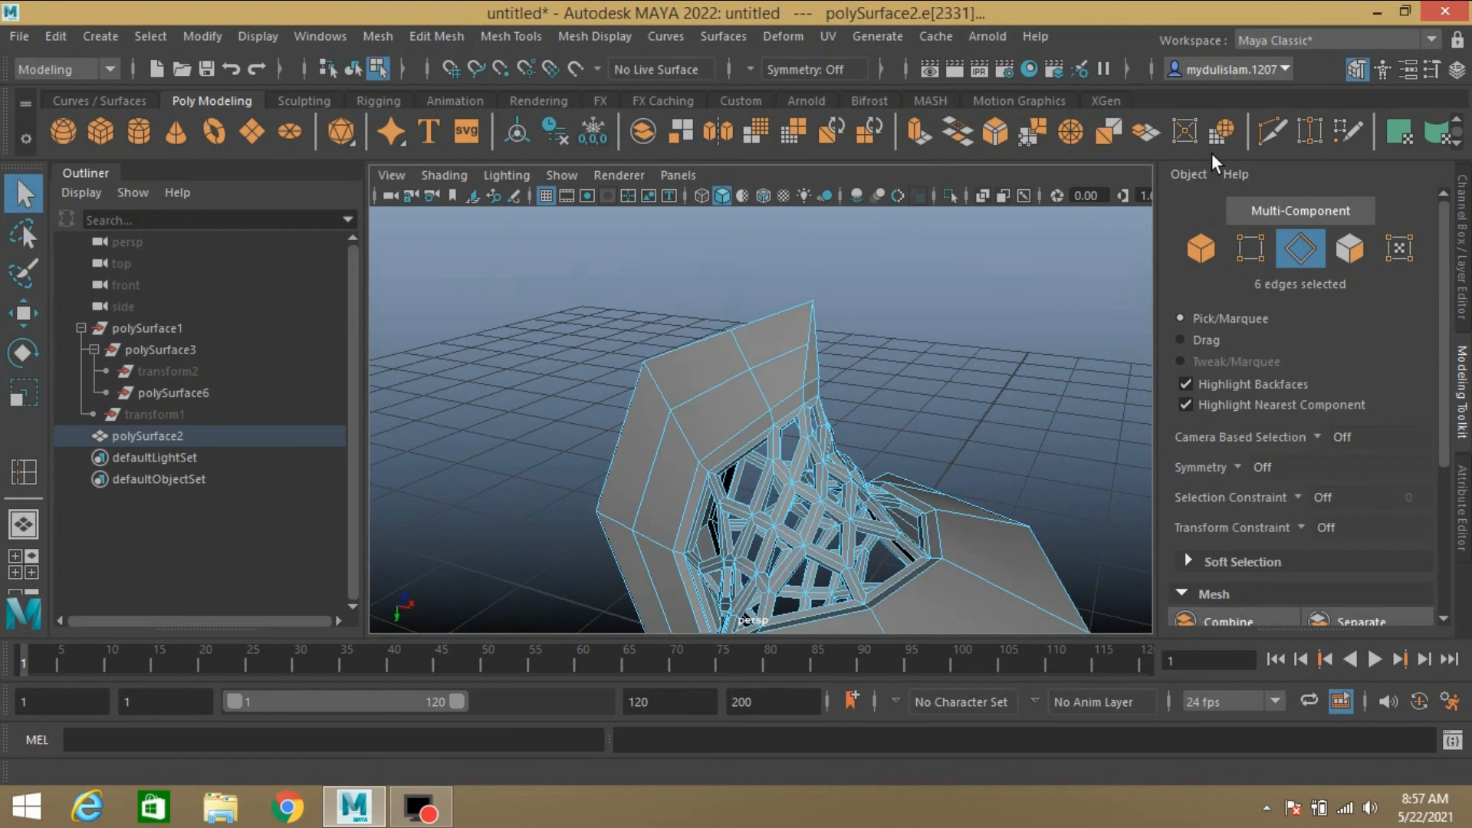
- Use Multi-Cut to continue the new edge loop across the narrow end at the upright crescent's tip
click(1273, 131)
alt+drag(997, 326, 728, 353)
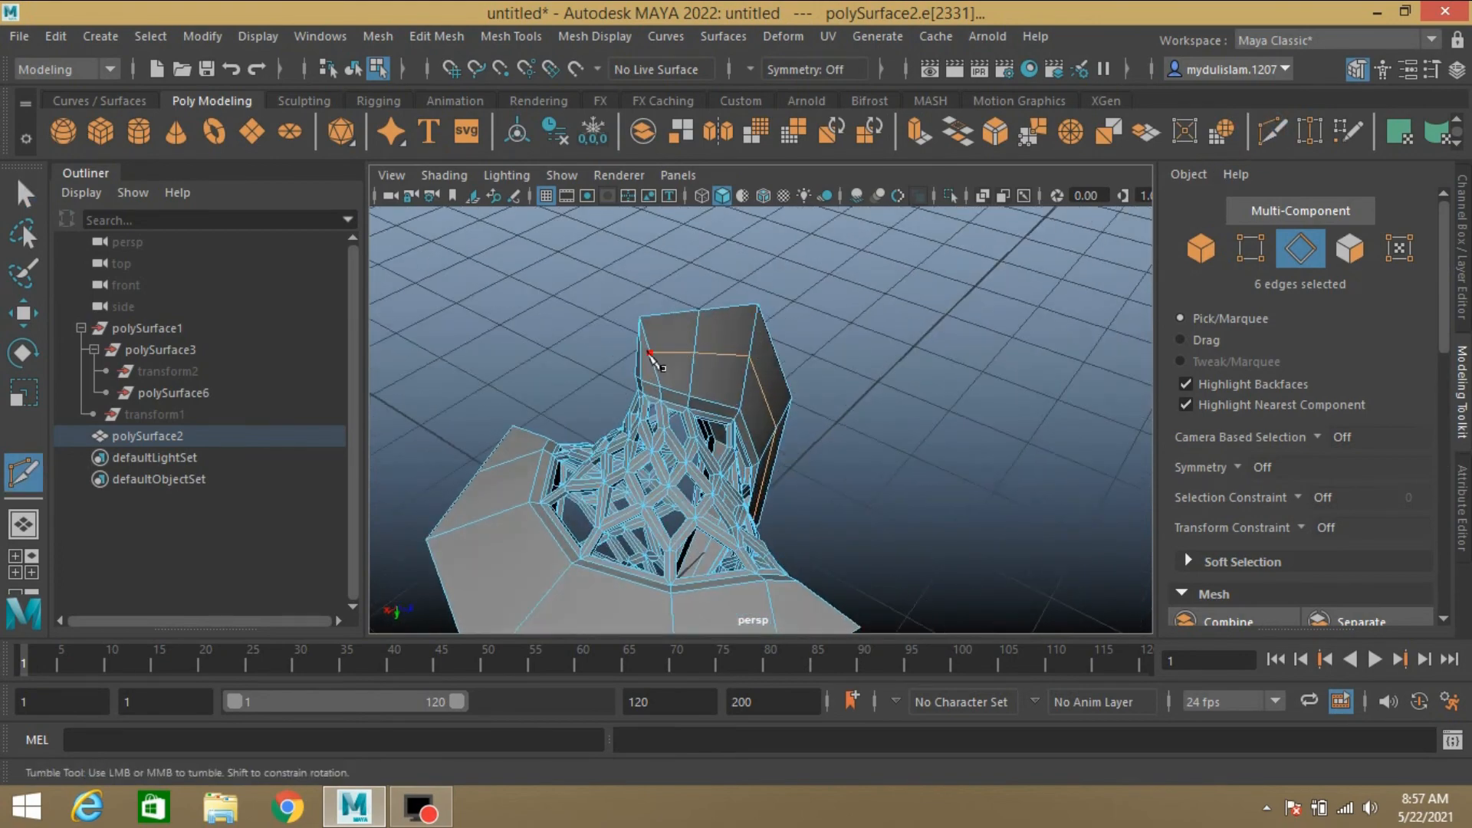
alt+drag(634, 368, 755, 365)
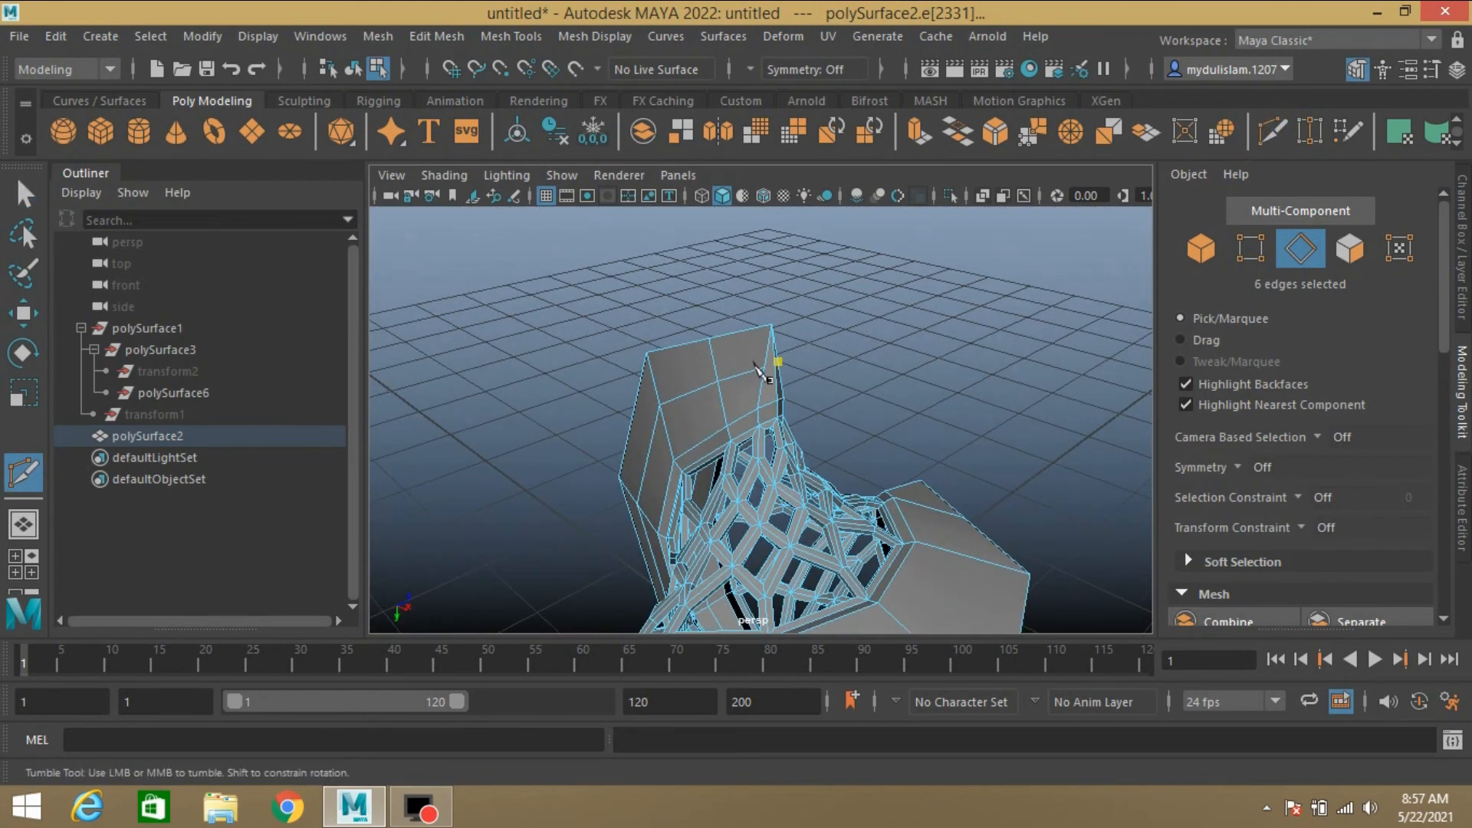
right_click(760, 372)
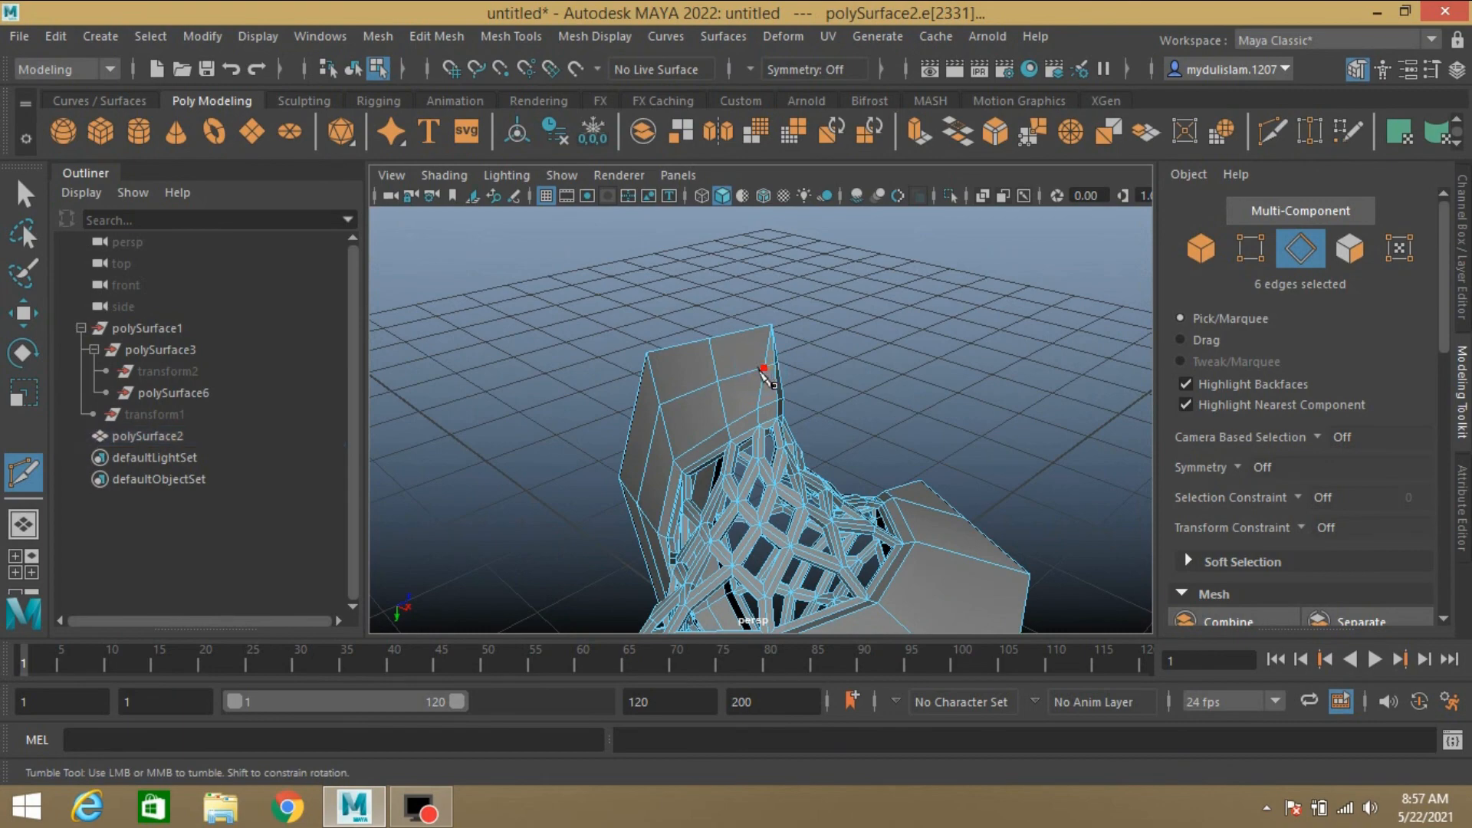
- Extrude the two adjacent faces at the upright crescent's upper tip with an offset of 0.15 and delete the inset faces
click(36, 189)
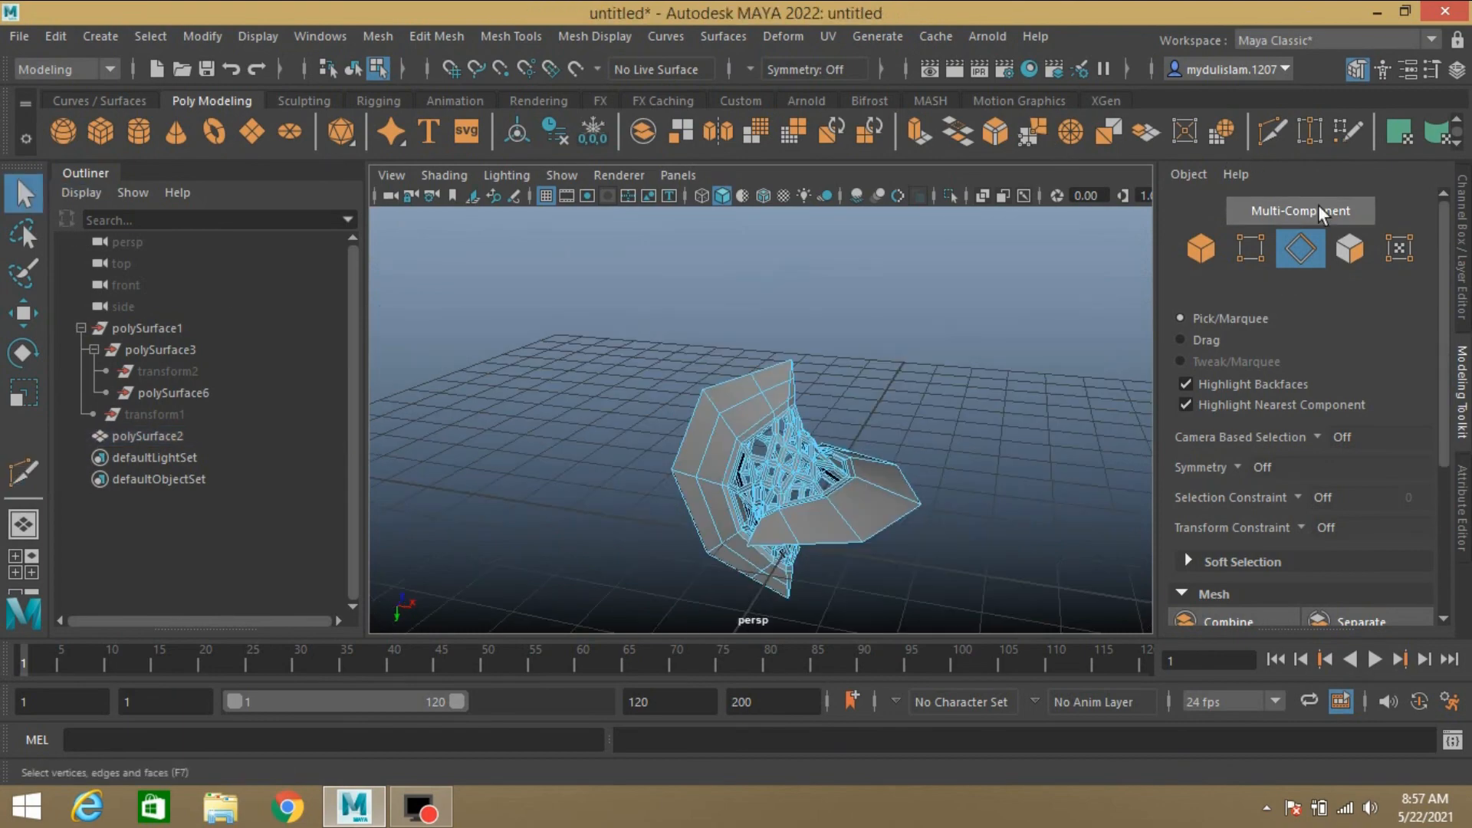
click(1349, 250)
alt+middle_drag(876, 427, 846, 404)
alt+drag(848, 401, 906, 409)
scroll(911, 420, up, 4)
click(906, 414)
click(784, 313)
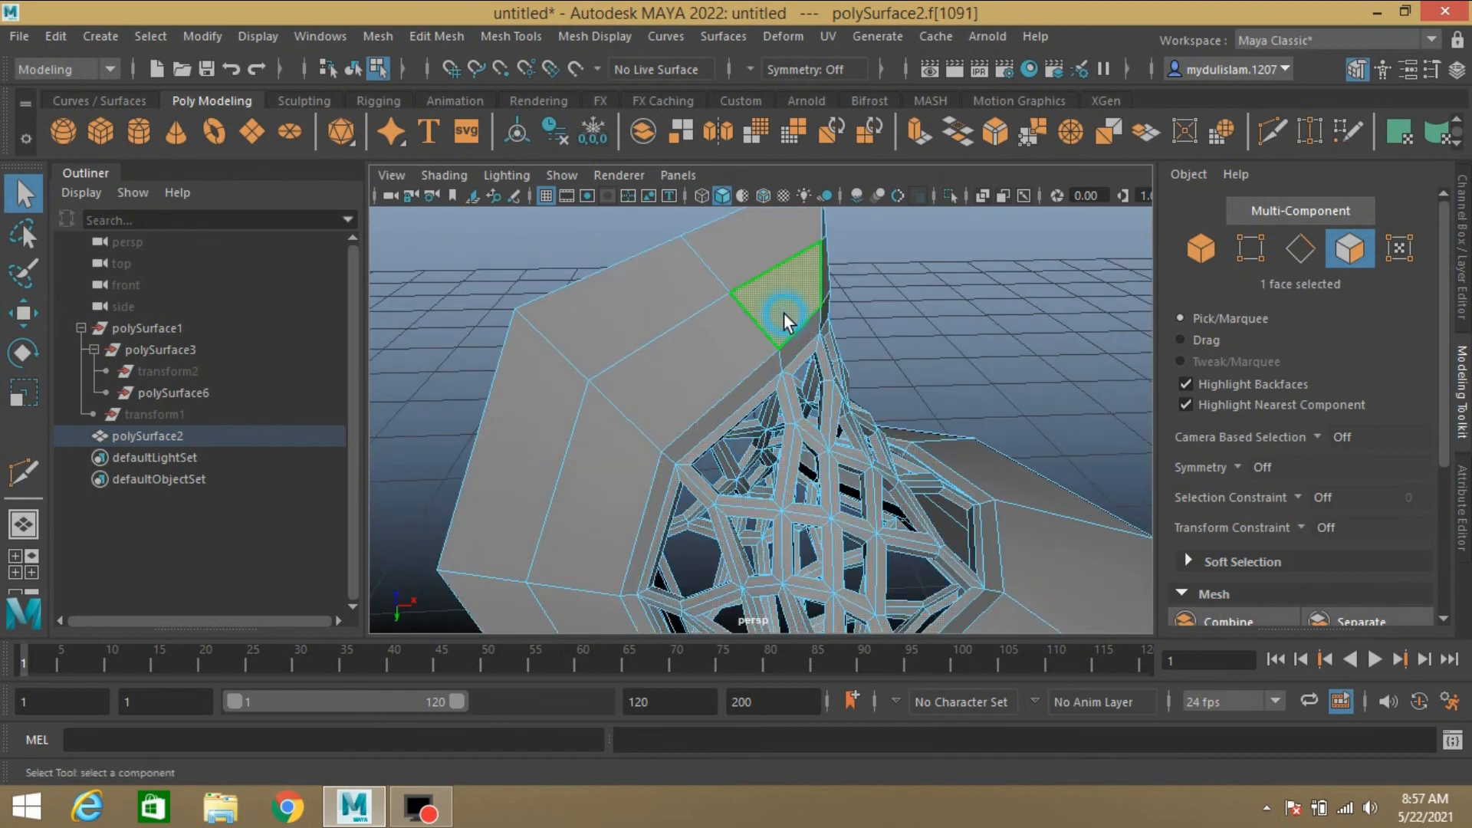
shift+click(765, 287)
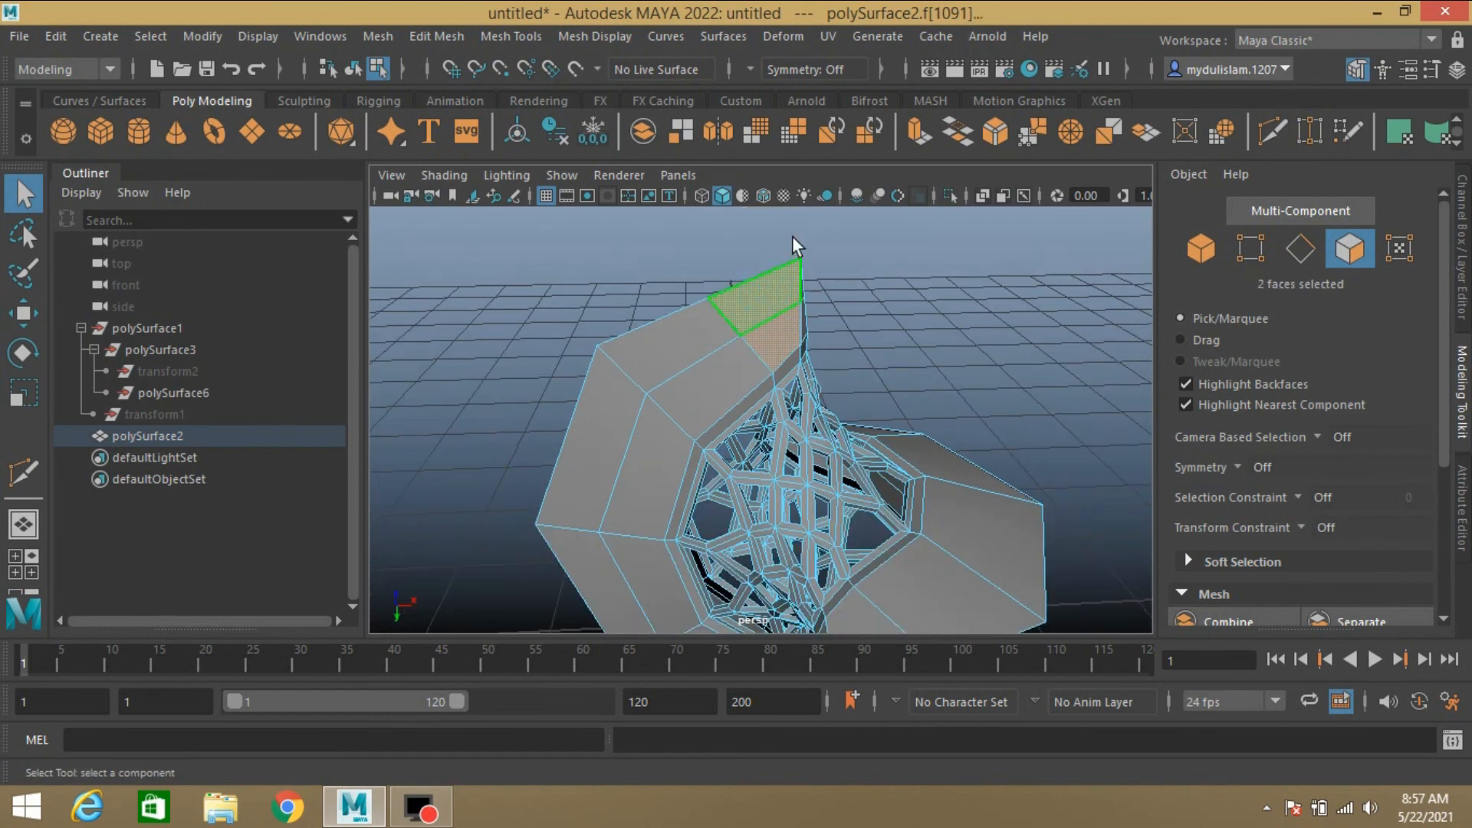
click(919, 132)
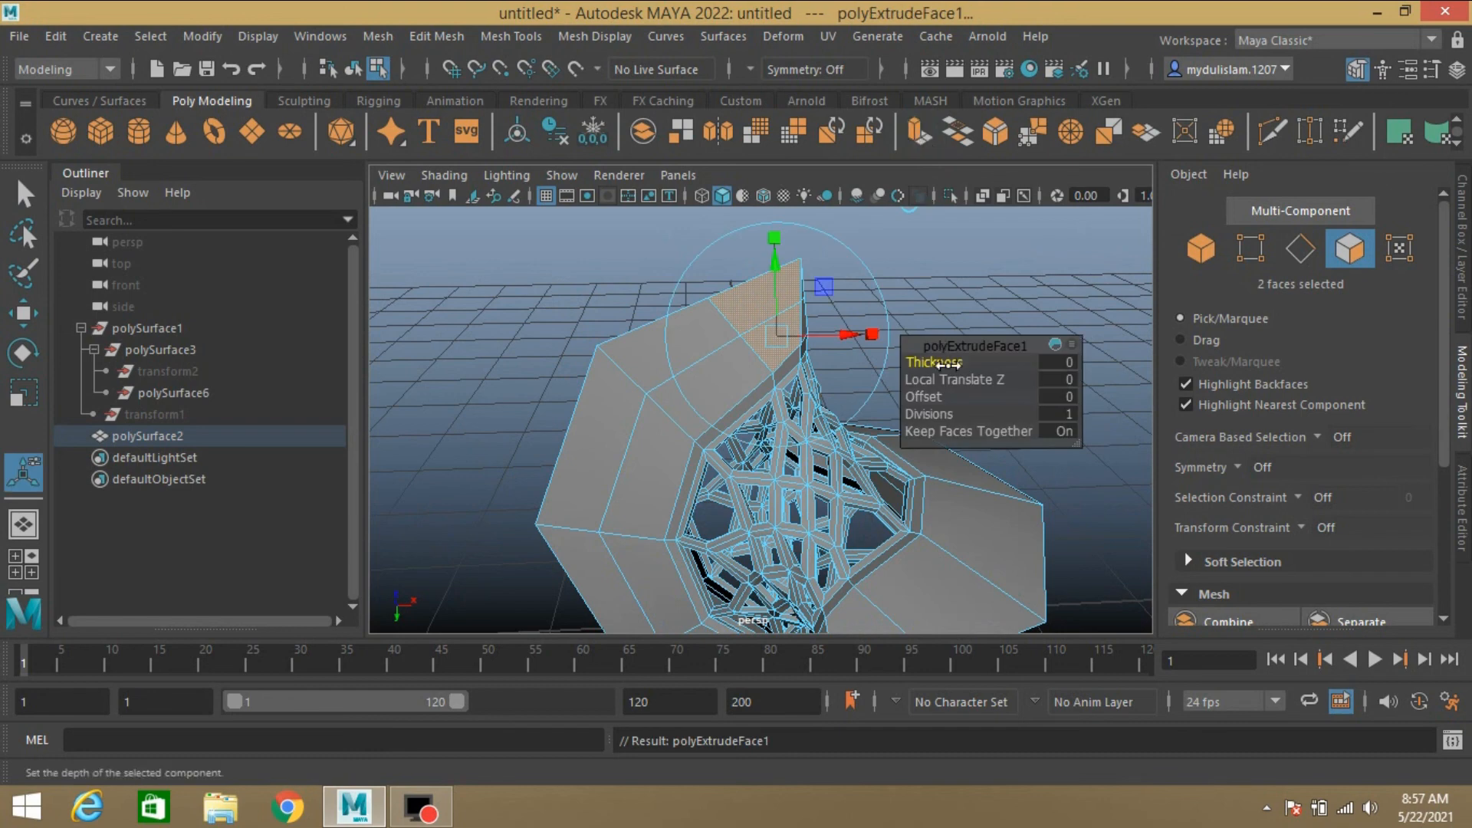
click(1063, 397)
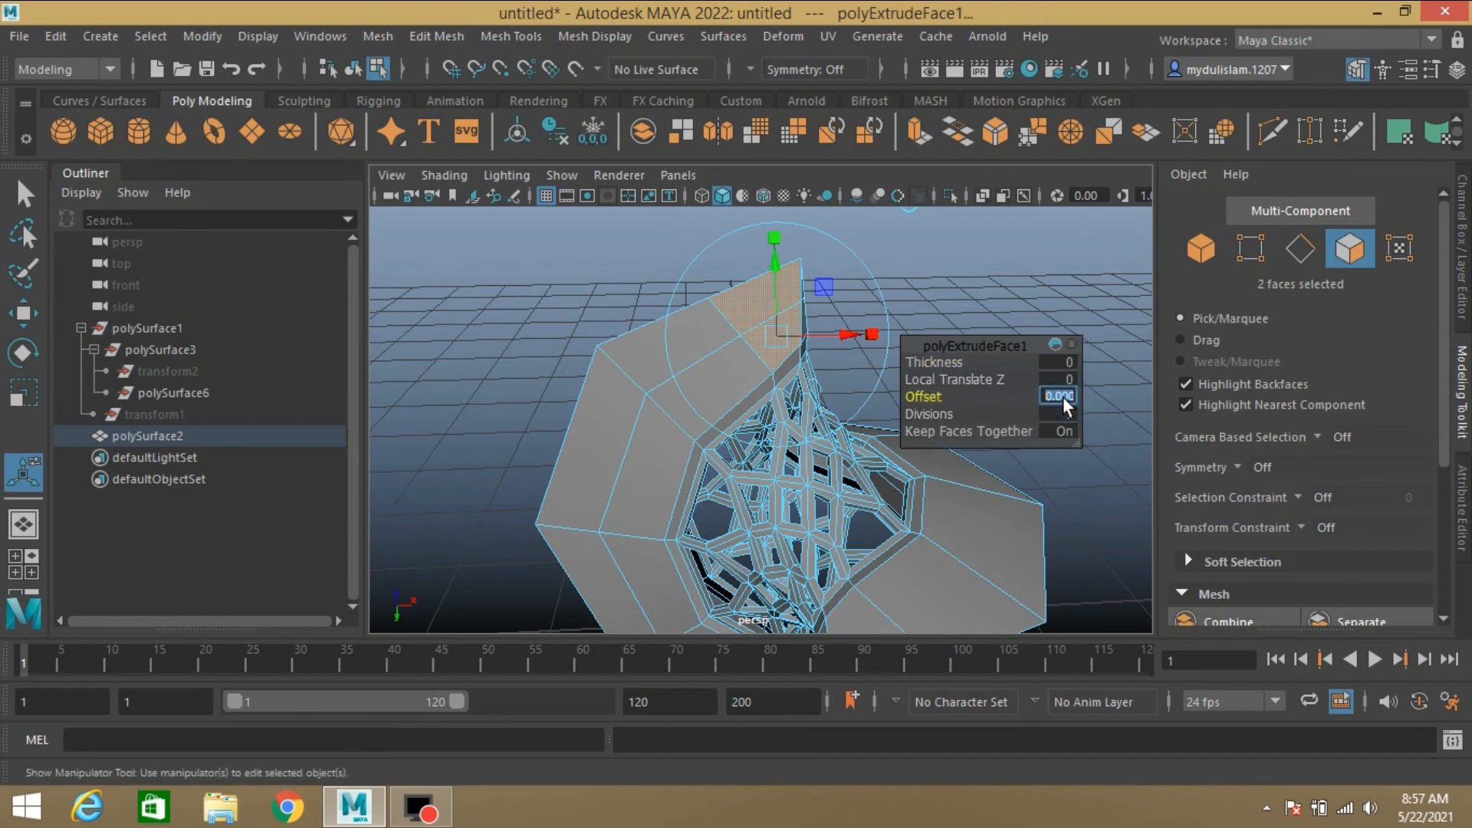
text(.15)
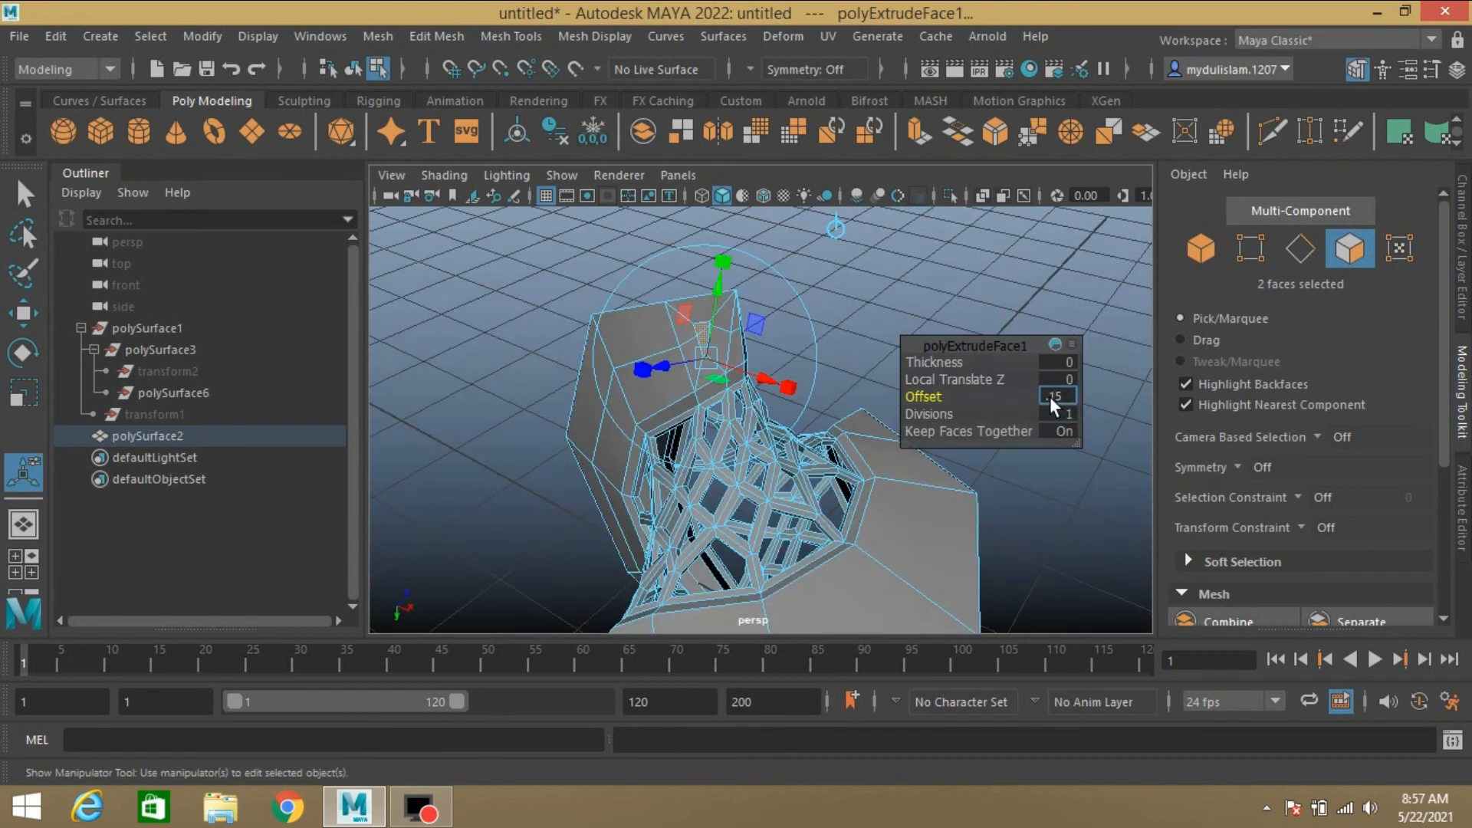
key(Return)
key(Delete)
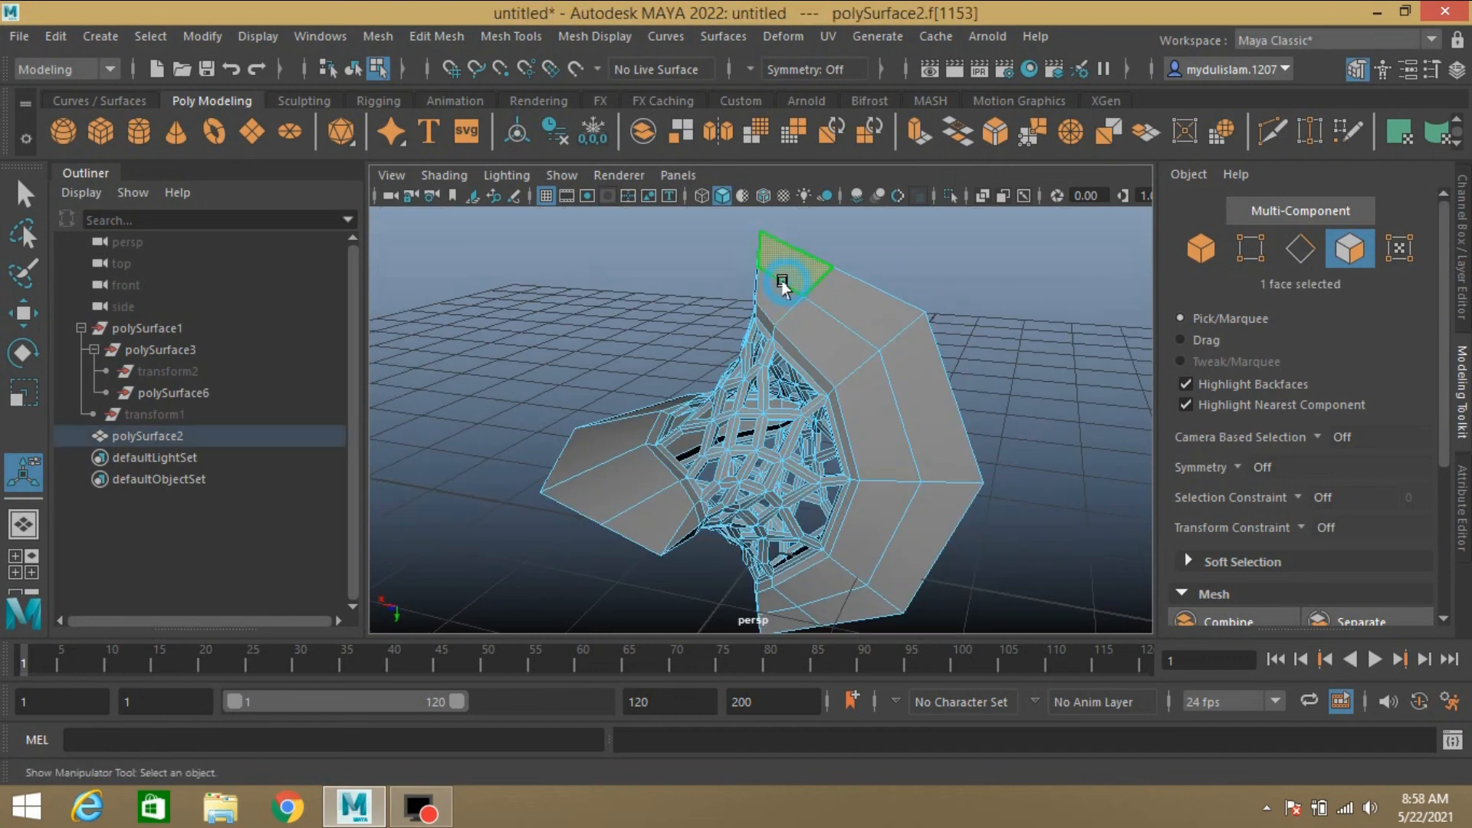
- Open a matching inset hole on the opposite side of the tip and circularize the border edges of both holes
key(ctrl+e)
key(Delete)
key(F10)
double_click(784, 288)
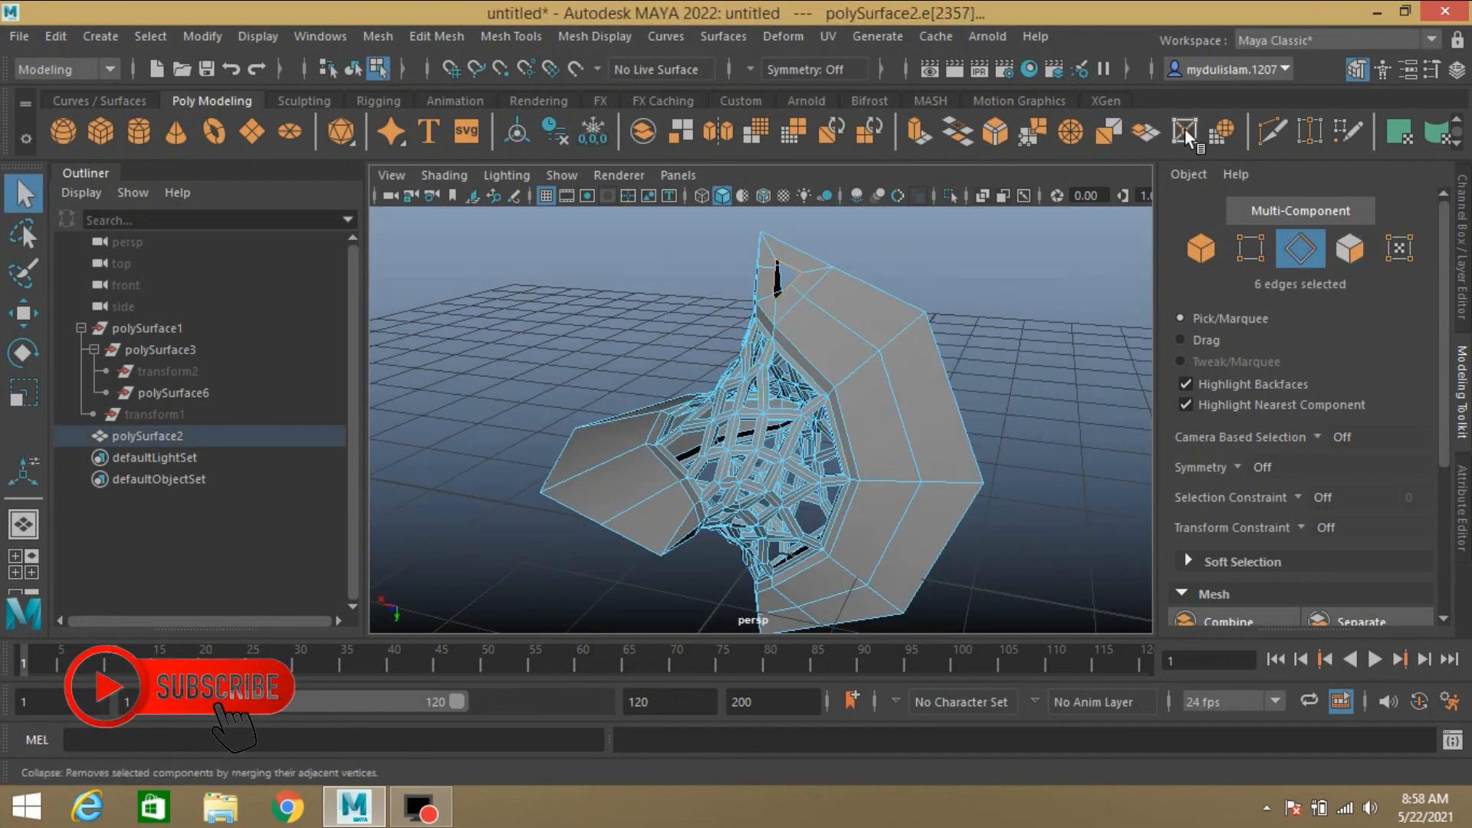
click(1221, 135)
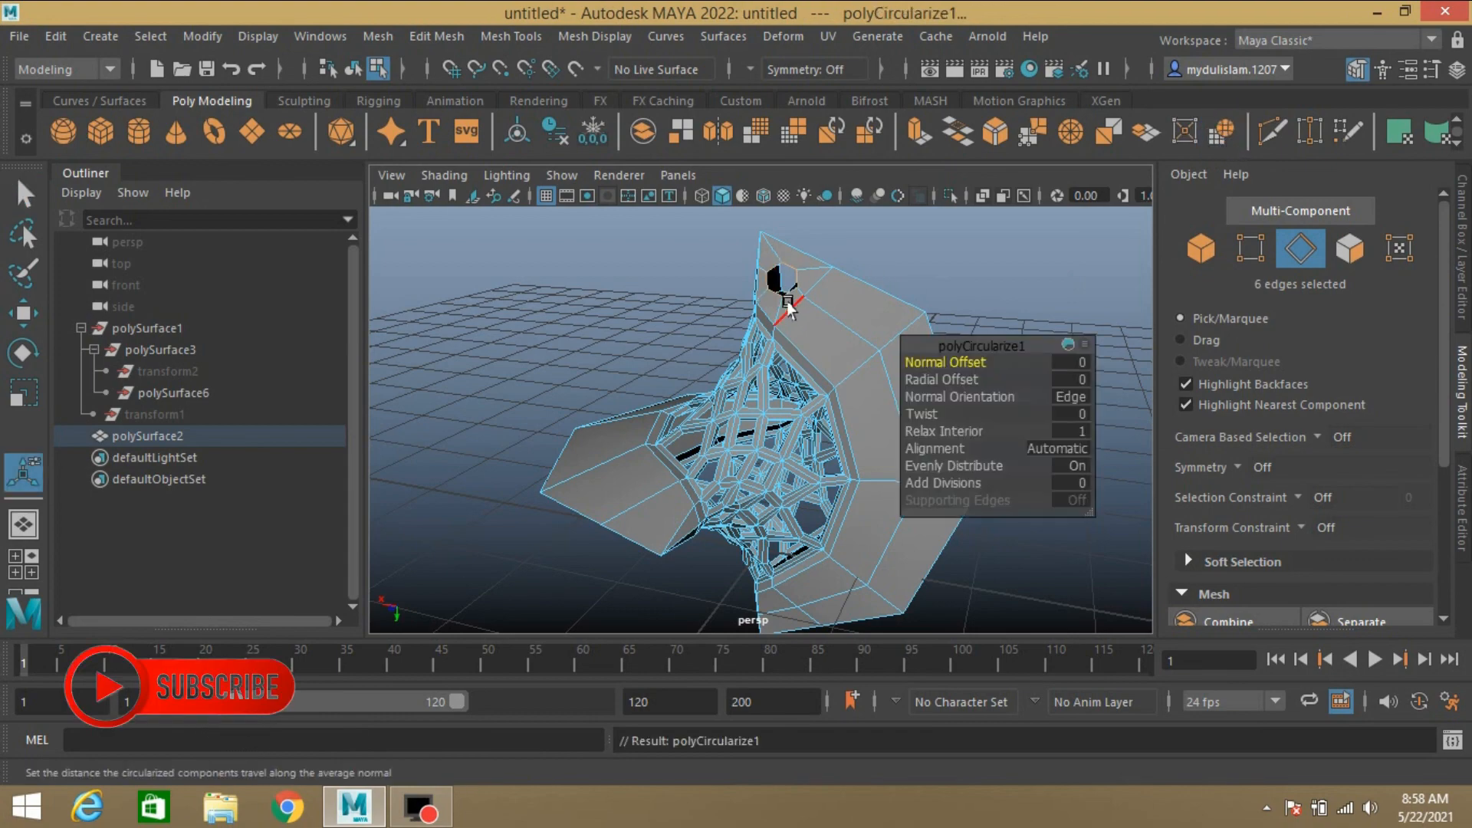
alt+drag(1135, 330, 951, 329)
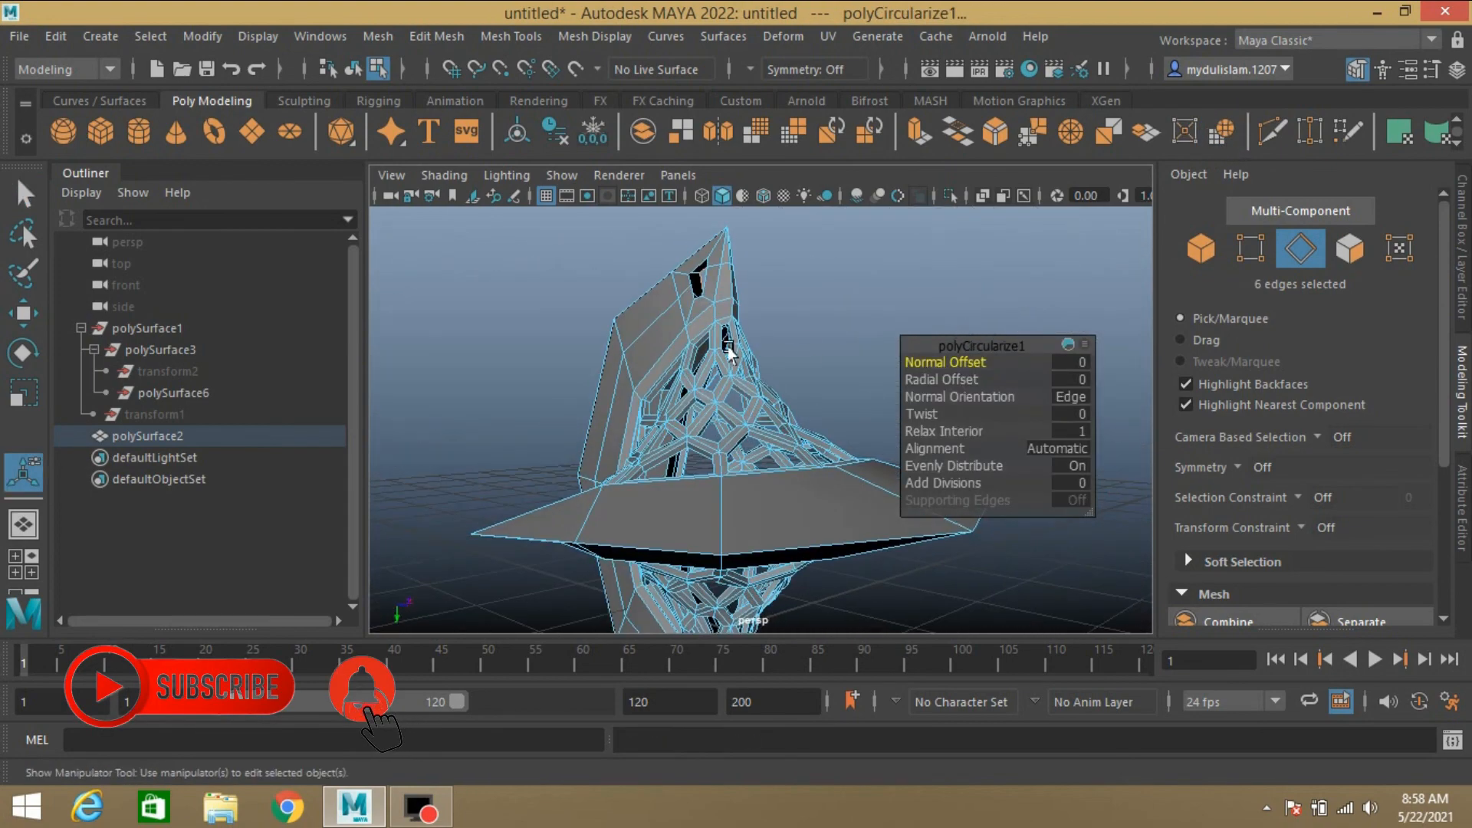
key(g)
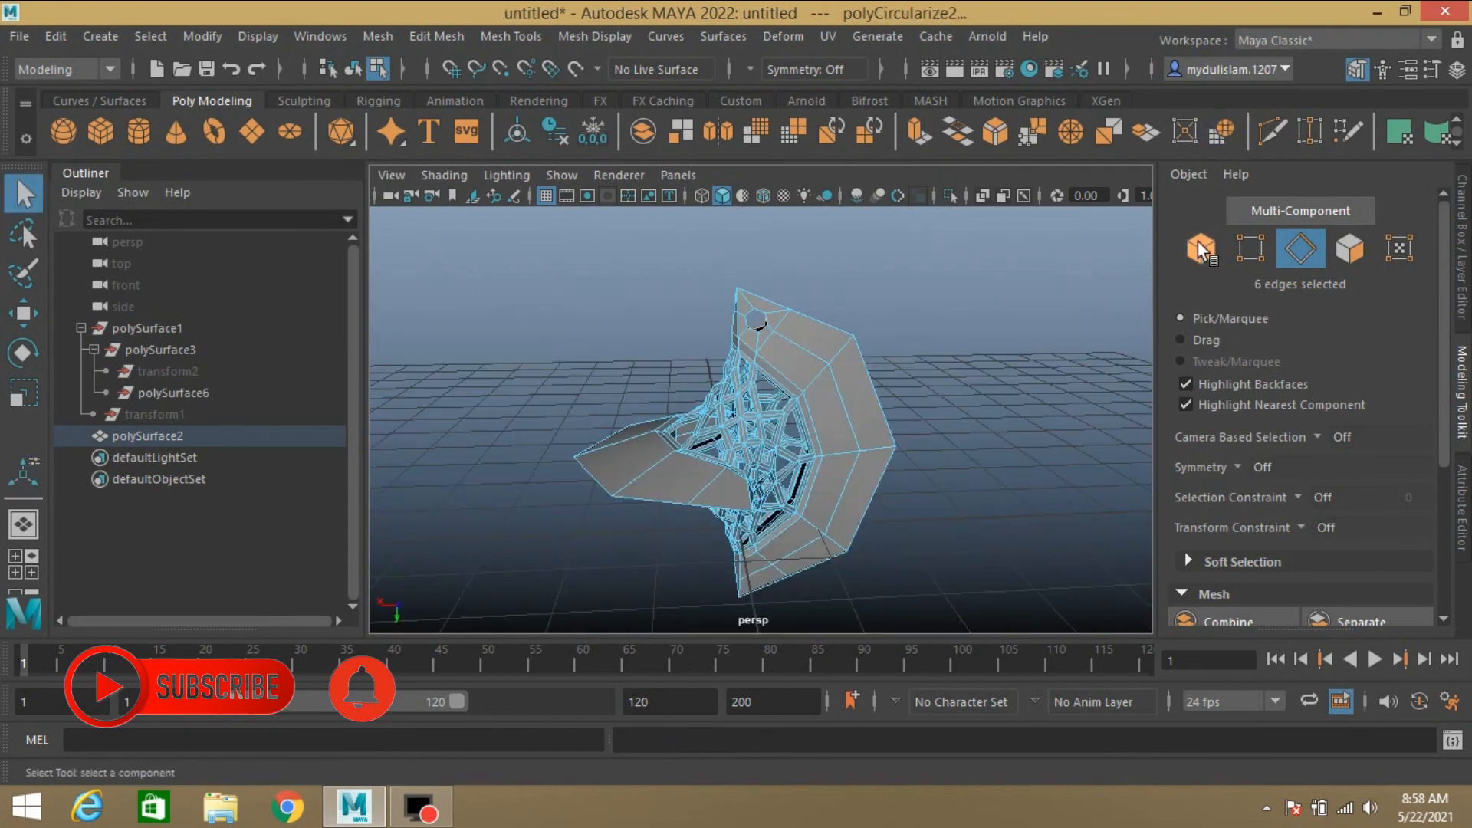
- Smooth the whole pendant mesh with 3 exponential division levels, deselect it and inspect it from several sides
click(1201, 247)
alt+drag(962, 371, 928, 383)
click(379, 33)
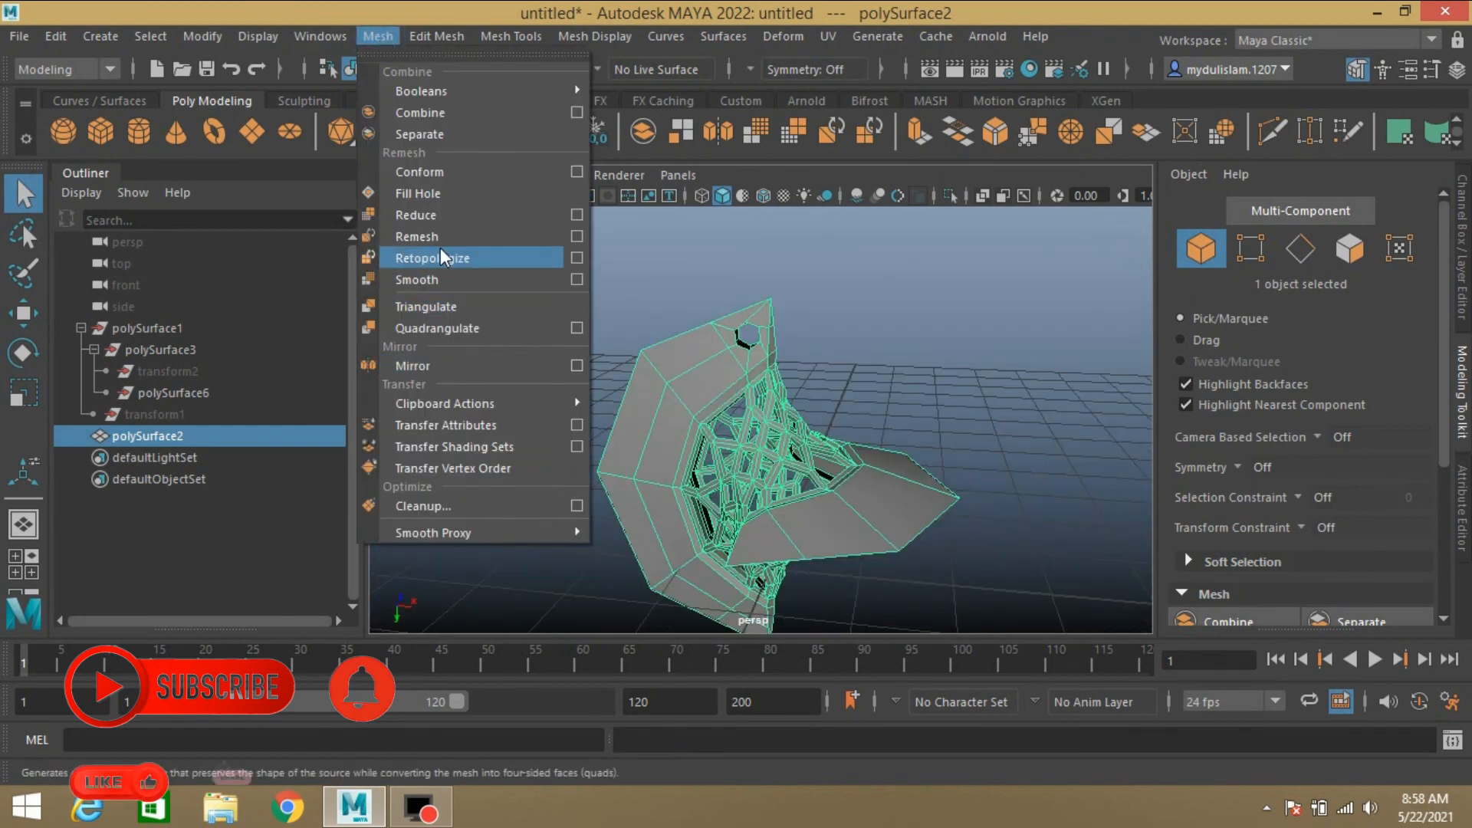
click(577, 279)
click(1097, 266)
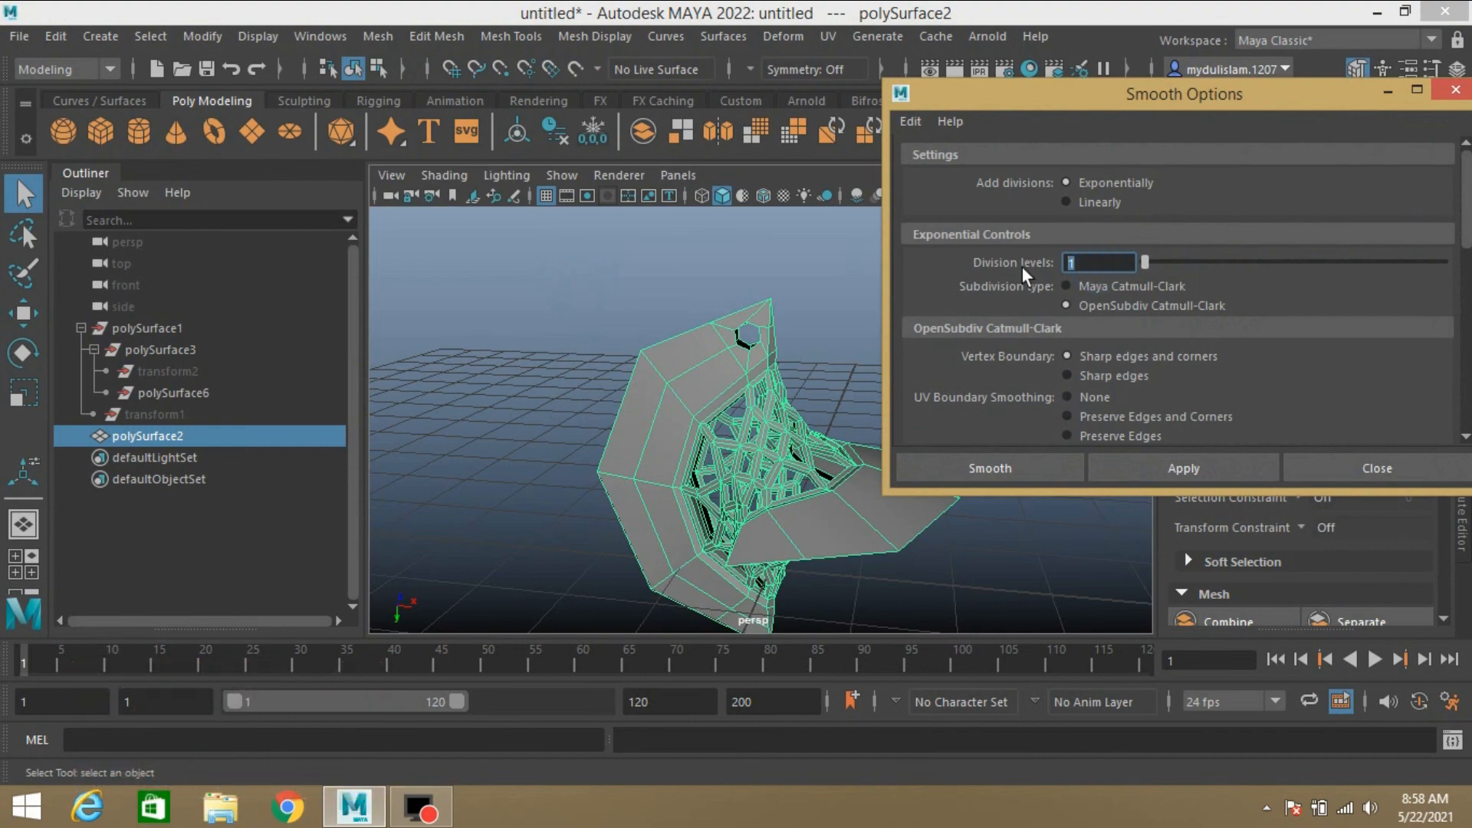
text(3)
click(994, 465)
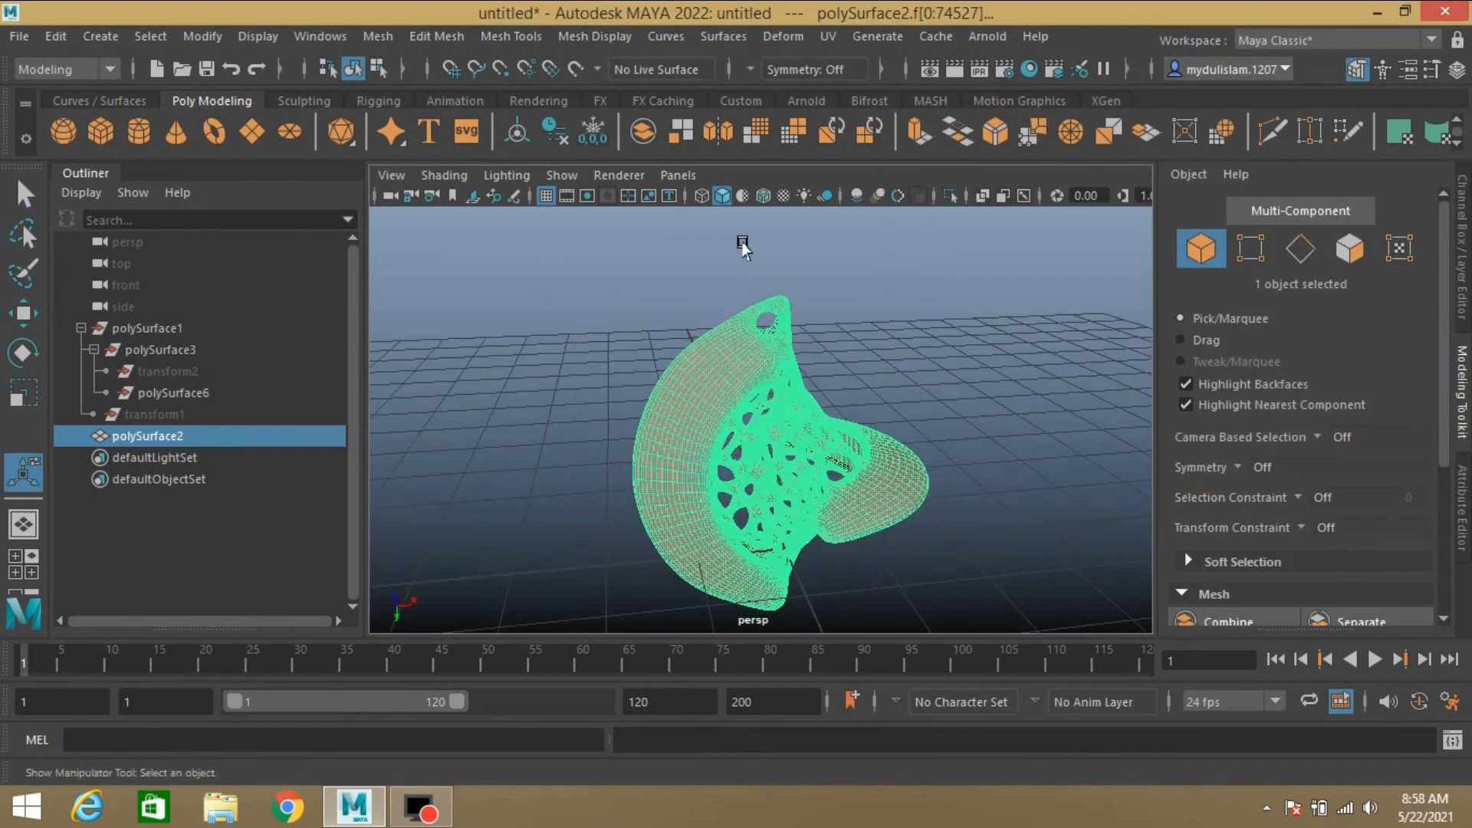
click(880, 263)
alt+drag(976, 384, 659, 417)
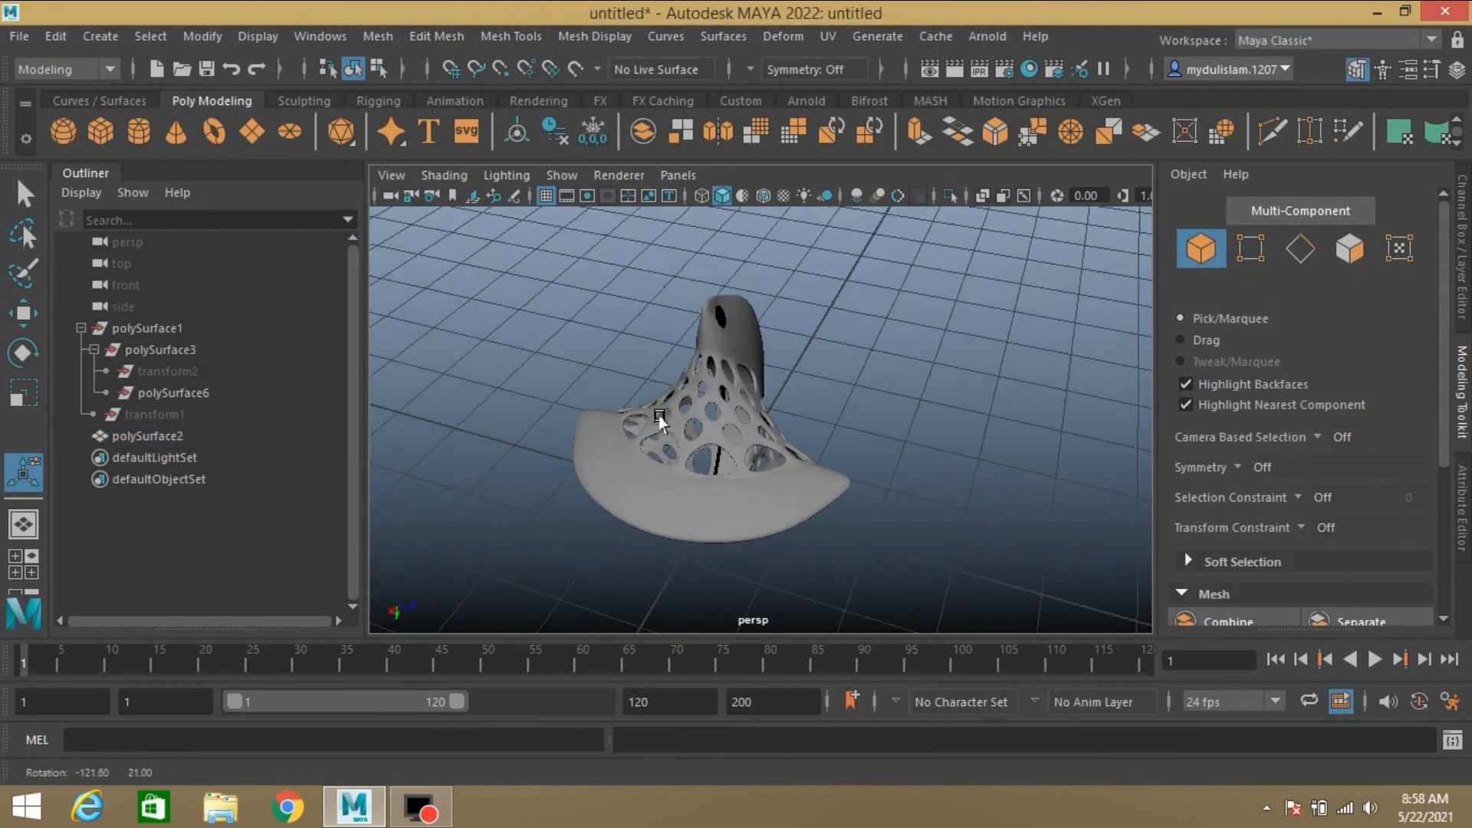
alt+drag(831, 403, 632, 441)
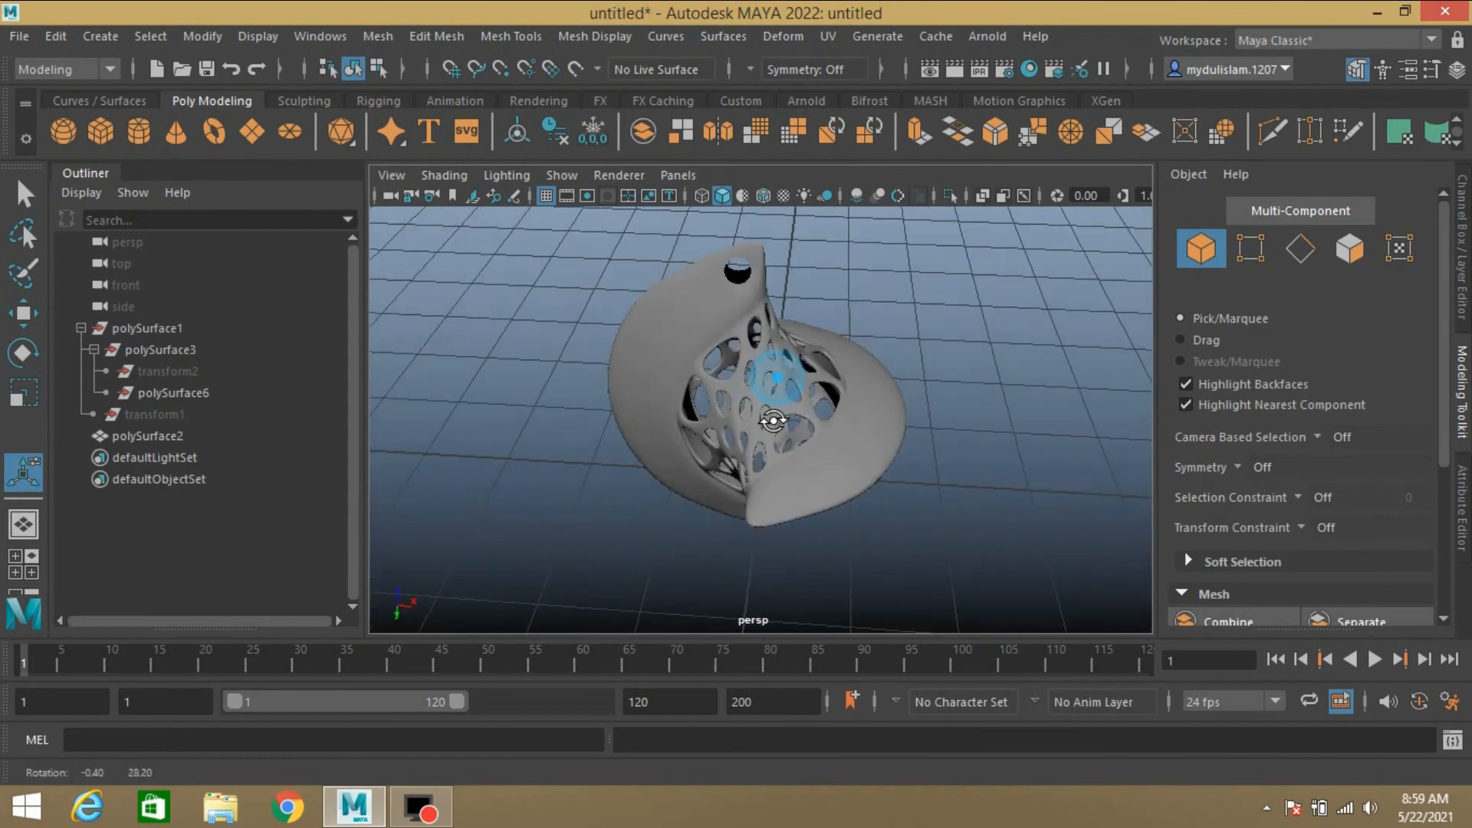